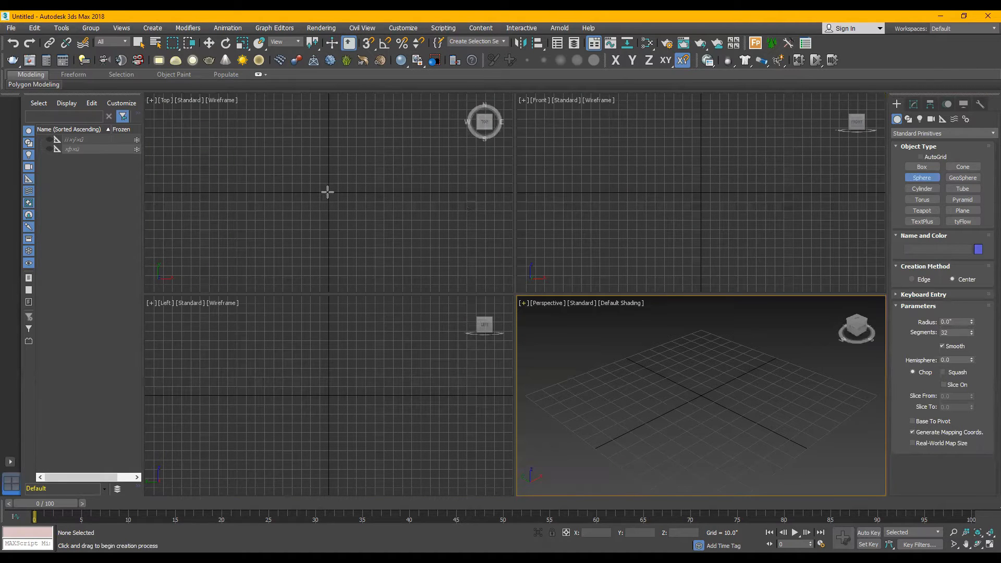
Step: Create a small sphere centred on the grid origin in the Top view
mouse_move(328, 192)
left_mouse_down()
mouse_move(346, 205)
mouse_move(336, 204)
left_mouse_up()
key("w")
right_click(692, 337)
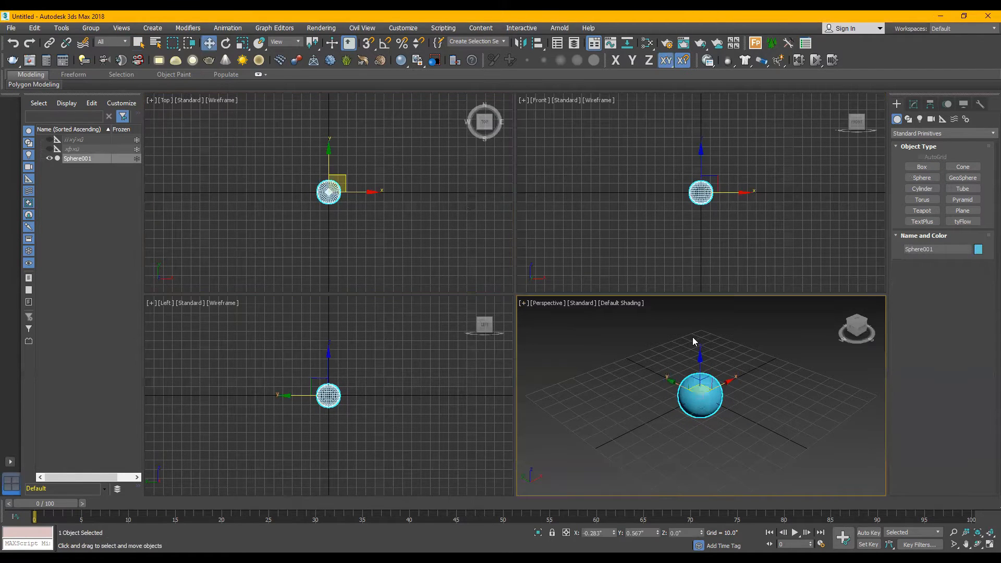
Step: Raise the sphere vertically in the Left view until its underside rests on the grid line, and deselect it
scroll(330, 402, "up", 8)
scroll(331, 402, "down", 3)
right_click(331, 398)
left_click_drag(335, 381, 335, 360)
scroll(334, 370, "up", 5)
scroll(333, 365, "down", 3)
left_click_drag(339, 325, 340, 289)
left_click(391, 212)
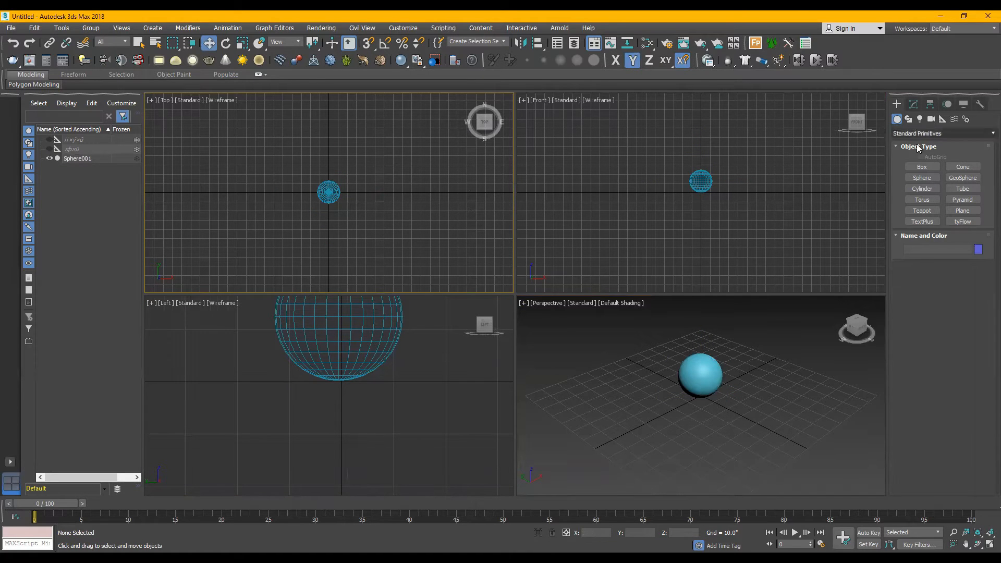
Step: Create a box around the sphere, about 155" long, 174" wide and 113" high, starting from the Top view
left_click(921, 167)
scroll(308, 176, "down", 3)
scroll(363, 203, "up", 2)
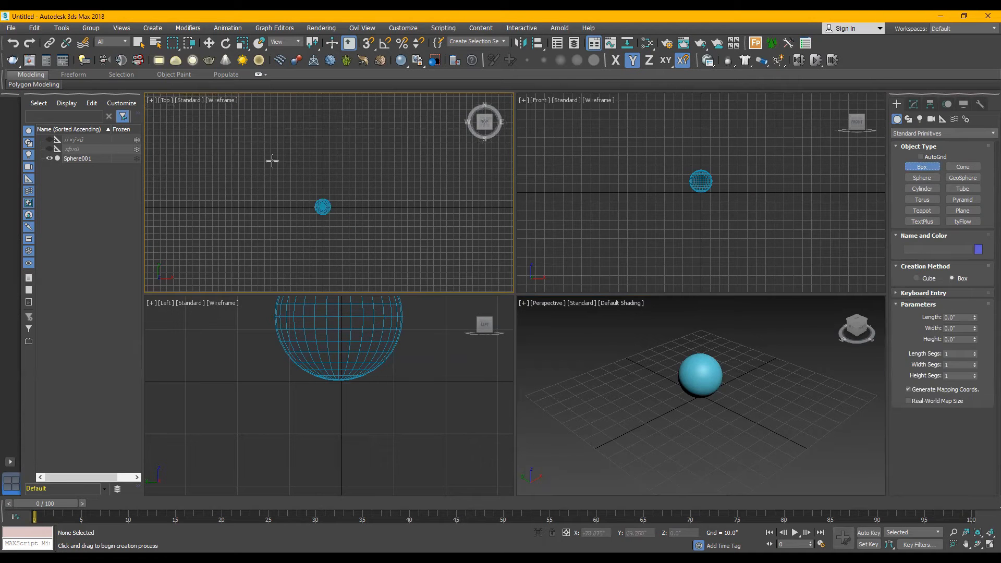
left_click_drag(264, 154, 377, 254)
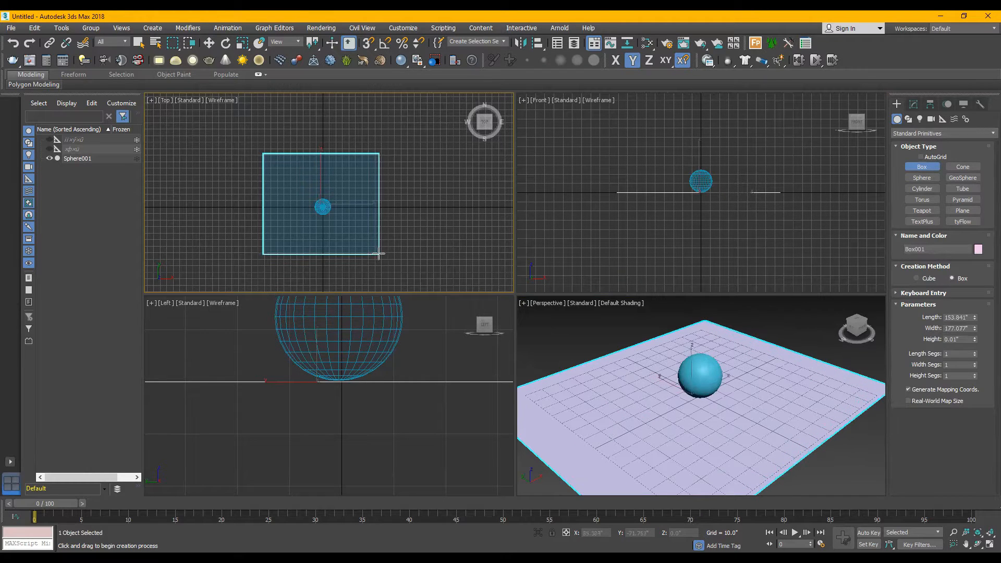
left_click(367, 181)
key("w")
Step: Maximize the Perspective viewport and frame the selected box in it
scroll(611, 353, "down", 5)
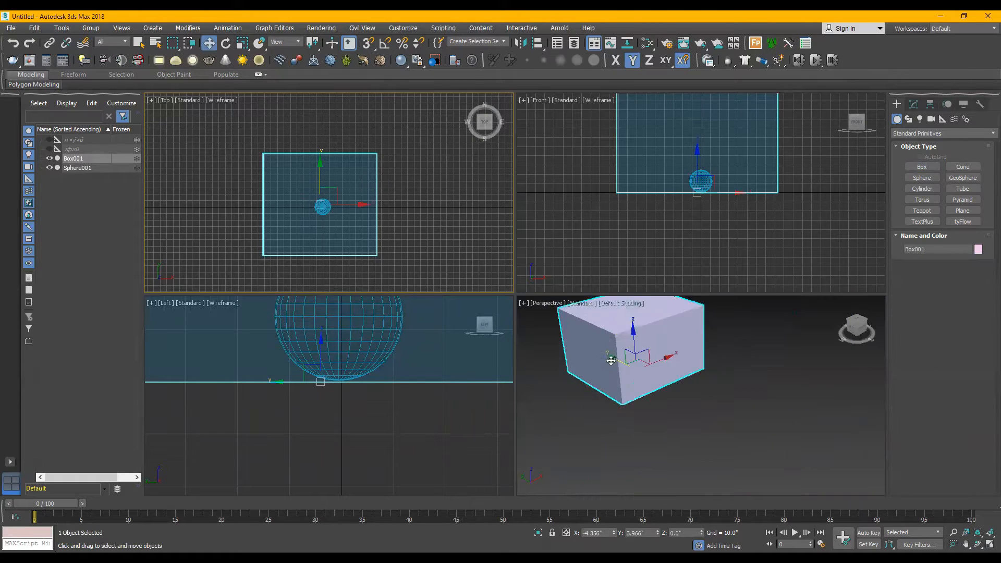
scroll(677, 336, "up", 2)
scroll(674, 328, "up", 3)
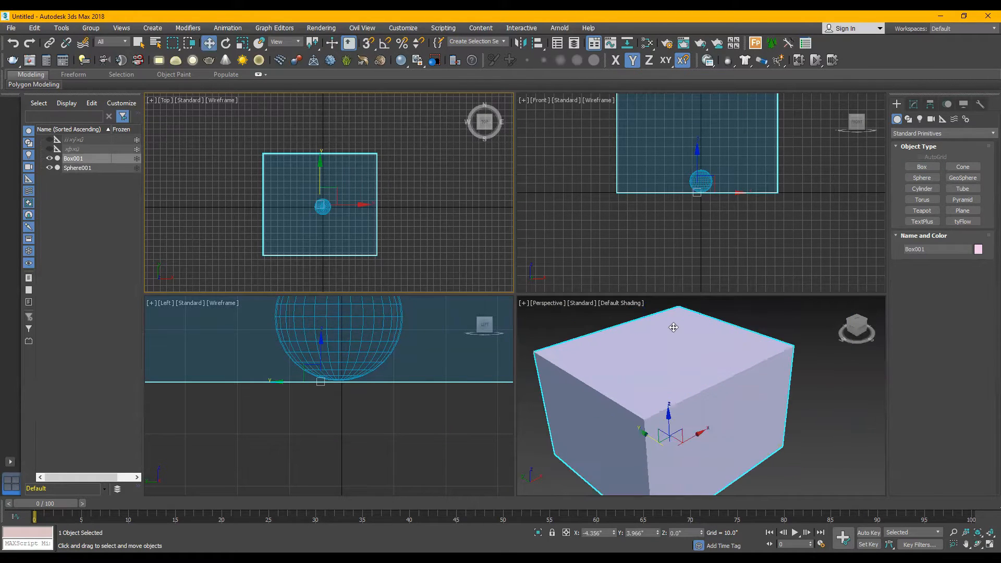
right_click(524, 308)
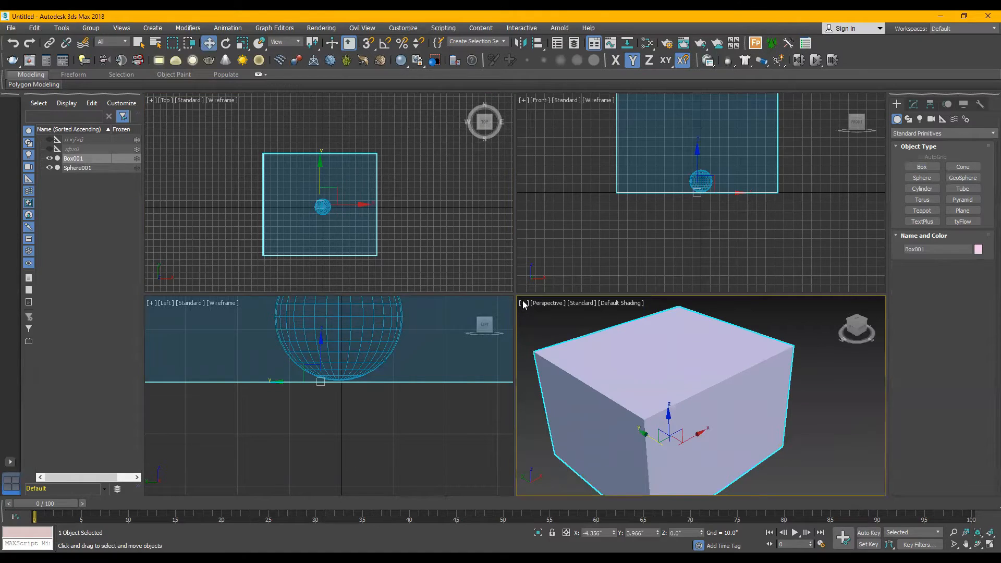
key("alt+w")
key("z")
scroll(557, 277, "up", 2)
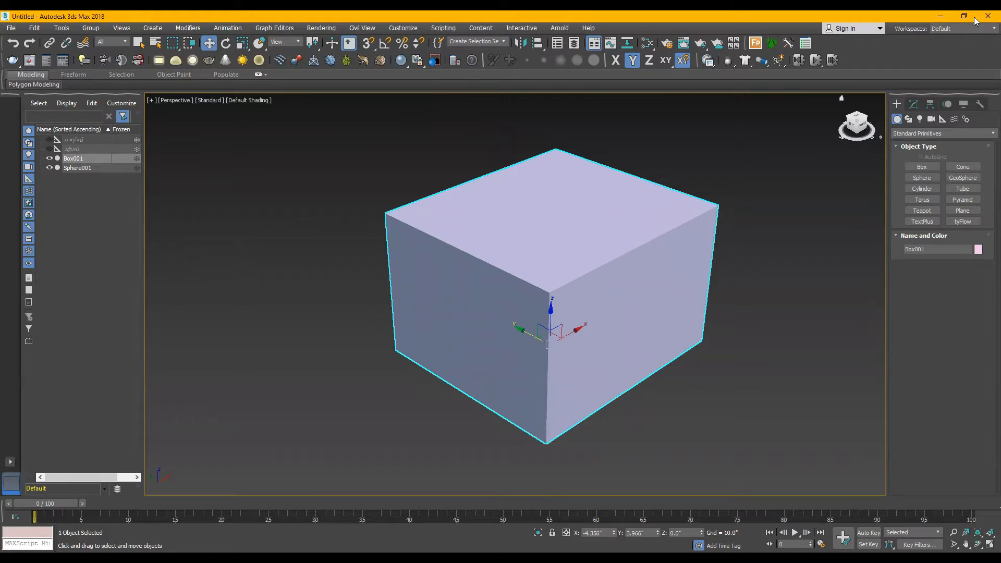
Step: Add an Edit Poly modifier to the box
left_click(913, 105)
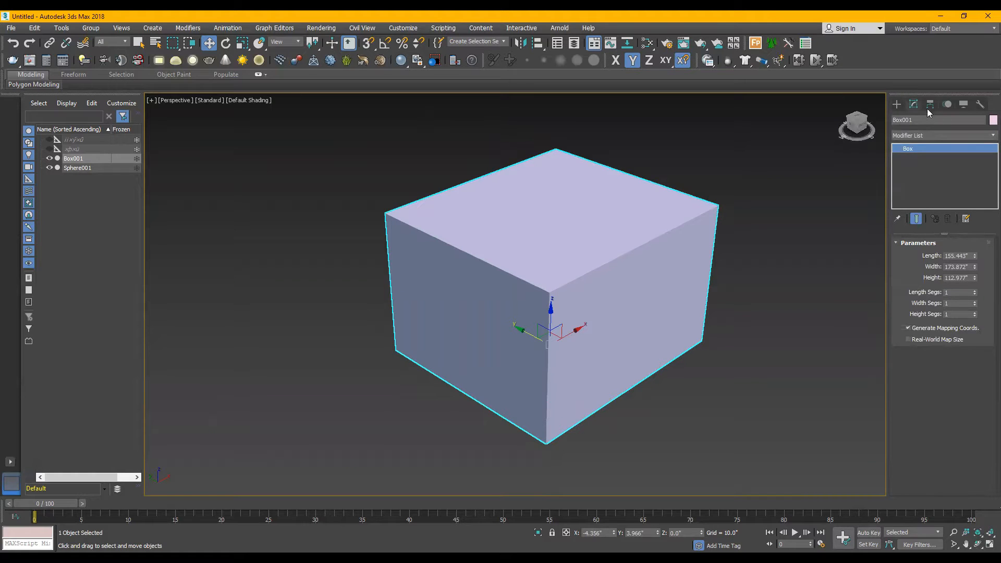
left_click(911, 134)
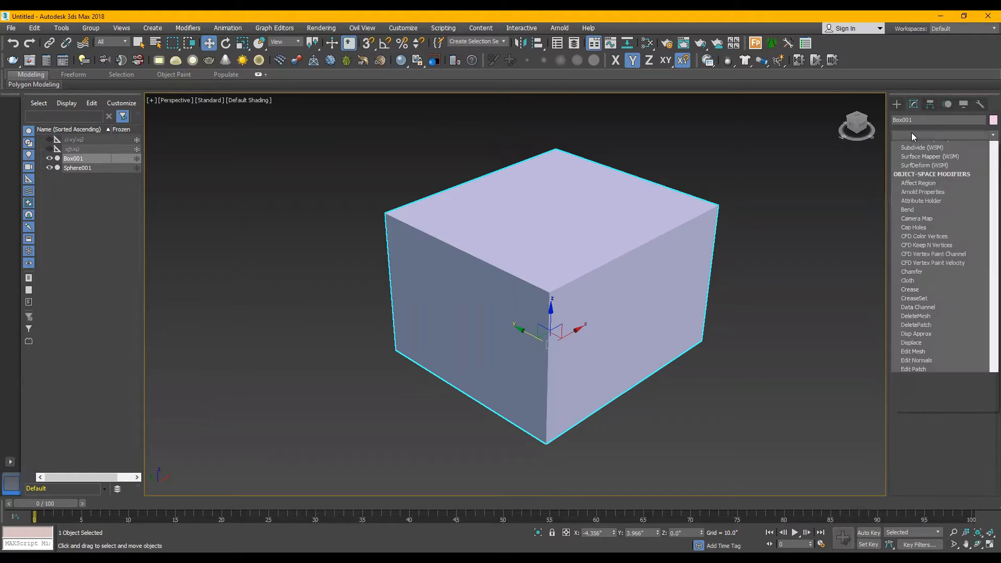
key("e")
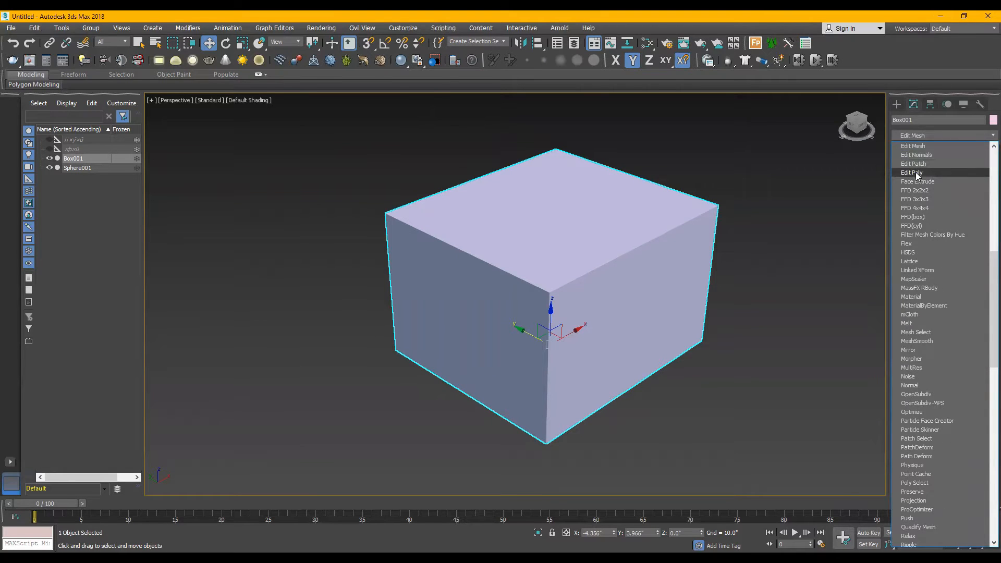
left_click(916, 173)
Step: Delete the box's top, both near side polygons and one rear side polygon, leaving only the floor and one back wall
left_click(954, 324)
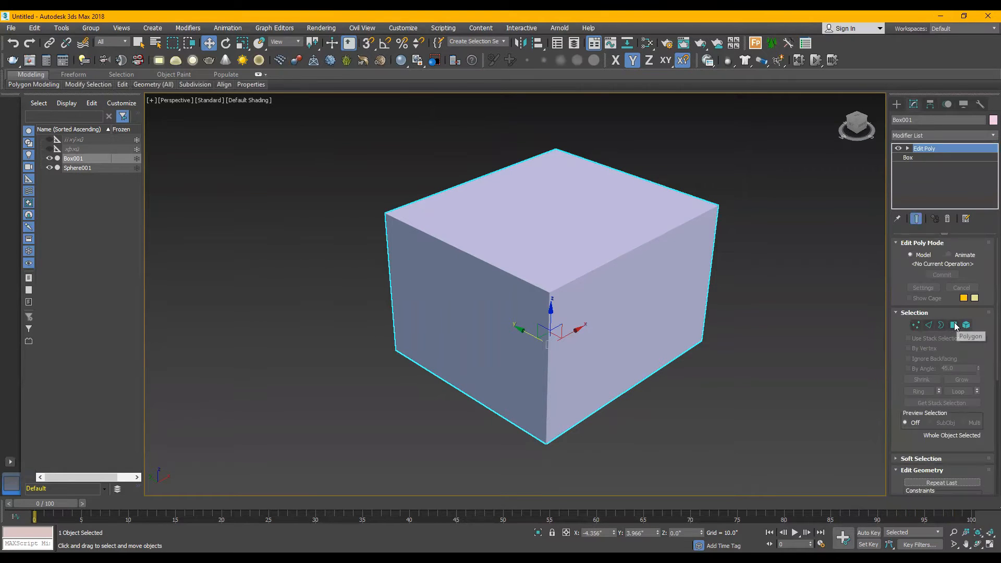
left_click(558, 226)
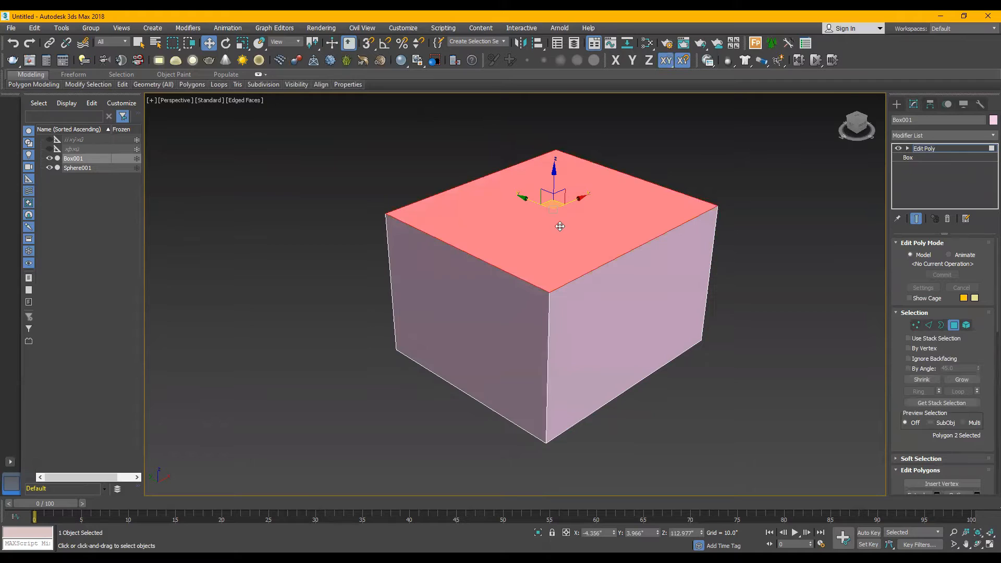
left_click(484, 305, "ctrl")
left_click(627, 305, "ctrl")
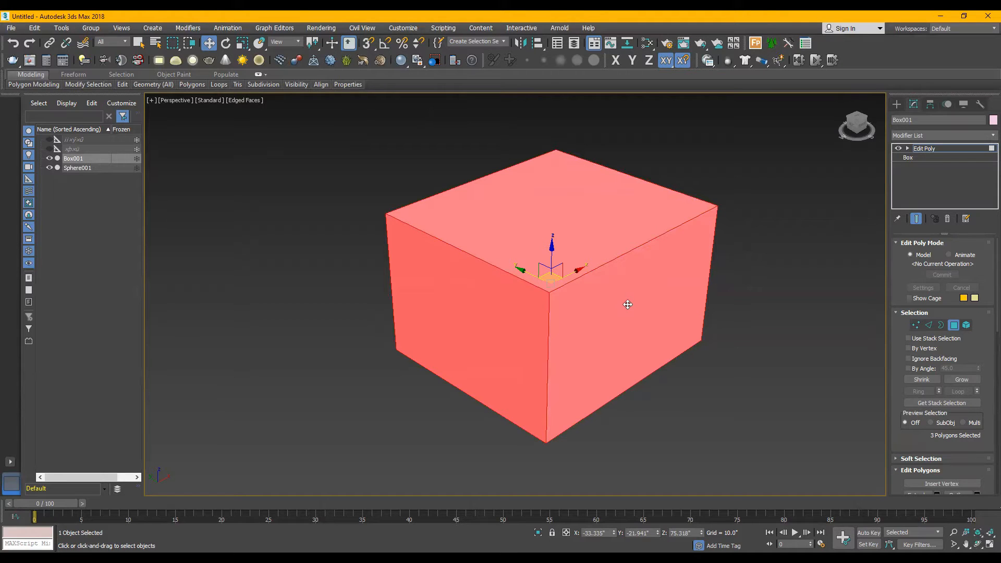
key("Delete")
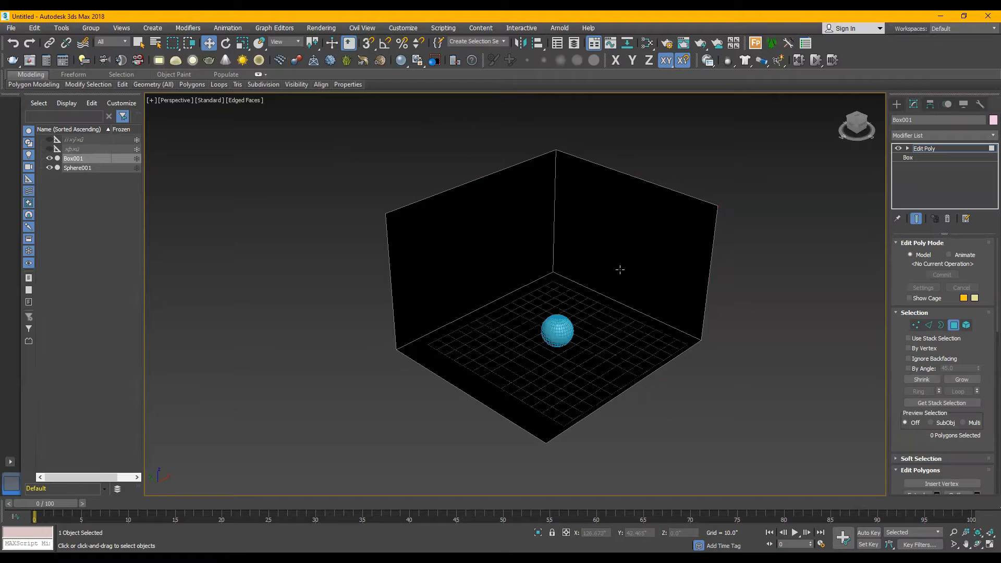
left_click(628, 246)
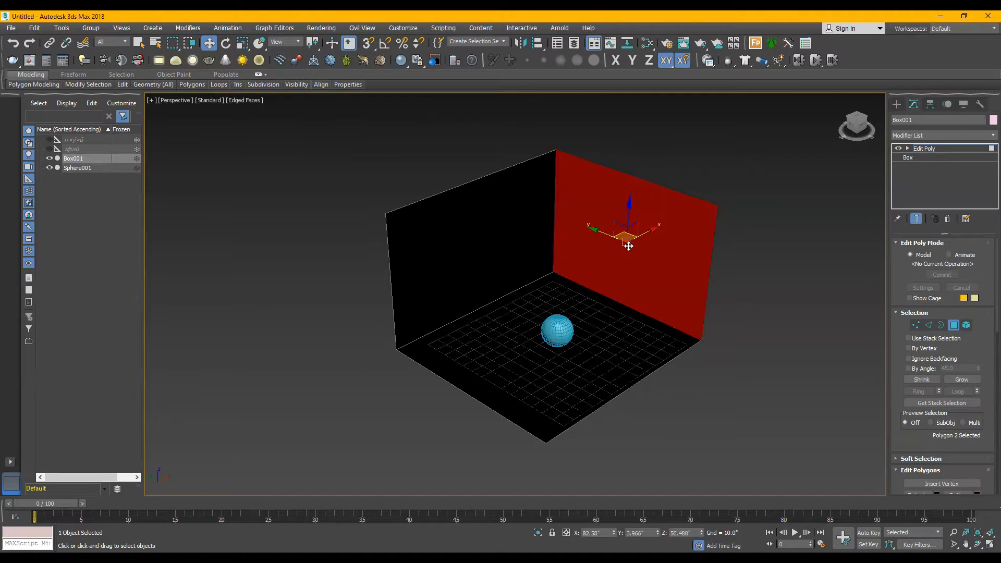
key("Delete")
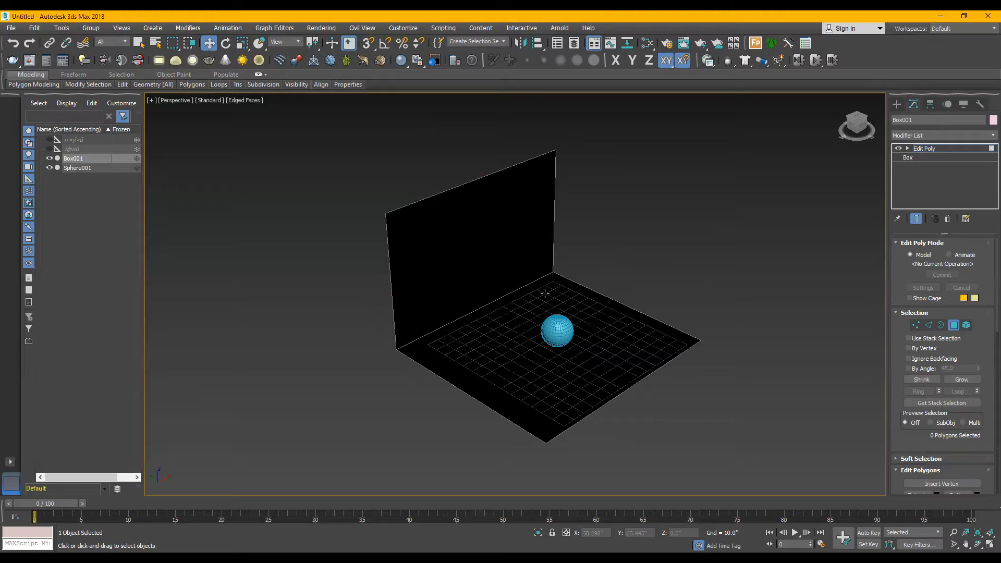
left_click(529, 281)
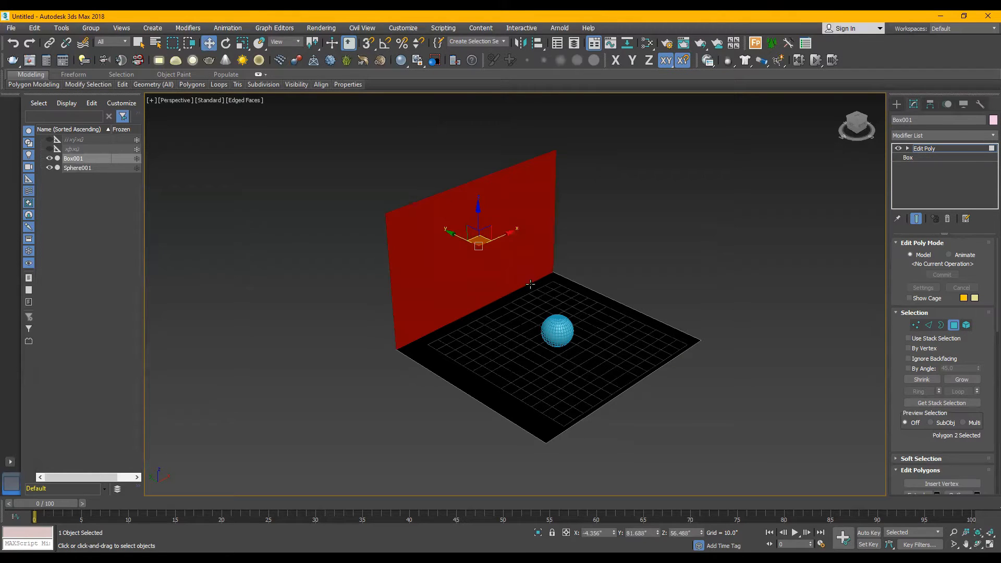
left_click(929, 326)
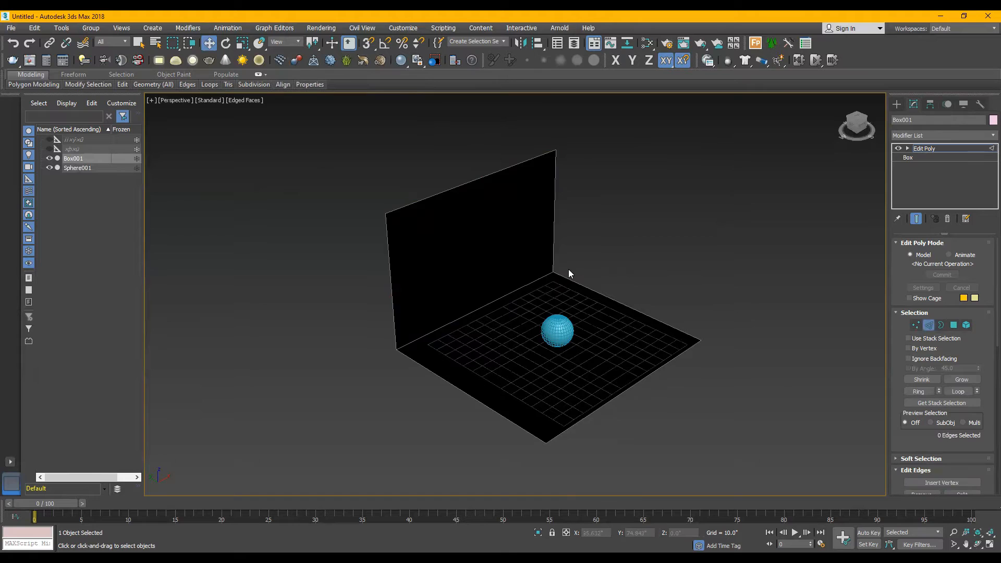
scroll(569, 260, "up", 5)
scroll(542, 266, "down", 5)
scroll(524, 271, "up", 3)
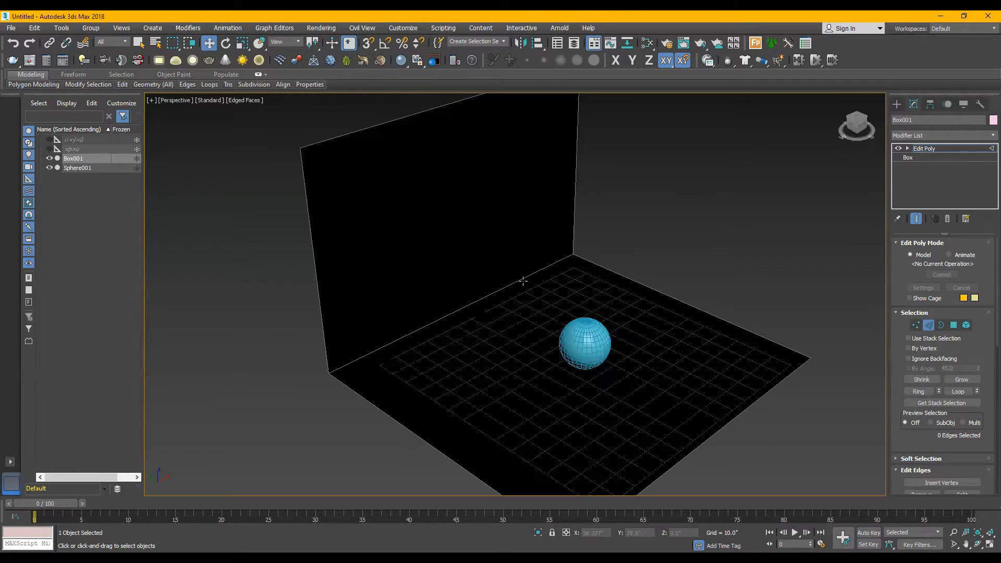
scroll(644, 287, "down", 3)
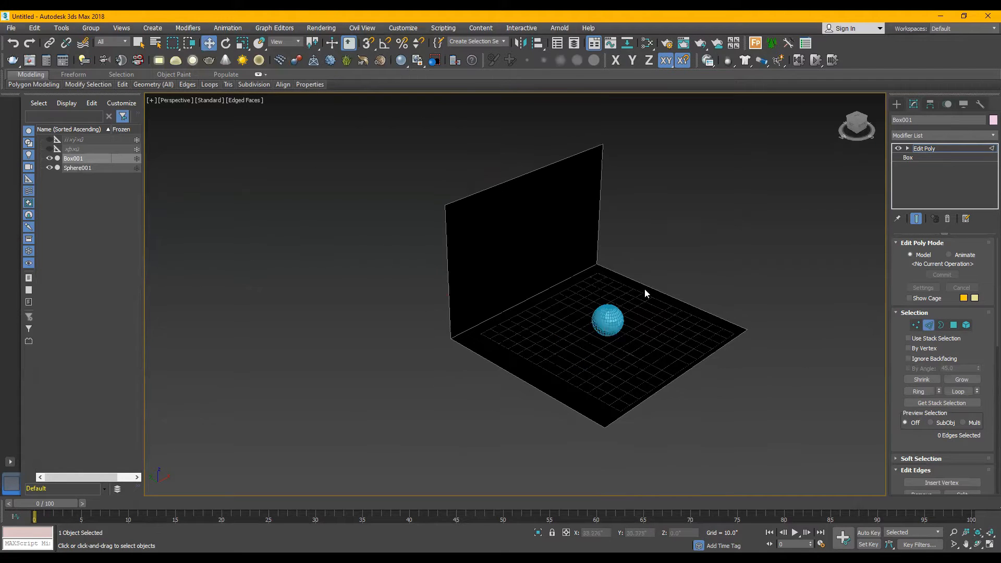
left_click(953, 327)
left_click(637, 328)
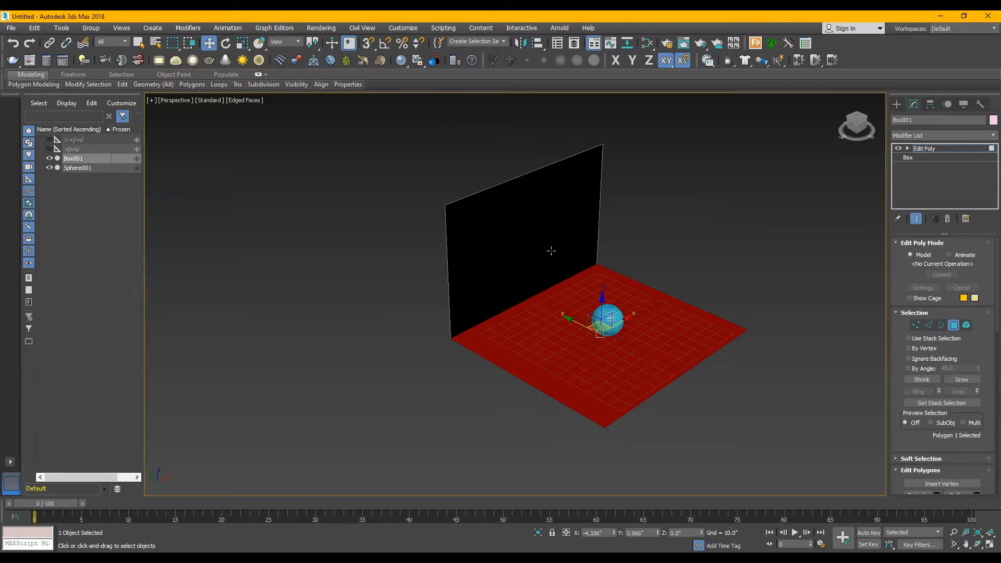
left_click(551, 250, "ctrl")
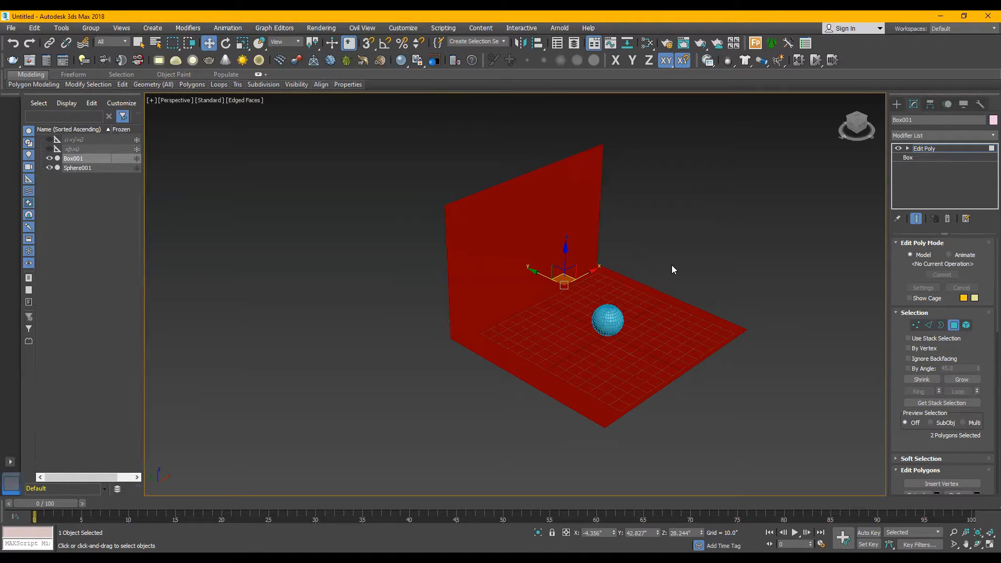
left_click(672, 266)
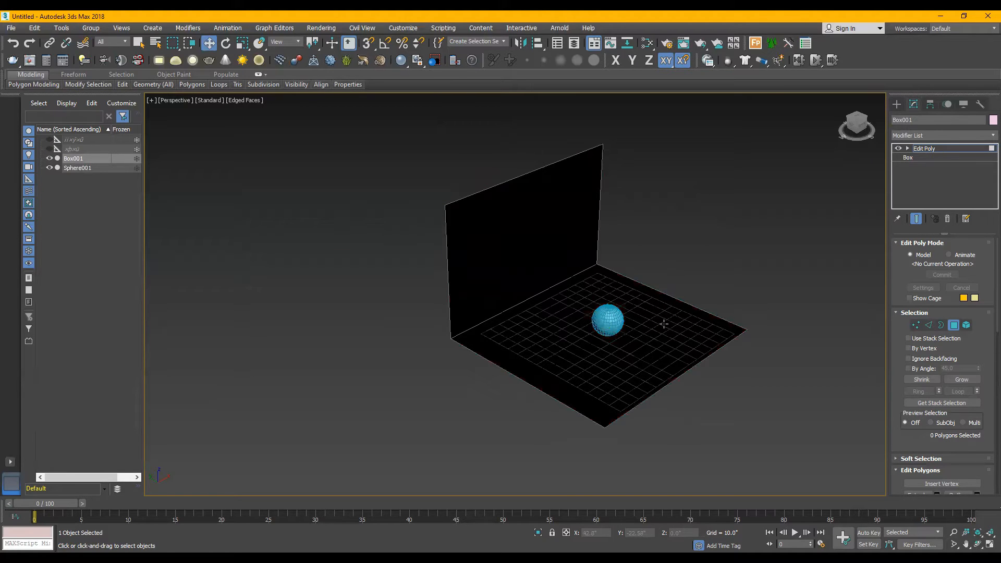
left_click(653, 327)
left_click(520, 253)
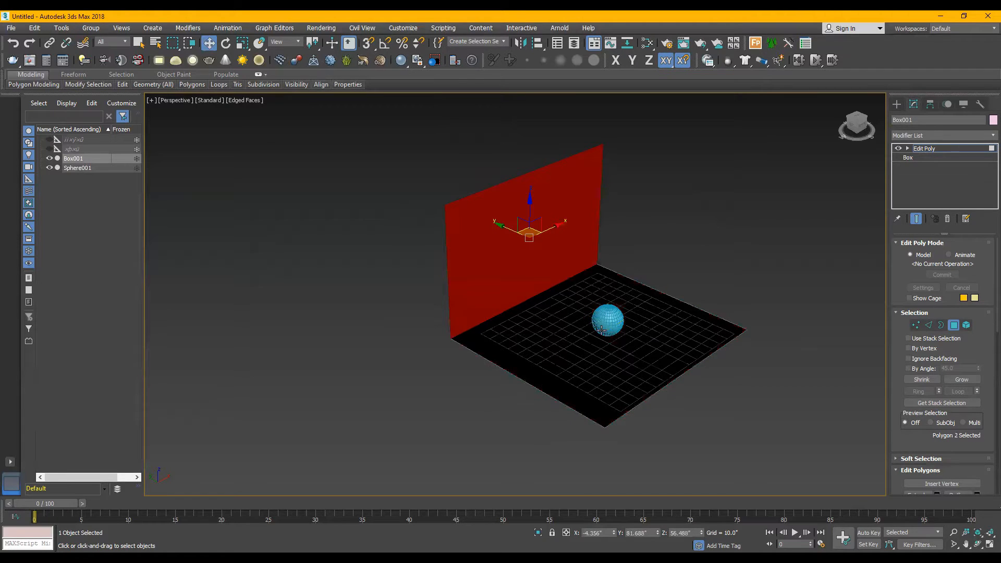
left_click(648, 337, "ctrl")
middle_click_drag(487, 371, 590, 317, "alt")
left_click_drag(591, 317, 582, 345)
middle_click_drag(460, 423, 560, 304)
left_click_drag(485, 314, 631, 287)
left_click(685, 258)
left_click(698, 230)
scroll(696, 214, "down", 3)
middle_click_drag(697, 214, 636, 192, "alt")
left_click_drag(636, 192, 285, 318)
left_click_drag(674, 318, 649, 357)
left_click_drag(589, 287, 594, 277)
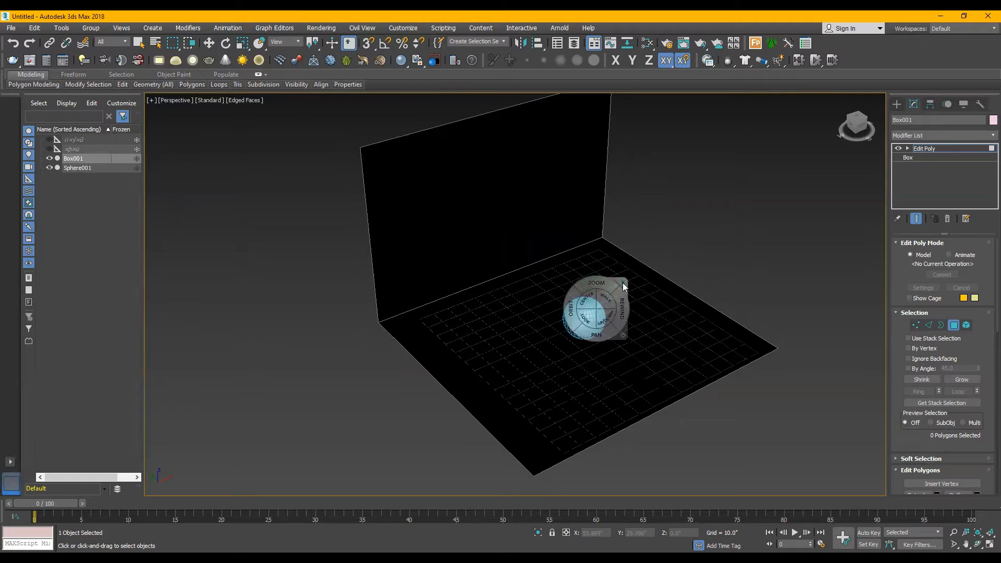
left_click(623, 283)
Step: Flip the normals of the floor and back wall polygons so they face the sphere, and clear the selection
scroll(491, 364, "down", 3)
scroll(572, 288, "up", 2)
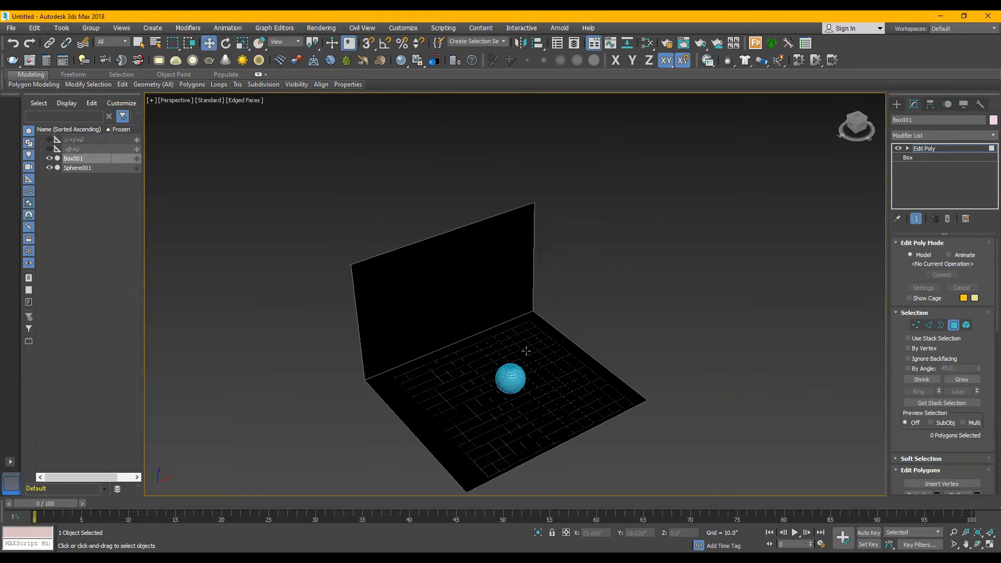
middle_click_drag(490, 349, 504, 322)
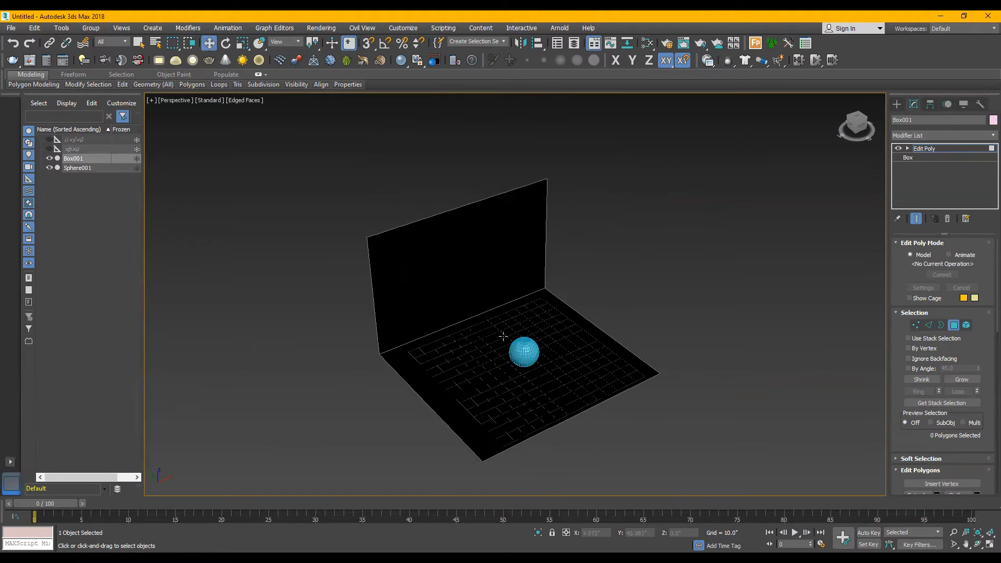
left_click(502, 374)
left_click(472, 264, "ctrl")
scroll(961, 394, "down", 3)
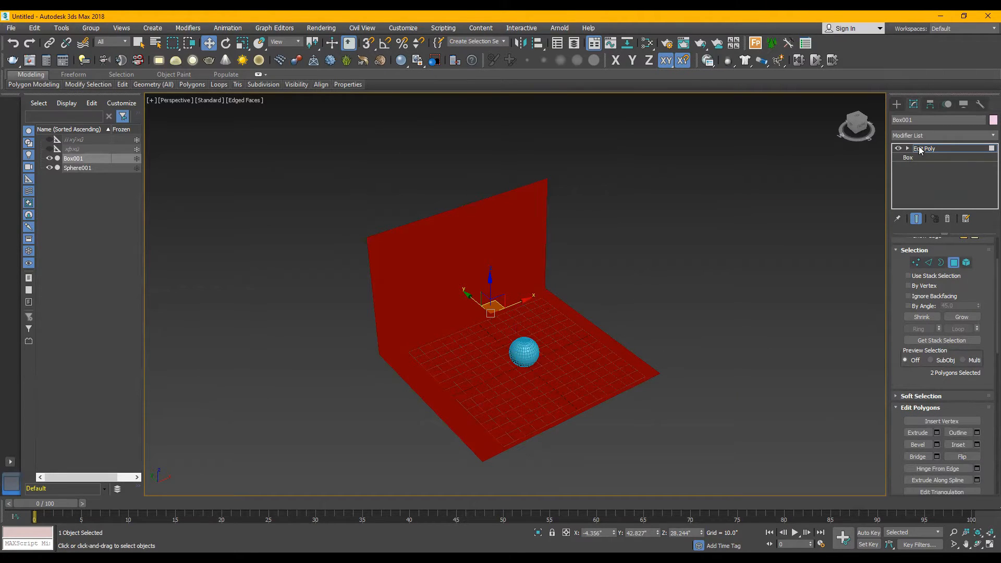
left_click(963, 457)
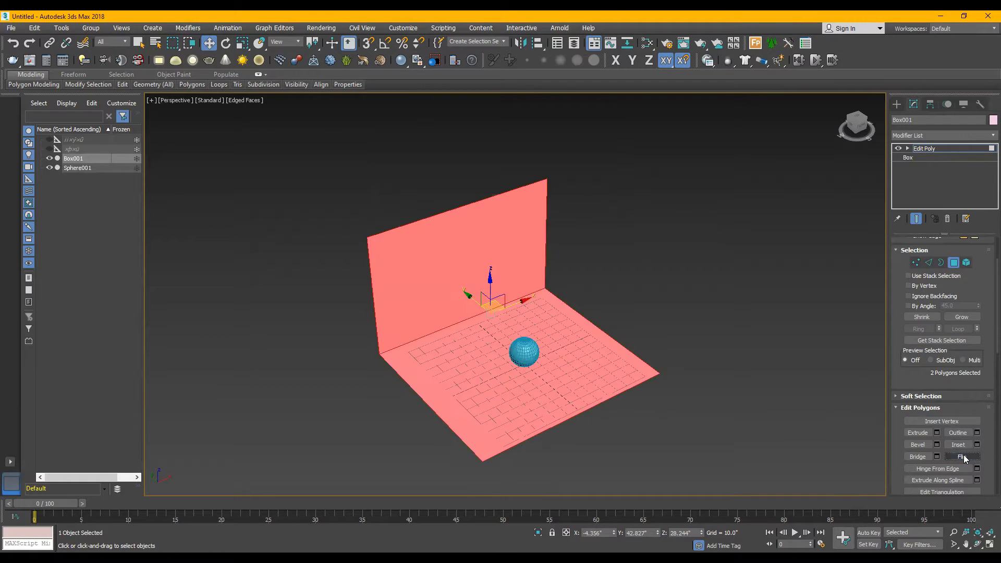
left_click(693, 291)
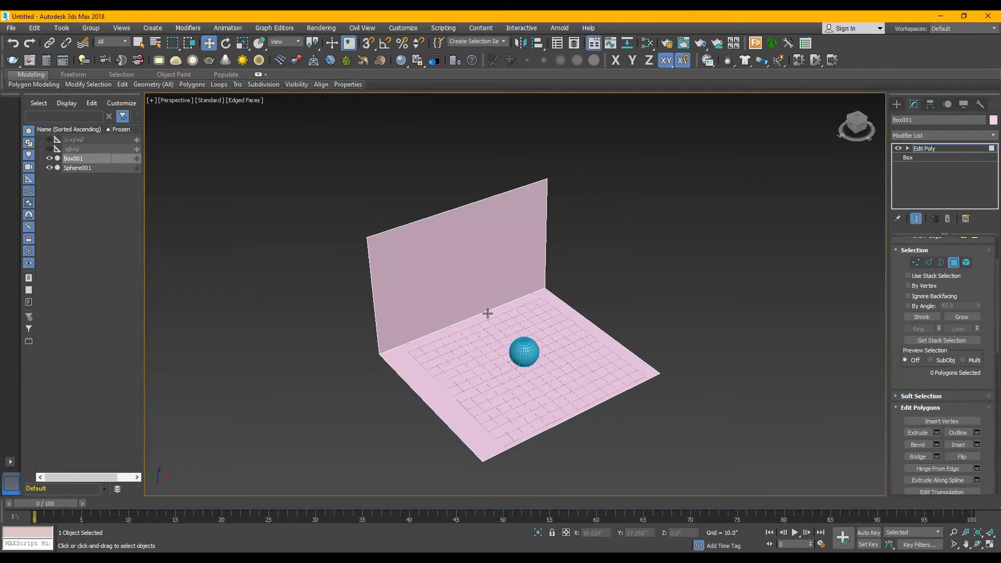
Step: Start a chamfer on the edge where the back wall meets the floor, with an amount of about 32" and 9 segments
left_click(928, 263)
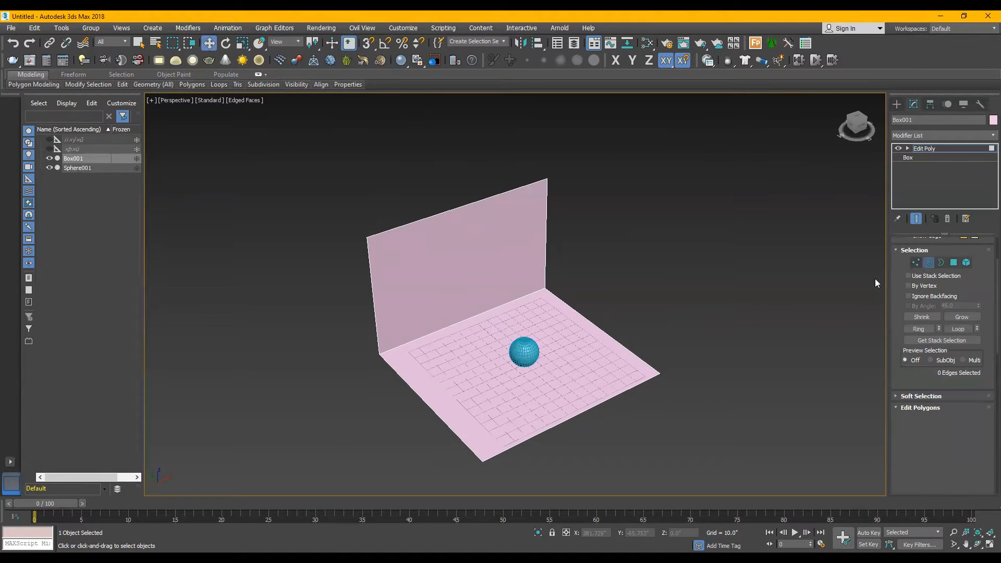
left_click(475, 317)
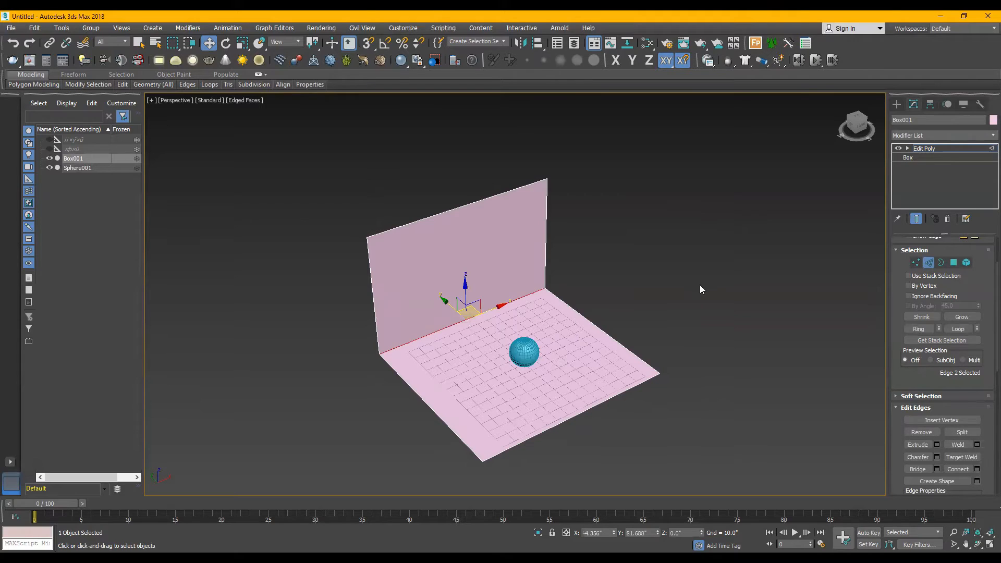
scroll(669, 253, "down", 3)
scroll(544, 277, "up", 5)
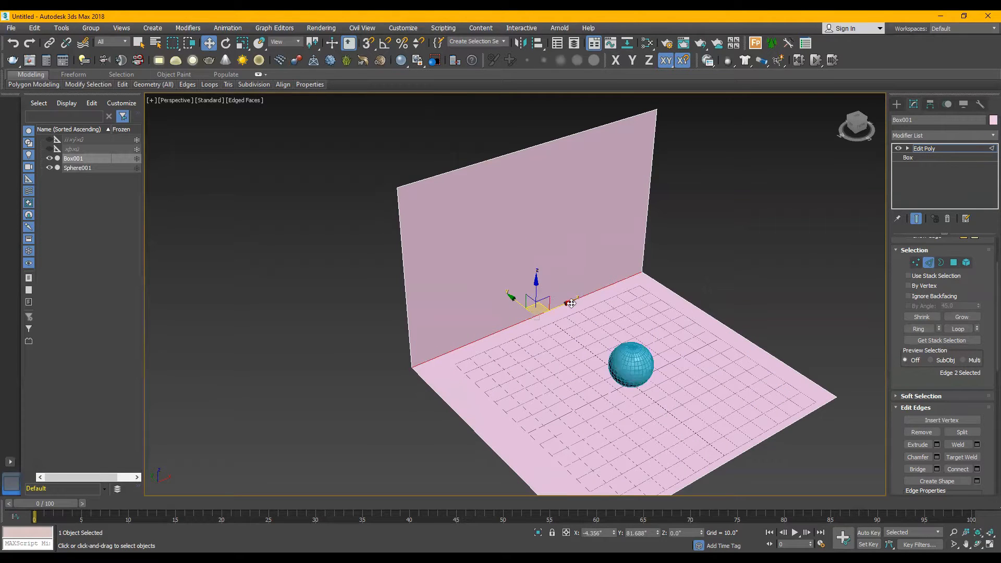
left_click(932, 135)
scroll(940, 322, "down", 3)
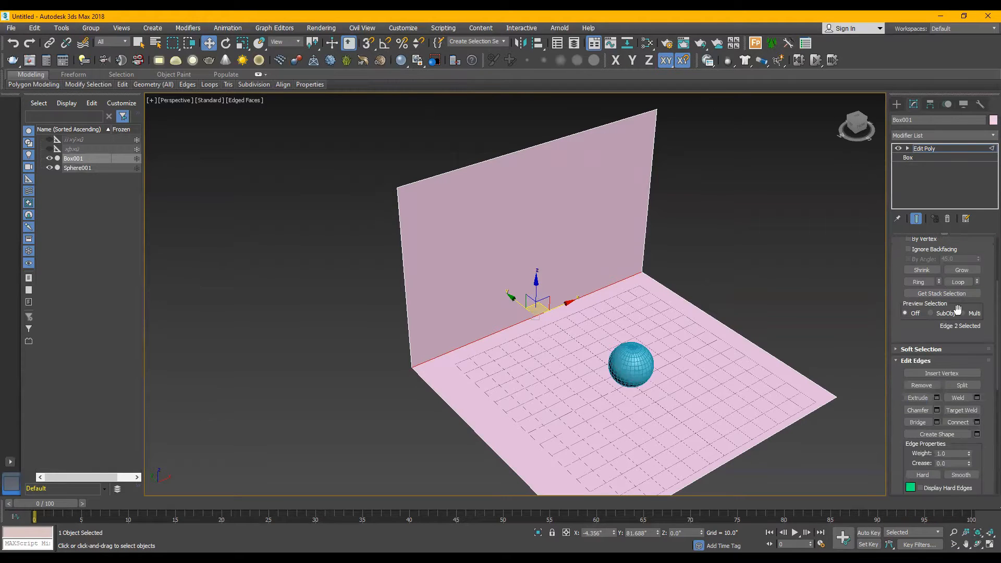
scroll(946, 316, "down", 2)
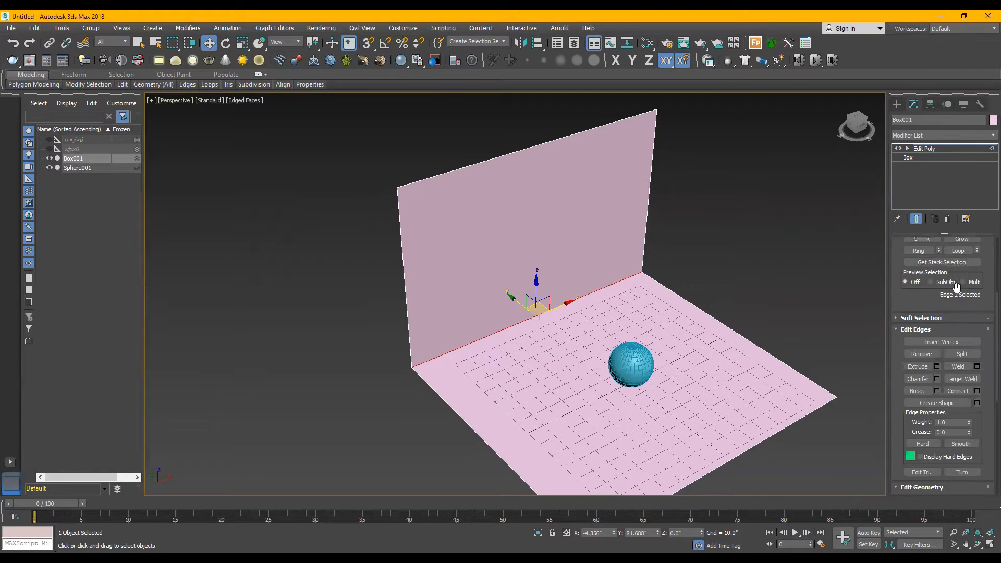
left_click(936, 381)
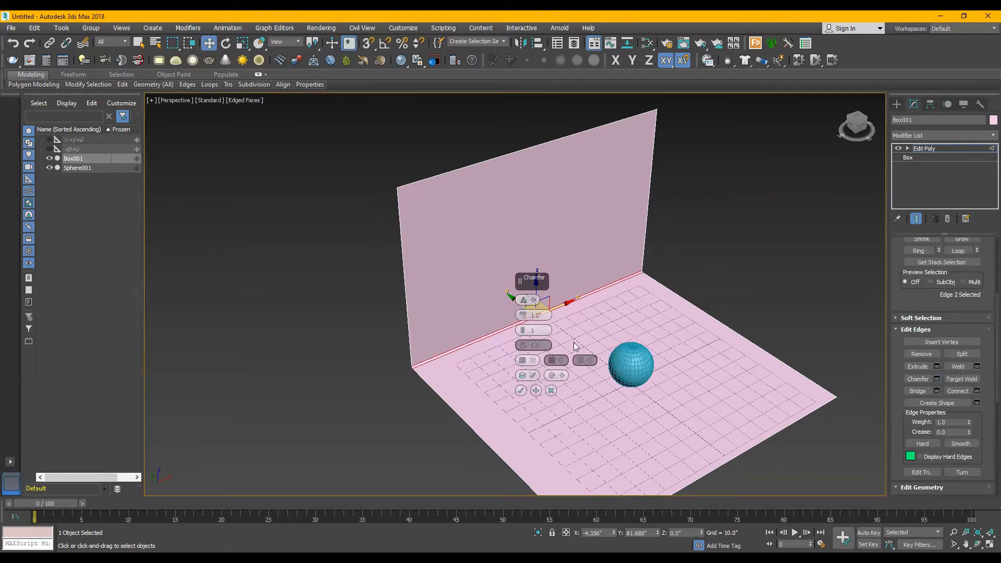
left_click_drag(526, 298, 552, 174)
left_click_drag(522, 334, 529, 309)
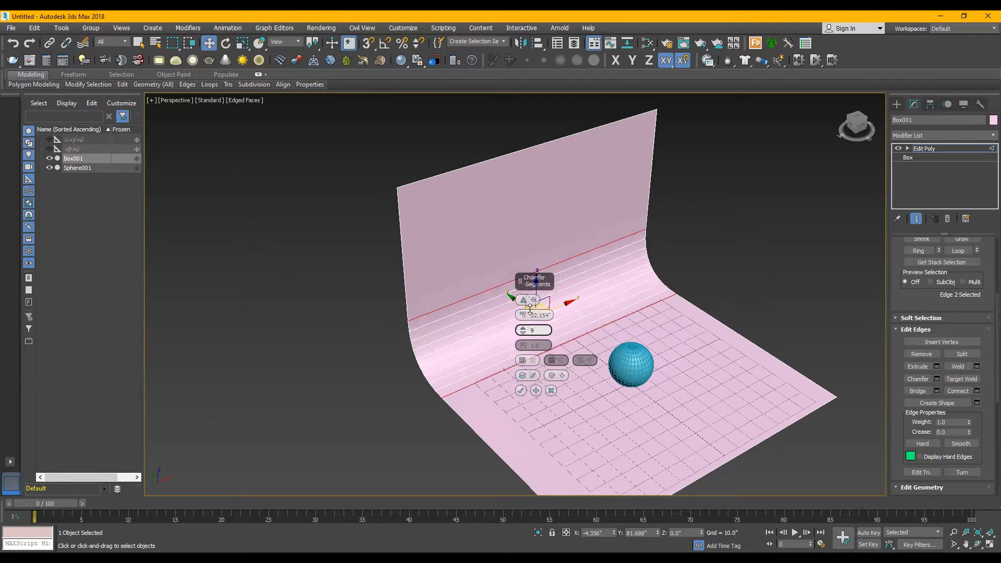
Step: Increase the wall-to-floor chamfer to 10 segments and an amount of about 50.5", and apply it
left_click(522, 328)
left_click_drag(523, 315, 529, 231)
scroll(651, 262, "down", 3)
scroll(609, 281, "up", 3)
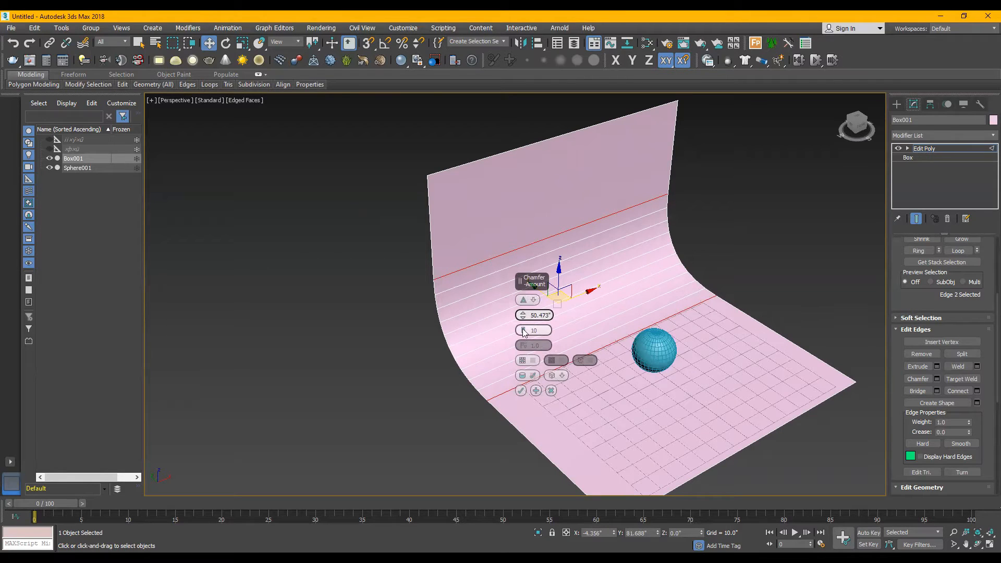
left_click(524, 390)
Step: Turn off the edged-faces display in the Perspective viewport so the backdrop is shown with plain shading
key("F4")
scroll(621, 282, "down", 3)
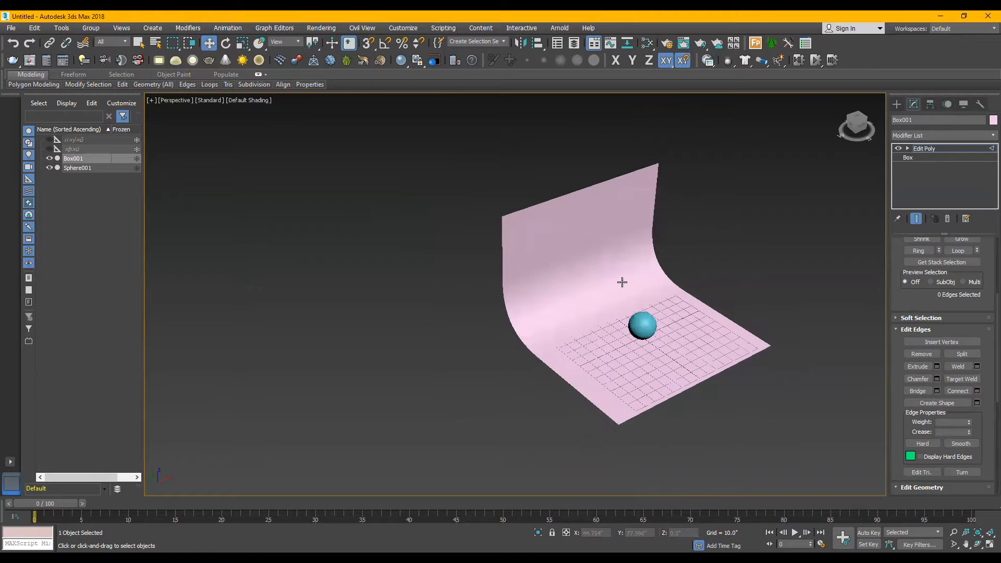
scroll(655, 344, "up", 3)
scroll(675, 312, "down", 3)
scroll(651, 306, "up", 3)
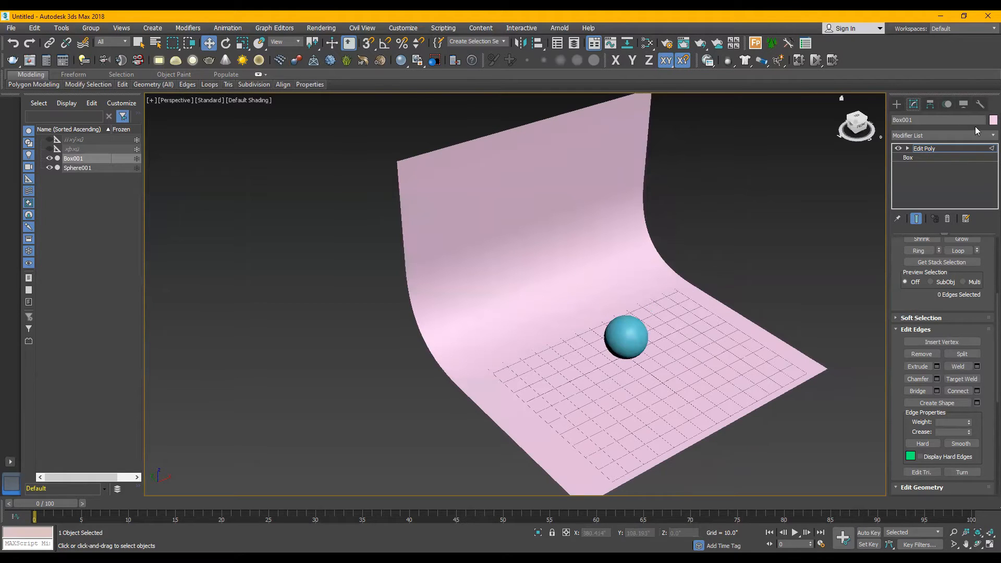
Step: Change the backdrop's object color to the light grey custom color
left_click(992, 120)
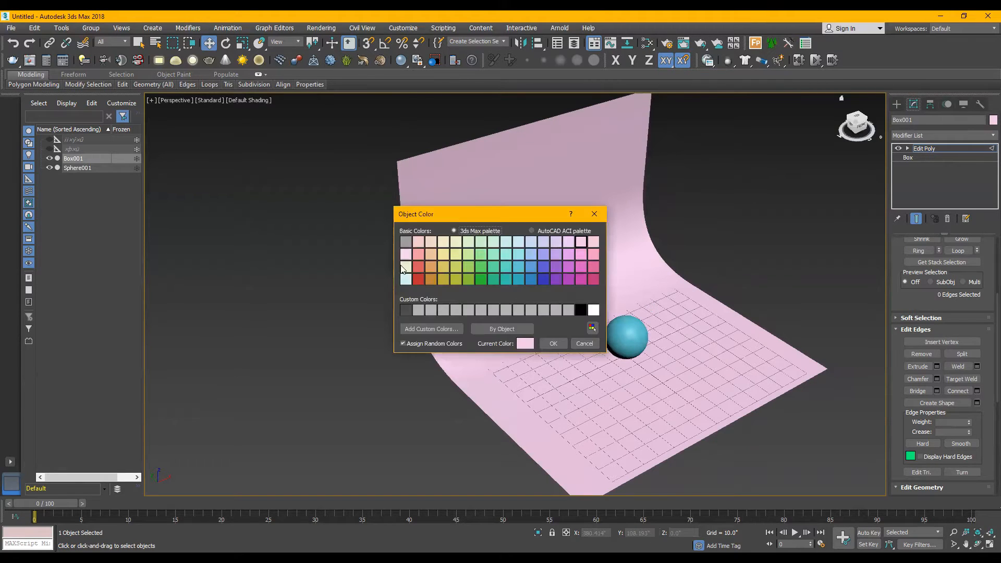
left_click(568, 310)
left_click(551, 342)
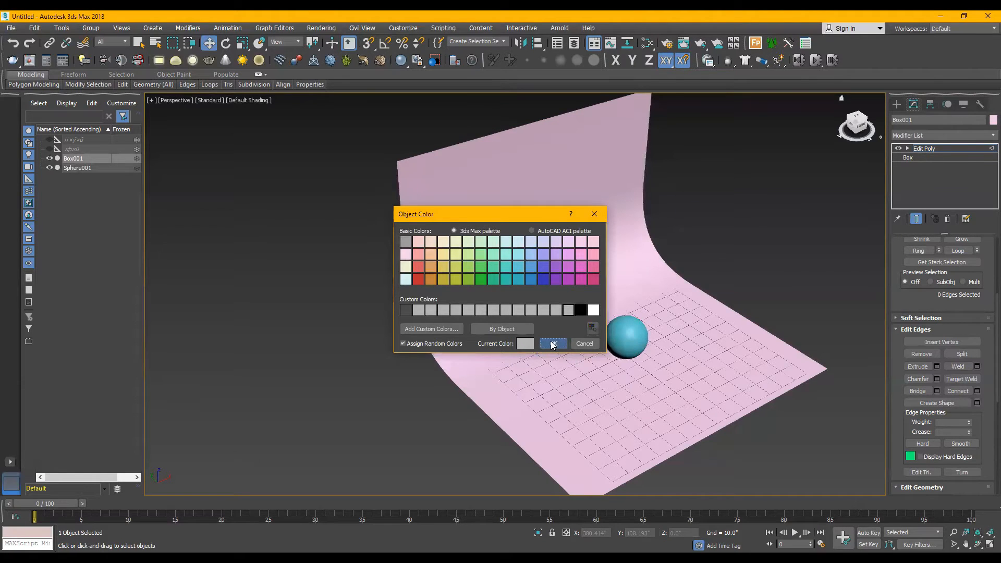
scroll(627, 340, "down", 2)
scroll(571, 328, "up", 5)
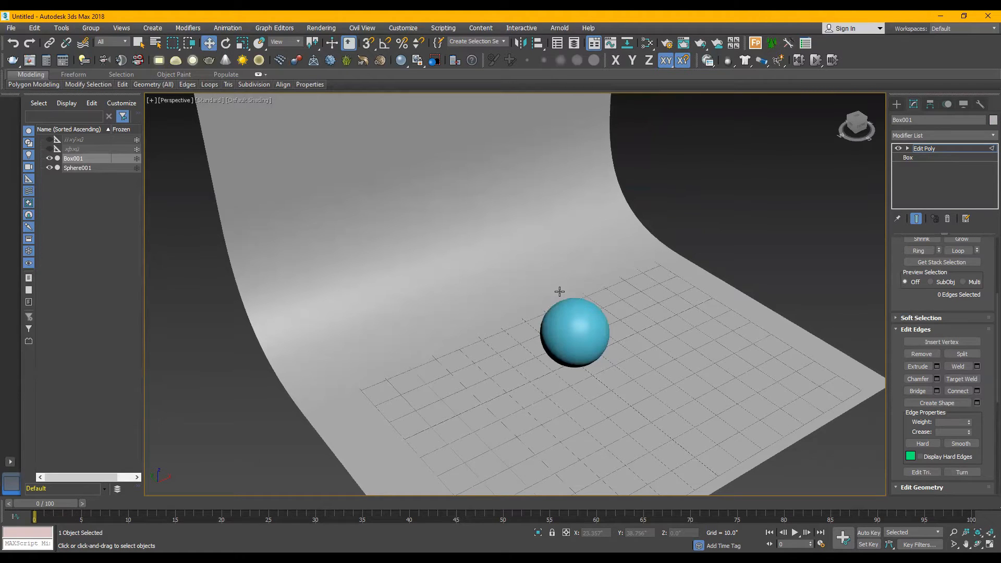
scroll(558, 295, "down", 2)
scroll(491, 290, "up", 2)
scroll(483, 385, "down", 2)
scroll(523, 291, "up", 2)
scroll(508, 379, "down", 2)
scroll(560, 313, "up", 2)
scroll(524, 400, "down", 2)
scroll(524, 400, "up", 2)
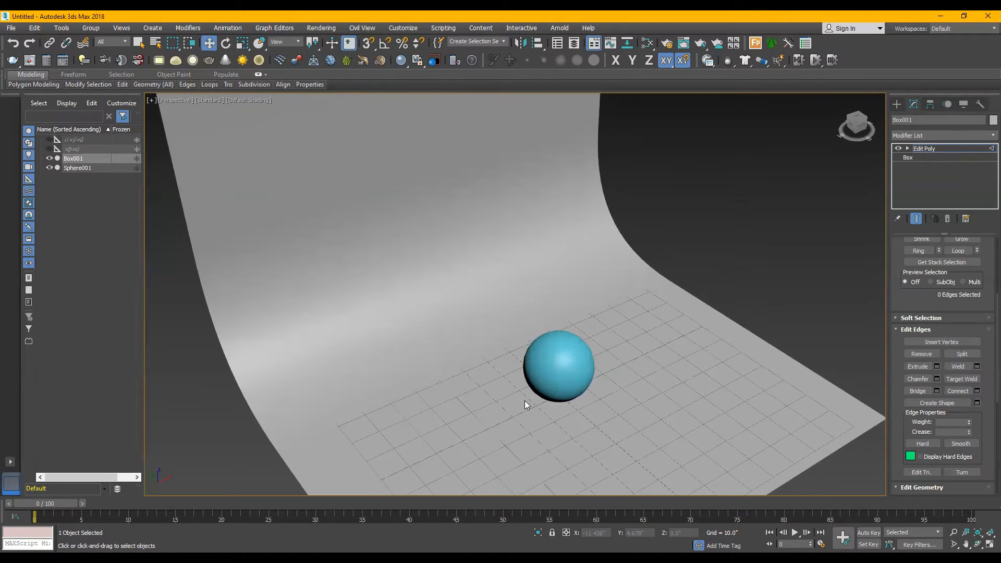
Step: Set the production renderer to V-Ray GPU Next, update 1.2, and close the render setup
left_click(667, 45)
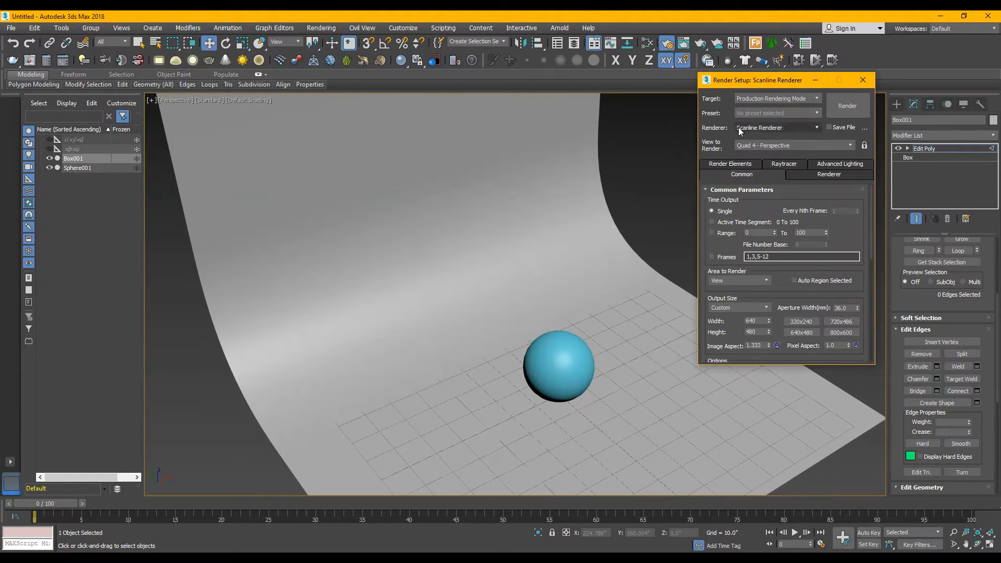
left_click(790, 129)
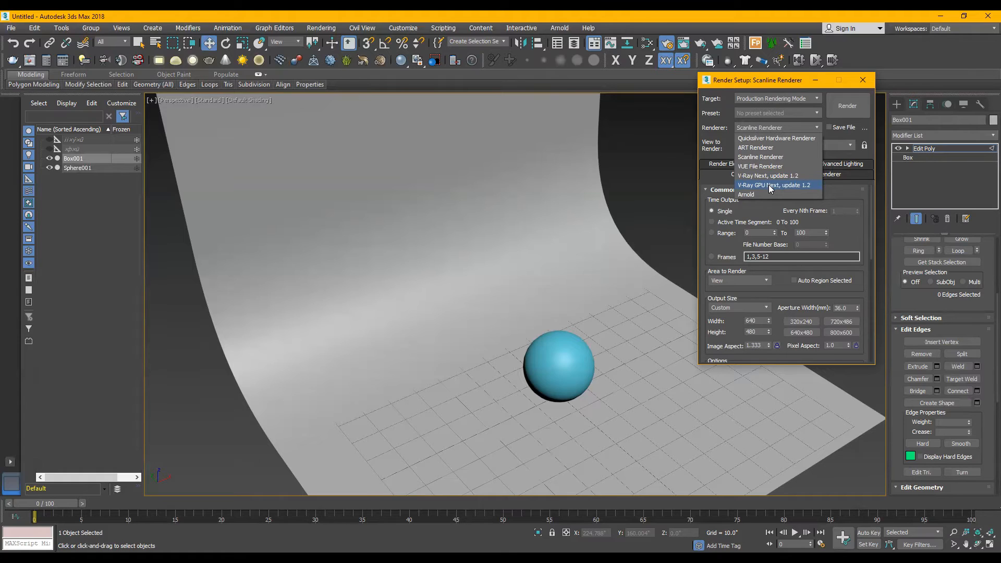
left_click(792, 186)
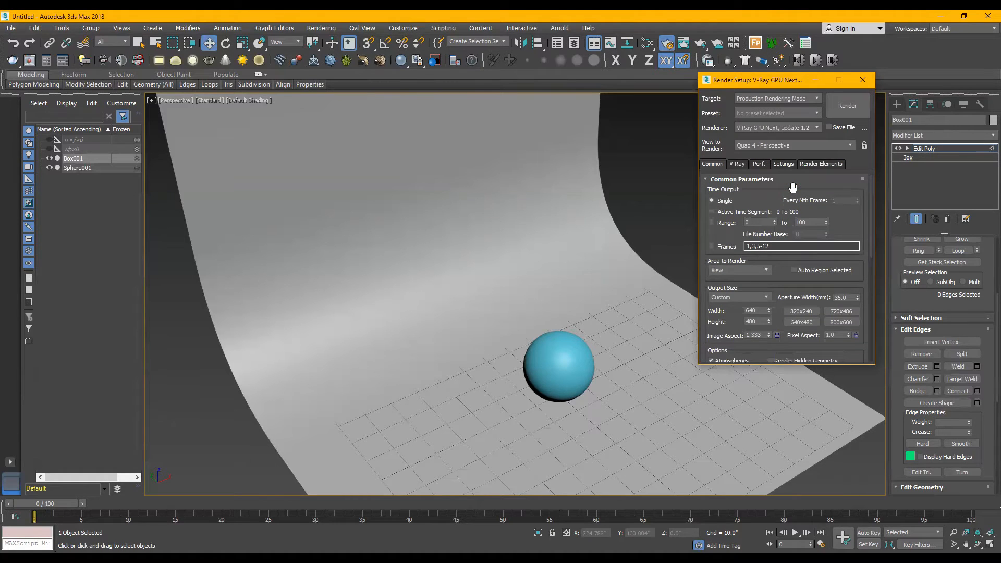
left_click(863, 79)
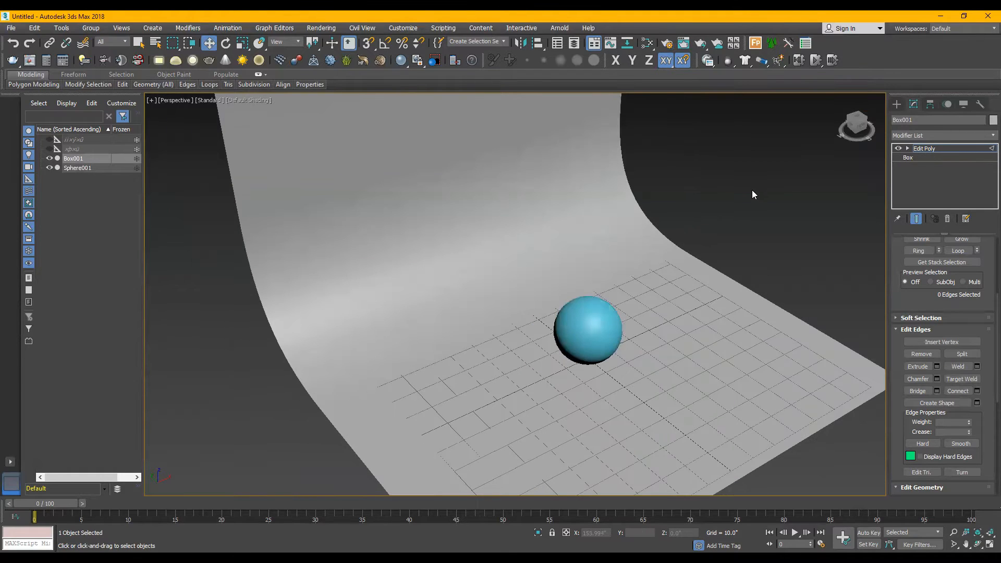
Step: Run a test render of the Perspective view and minimize the V-Ray frame buffer
left_click_drag(714, 179, 747, 215)
key("shift+q")
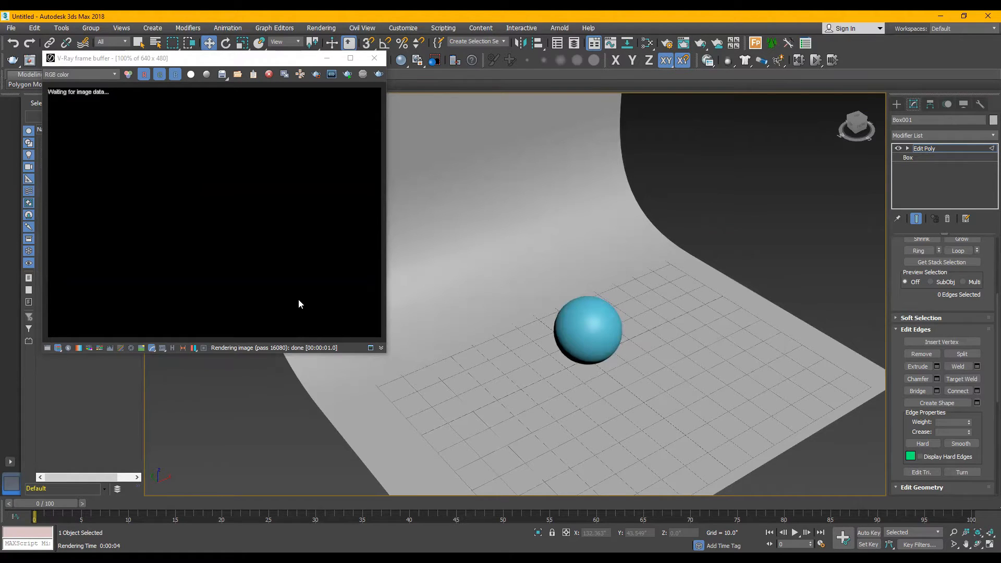
left_click(326, 59)
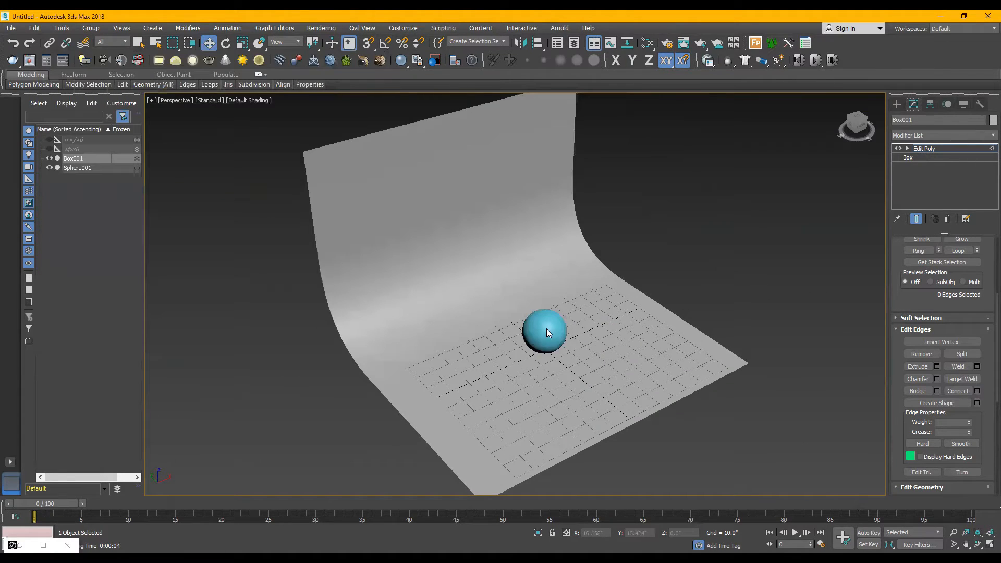
Step: Turn the Perspective view to look straight down on the sphere and restore the four-viewport layout
scroll(546, 328, "up", 2)
scroll(520, 330, "down", 2)
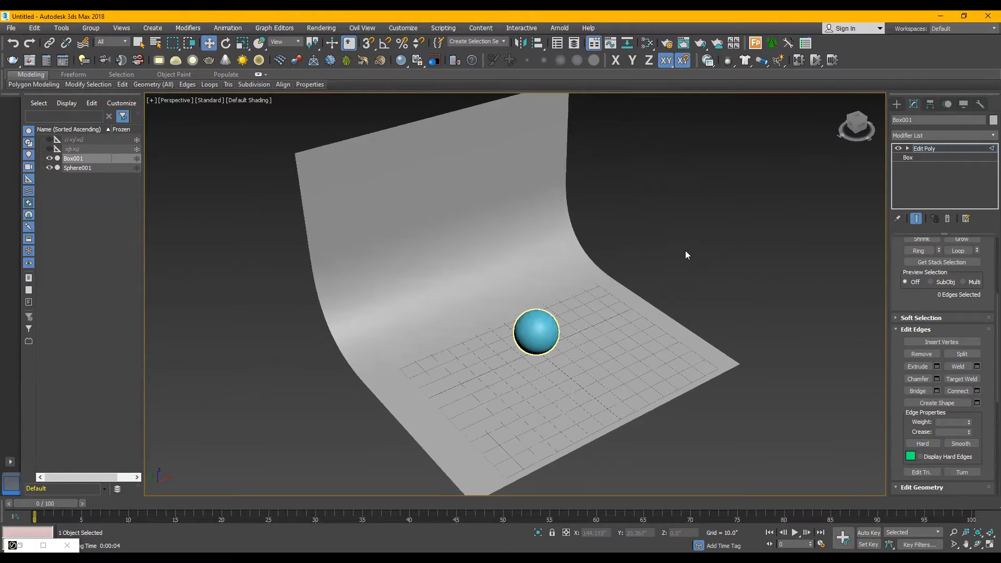
scroll(684, 255, "up", 3)
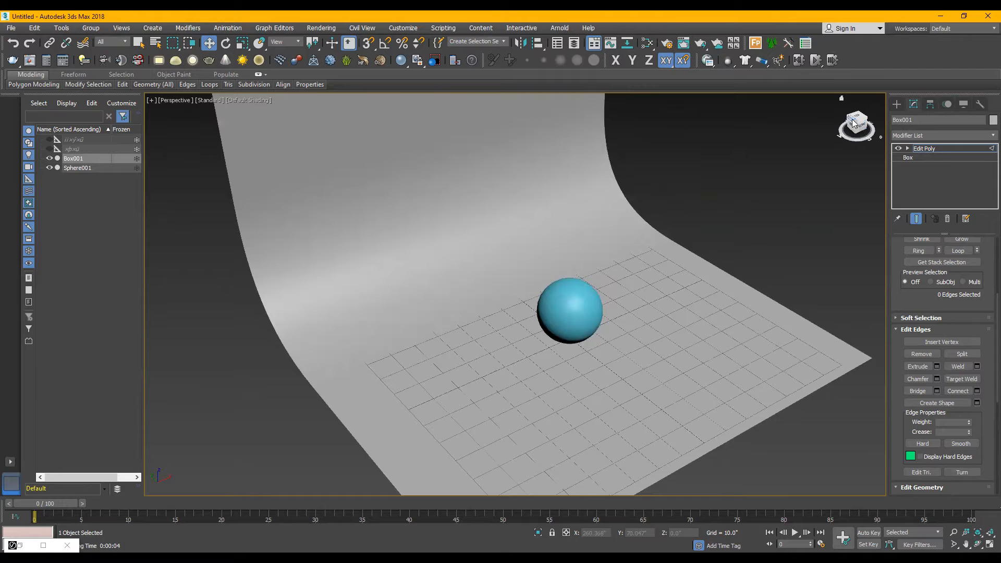
left_click(858, 122)
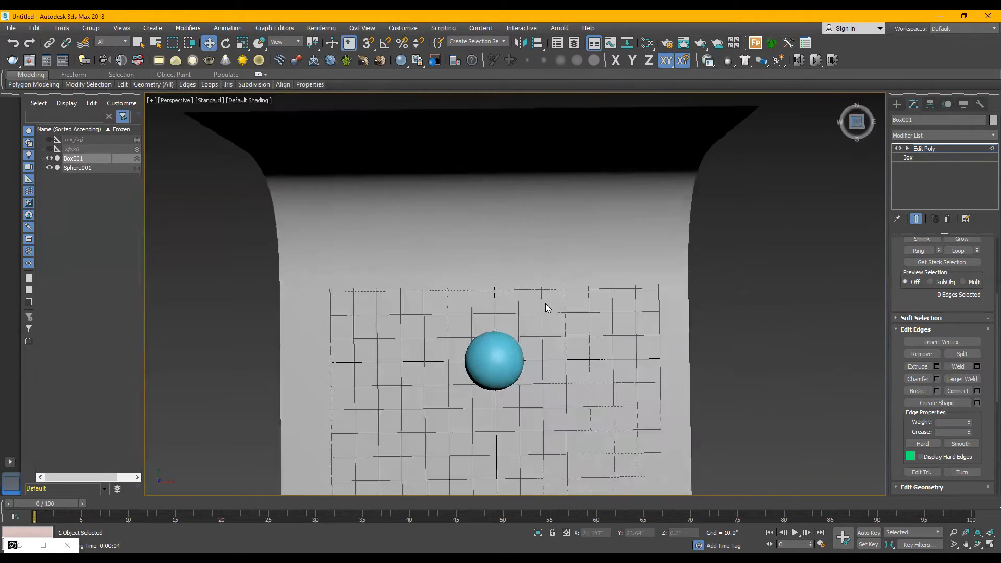
scroll(520, 263, "up", 3)
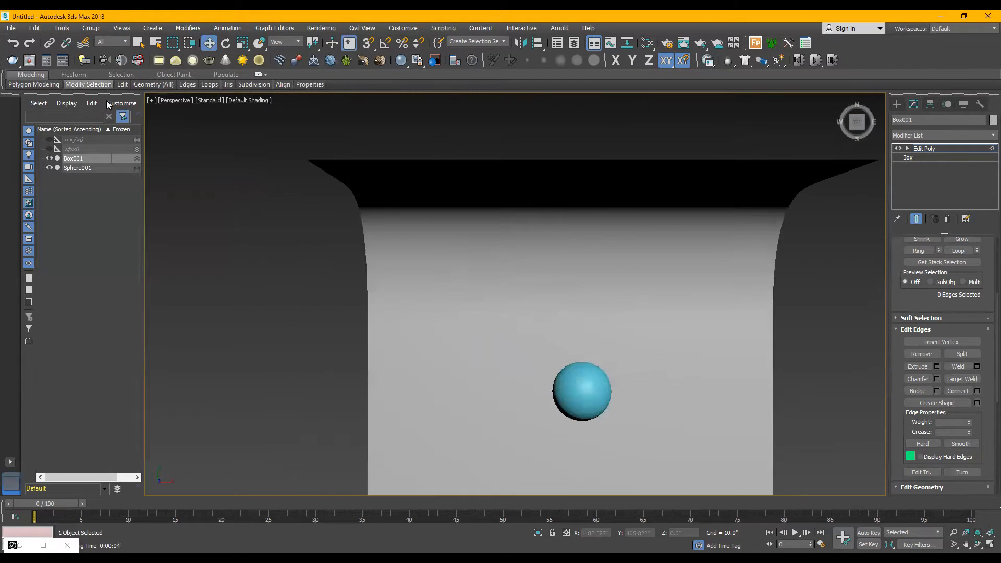
left_click(152, 100)
left_click(171, 111)
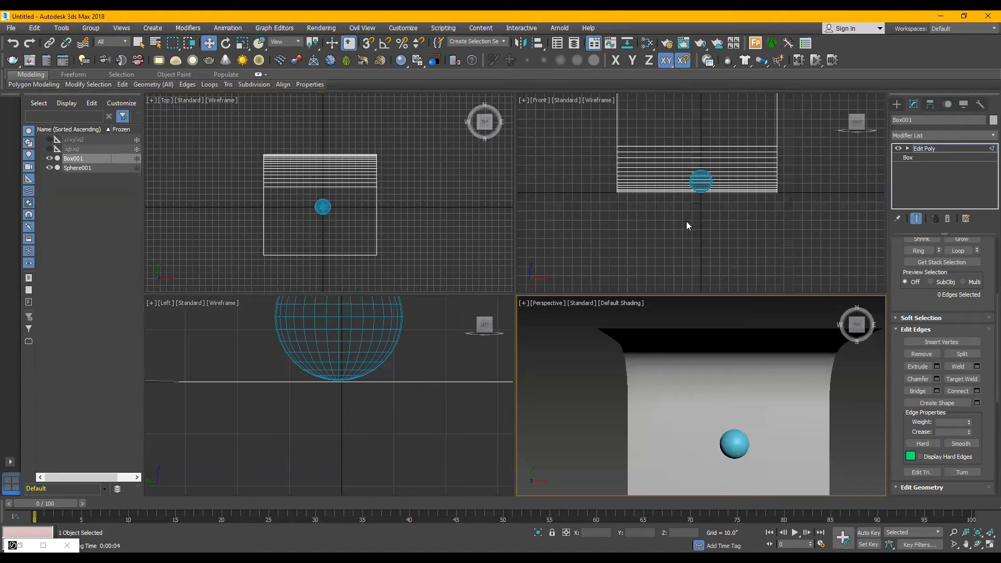
scroll(650, 231, "down", 3)
scroll(695, 186, "up", 2)
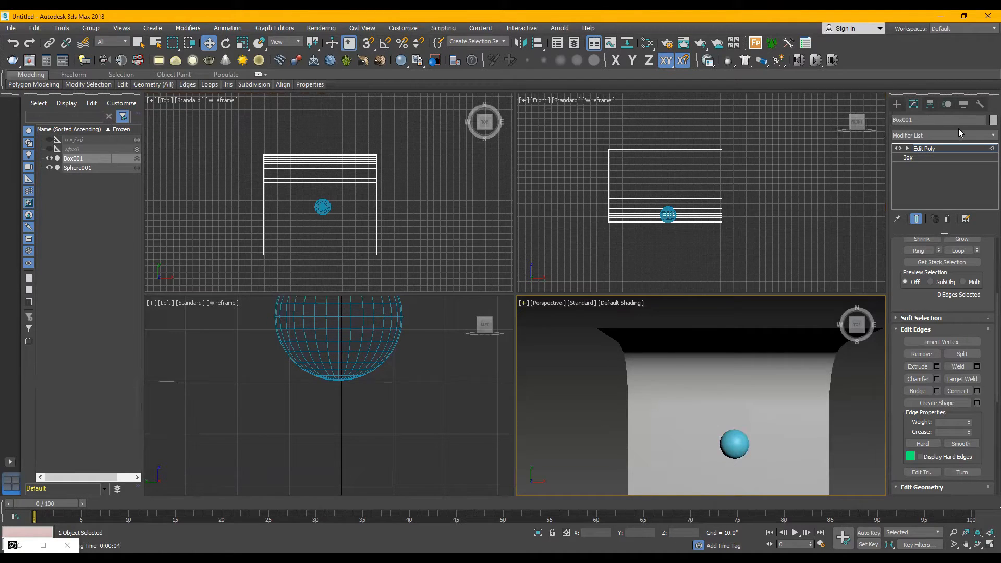
Step: Create a disc-type VRayLight centered on the sphere in the Front viewport, with a radius of about 28.6"
left_click(896, 103)
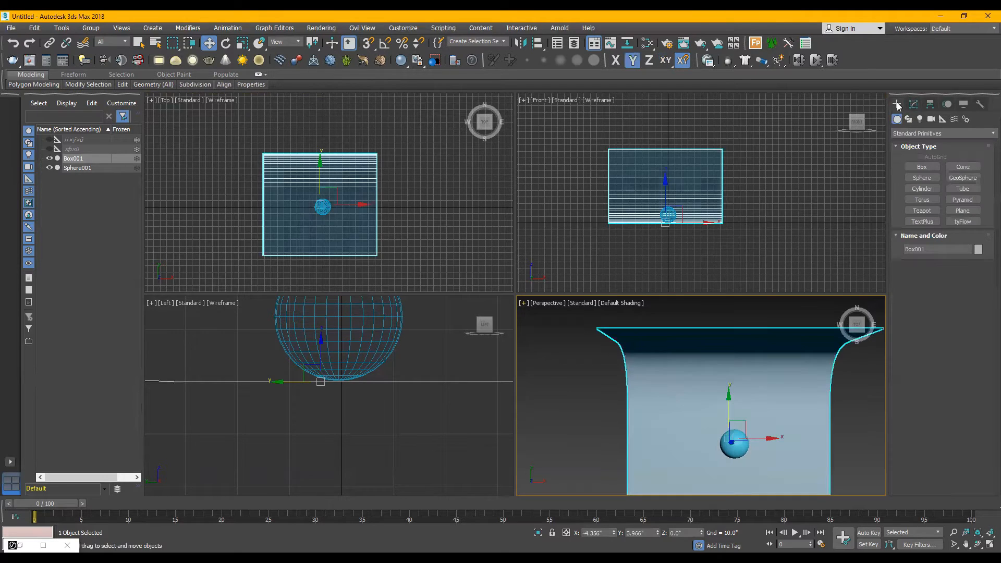
left_click(919, 120)
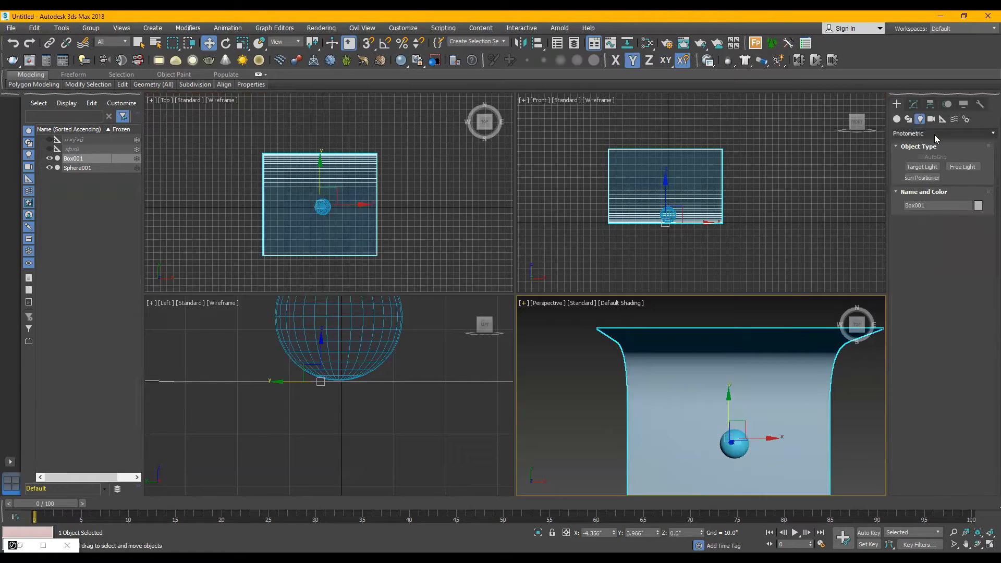
left_click(935, 136)
left_click(920, 164)
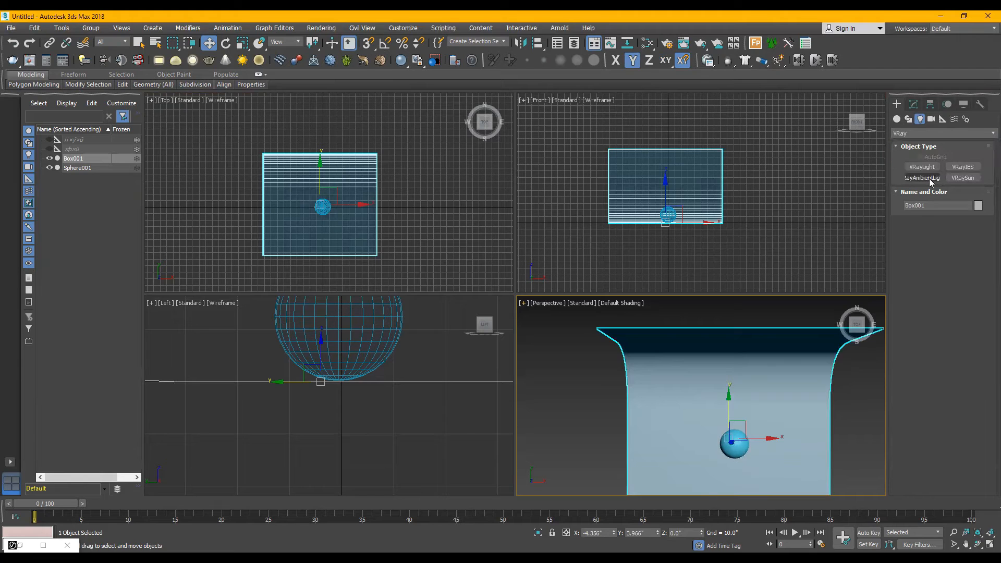
left_click(922, 167)
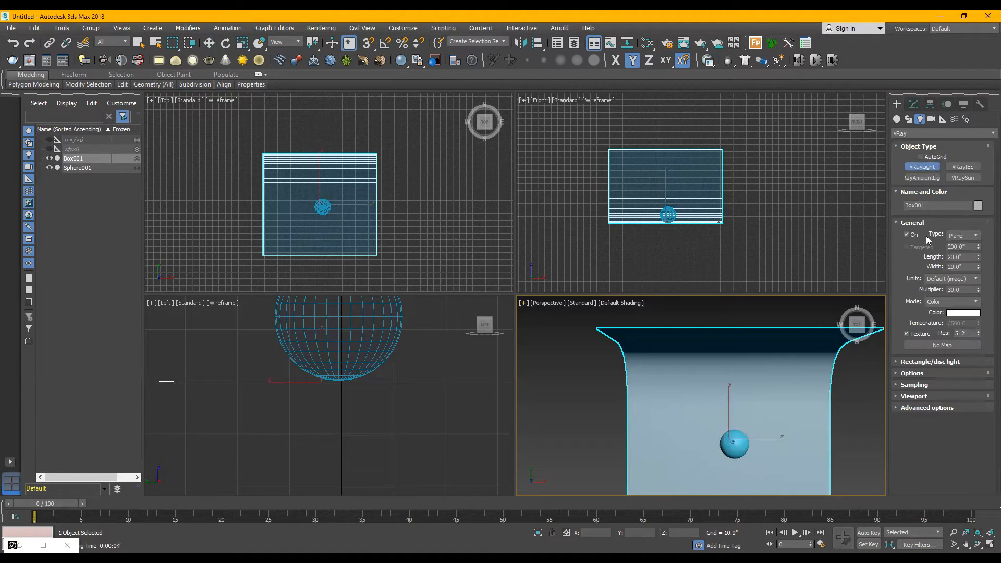
left_click(968, 234)
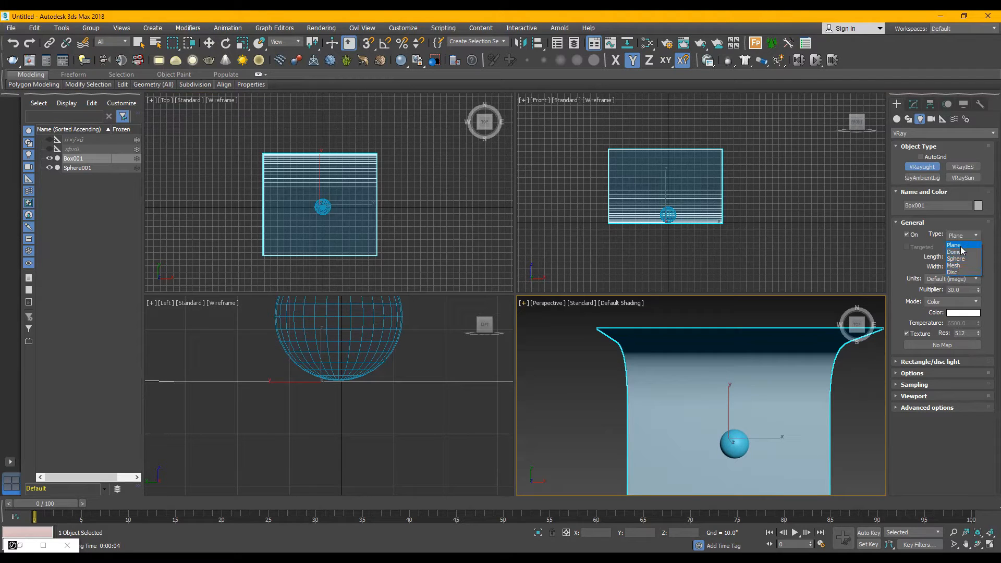
left_click(953, 273)
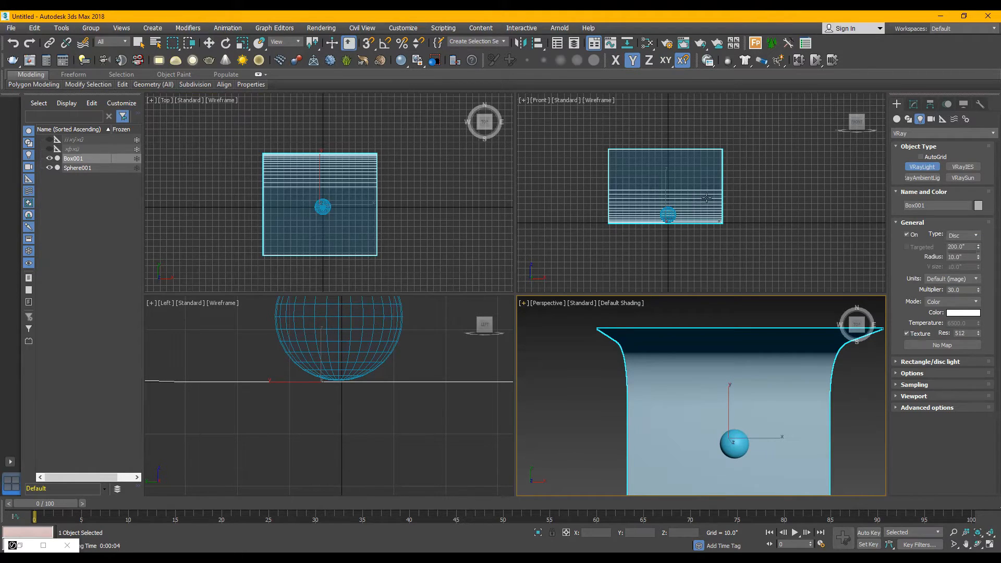
scroll(665, 175, "up", 2)
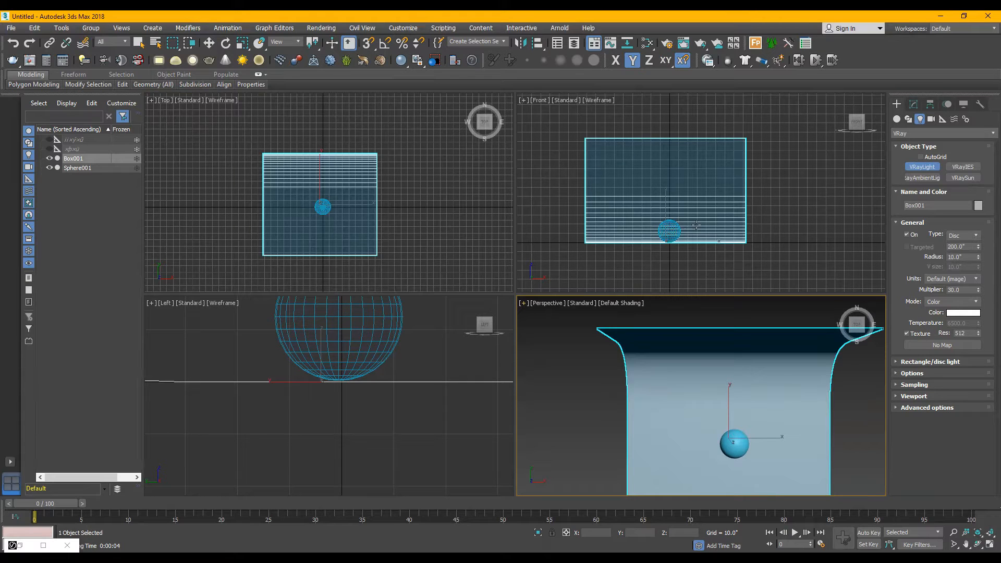
left_click(669, 230)
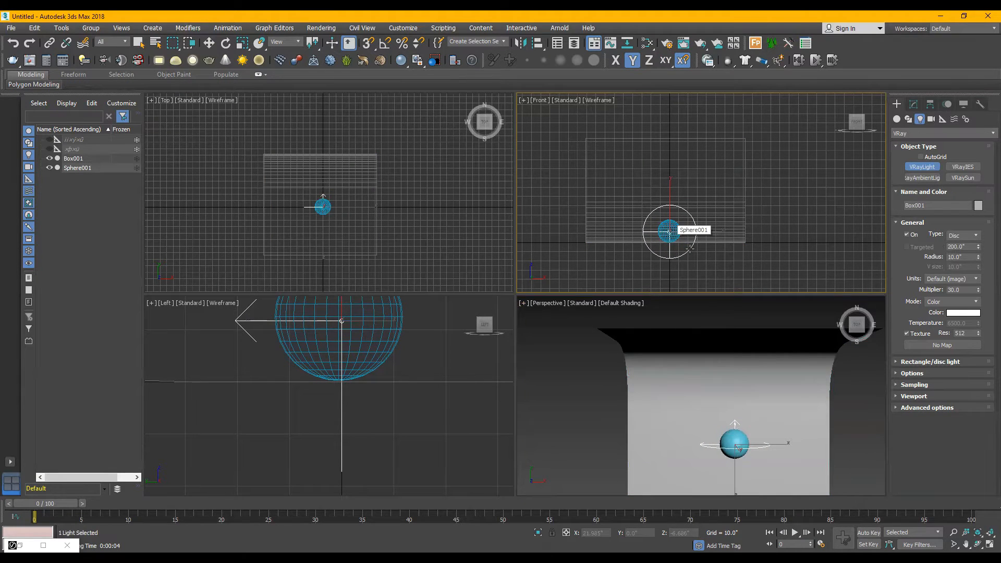
mouse_move(689, 249)
left_mouse_down()
mouse_move(698, 253)
mouse_move(692, 246)
left_mouse_up()
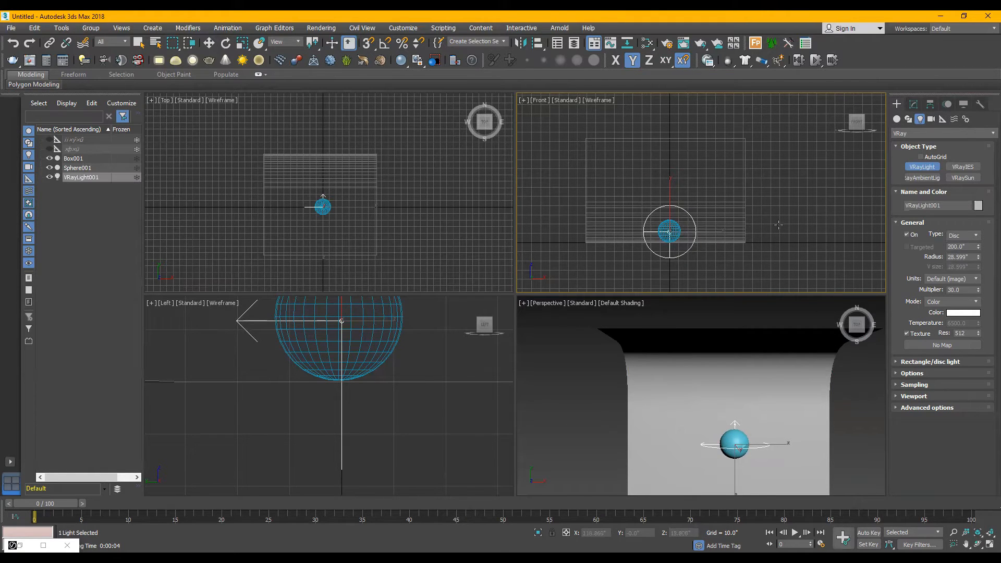
Step: Move the disc light straight out in front of the sphere in the Top viewport, to a Y position of about -72"
key("w")
scroll(704, 366, "down", 2)
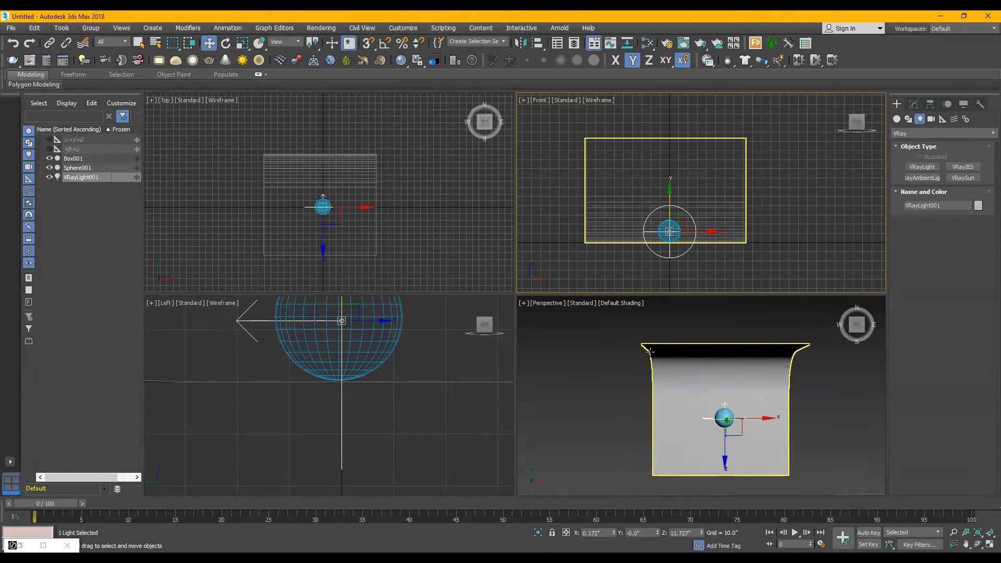
scroll(323, 195, "up", 3)
middle_click_drag(323, 195, 313, 166)
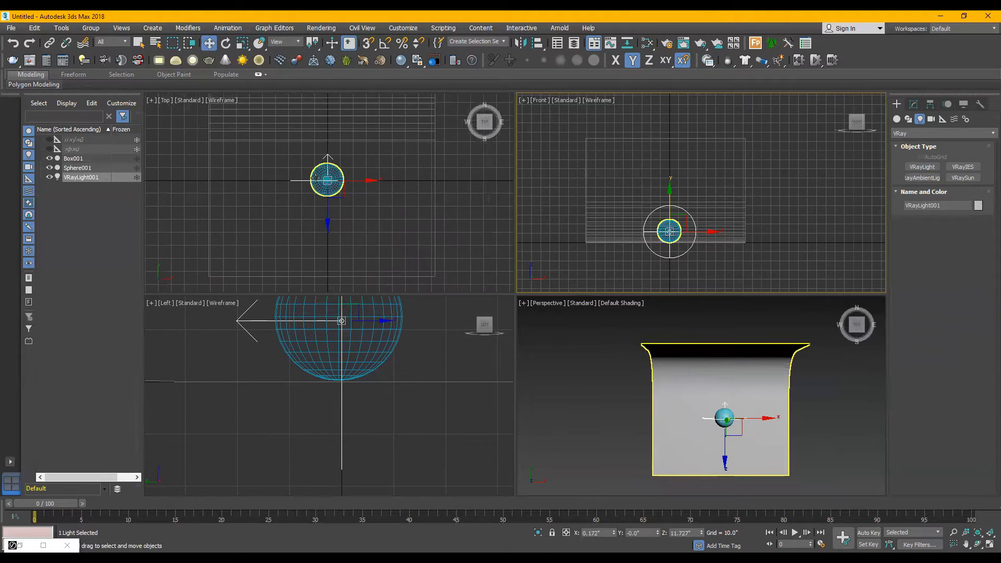
left_click(324, 209)
left_click(344, 179)
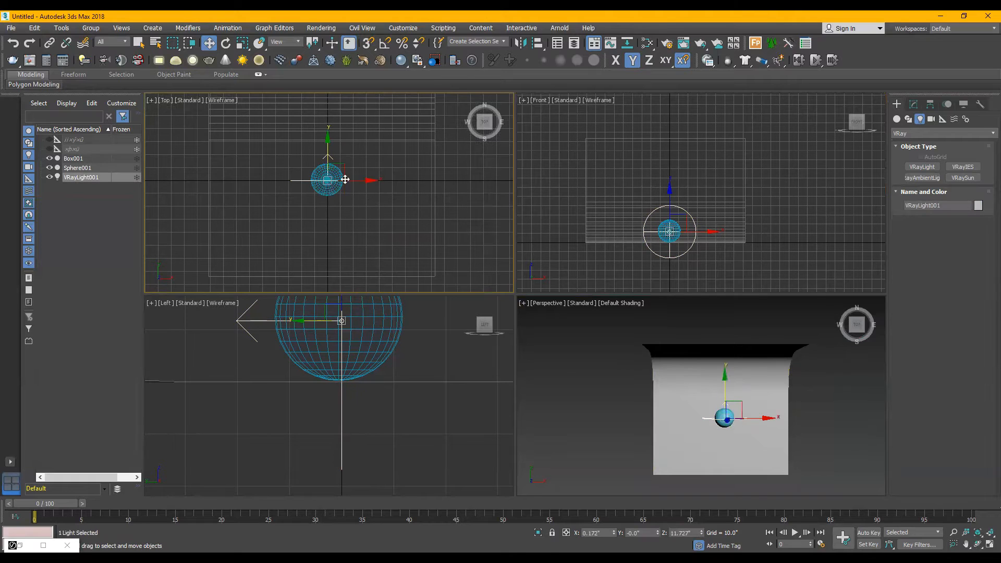
left_click_drag(344, 162, 343, 235)
key("ctrl+z")
left_click_drag(326, 143, 328, 237)
scroll(339, 152, "down", 2)
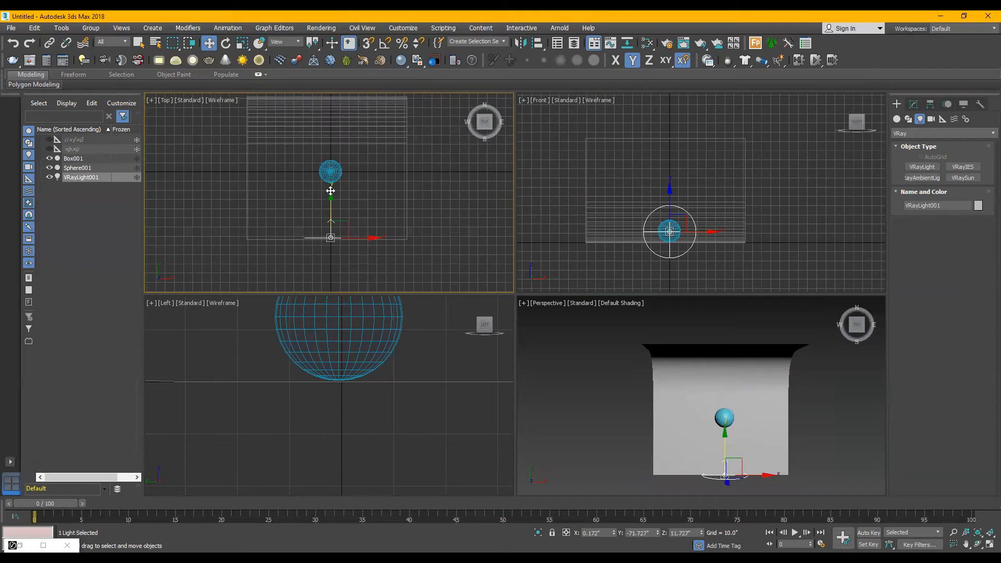
Step: Set the disc light's units to Luminous power (lm) and make it a targeted light
left_click(913, 105)
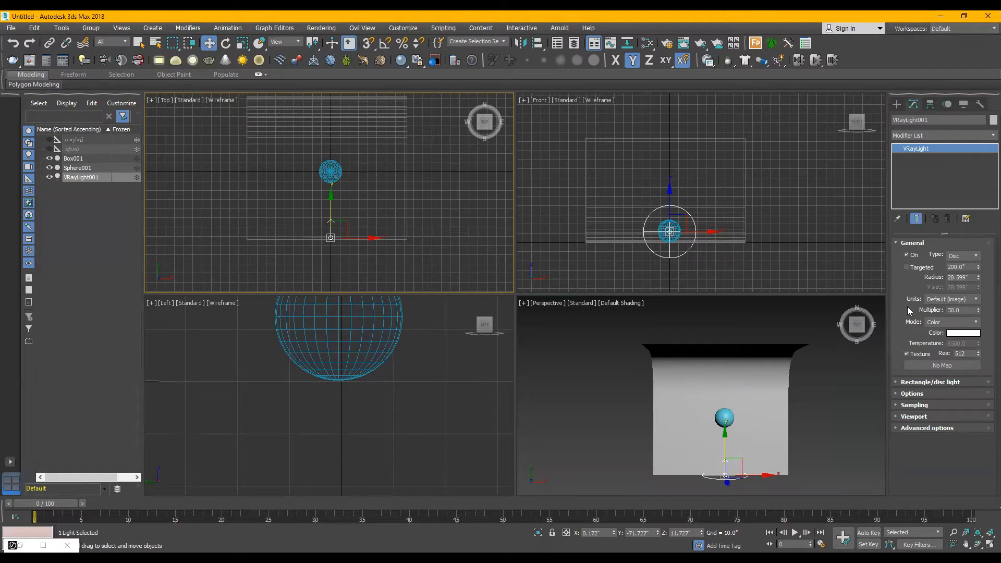
left_click(964, 300)
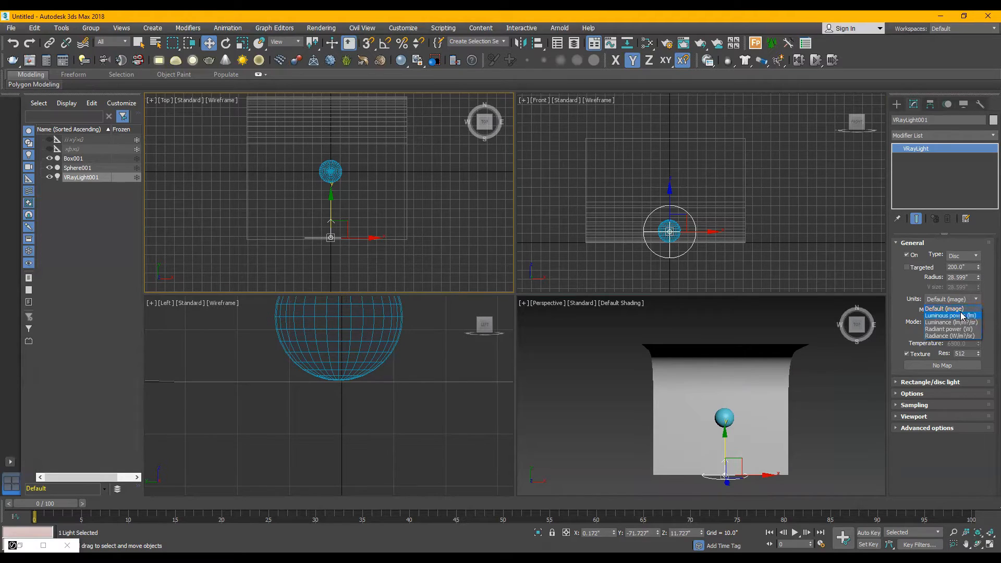
left_click(961, 317)
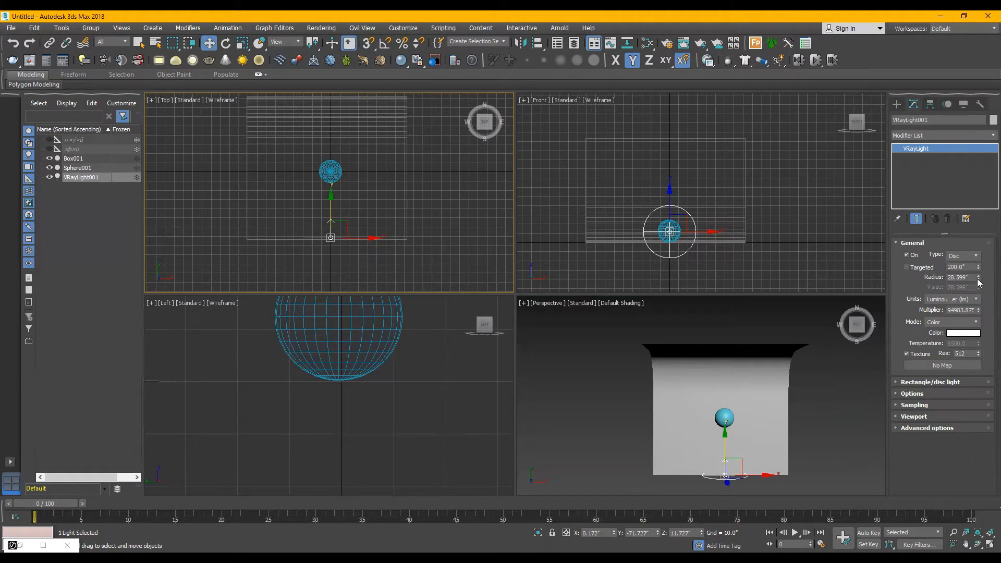
left_click(906, 267)
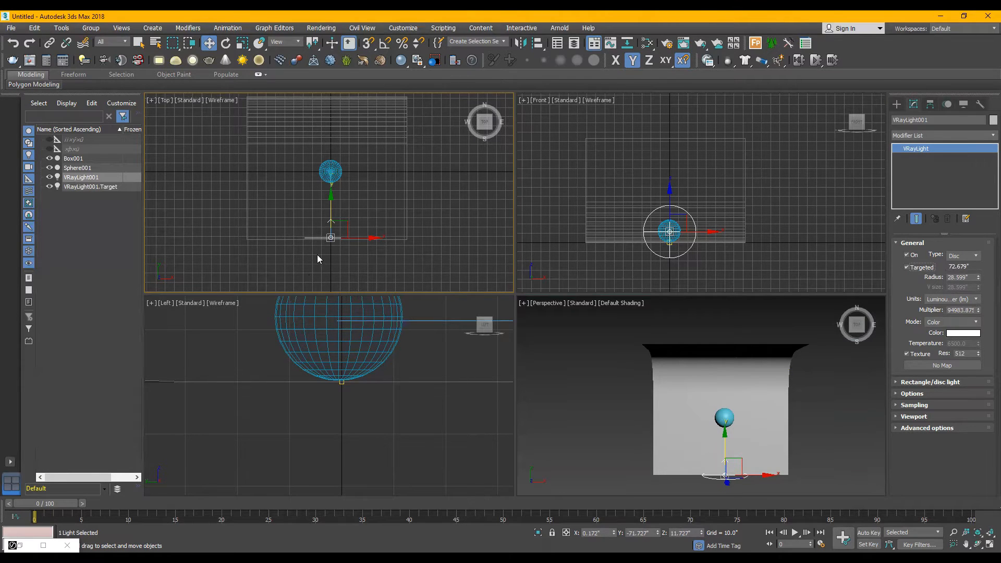
Step: Move the disc light farther out from the sphere in the Top viewport, to a Y position of about -118"
scroll(317, 259, "down", 4)
left_click_drag(323, 216, 328, 226)
scroll(327, 240, "up", 4)
scroll(316, 199, "up", 5)
scroll(321, 184, "up", 3)
scroll(317, 156, "down", 5)
scroll(317, 157, "down", 5)
Step: Select the disc light's target and move it to the sphere's center in the Top viewport
scroll(309, 175, "up", 9)
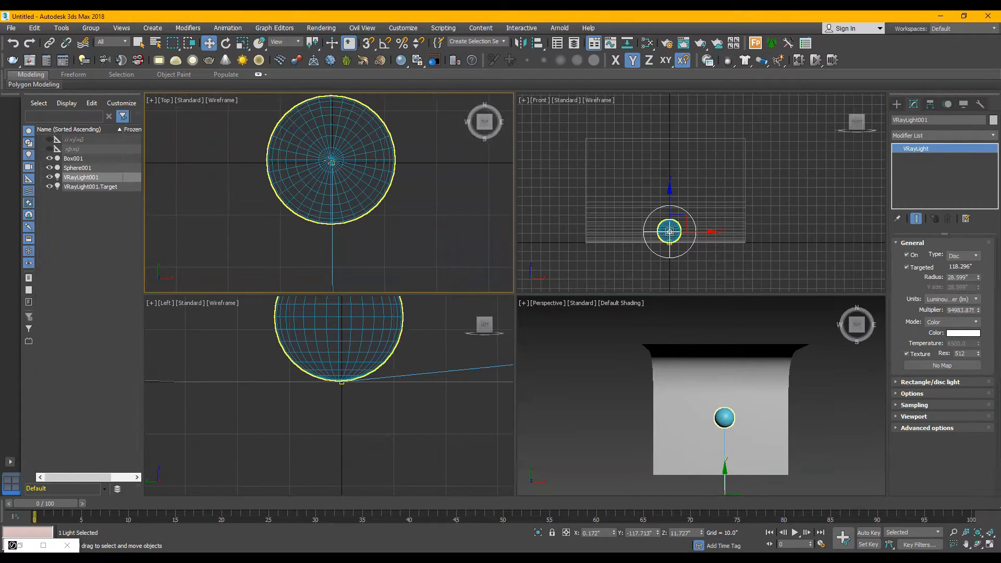
left_click(90, 187)
left_click_drag(364, 164, 362, 165)
scroll(345, 241, "down", 8)
left_click_drag(340, 114, 366, 197)
scroll(339, 226, "up", 8)
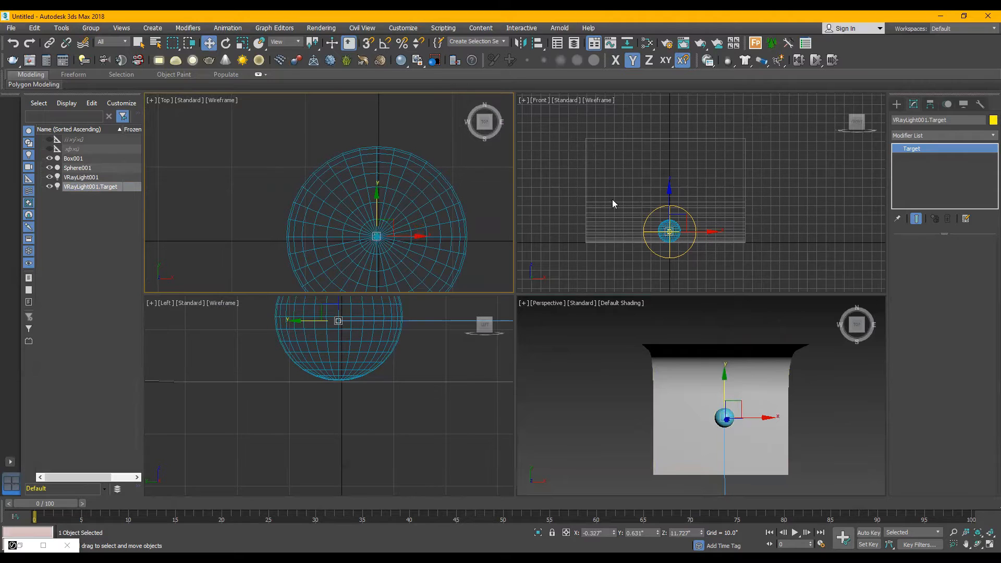
Step: Check in the Top and Left viewports how the light and its target line up with the sphere
scroll(385, 212, "down", 3)
middle_click_drag(365, 206, 341, 170)
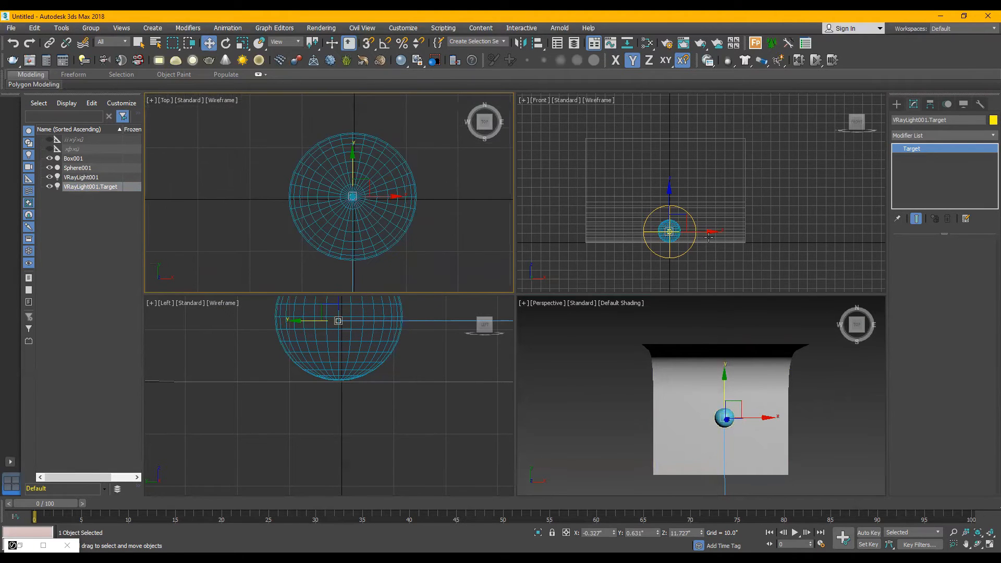
scroll(305, 370, "down", 8)
scroll(441, 367, "up", 2)
scroll(390, 365, "down", 1)
scroll(308, 367, "up", 2)
scroll(338, 370, "up", 1)
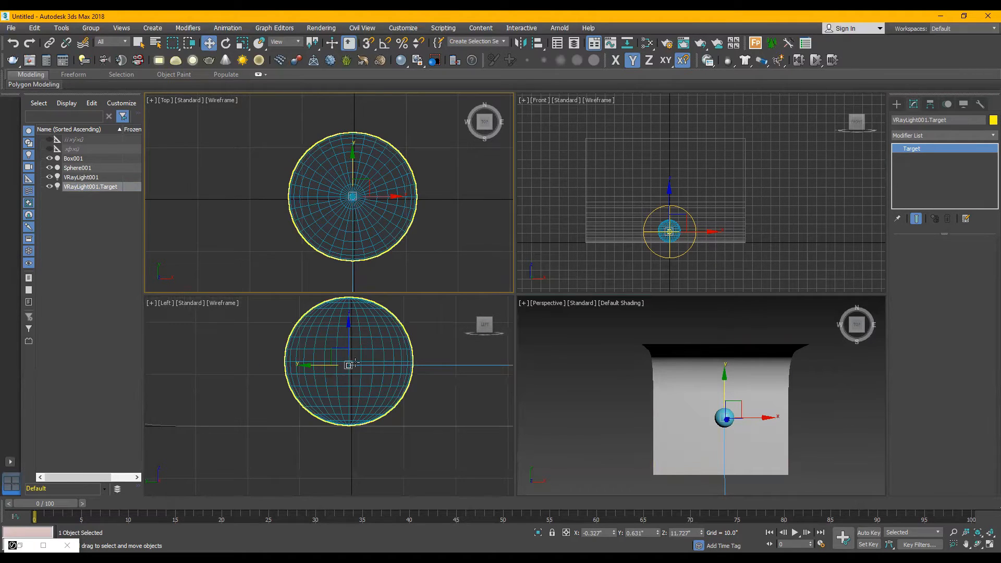
scroll(311, 365, "down", 1)
scroll(312, 366, "down", 2)
scroll(334, 372, "down", 1)
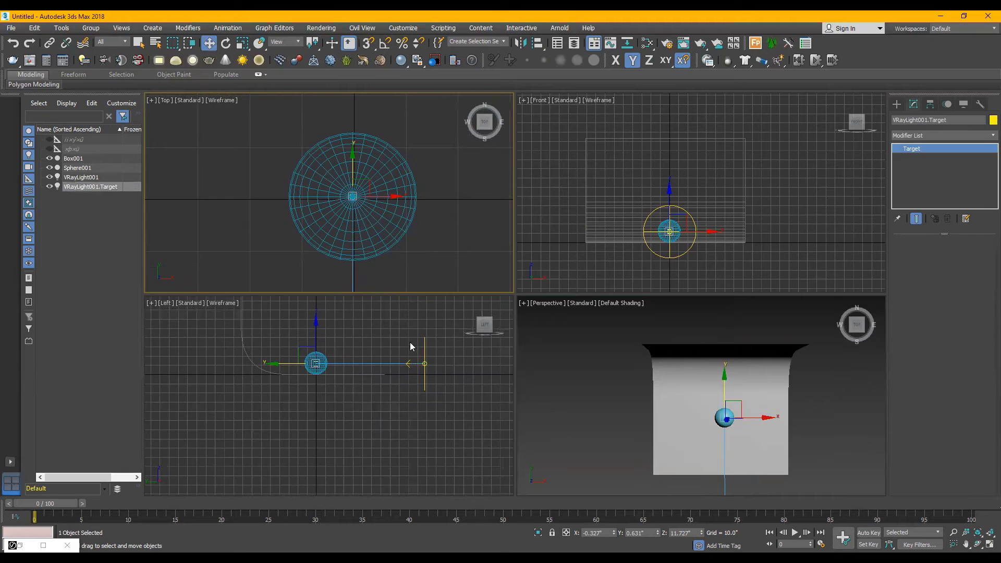
Step: Deselect the target and select the disc light in the Top viewport
left_click(777, 177)
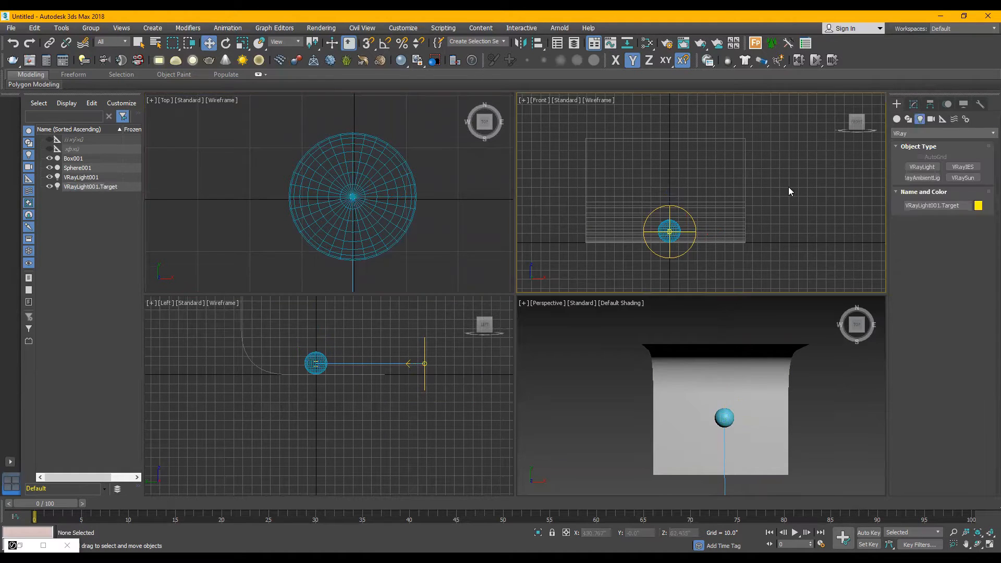
scroll(620, 186, "down", 1)
scroll(354, 251, "down", 5)
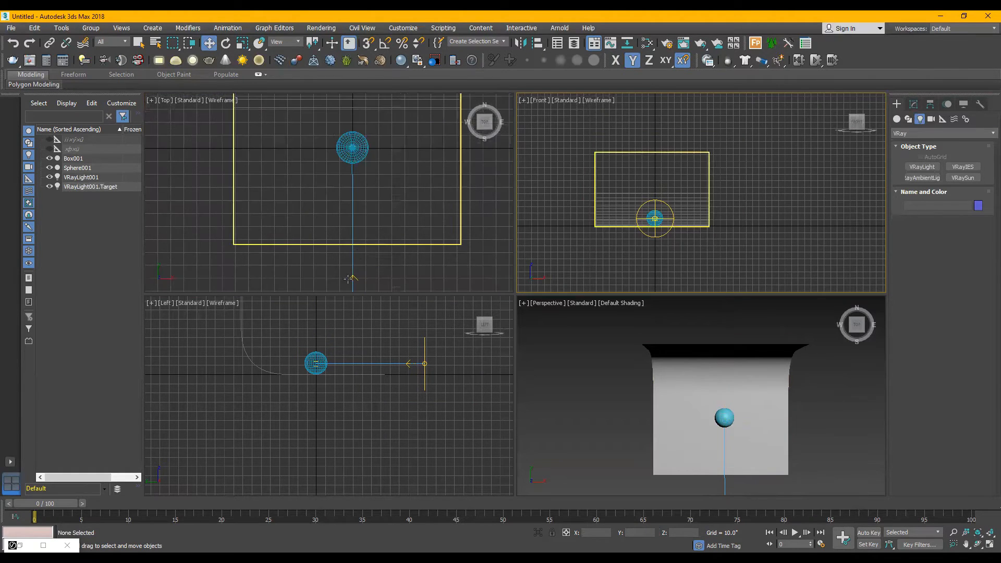
left_click(375, 276)
scroll(374, 276, "down", 3)
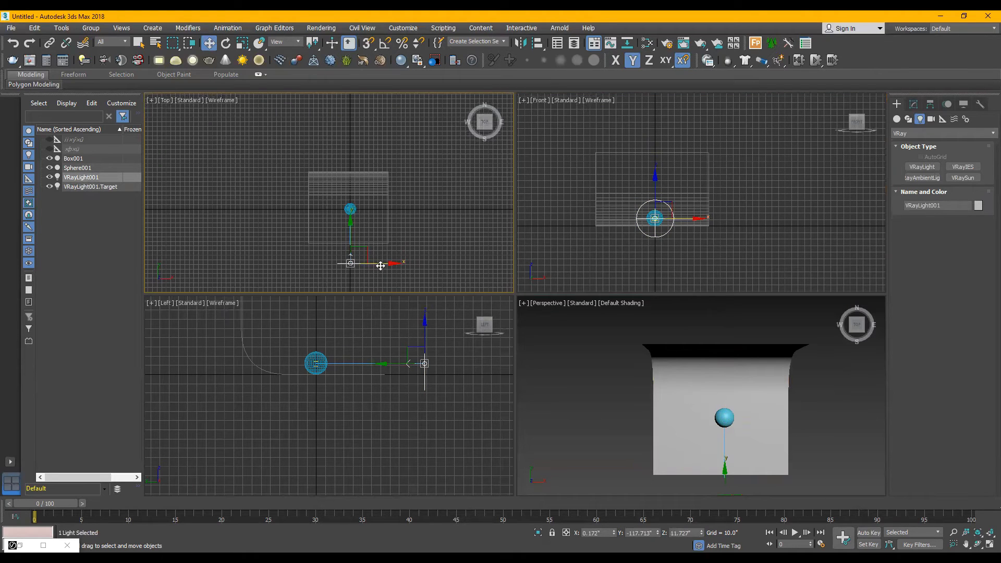
left_click_drag(390, 261, 310, 172)
right_click(256, 167)
left_click_drag(301, 329, 316, 267)
key("ctrl+z")
key("ctrl+z")
key("ctrl+z")
Step: Move the disc light to the backdrop's front-right corner, at about X 94", Y -84", and deselect it
left_click_drag(367, 255, 428, 251)
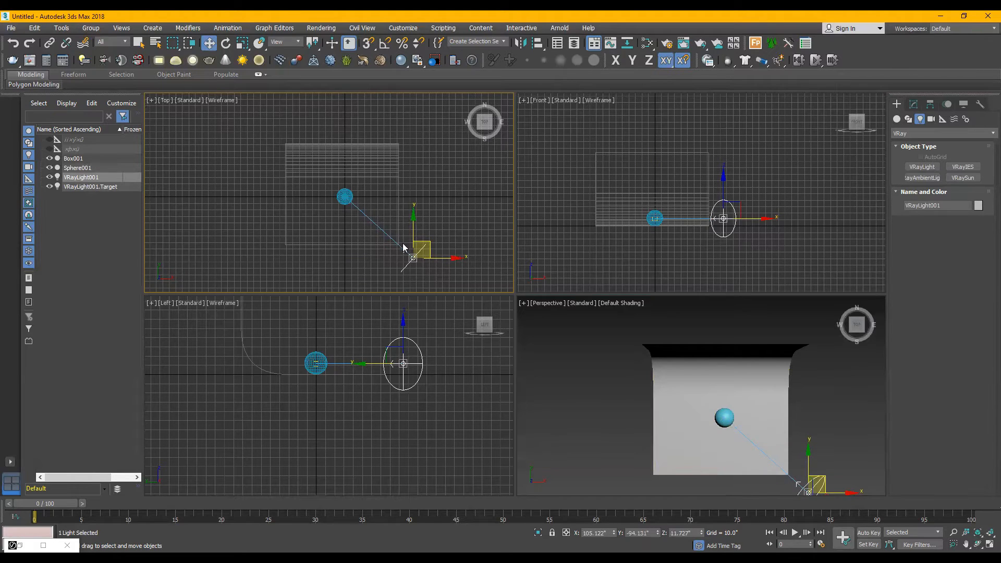
scroll(407, 248, "up", 2)
left_click_drag(432, 251, 420, 242)
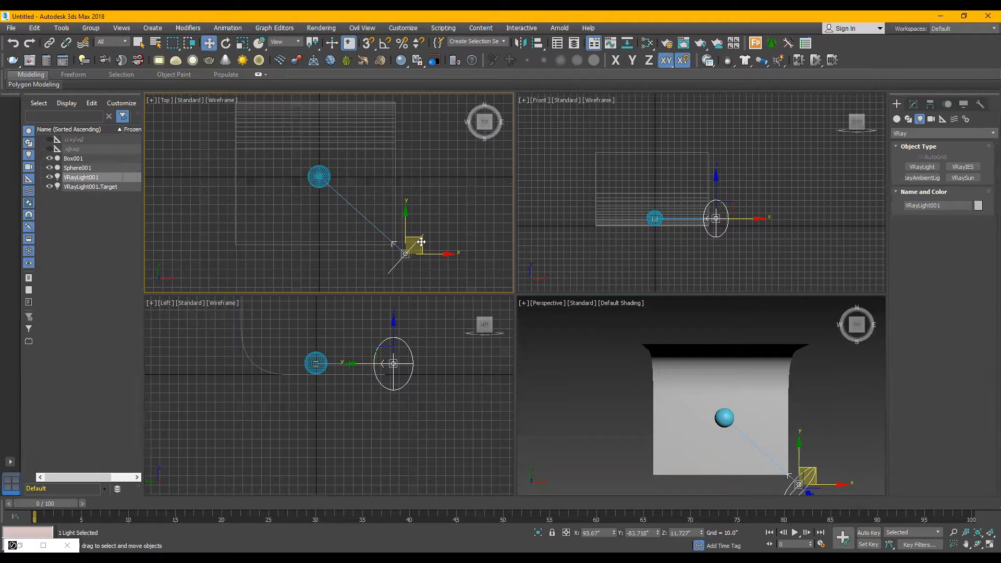
left_click(448, 220)
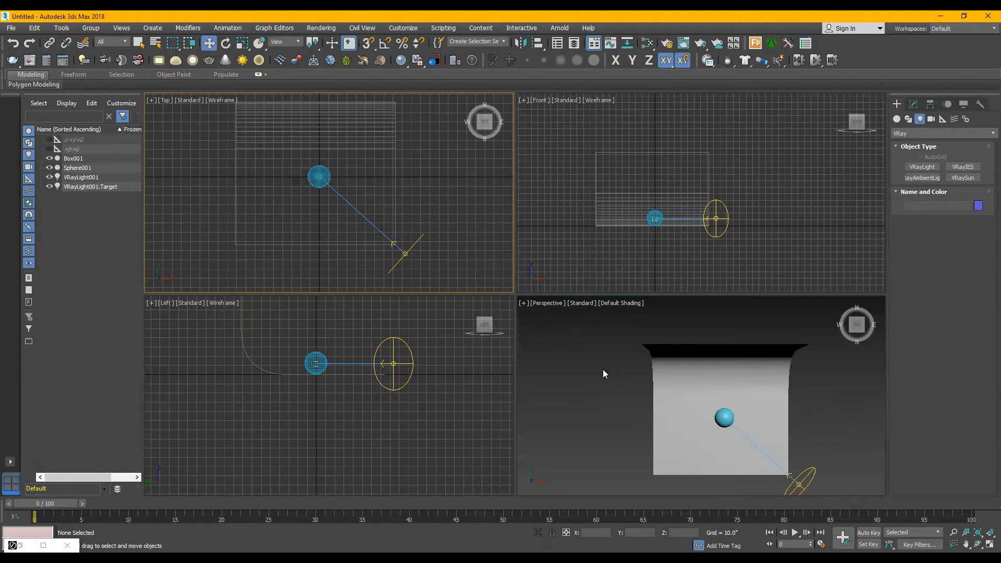
Step: Orient the Perspective view to the front of the backdrop and zoom in on the sphere
scroll(602, 369, "down", 3)
scroll(649, 384, "up", 3)
key("shift+w")
left_click(596, 348)
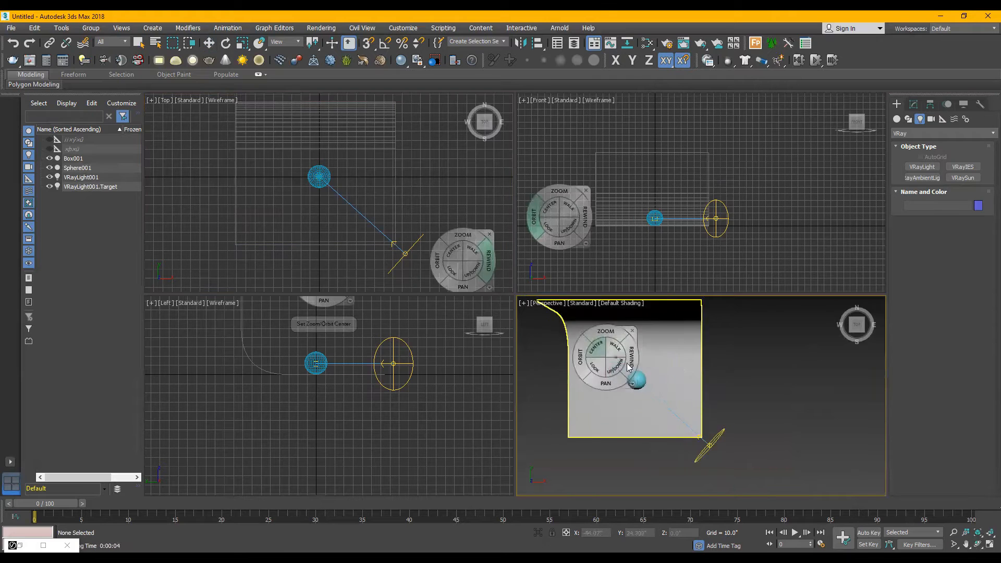
left_click_drag(639, 420, 670, 371)
key("shift+w")
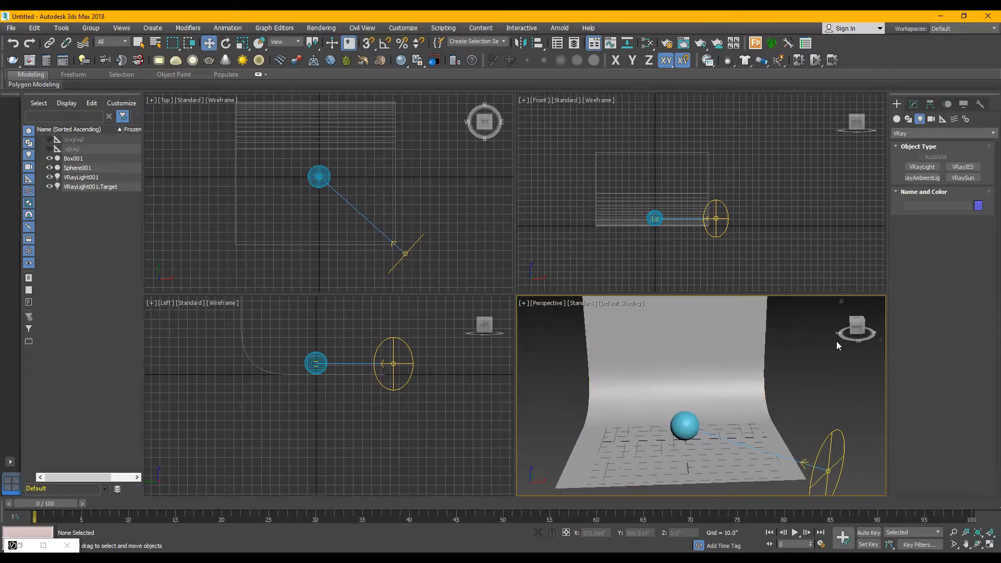
left_click(856, 327)
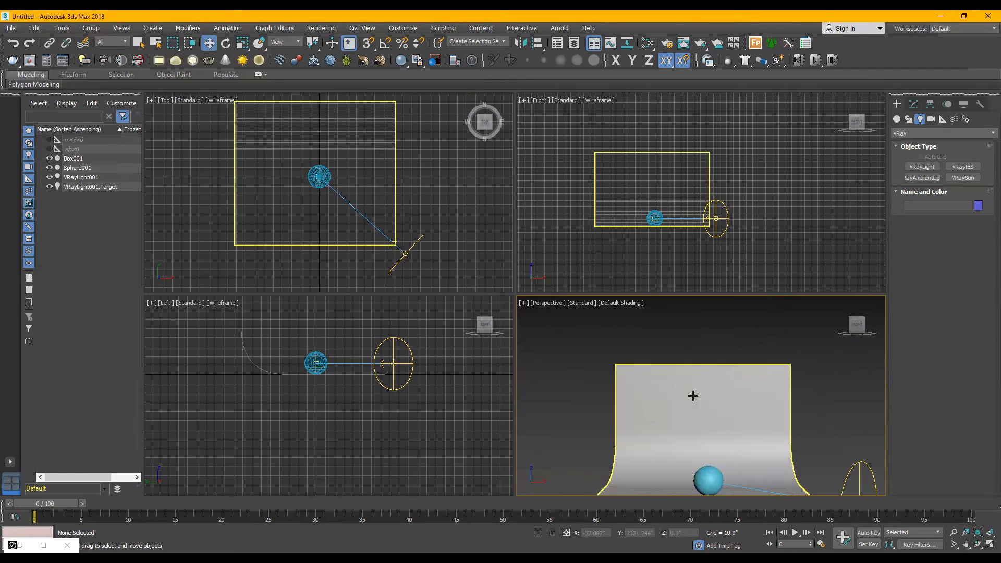
scroll(662, 382, "down", 3)
scroll(685, 446, "up", 6)
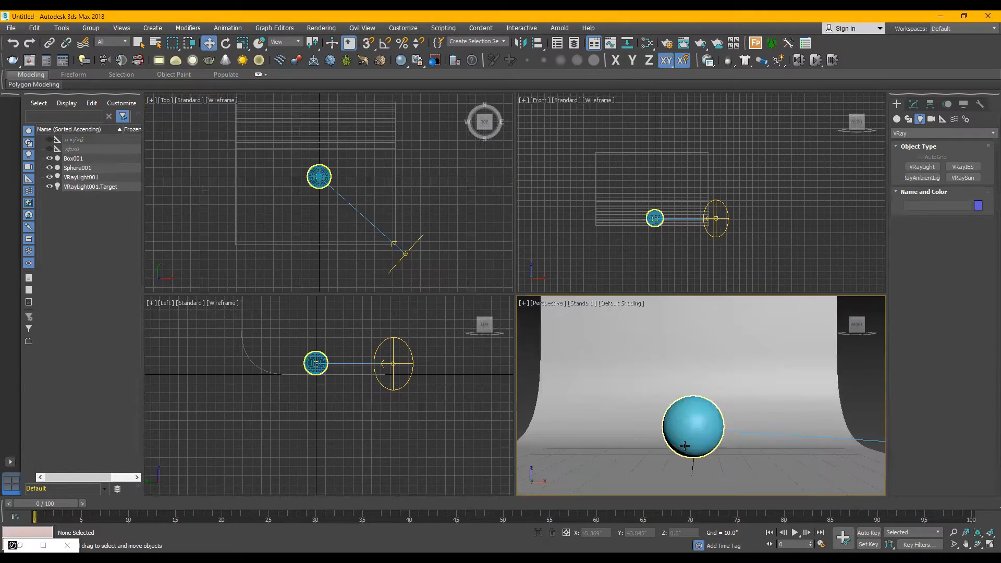
Step: Tilt the Perspective view to look slightly down on the sphere and run a test render, stopping it once the image is clean
key("shift+w")
left_click(689, 421)
left_click_drag(730, 356, 715, 441)
key("Escape")
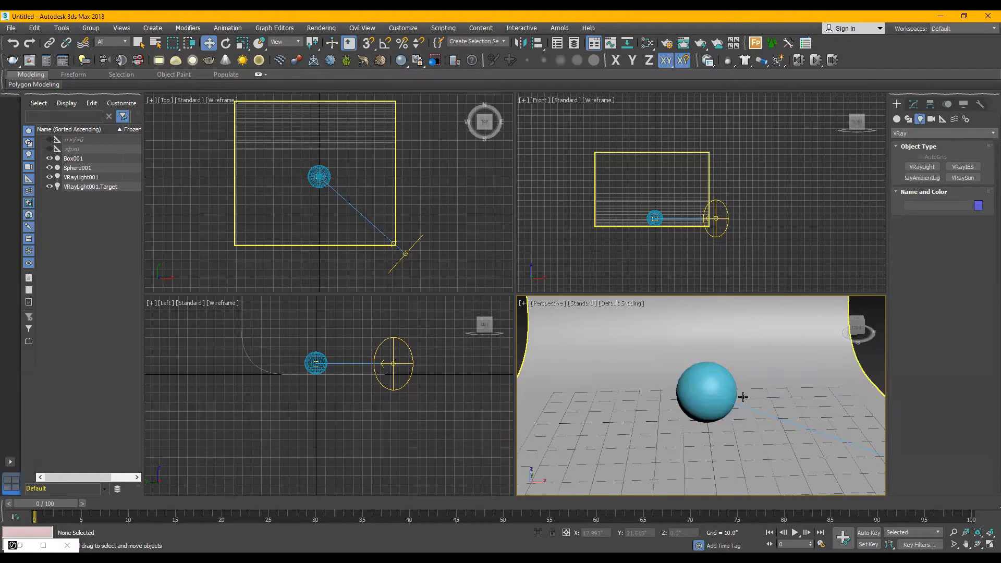
key("shift+q")
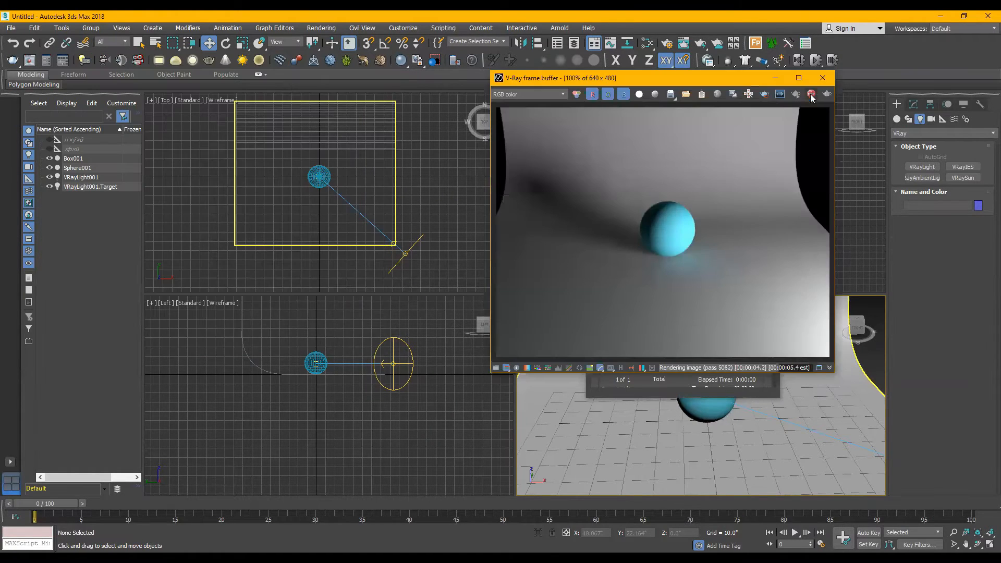
left_click(811, 95)
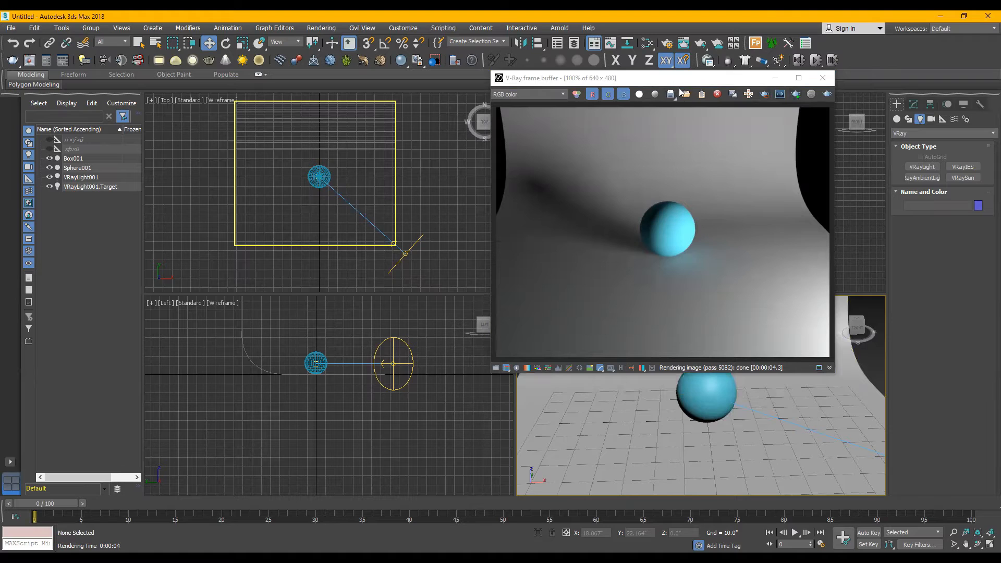
Step: Start interactive rendering and move the V-Ray frame buffer clear of the Perspective viewport
left_click(796, 97)
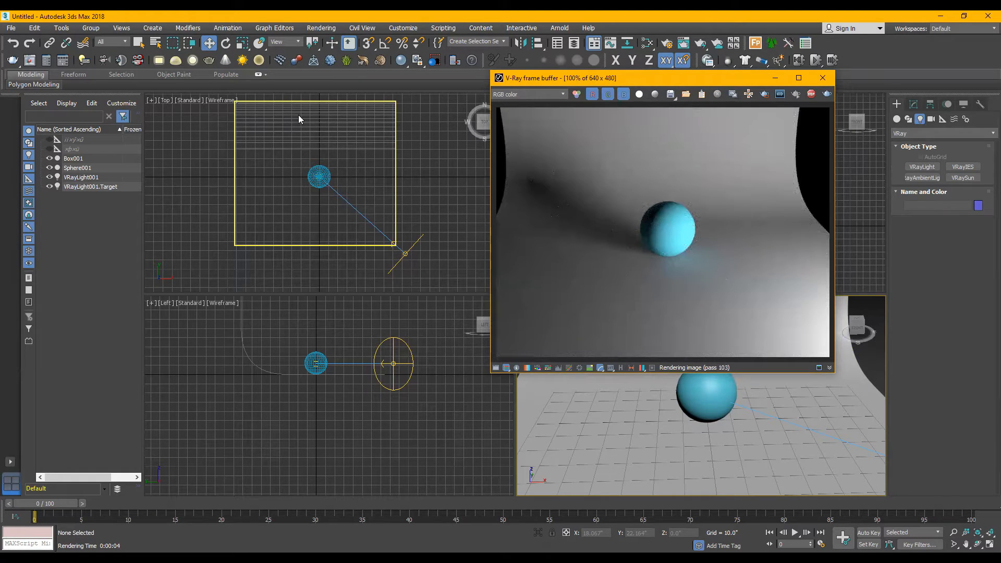
left_click_drag(735, 78, 299, 115)
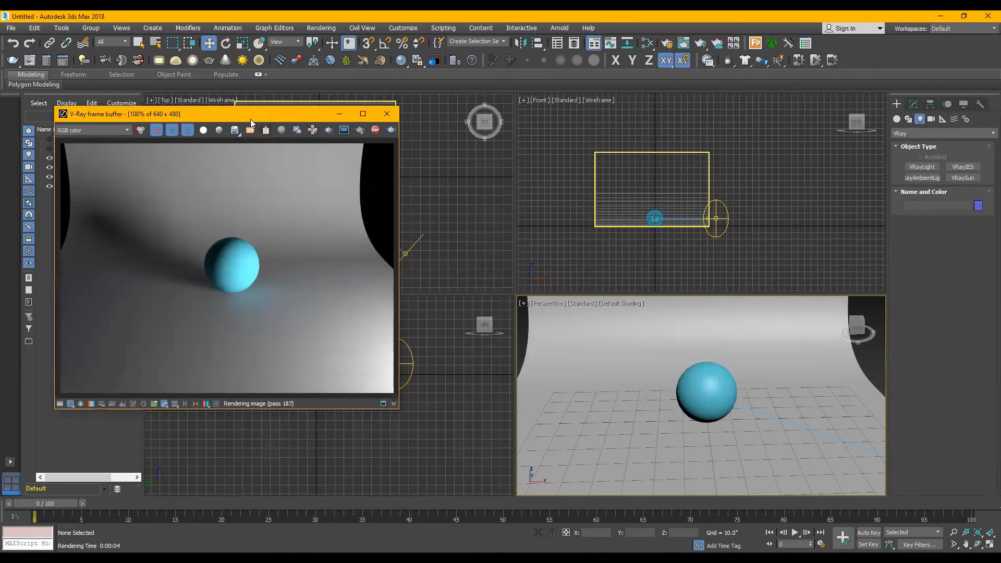
left_click_drag(243, 118, 732, 119)
Step: Activate the Top, Front and Left viewports in turn to compare their interactive renders, ending on the Perspective view
left_click(417, 241)
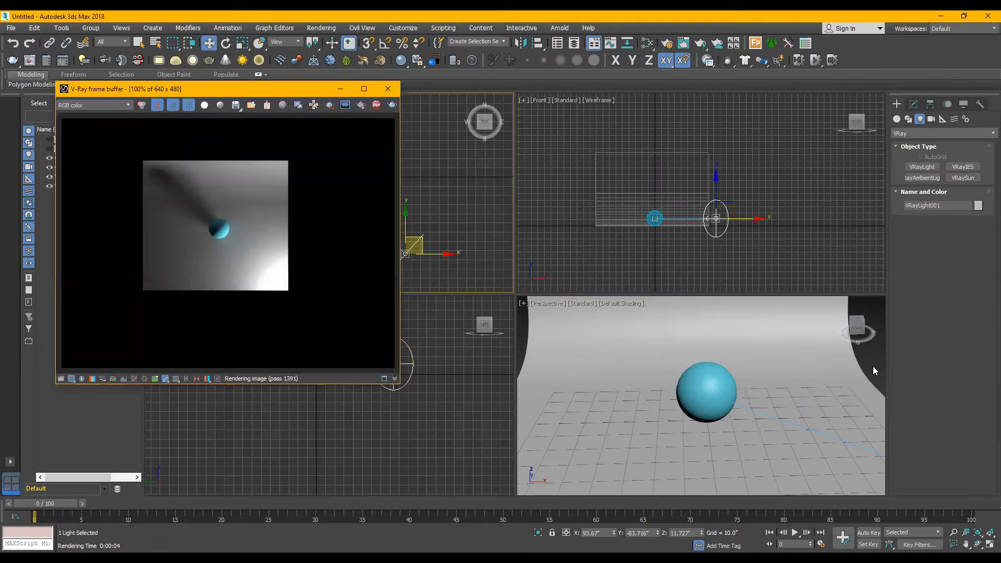
left_click(873, 370)
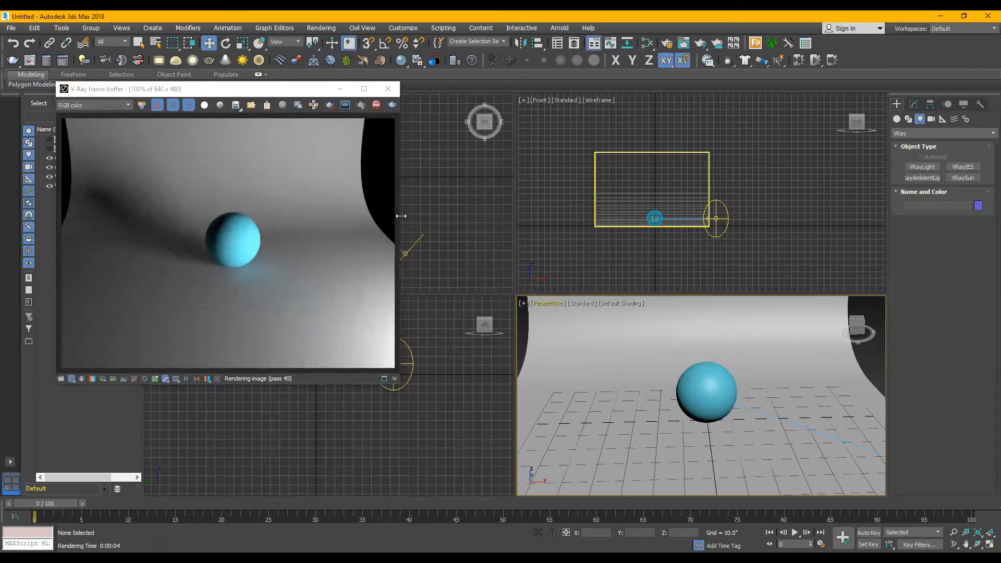
left_click(433, 196)
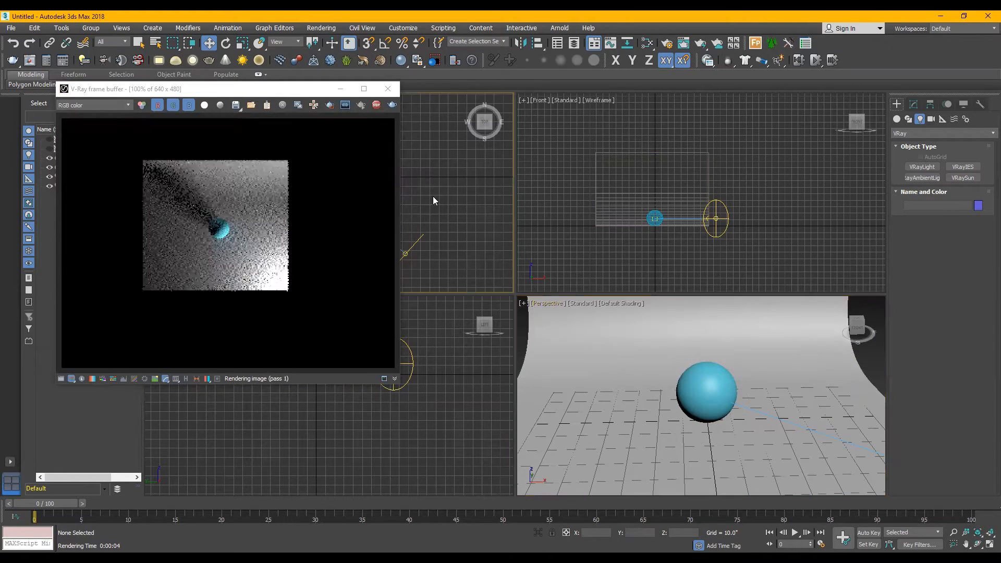
left_click(759, 178)
left_click(445, 405)
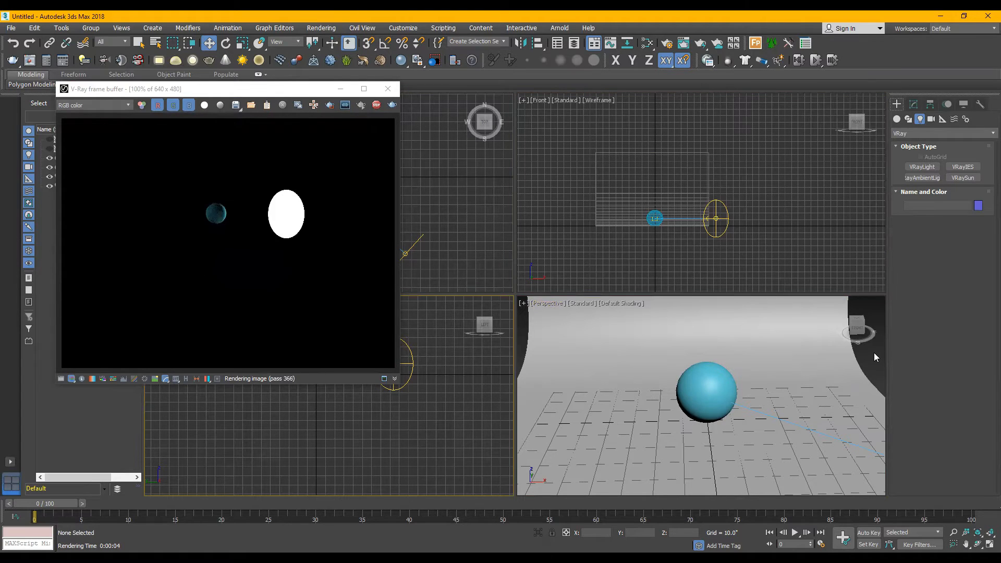
left_click(873, 351)
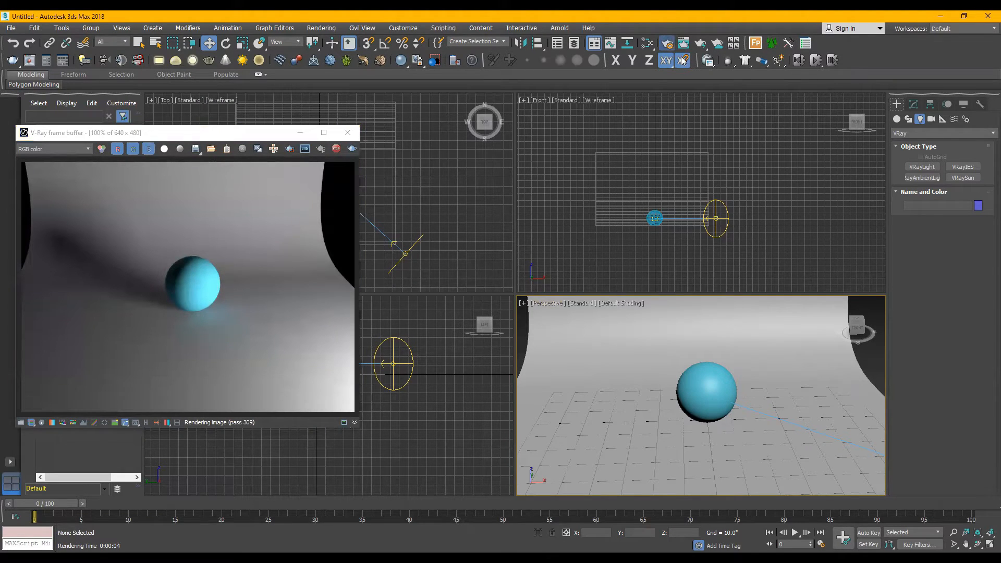
Step: Lock the render view to Quad 4 - Perspective in Render Setup, and activate the other viewports to test the lock
left_click_drag(734, 74, 717, 68)
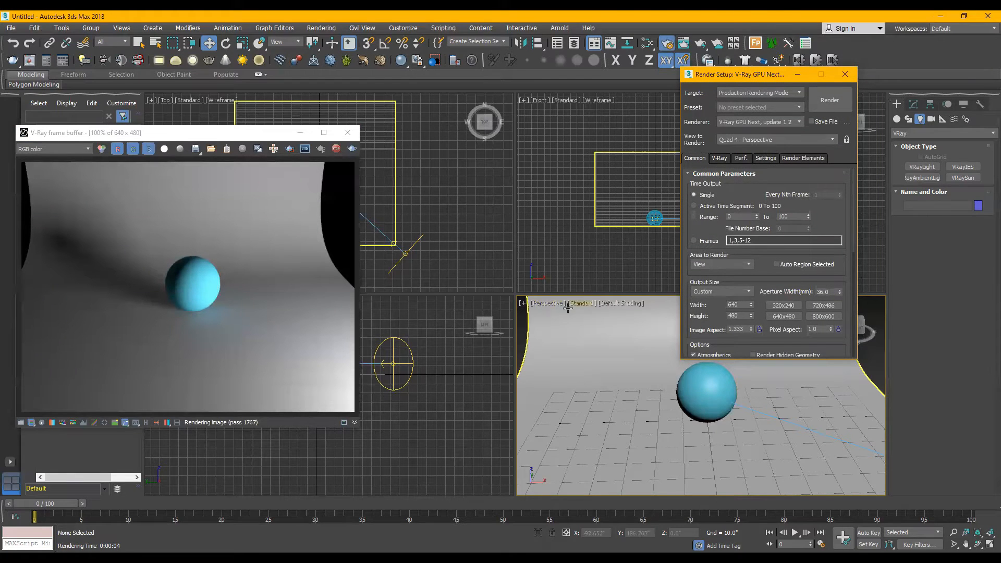
left_click(524, 330)
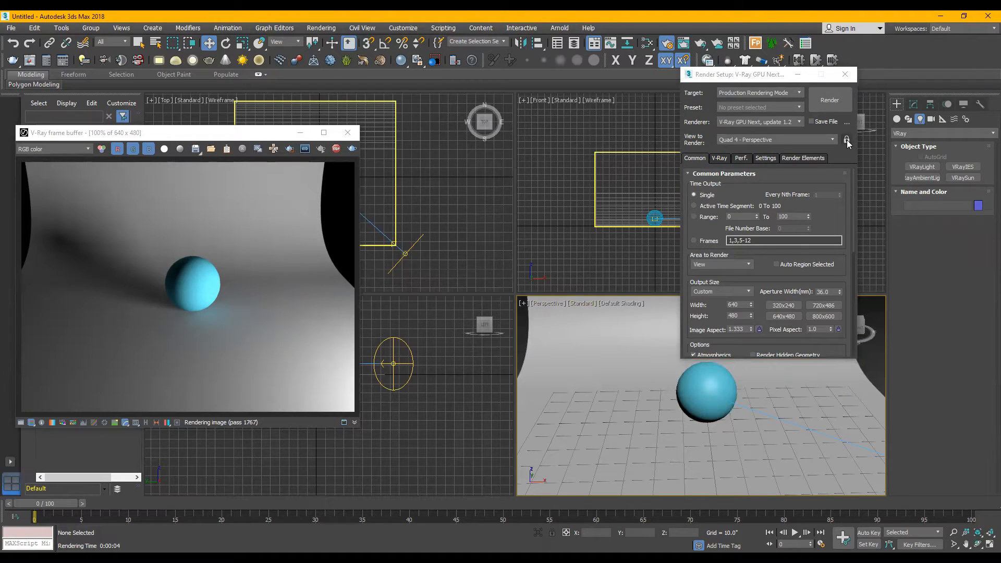
left_click(847, 141)
left_click(844, 75)
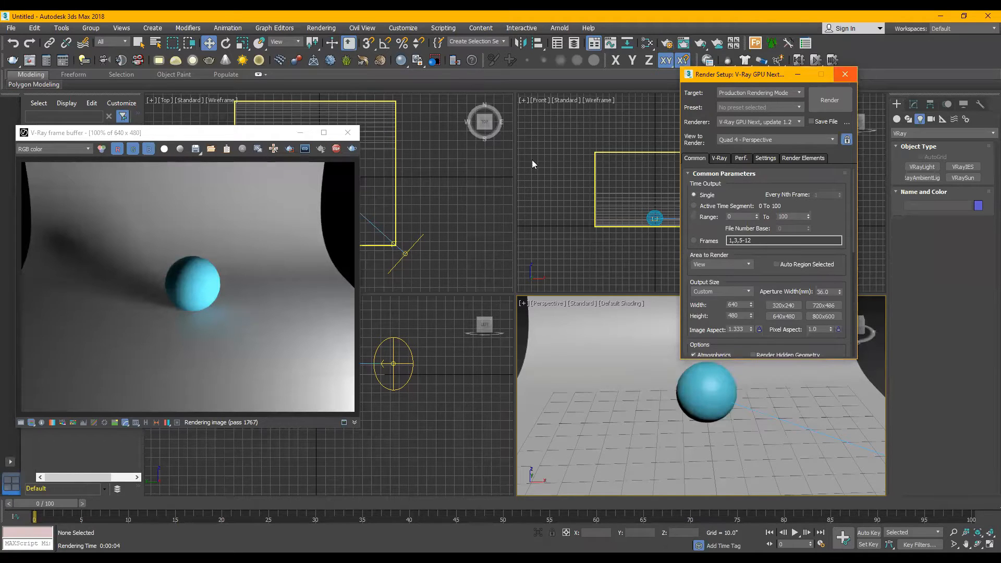
left_click(447, 182)
left_click(782, 126)
left_click(445, 378)
left_click(466, 204)
left_click(790, 161)
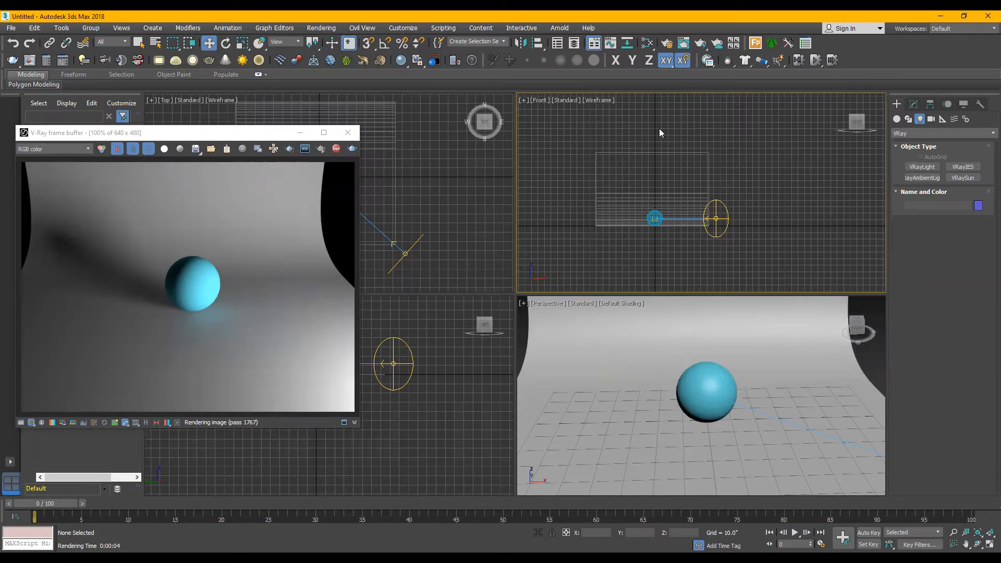
Step: Move the V-Ray frame buffer clear of the Top and Left viewports and select the disc light in the Top view
left_click_drag(168, 137, 659, 128)
scroll(409, 257, "up", 1)
scroll(352, 236, "down", 1)
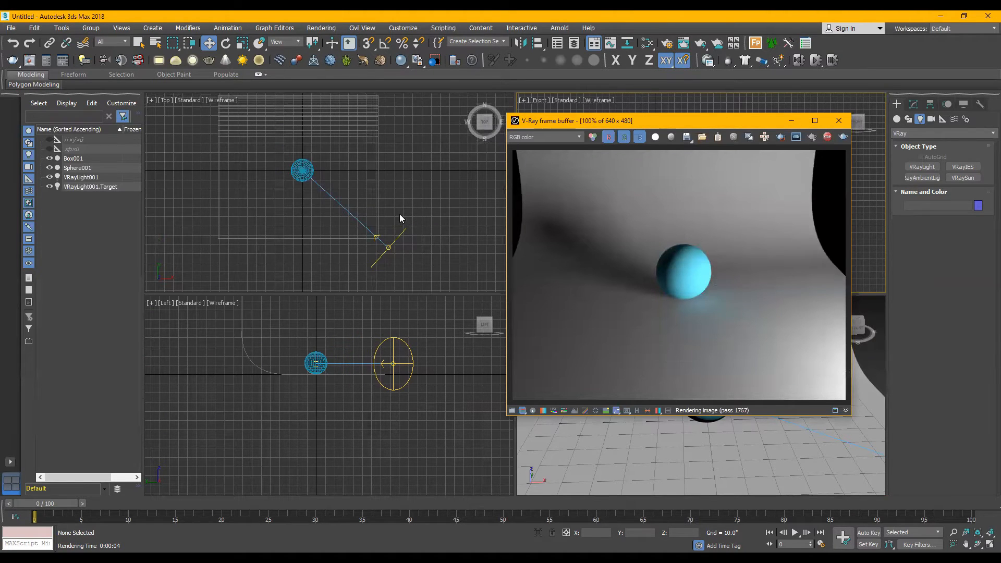
left_click(395, 240)
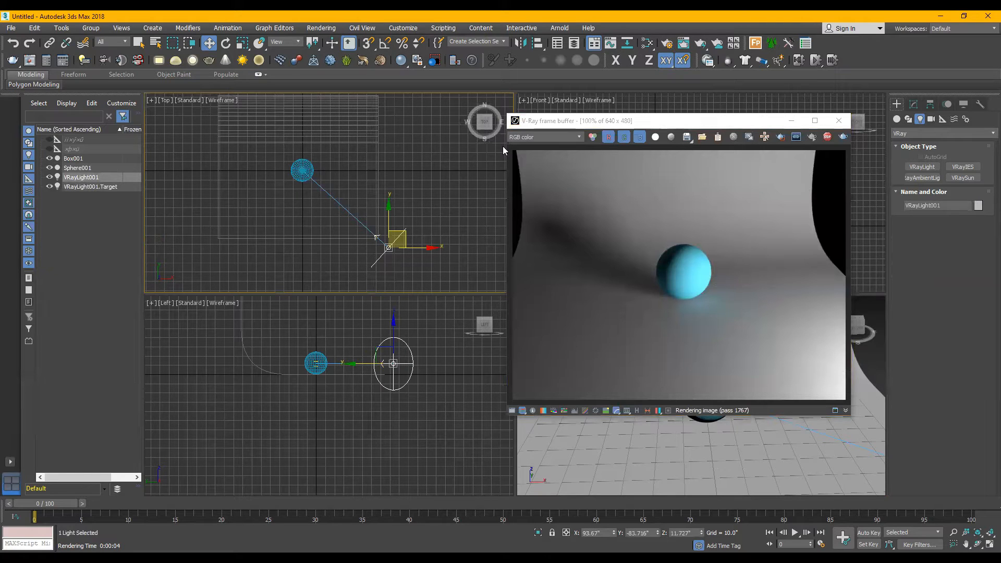
left_click_drag(534, 121, 503, 84)
left_click_drag(403, 224, 426, 252)
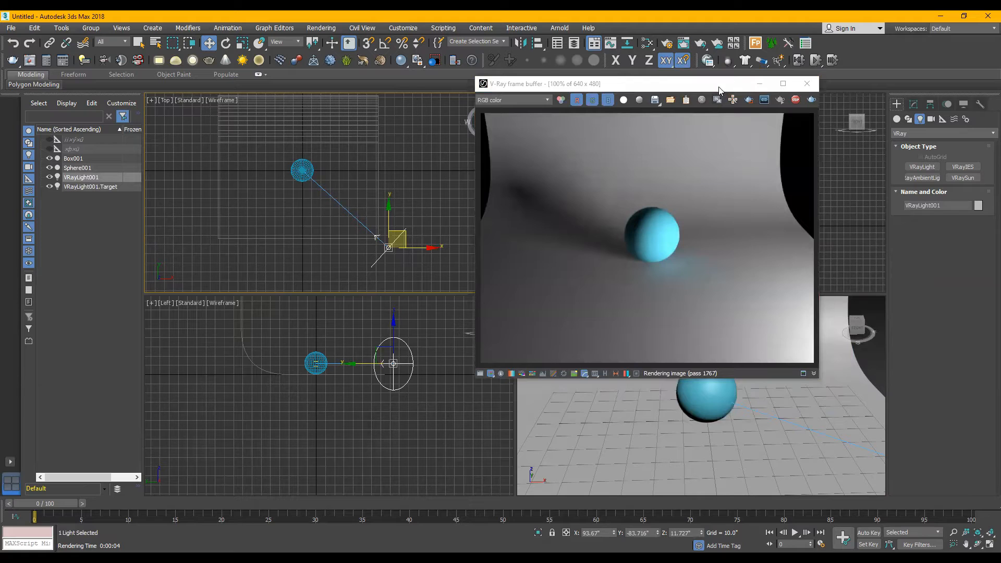
left_click_drag(527, 83, 559, 98)
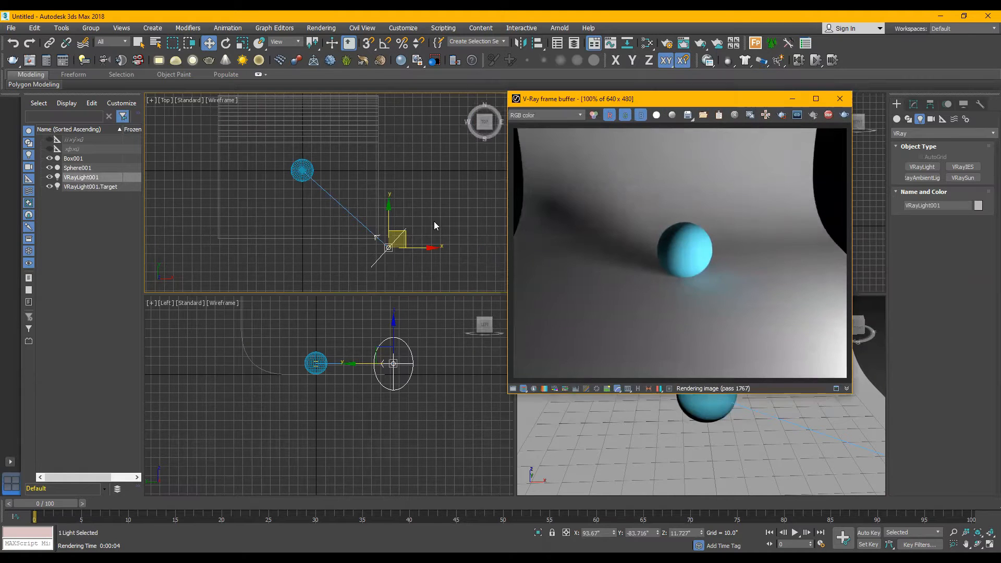
middle_click_drag(394, 222, 377, 223)
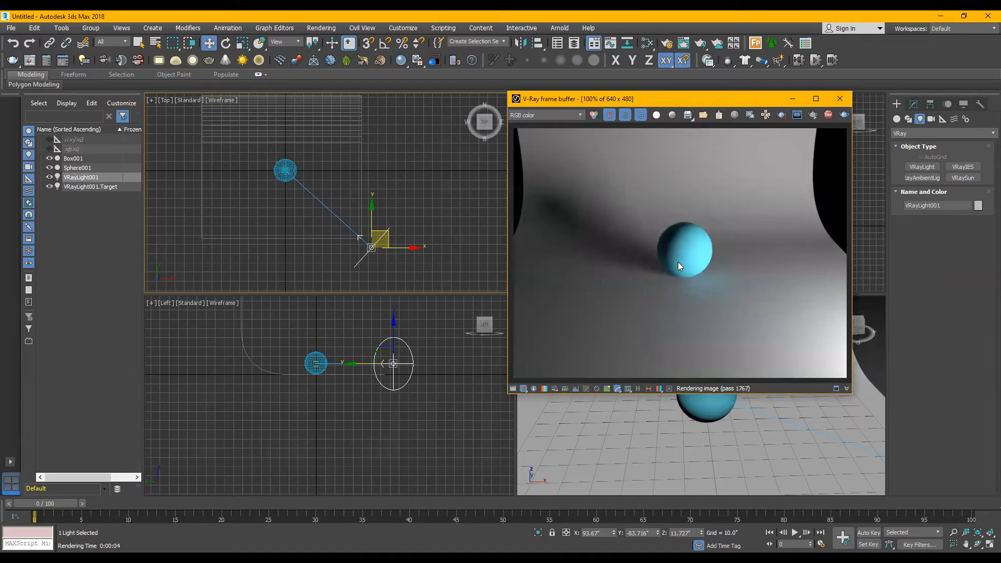
Step: Try a disc light radius of 8.65" and smaller to compare the sphere's shadow in the interactive render
left_click(914, 105)
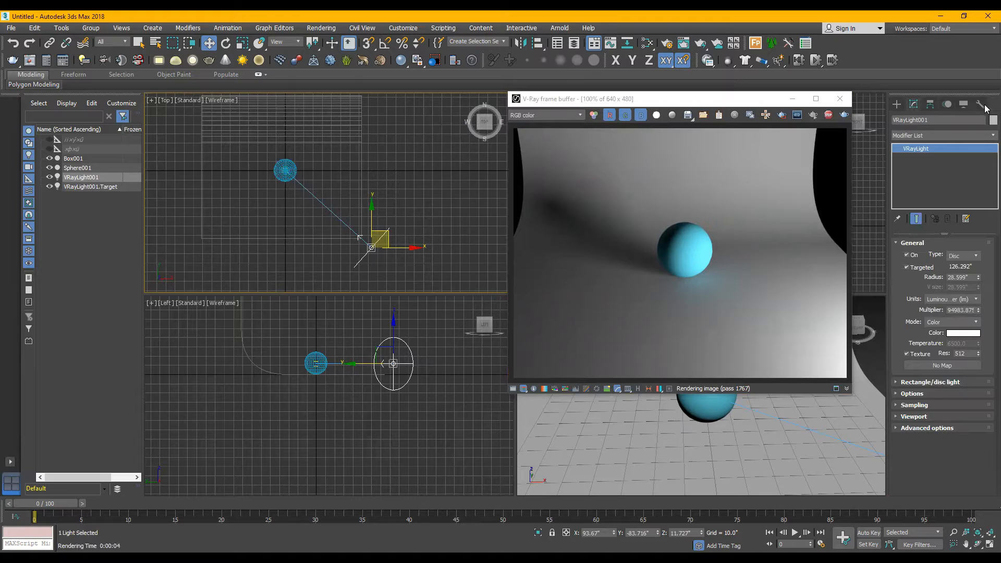
mouse_move(980, 280)
left_mouse_down()
mouse_move(977, 309)
mouse_move(978, 288)
left_mouse_up()
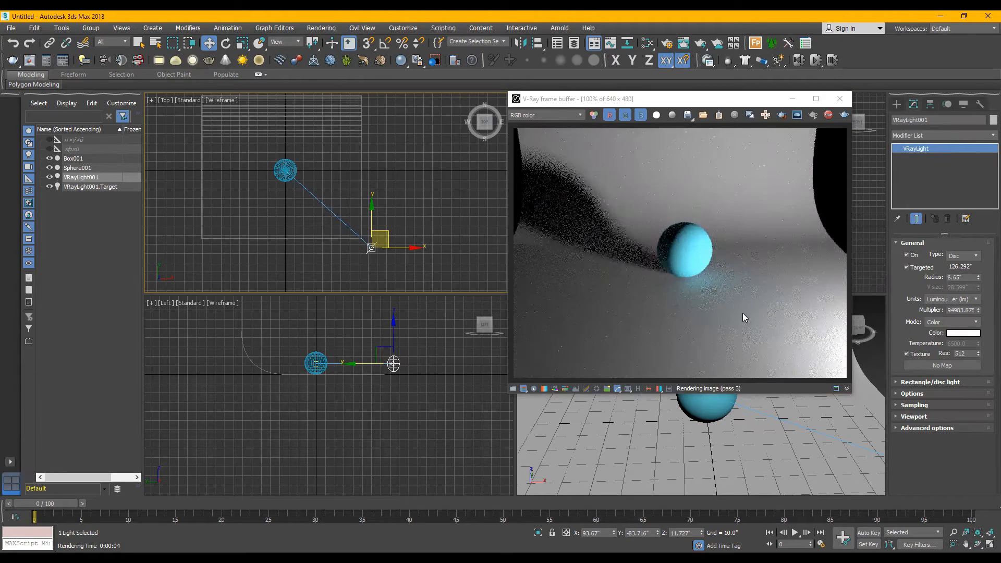
scroll(380, 366, "up", 5)
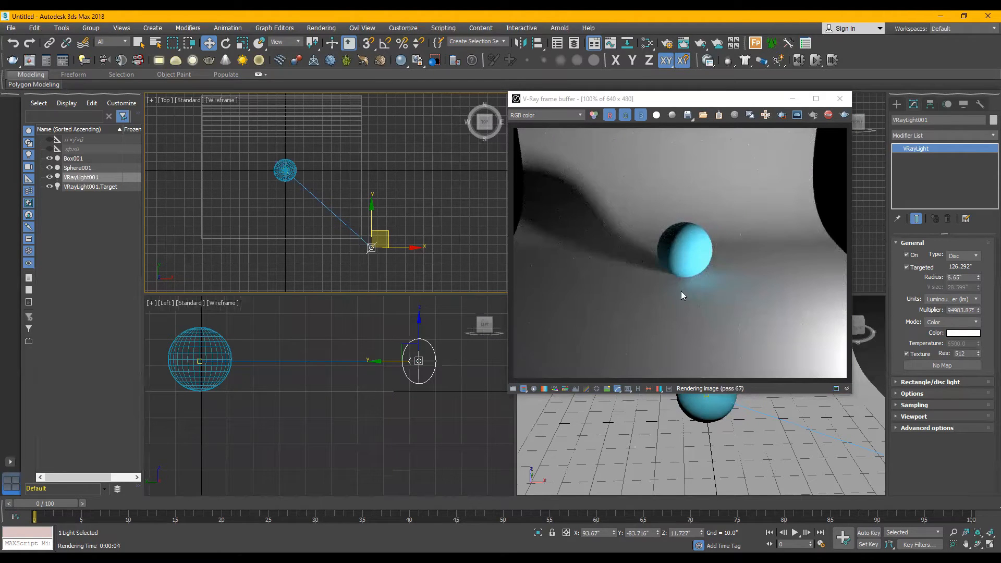
left_click_drag(979, 279, 978, 286)
Step: Enlarge the disc light and set its radius to 40"
mouse_move(978, 285)
left_mouse_down()
mouse_move(986, 214)
mouse_move(975, 319)
mouse_move(985, 277)
left_mouse_up()
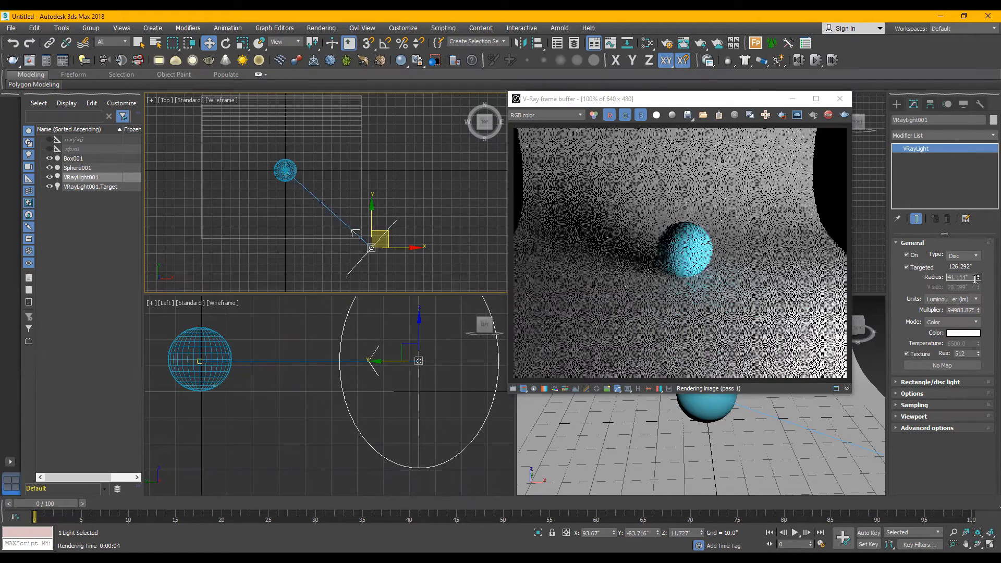
type("40")
key("Return")
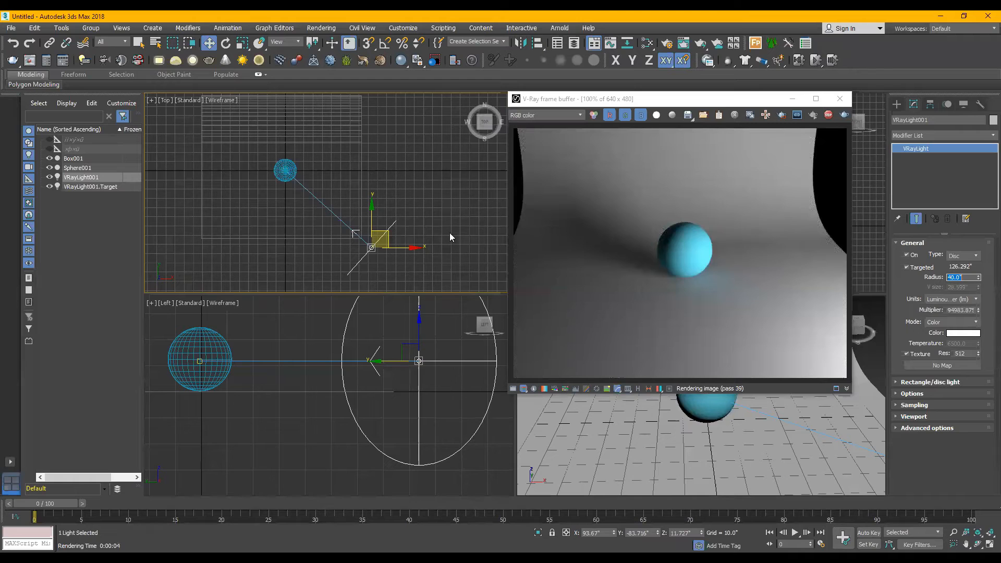
Step: Move the backdrop Box001 back along the Y axis in the Top view and deselect it
left_click(447, 222)
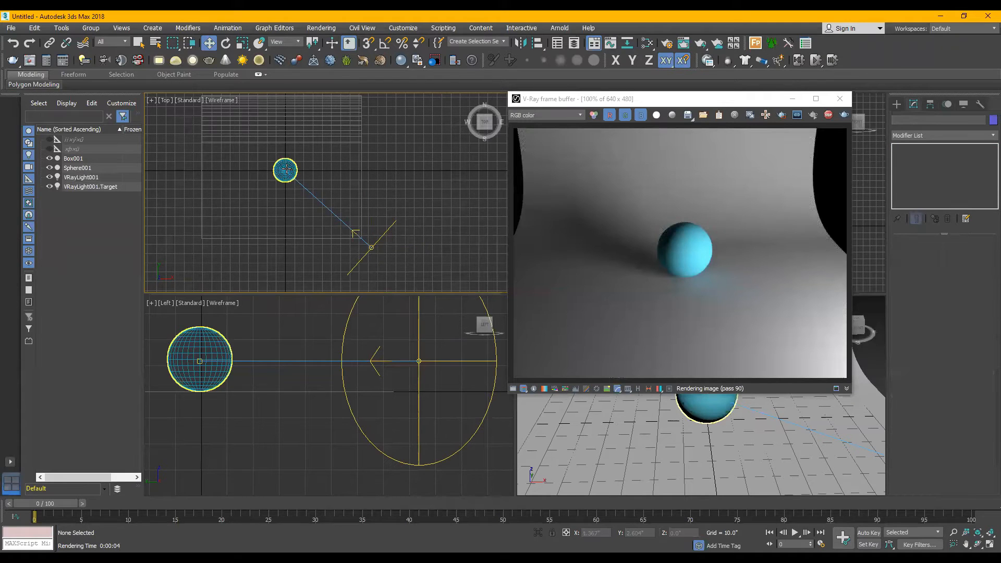
scroll(290, 192, "down", 2)
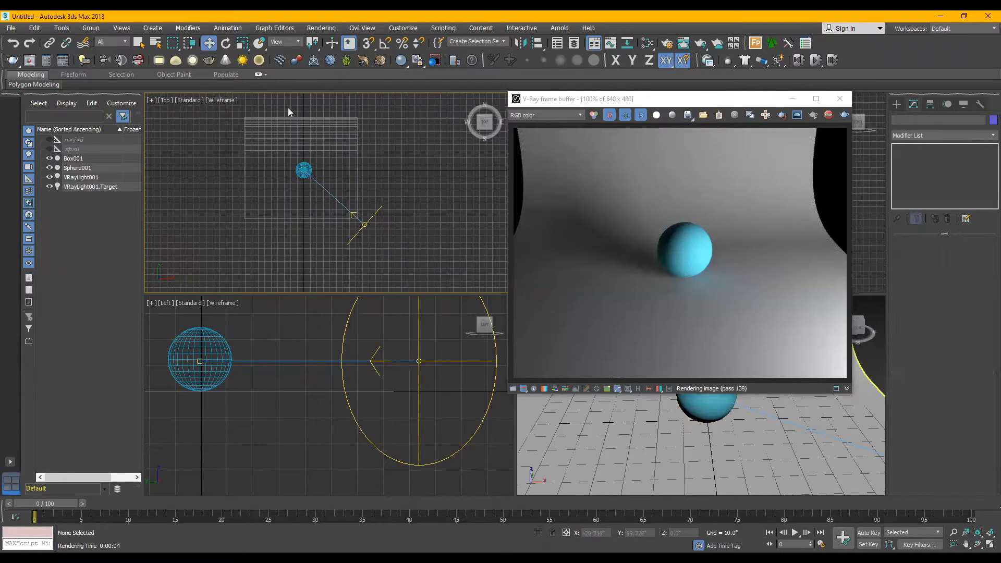
left_click(317, 139)
scroll(325, 172, "down", 2)
middle_click_drag(318, 148, 327, 173)
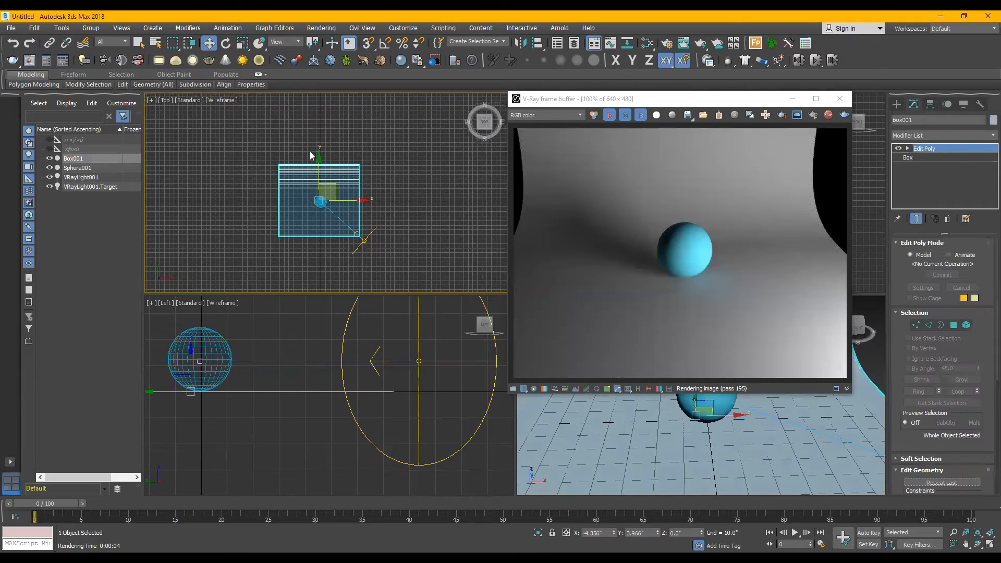
left_click_drag(316, 165, 318, 150)
left_click(415, 274)
Step: Clone the disc light along the X axis in the Top view to the opposite side of the sphere
scroll(415, 276, "up", 2)
middle_click_drag(415, 276, 425, 271)
left_click_drag(396, 223, 423, 256)
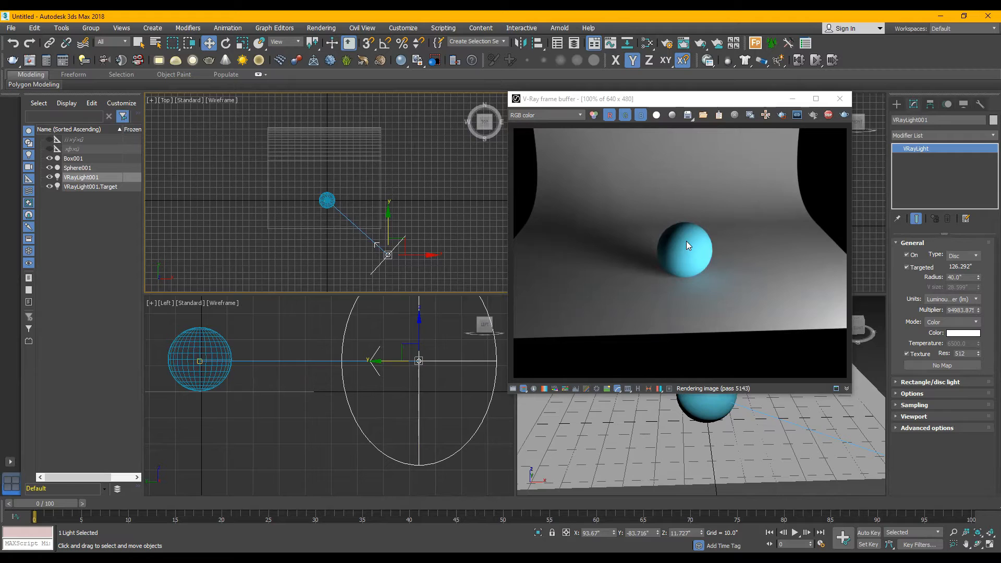
scroll(685, 241, "up", 1)
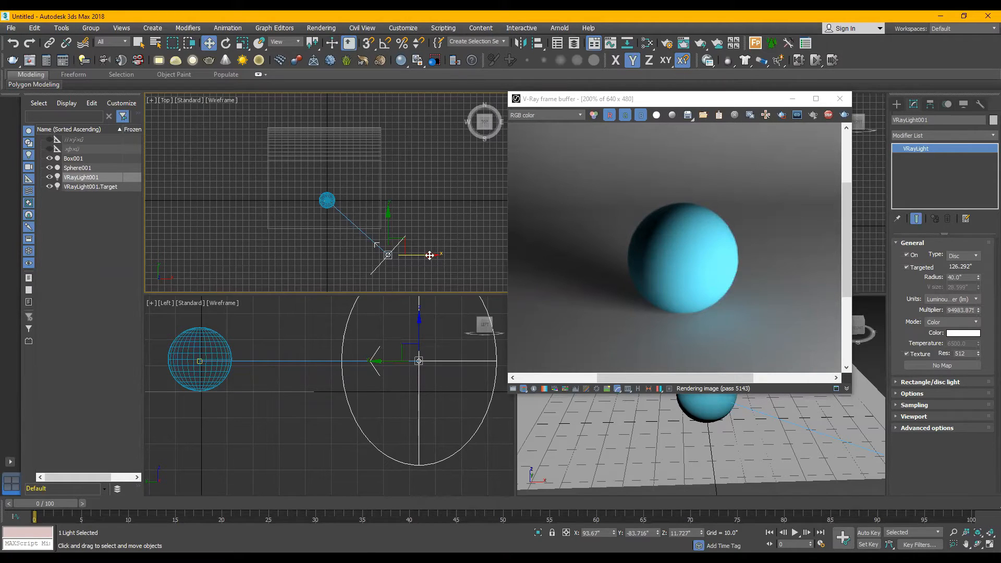
left_click_drag(430, 256, 278, 254, "shift")
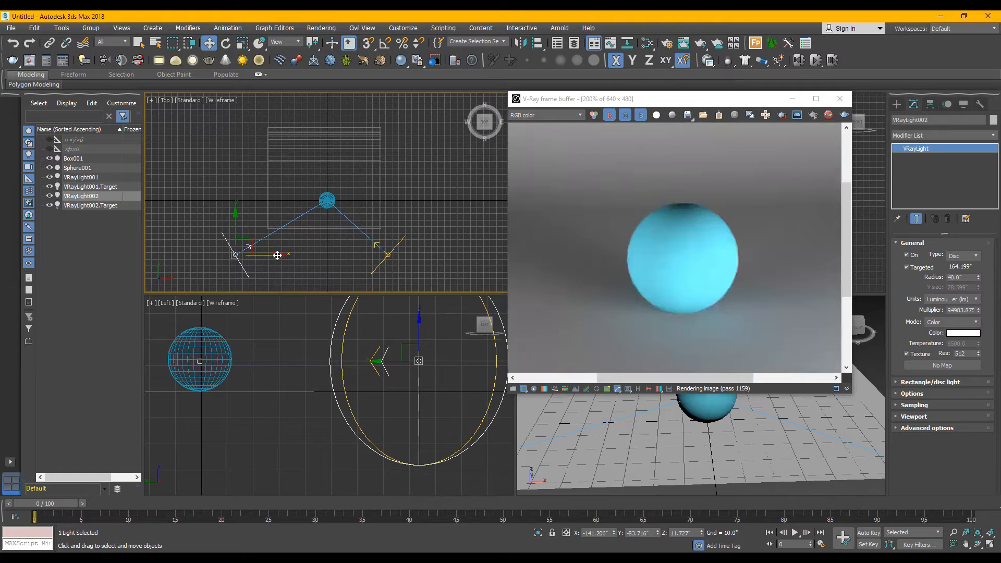
left_click_drag(277, 254, 273, 255)
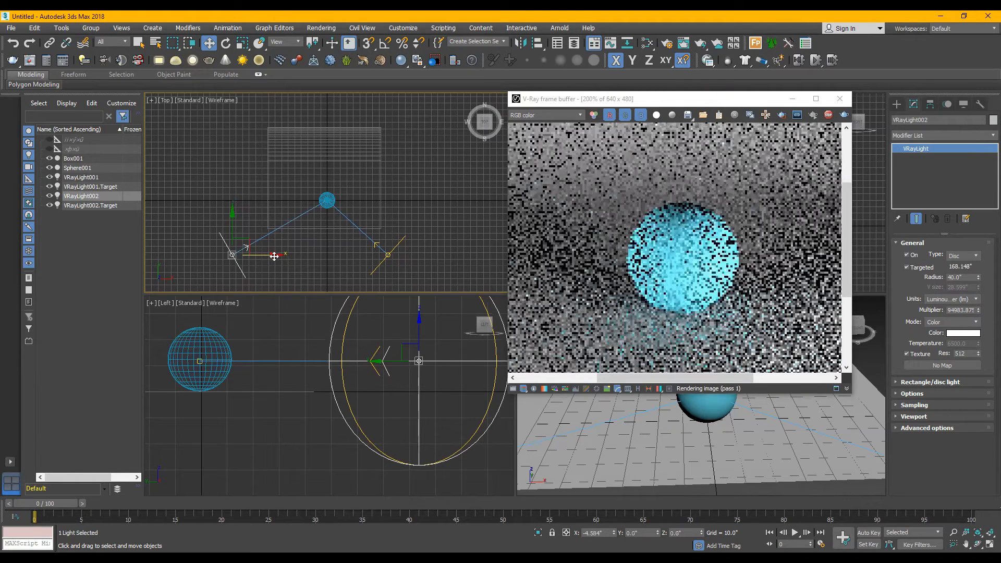
Step: Move both disc lights forward in the Top view so they sit symmetrically on either side of the sphere
left_click(389, 254)
left_click_drag(419, 255, 411, 218)
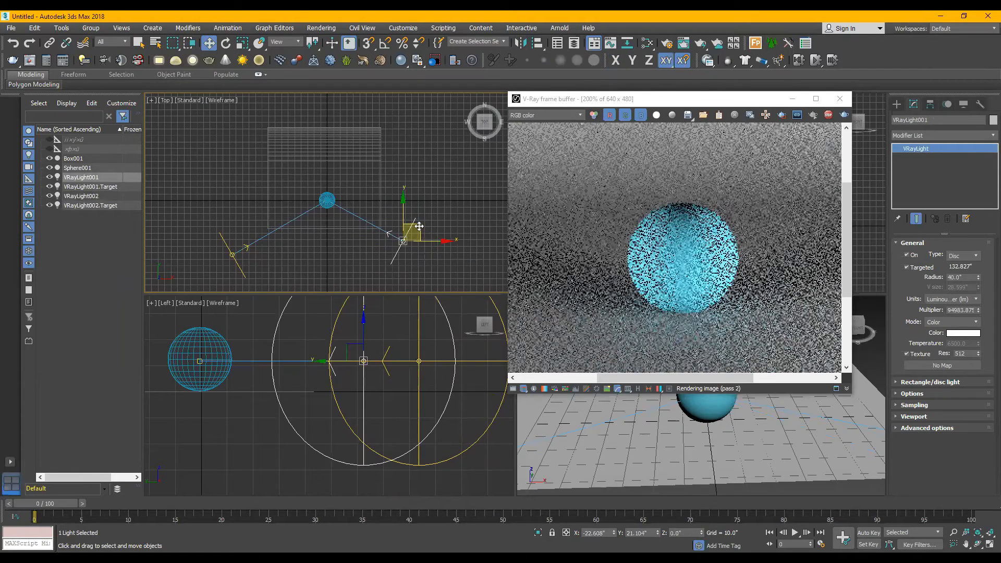
left_click(232, 249)
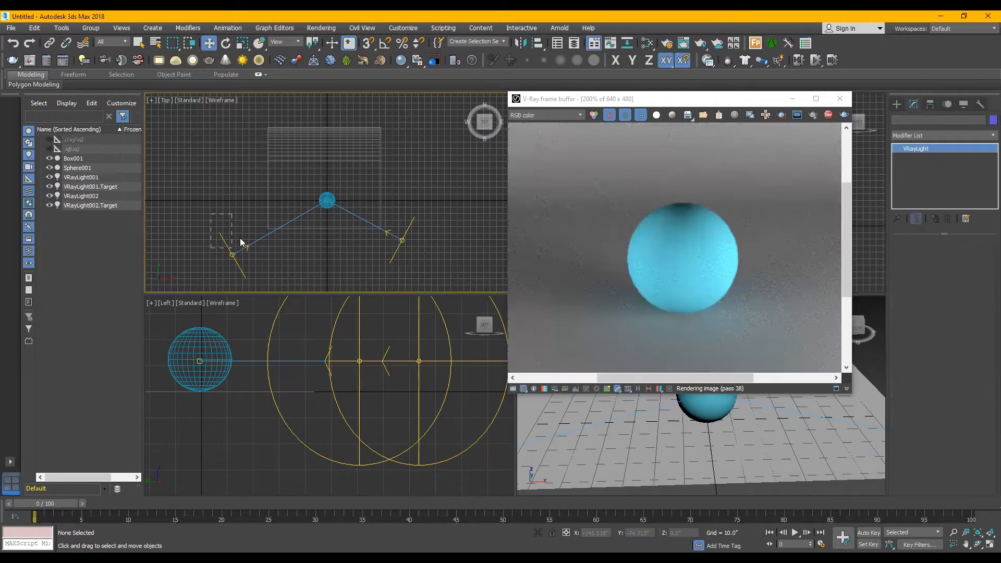
left_click_drag(249, 233, 257, 220)
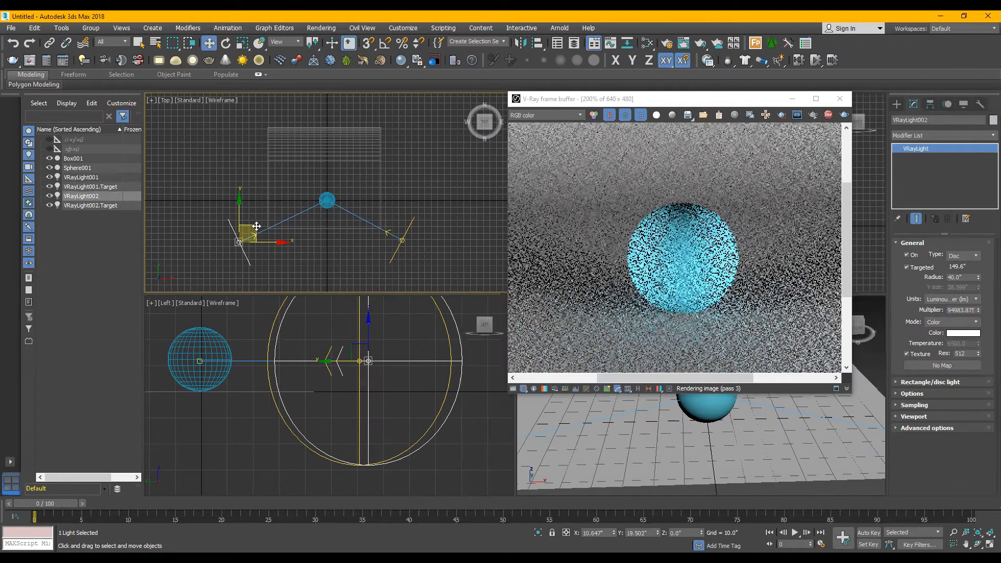
left_click(346, 258)
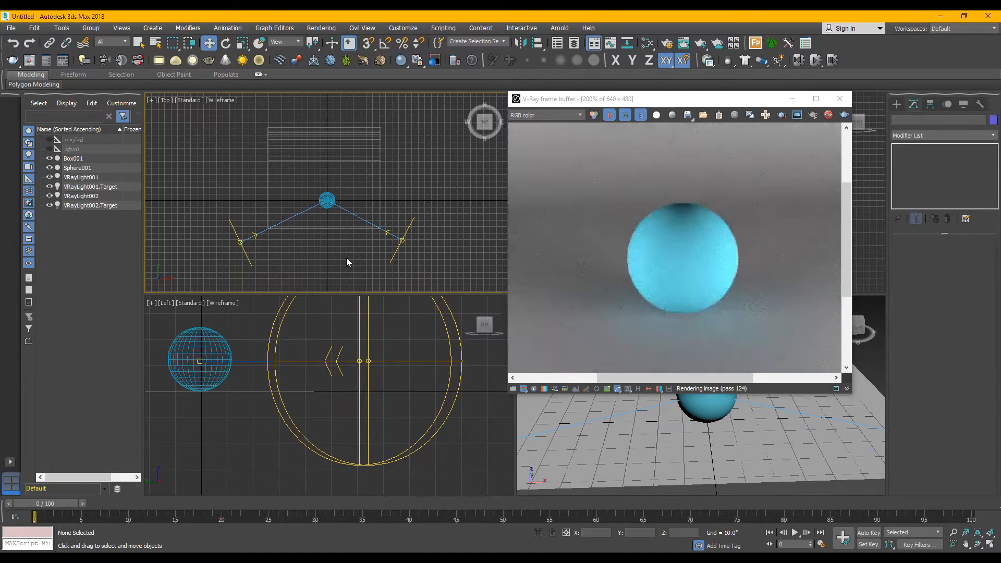
left_click_drag(405, 205, 427, 227)
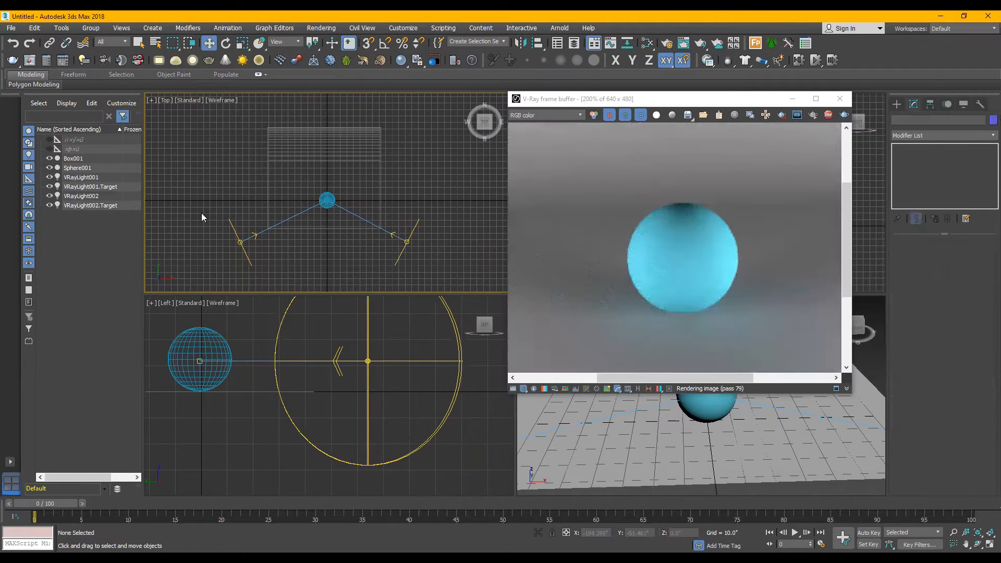
Step: Set the multiplier of the cloned light VRayLight002 to 40000
left_click_drag(203, 203, 239, 240)
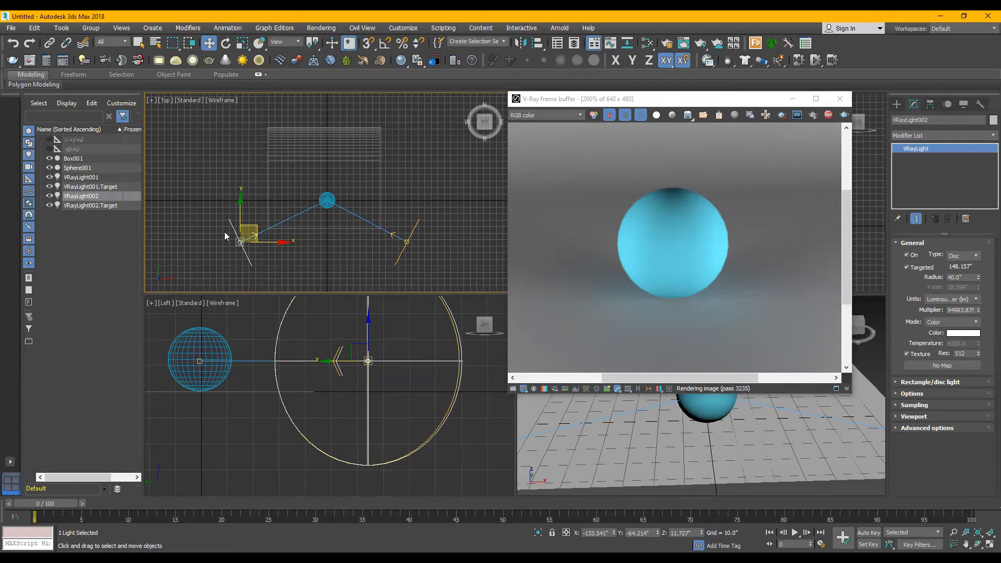
double_click(960, 309)
type("40000.")
key("Return")
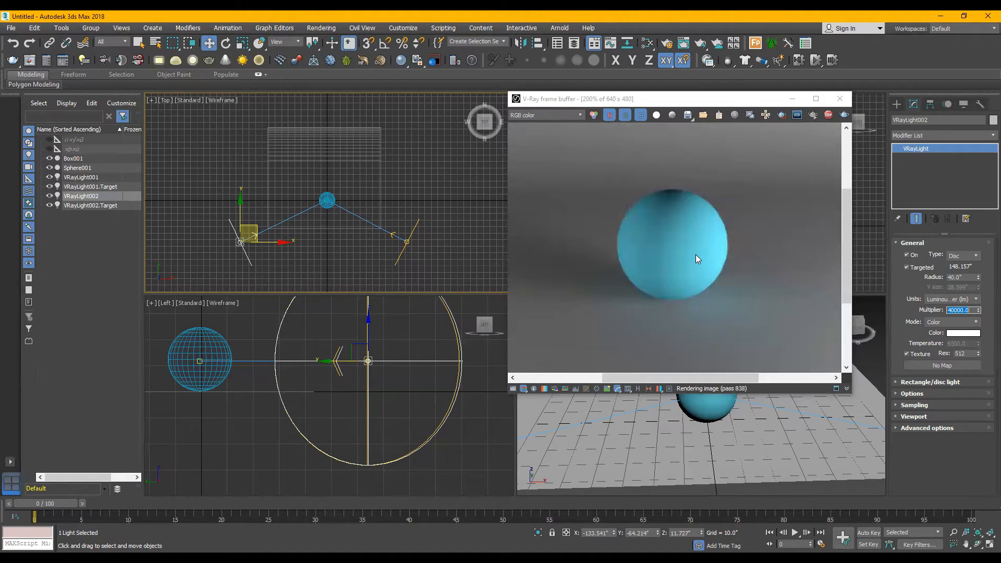
Step: Open the V-Ray Light Lister and switch the two lights off and on in turn to compare their contributions, leaving both on
left_click(82, 58)
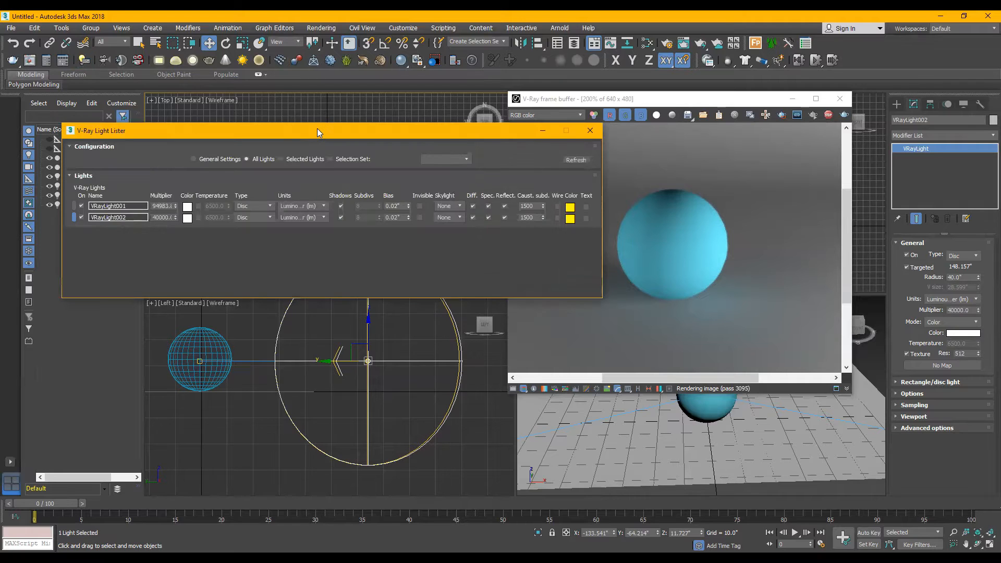
left_click_drag(317, 129, 266, 50)
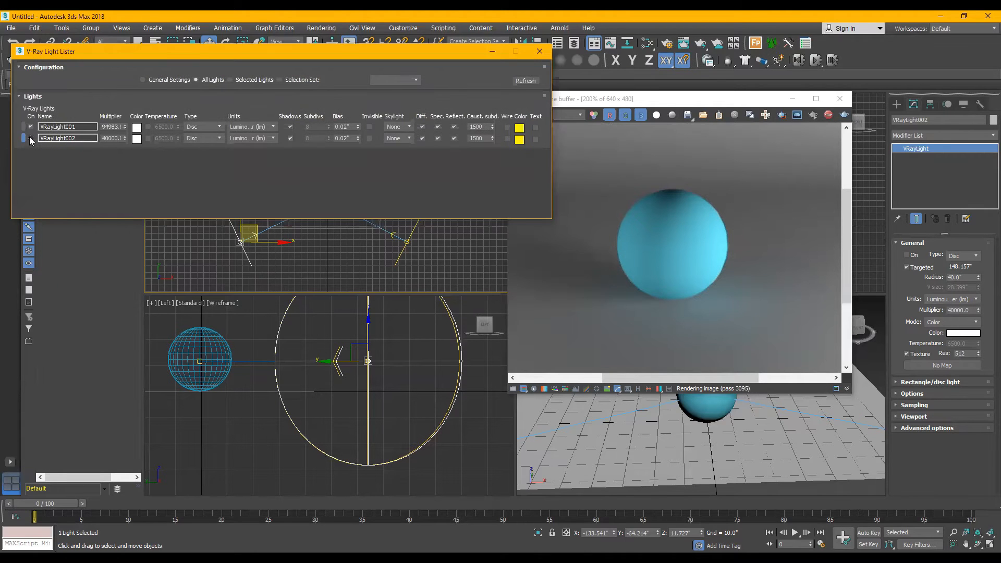
left_click(31, 138)
left_click(31, 127)
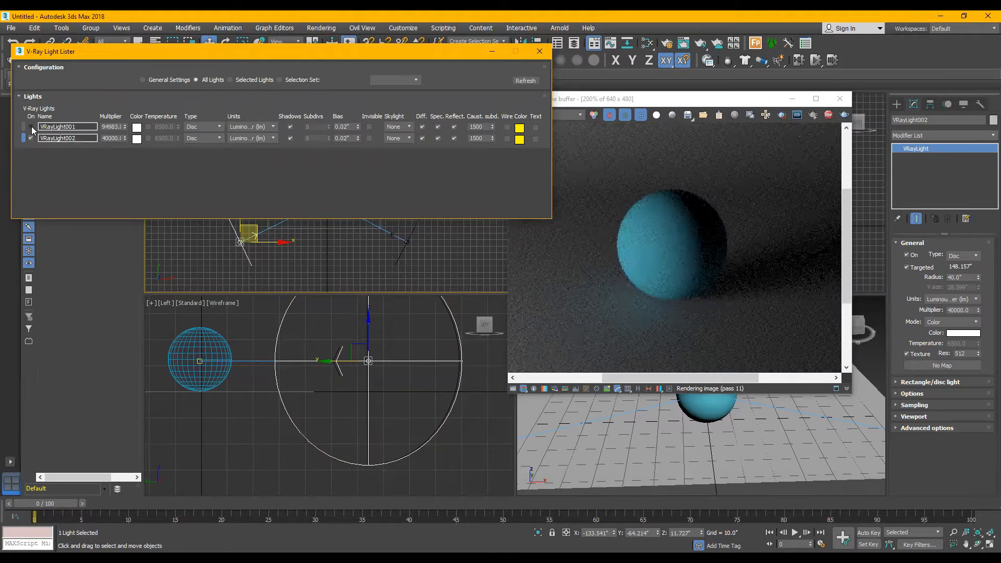
left_click(31, 138)
left_click(30, 126)
left_click(31, 127)
left_click(31, 138)
left_click(30, 127)
left_click(31, 138)
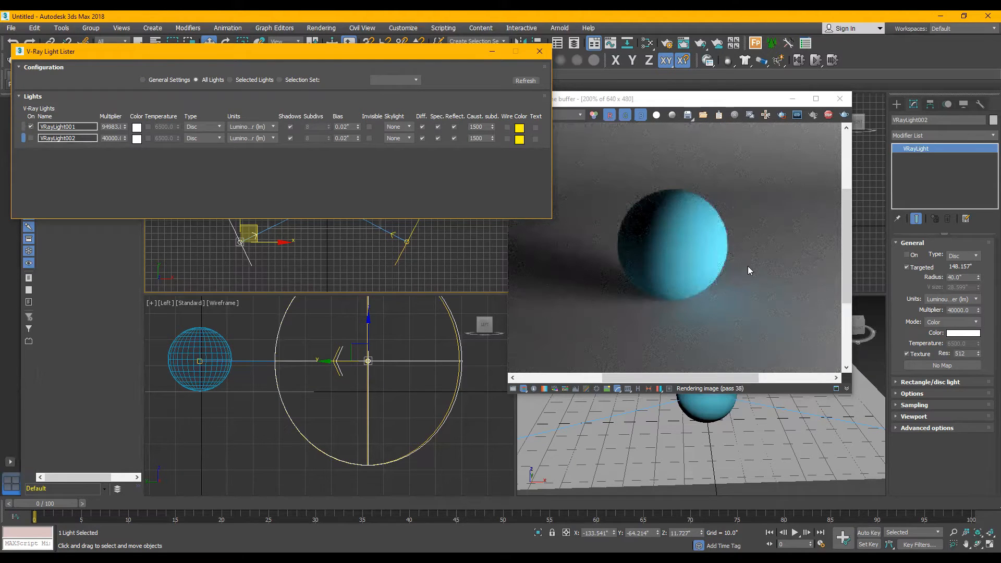
left_click(31, 126)
left_click(31, 138)
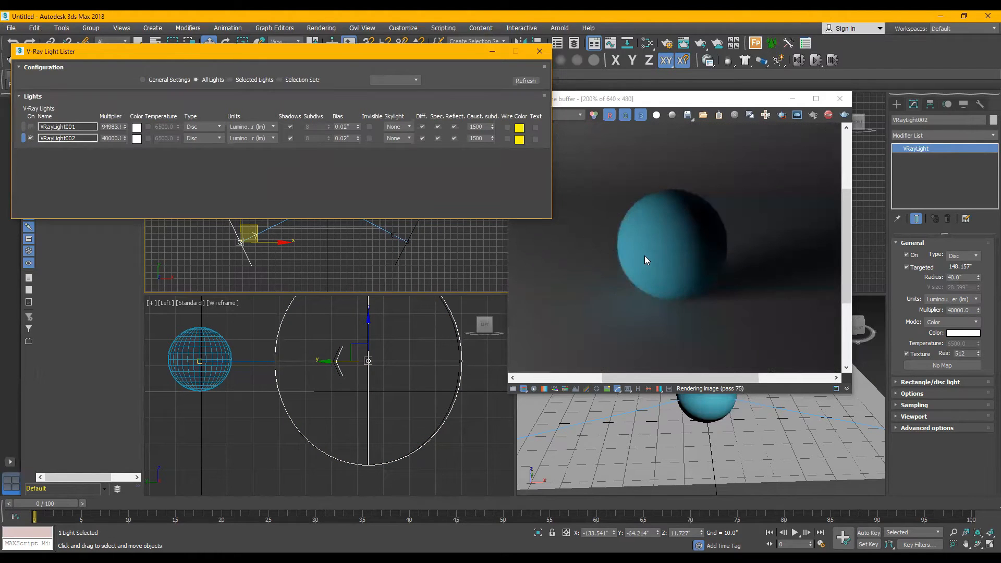
left_click(31, 127)
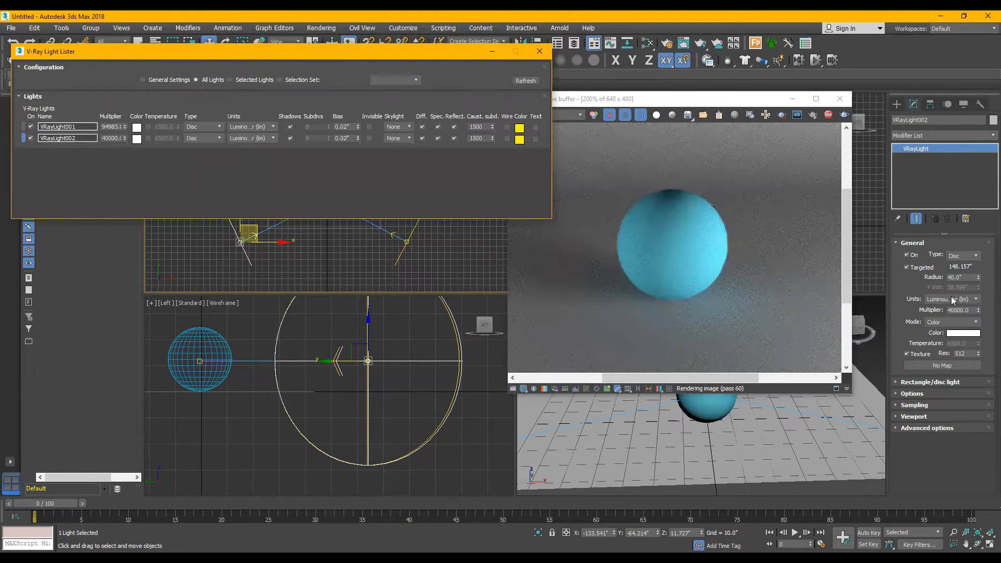
Step: Try a multiplier of 90000 on VRayLight002 and set it back to 40000
double_click(972, 310)
type("9")
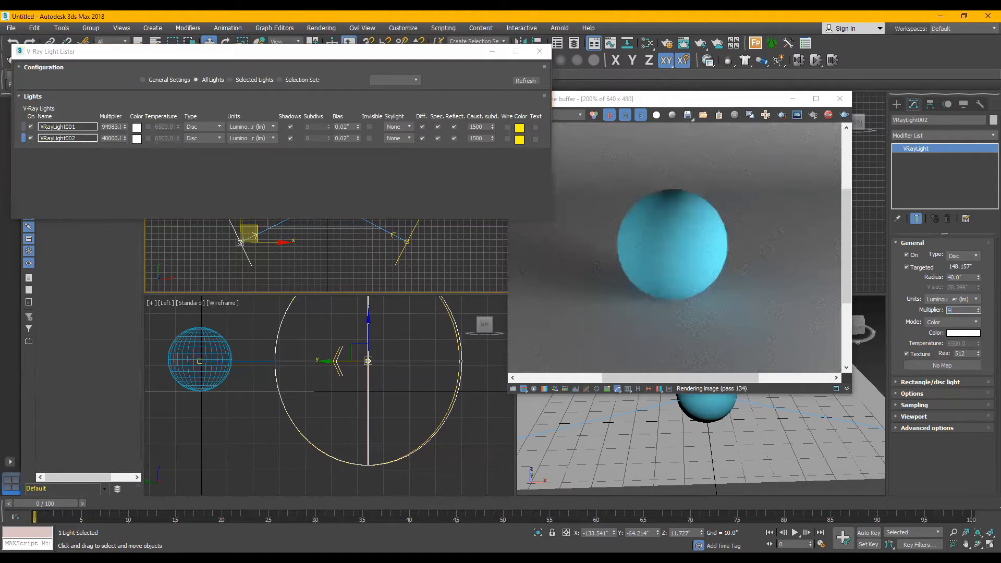
type("00000")
key("Return")
type("90000")
key("Return")
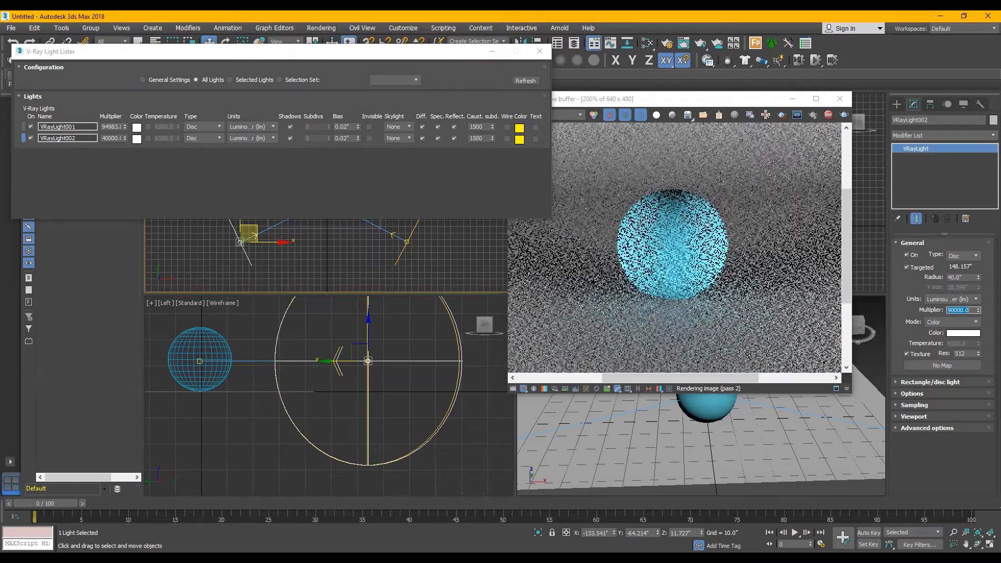
type("40")
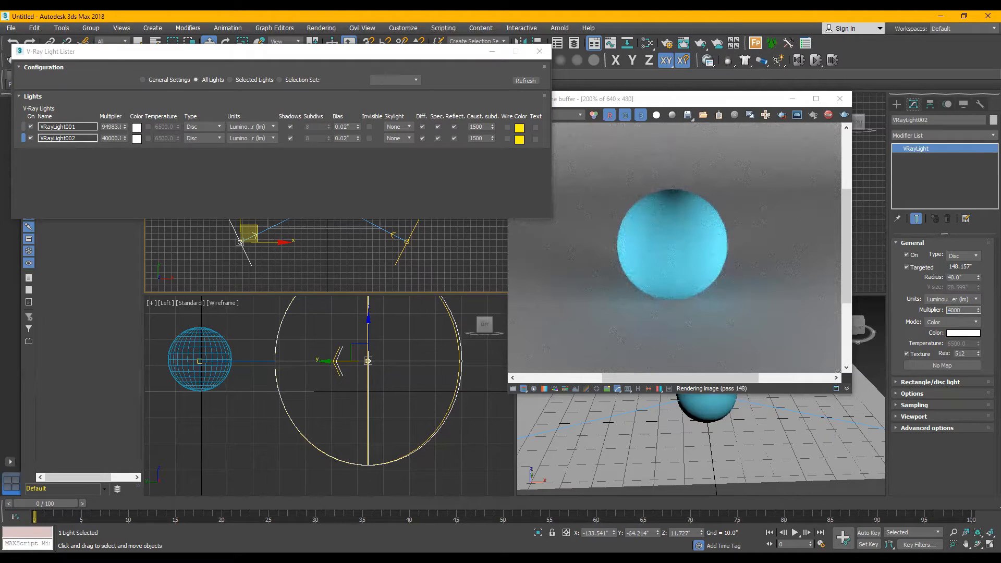
key("Return")
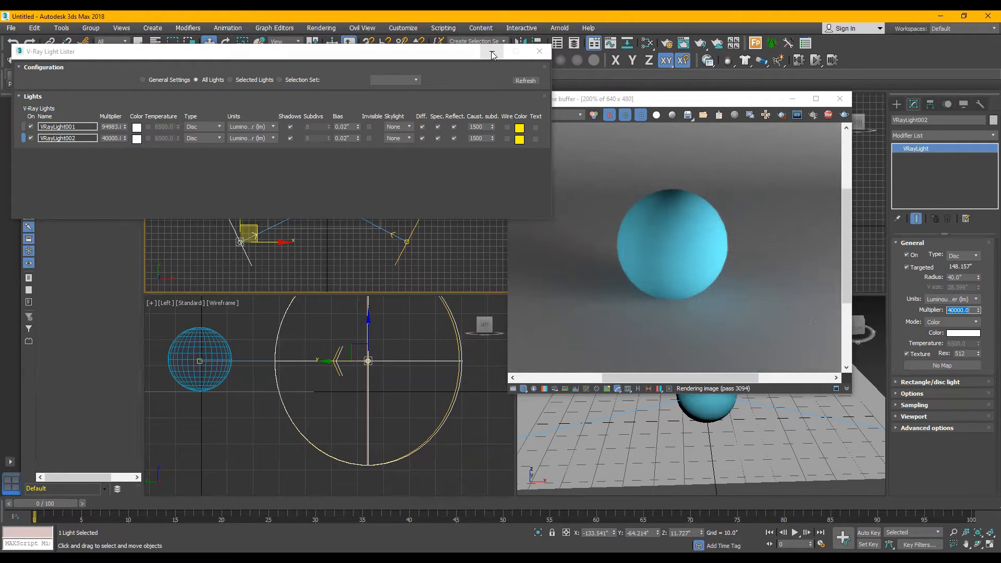
Step: Clone VRayLight002 as a copy in the Top view, placing it behind the sphere at the backdrop's rear left corner
left_click(491, 52)
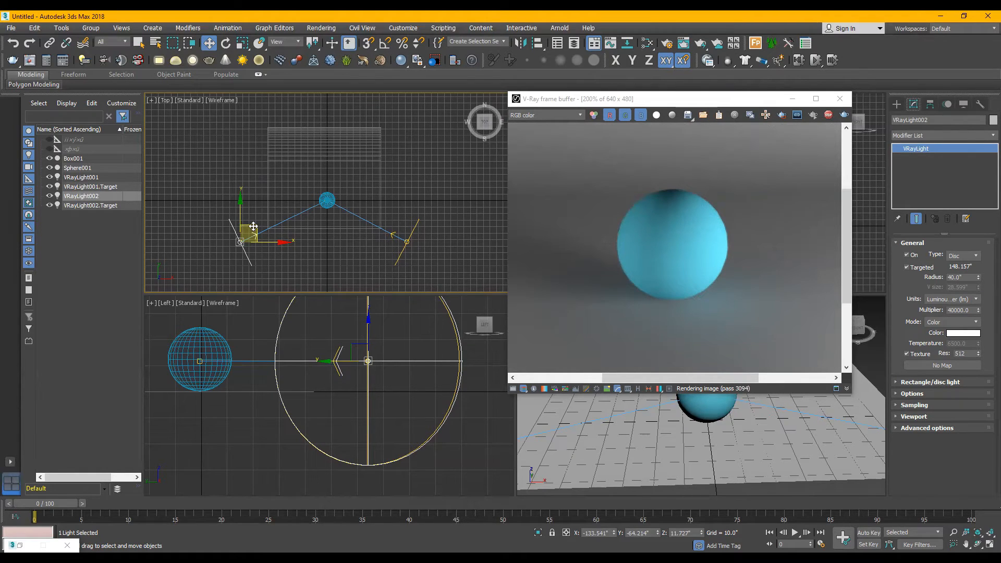
mouse_move(250, 226)
left_mouse_down()
mouse_move(282, 104)
mouse_move(286, 112)
left_mouse_up()
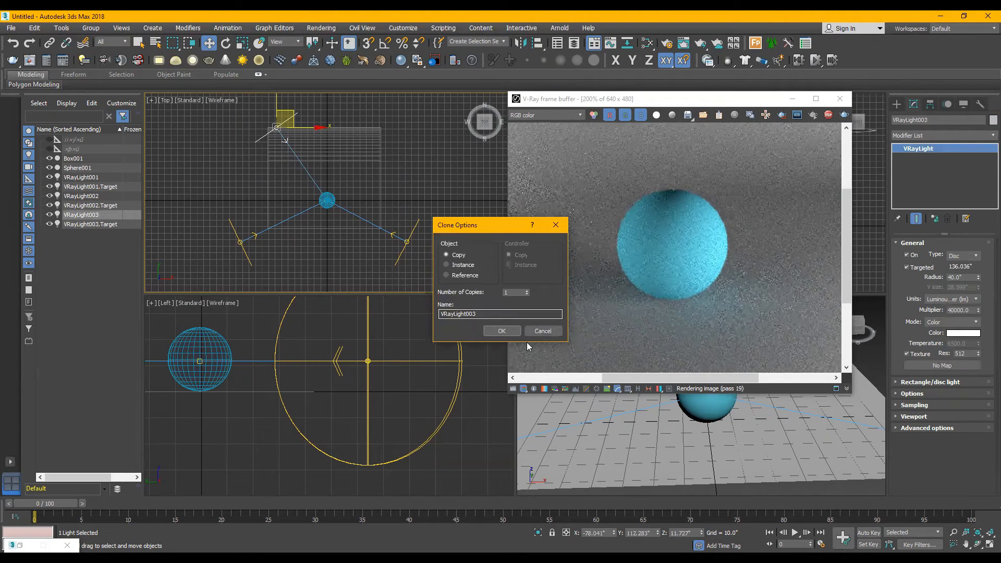
left_click(502, 331)
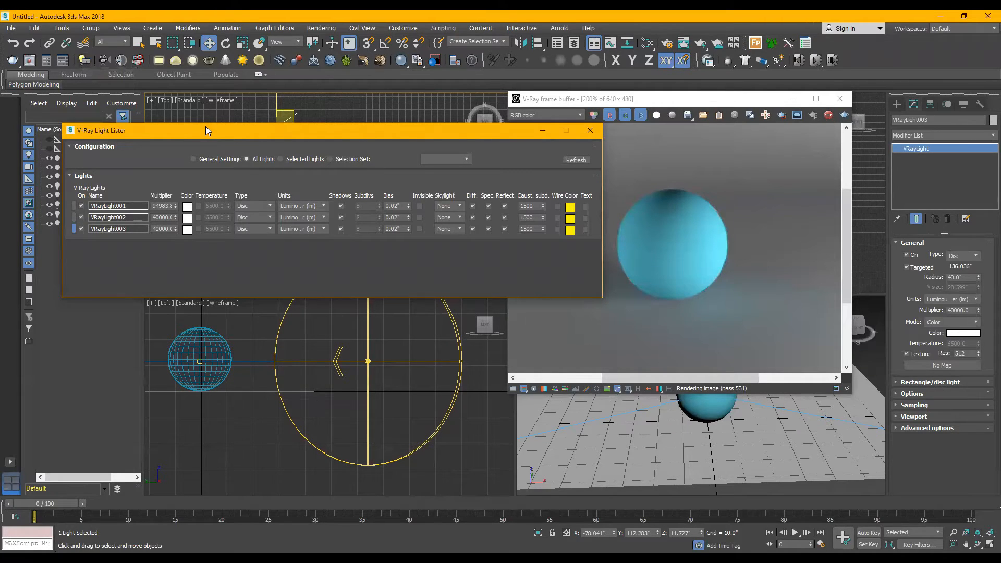
Step: Switch off VRayLight001 and VRayLight002 in the V-Ray Light Lister so only VRayLight003 stays on, and minimize the lister
left_click_drag(206, 127, 185, 113)
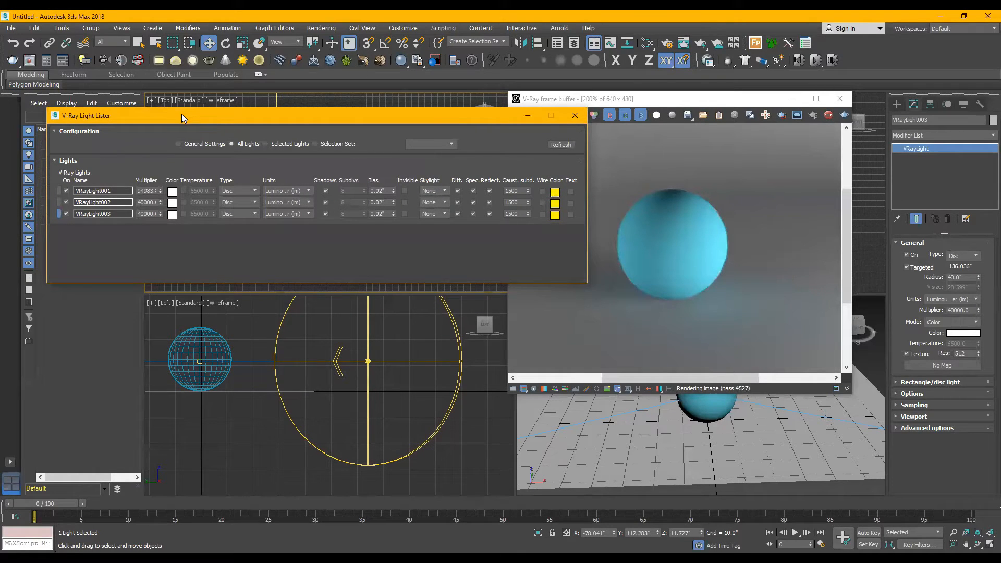
left_click(66, 214)
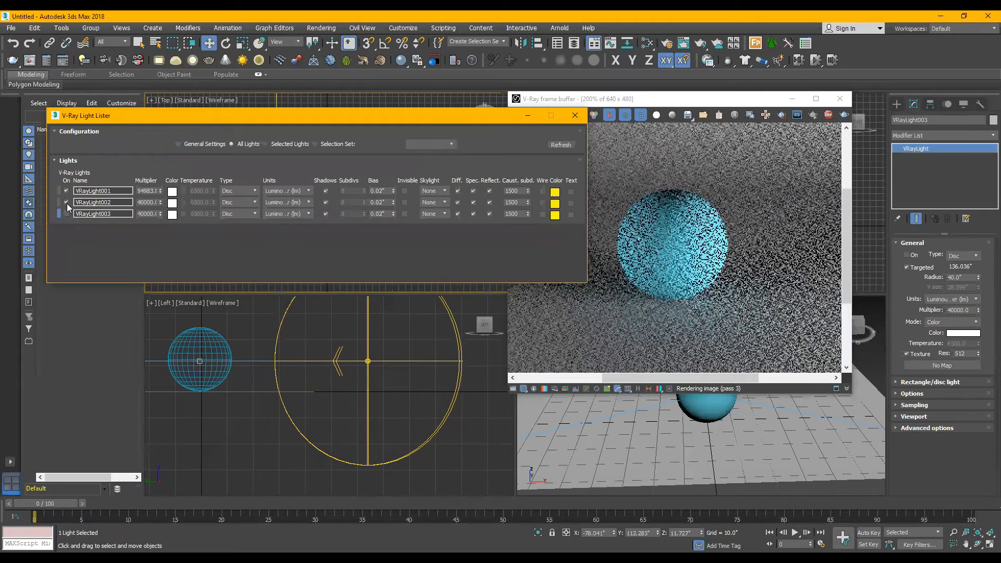
left_click(67, 203)
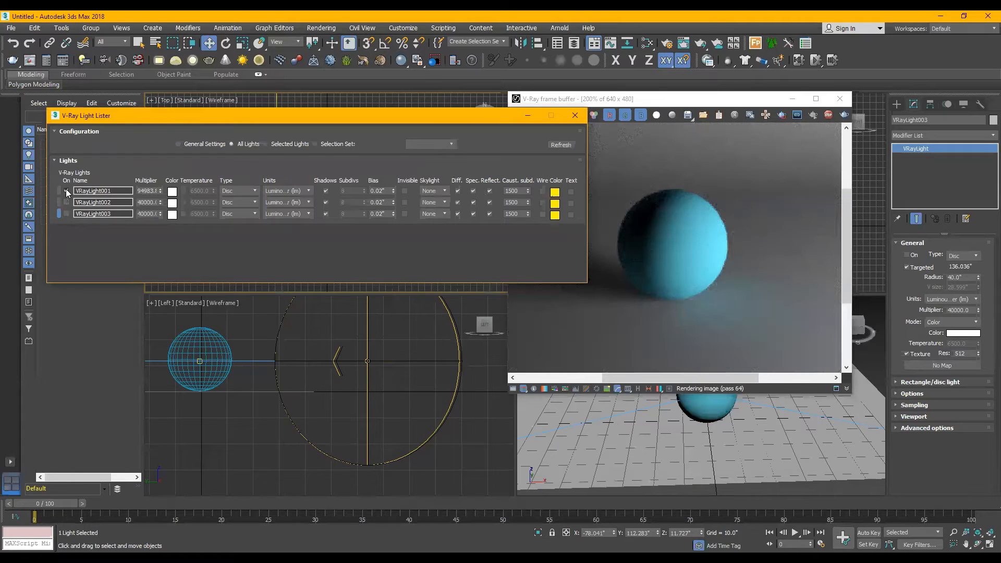
left_click(67, 191)
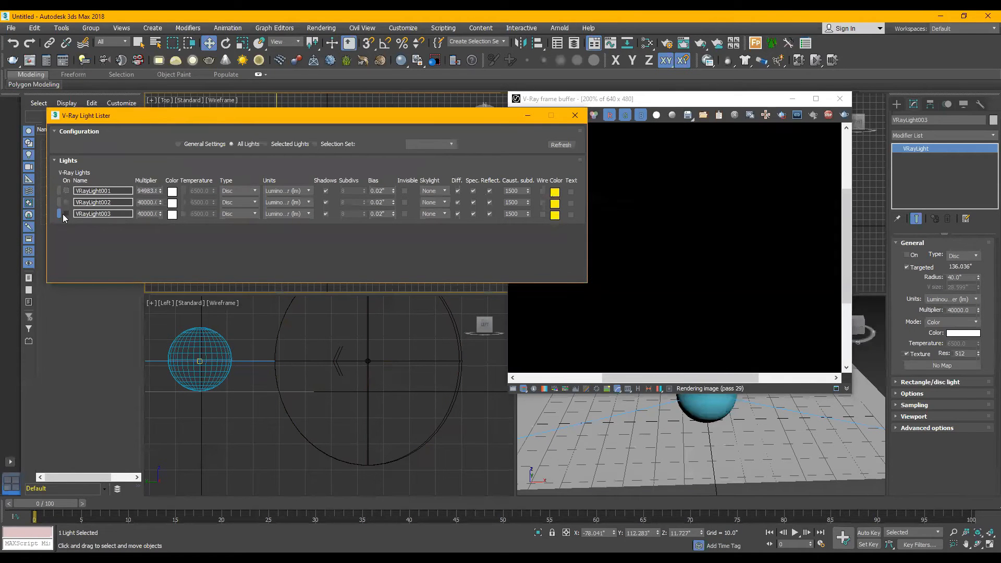
left_click(66, 214)
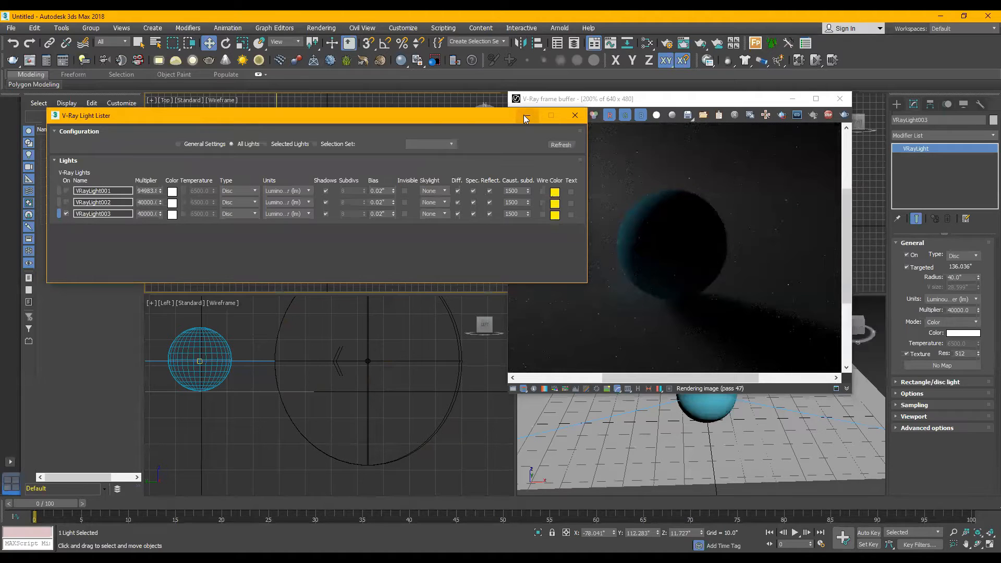
left_click(526, 116)
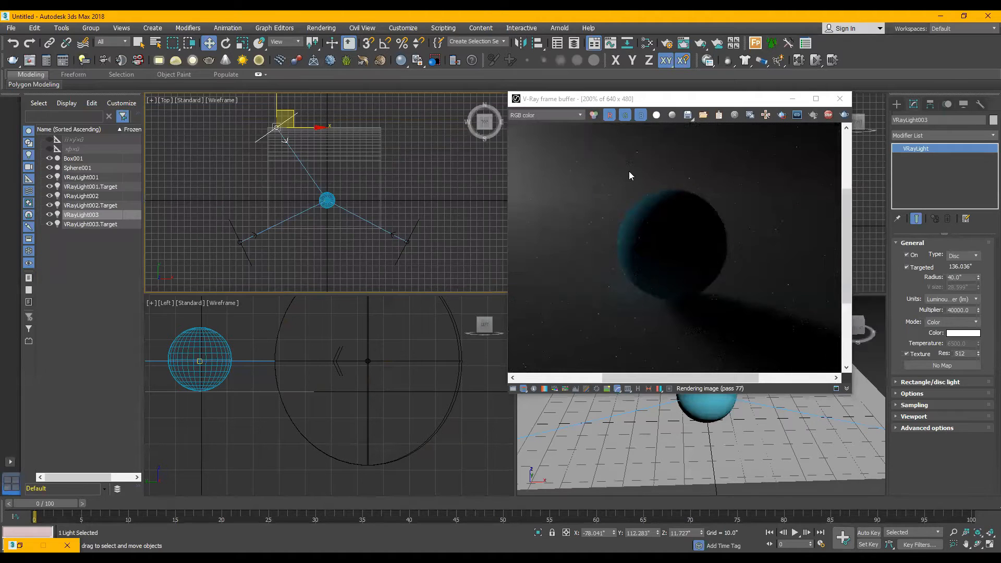
Step: Maximize the Perspective view and examine where the rear light sits relative to the curved backdrop
left_click(792, 99)
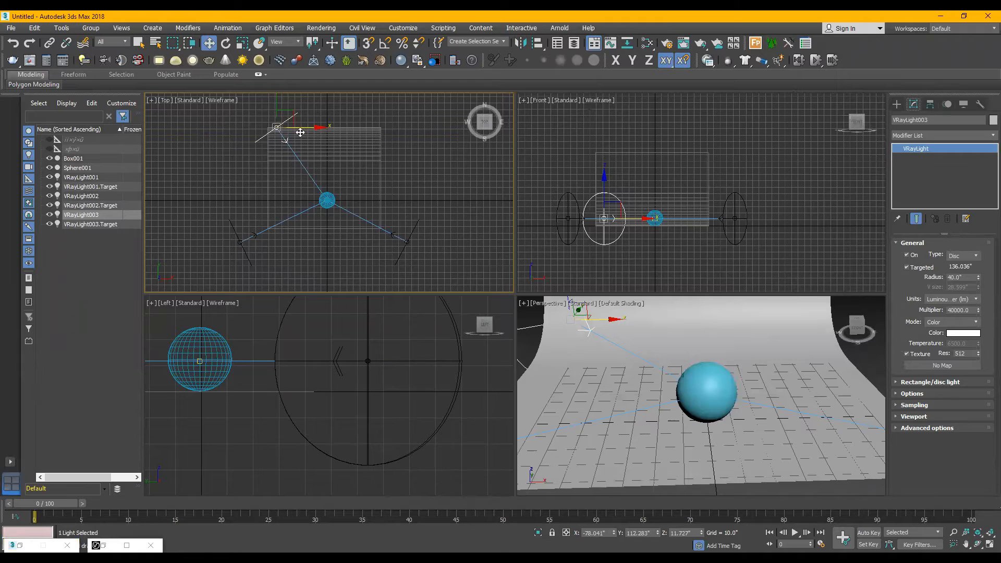
left_click(524, 305)
key("alt+w")
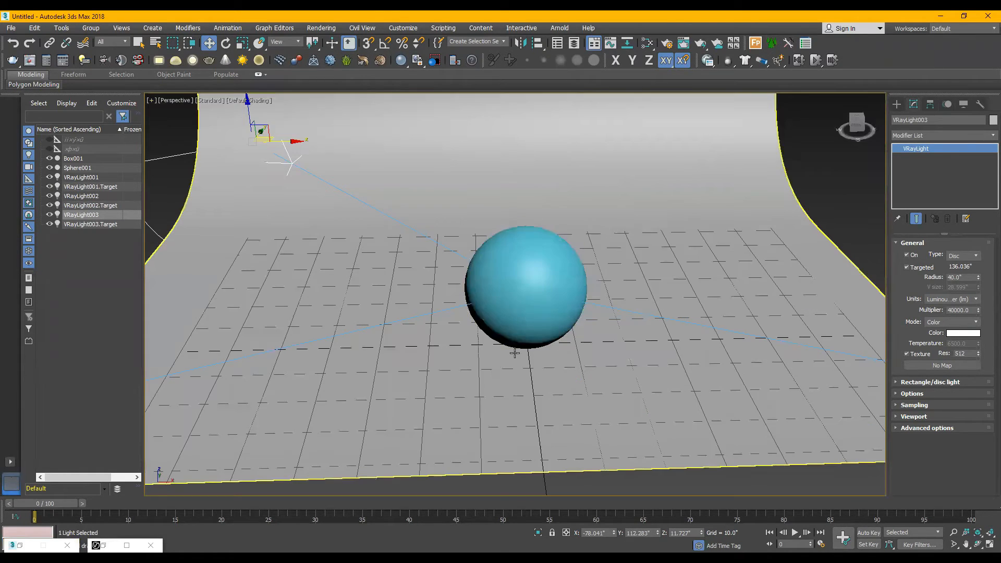
scroll(514, 351, "down", 5)
left_click(652, 220)
key("shift+w")
middle_click_drag(404, 312, 571, 302, "alt")
middle_click_drag(421, 384, 537, 348)
scroll(375, 312, "up", 1)
scroll(380, 305, "up", 3)
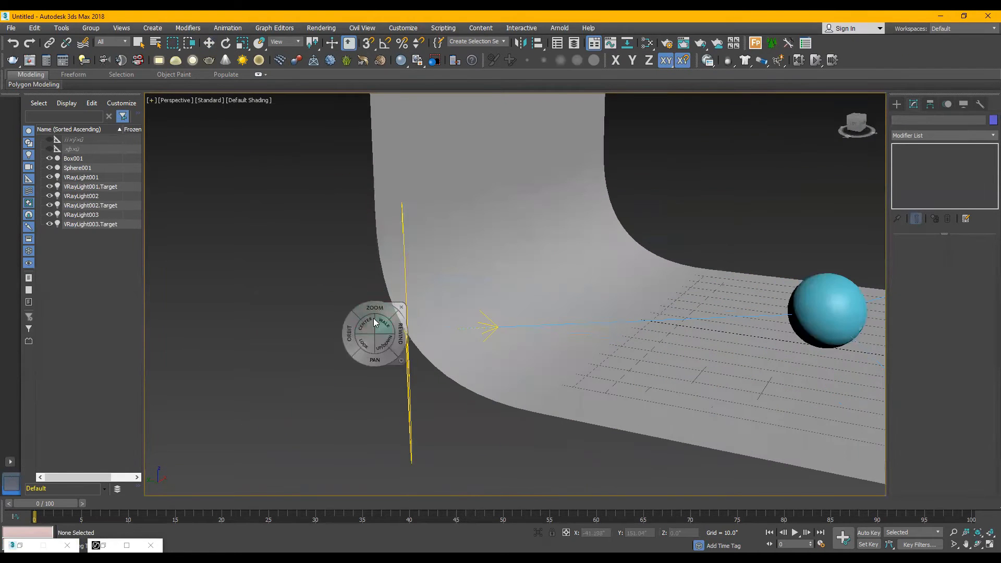
middle_click_drag(425, 308, 430, 208, "alt")
left_click_drag(430, 208, 401, 320)
left_click_drag(419, 263, 414, 292)
left_click(509, 253)
scroll(463, 270, "up", 3)
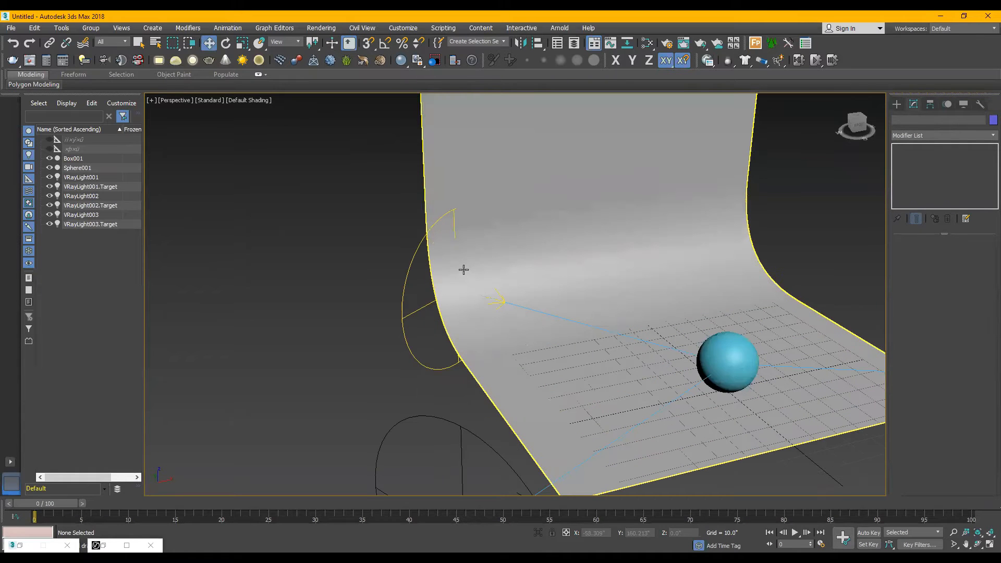
Step: Exclude the backdrop Box001 from VRayLight003 for both illumination and shadow casting
left_click(463, 269)
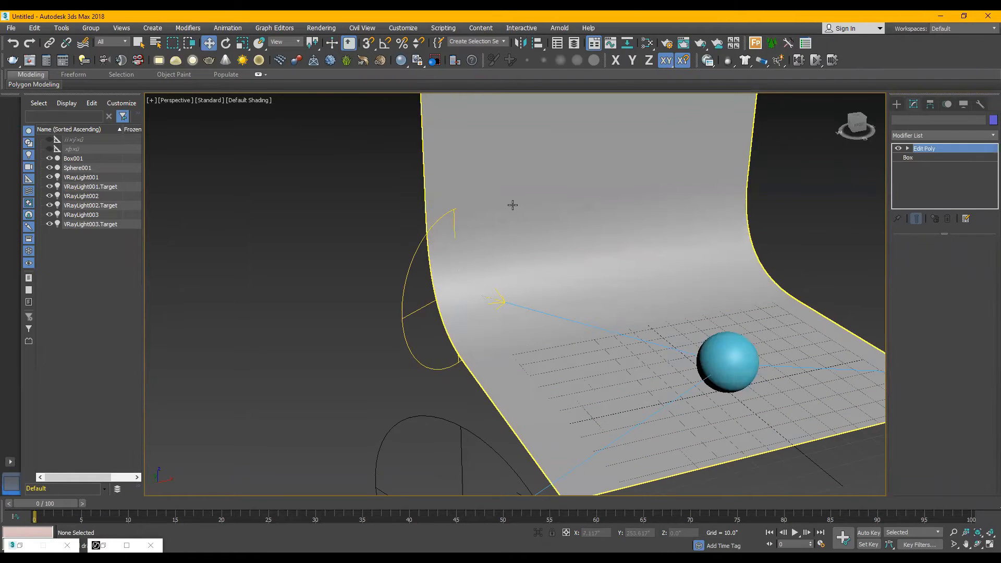
left_click(366, 225)
left_click(412, 329)
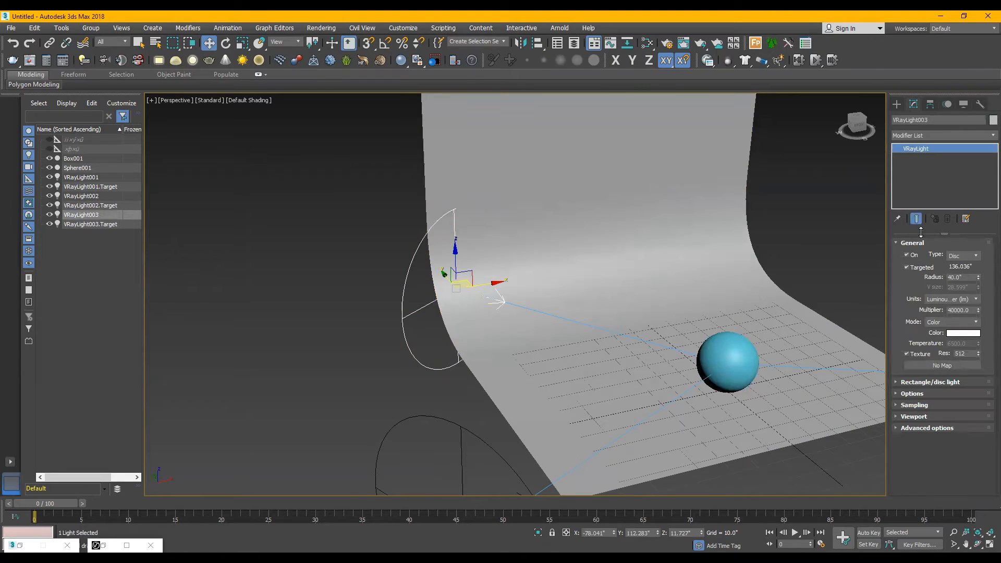
left_click(911, 393)
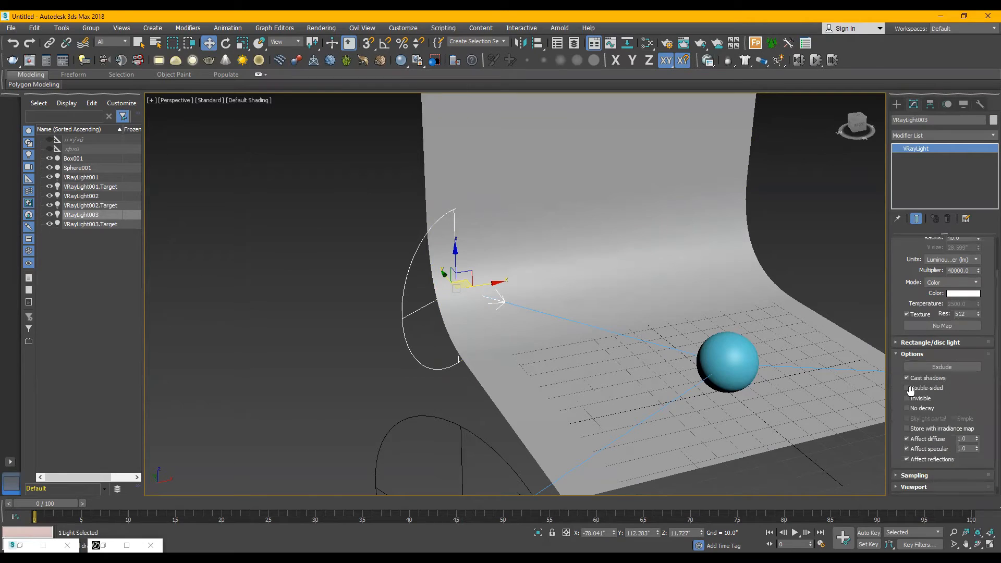
left_click(936, 367)
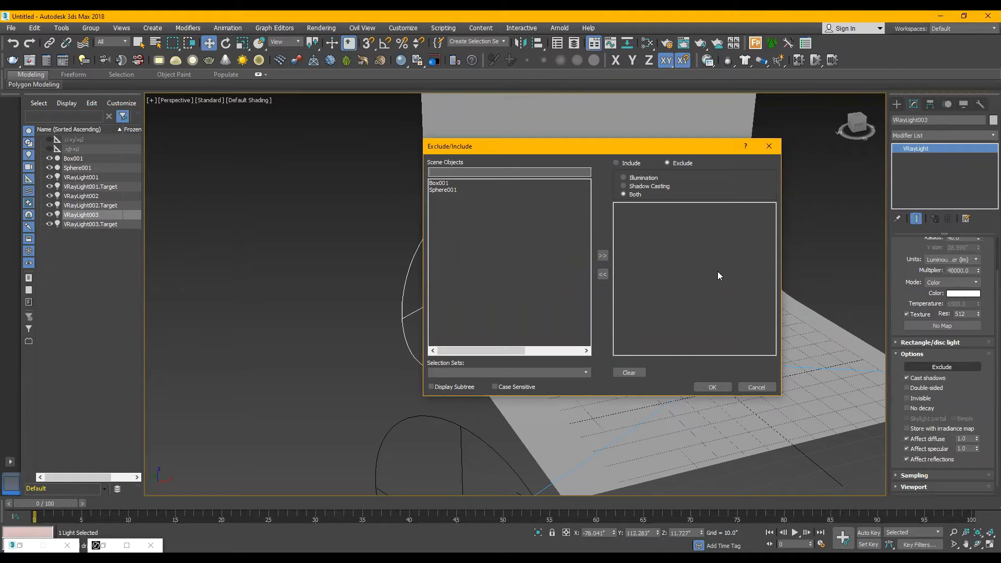
left_click(442, 183)
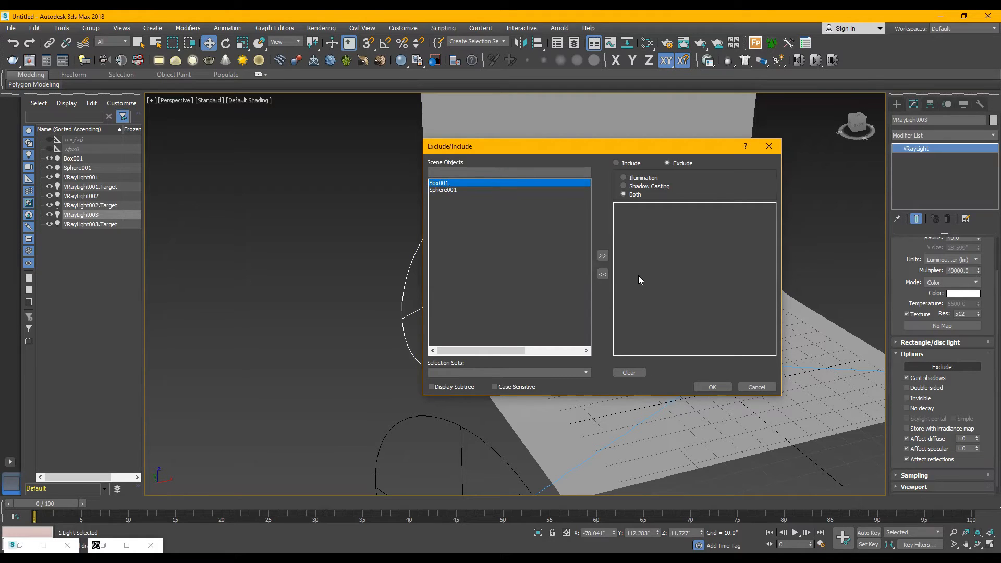
left_click(603, 256)
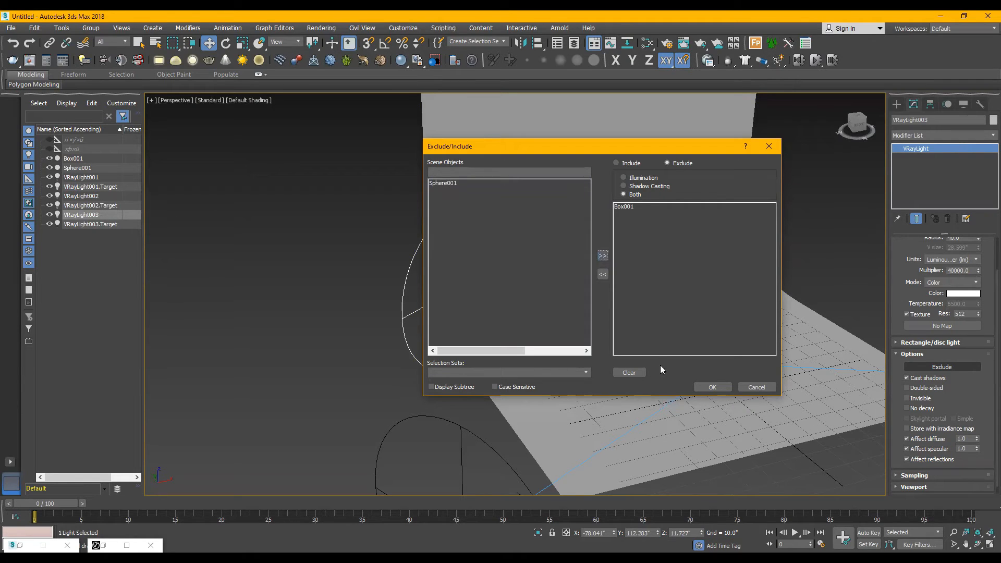
left_click(712, 387)
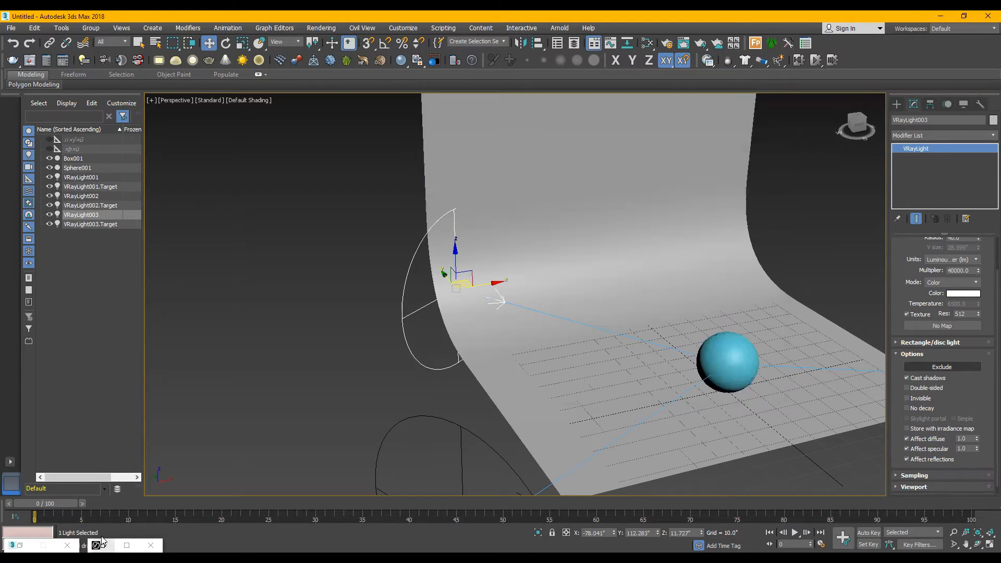
Step: Check the effect of the backdrop exclusion in the V-Ray frame buffer and minimize it
key("shift+q")
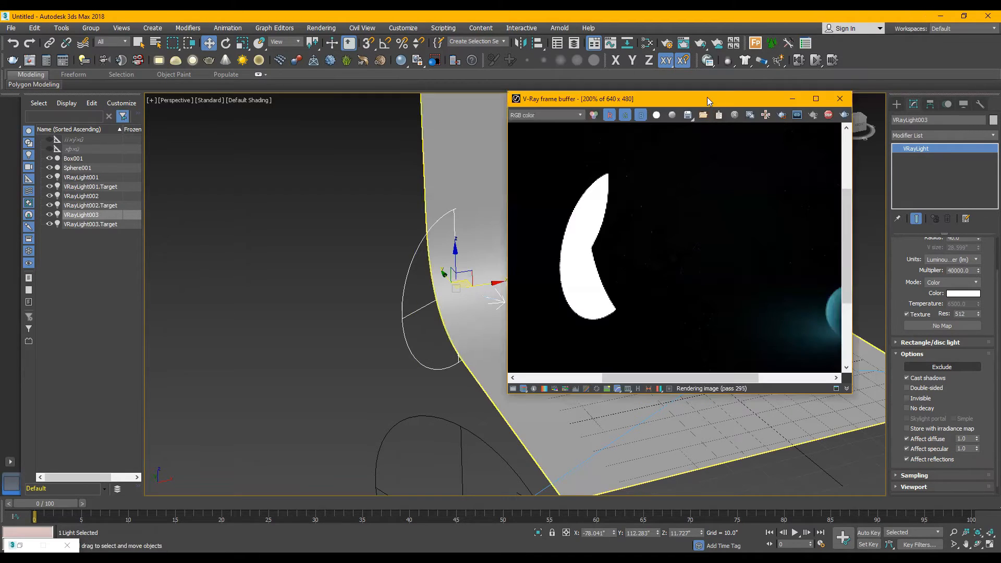
left_click_drag(708, 100, 636, 106)
left_click(151, 101)
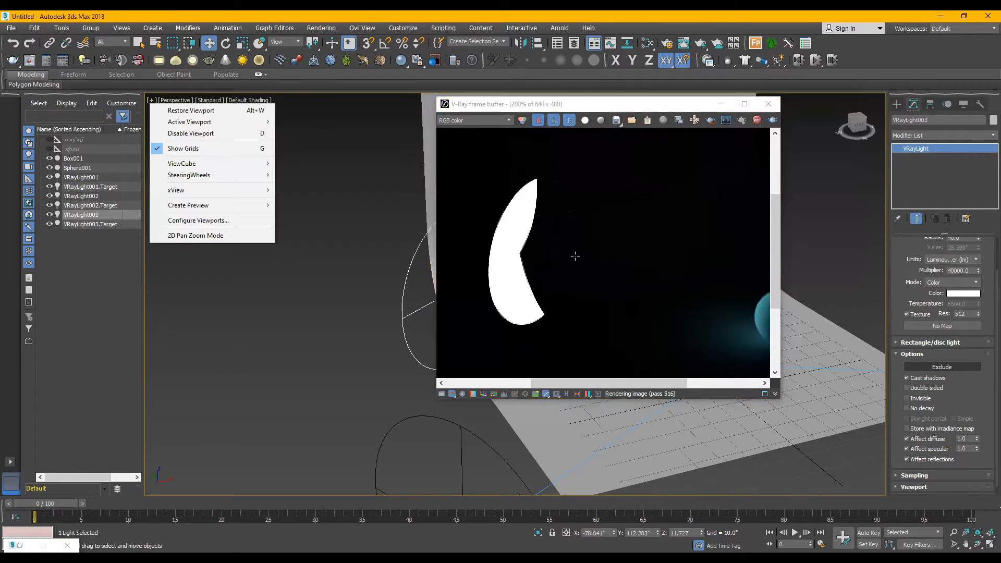
left_click(721, 104)
left_click(656, 376)
left_click(845, 245)
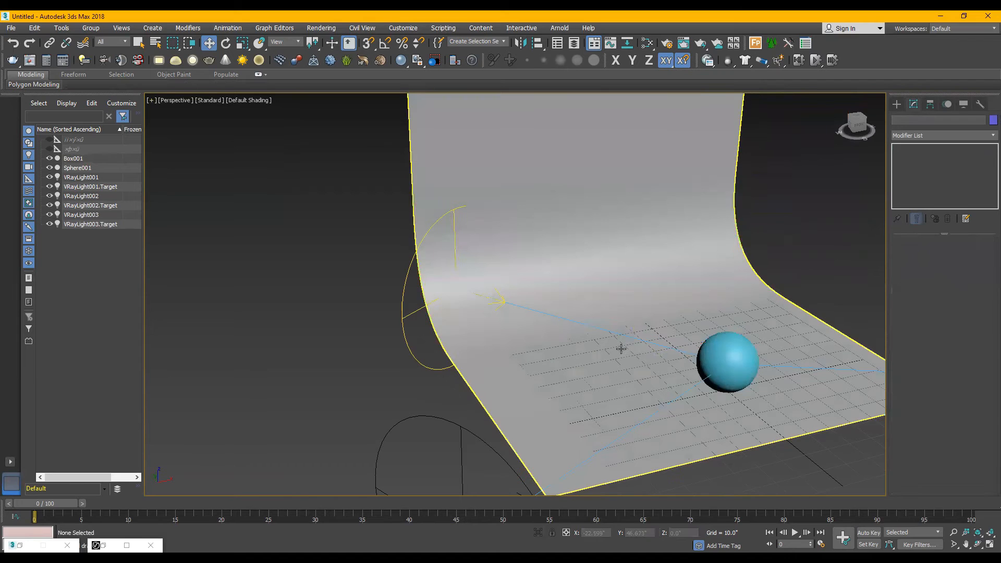
Step: Reframe the Perspective view on the sphere from the front and restore the four-viewport layout
left_click(620, 348)
left_click(313, 271)
scroll(313, 271, "down", 4)
key("shift+w")
middle_click_drag(522, 380, 430, 364, "alt")
scroll(536, 347, "up", 5)
mouse_move(536, 346)
middle_mouse_down("alt")
mouse_move(543, 414)
mouse_move(508, 405)
mouse_move(525, 392)
middle_mouse_up("alt")
scroll(494, 336, "up", 3)
middle_click_drag(494, 336, 531, 304, "alt")
scroll(531, 303, "down", 2)
mouse_move(499, 389)
middle_mouse_down()
mouse_move(484, 409)
mouse_move(491, 386)
middle_mouse_up()
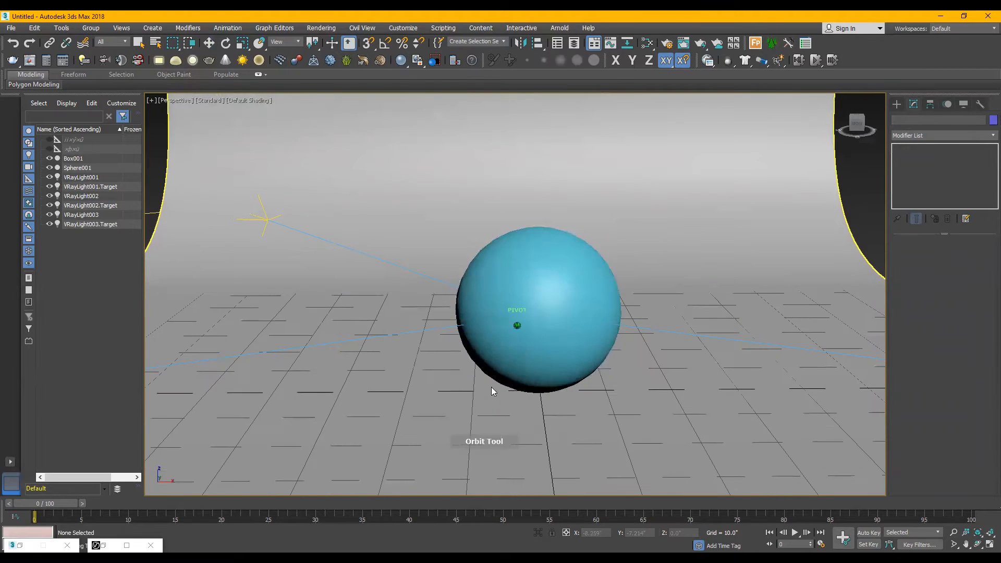
scroll(494, 367, "down", 1)
left_click(535, 372)
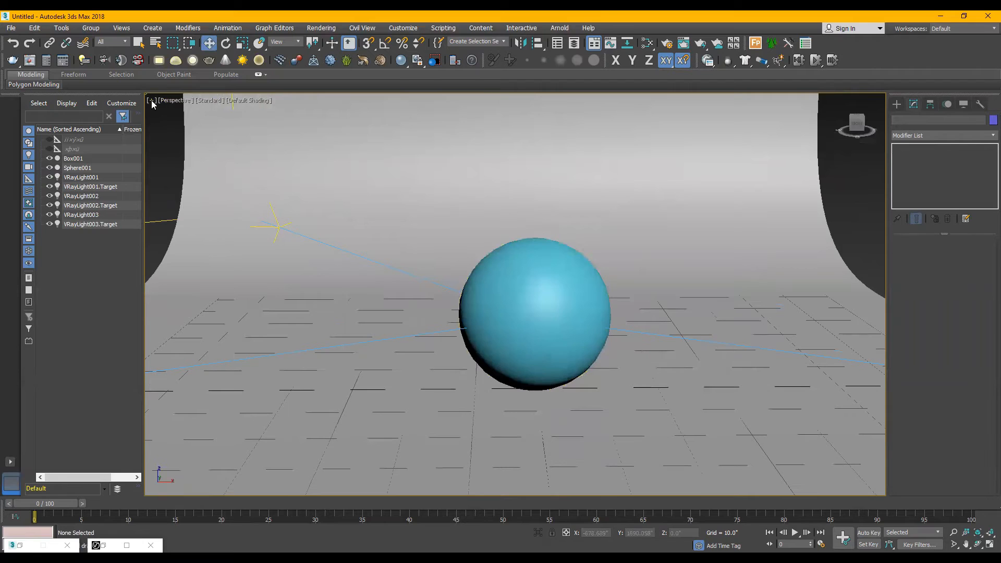
key("alt+w")
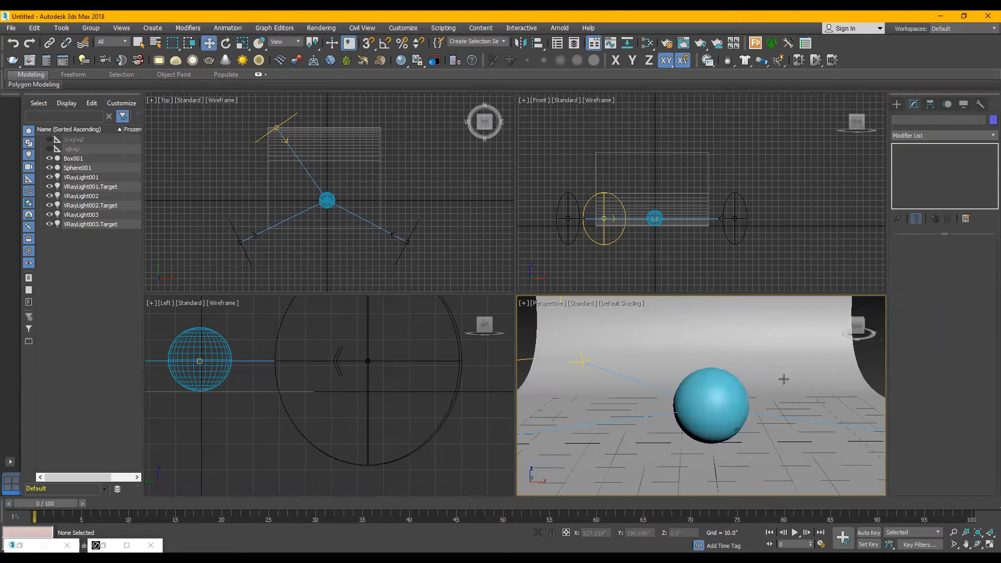
Step: Show the render in the V-Ray frame buffer at 100% and make VRayLight003 invisible
left_click(102, 542)
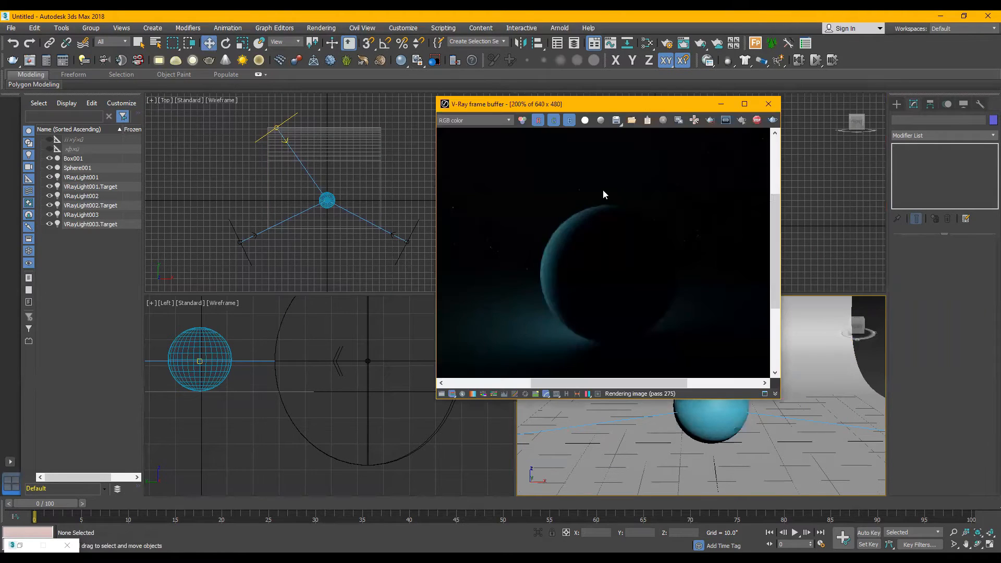
scroll(565, 233, "down", 2)
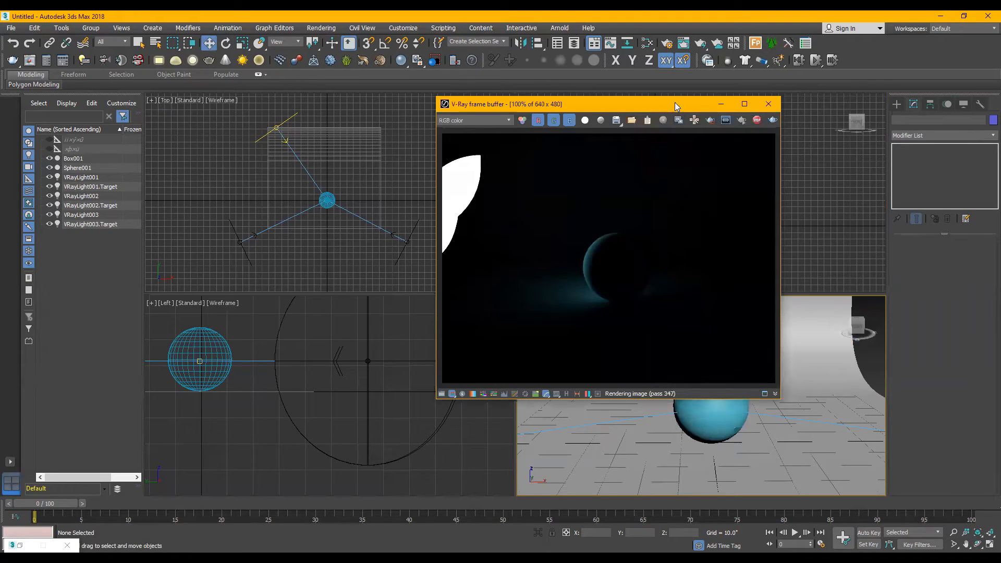
left_click_drag(599, 100, 300, 167)
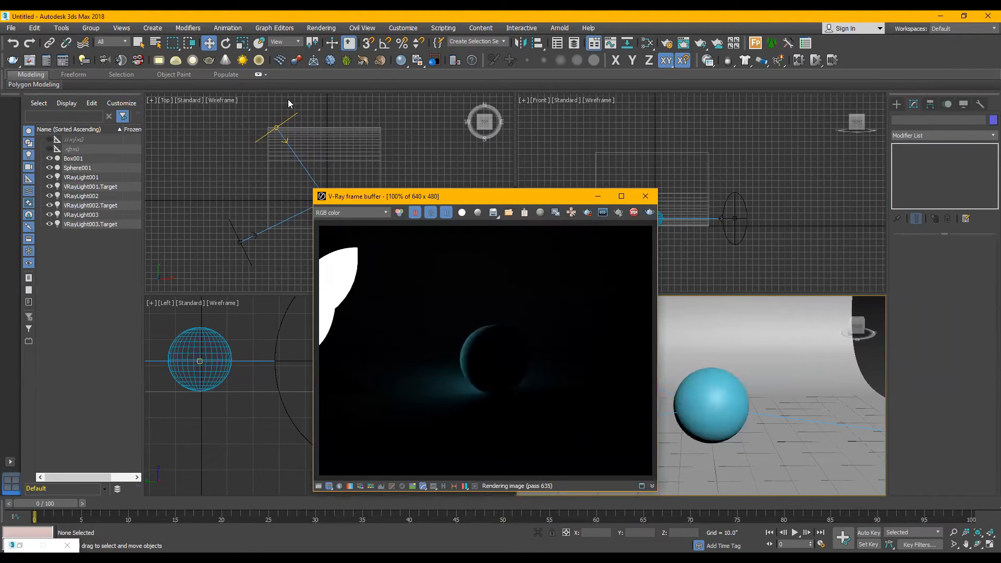
left_click(277, 127)
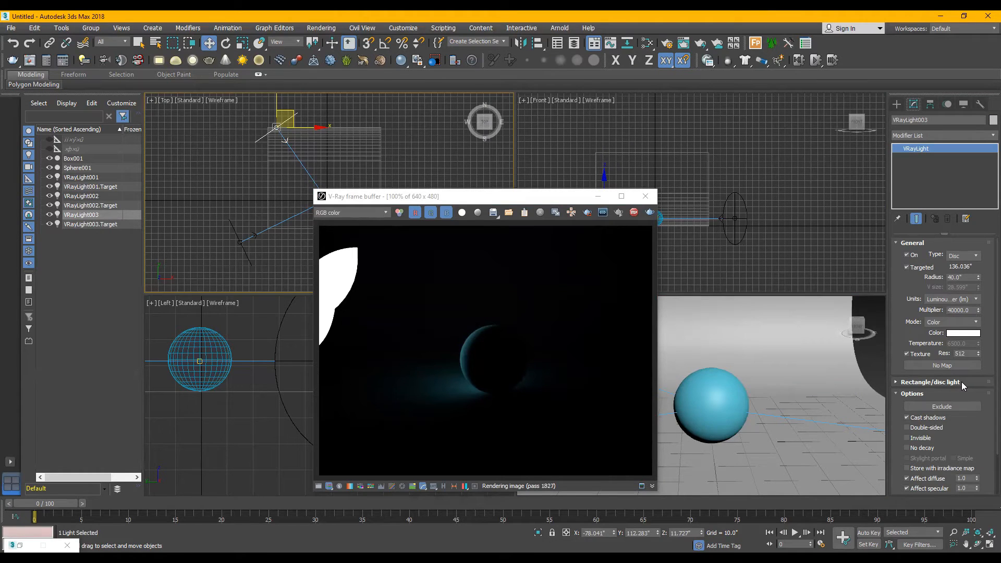
left_click(906, 438)
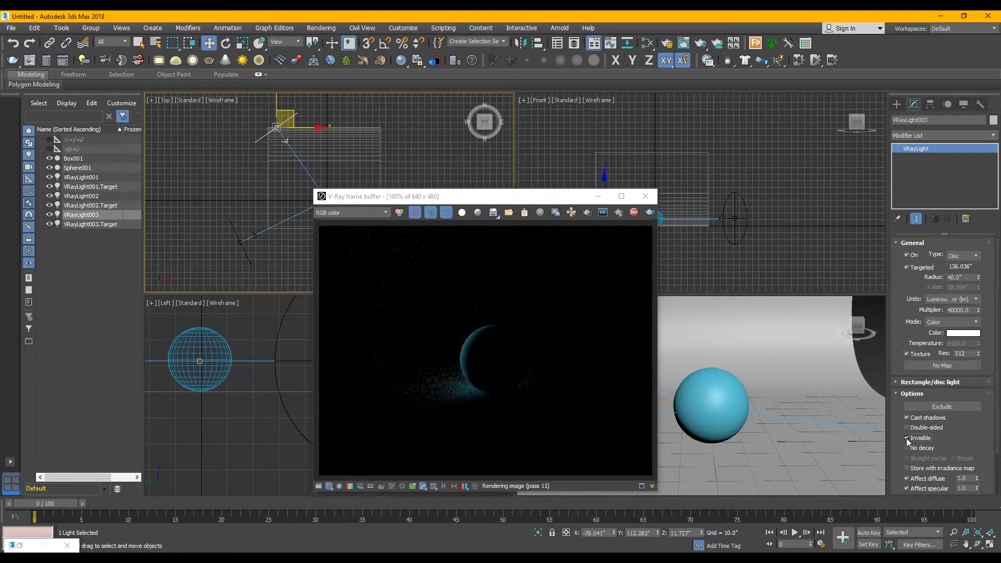
Step: Move VRayLight003 in the Top viewport farther behind the sphere, to about X -49.9 and Y 132.1
left_click(907, 394)
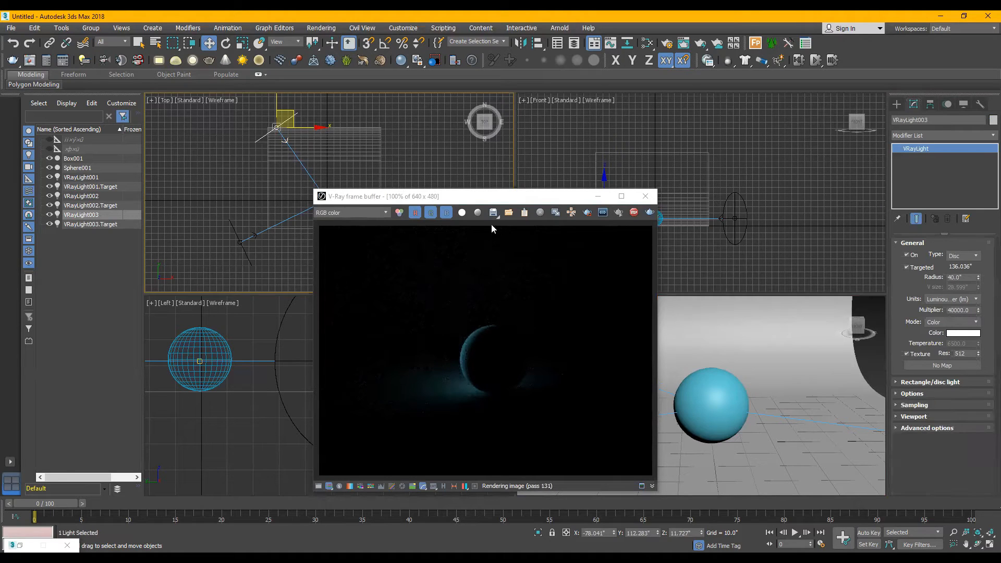
left_click_drag(423, 199, 551, 180)
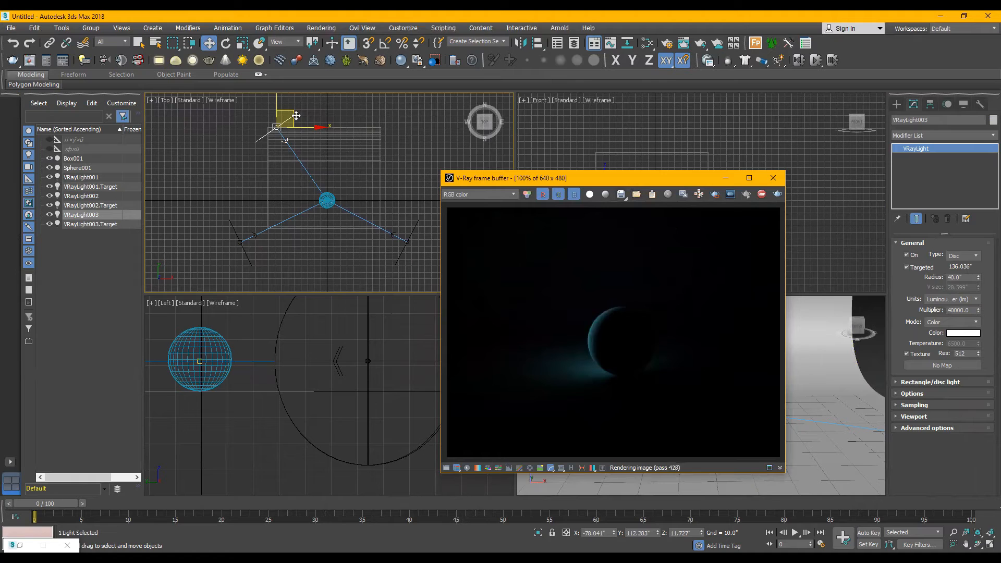
right_click(295, 115)
left_click(211, 174)
left_click_drag(291, 109, 311, 100)
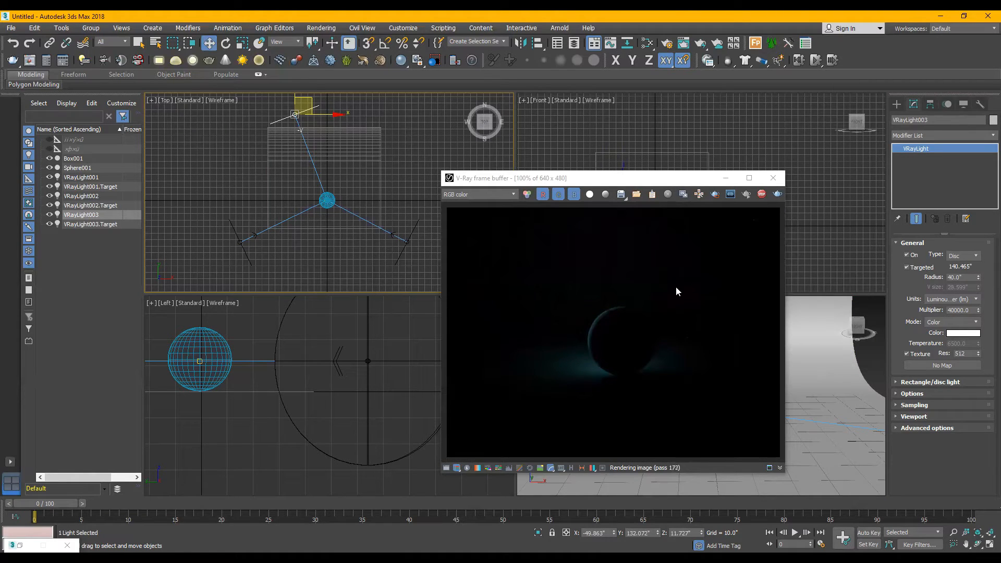
Step: Set the multiplier of VRayLight003 to 90000
double_click(969, 310)
left_click_drag(969, 310, 935, 310)
type("500")
key("Return")
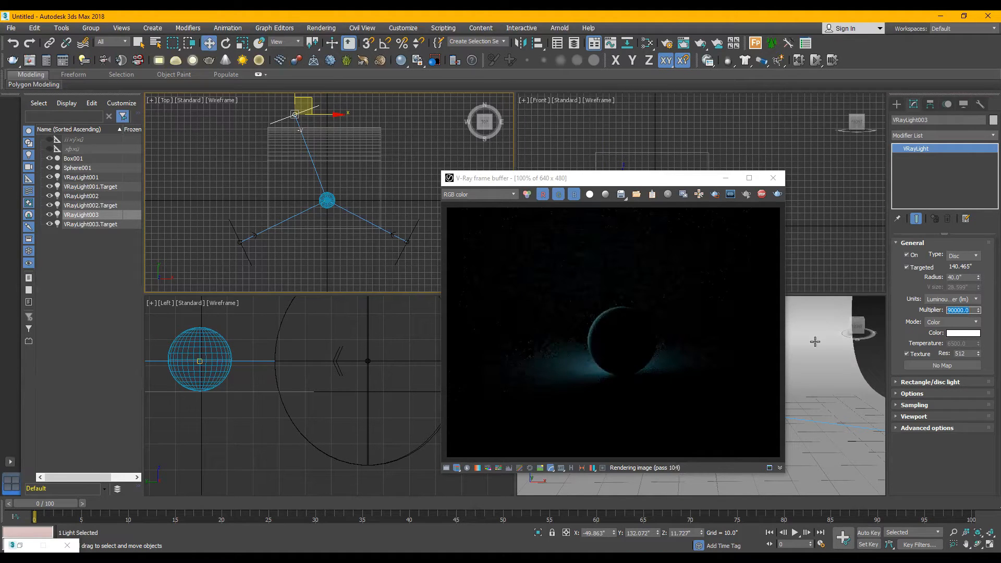
Step: Turn VRayLight001 and VRayLight002 back on in the V-Ray Light Lister and minimize the lister
left_click(84, 60)
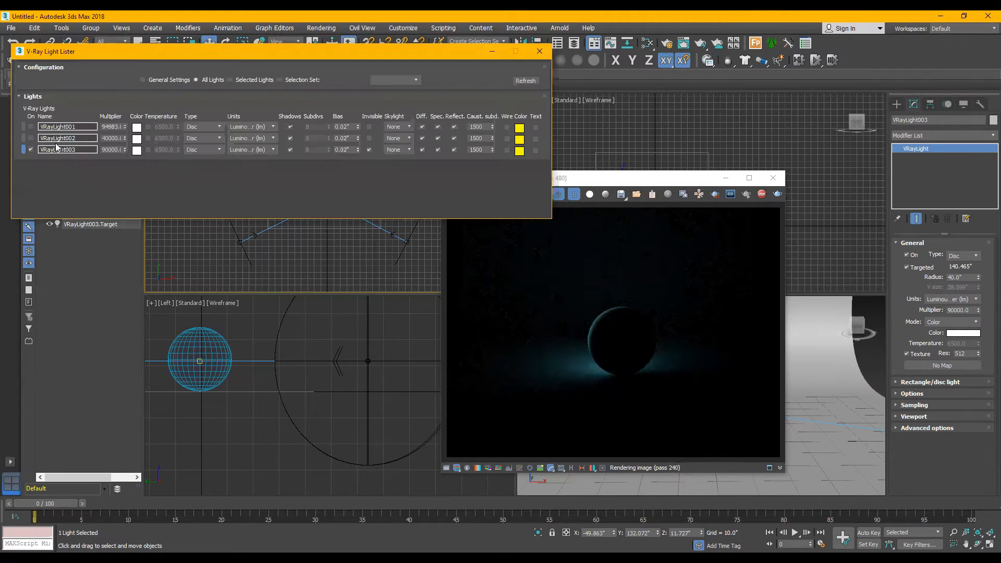
left_click(30, 127)
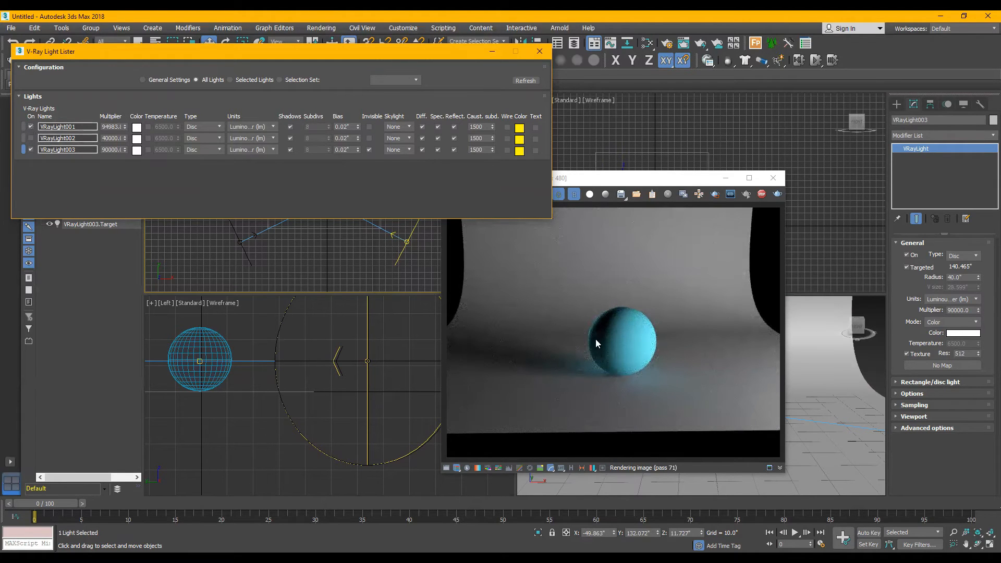
left_click(33, 139)
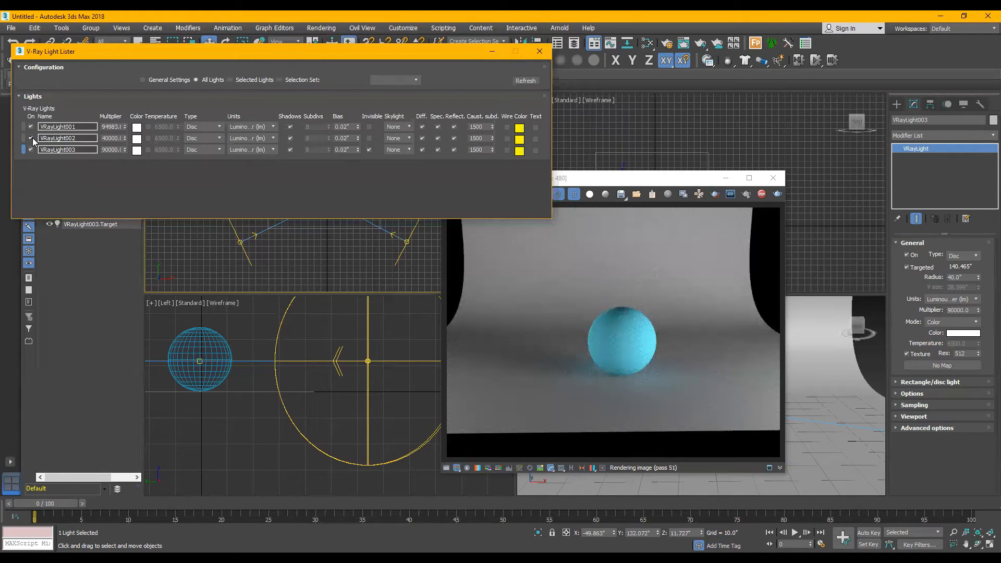
left_click(492, 54)
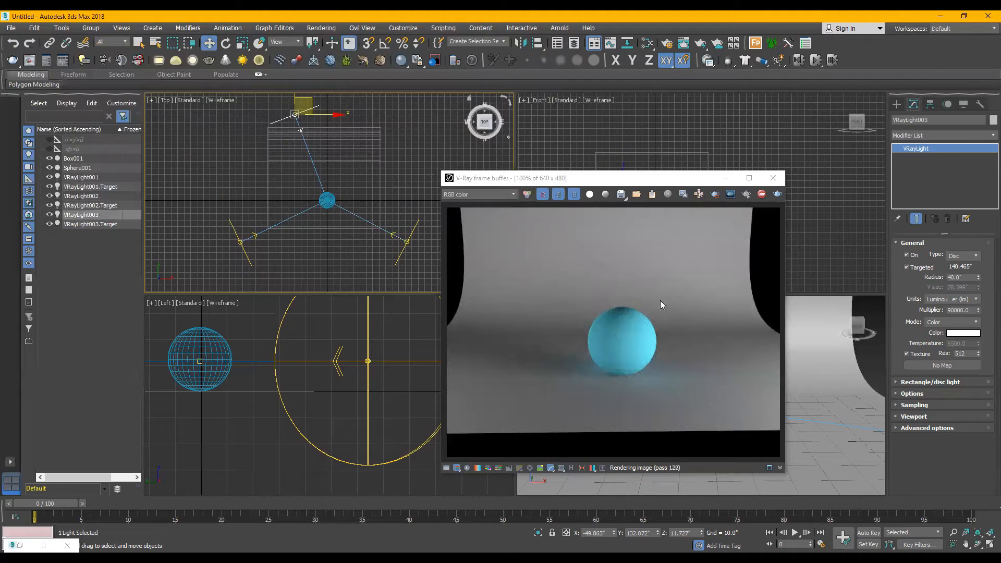
Step: Render the Perspective view with all three lights on, inspect the sphere in the V-Ray frame buffer, and minimize it
left_click(727, 179)
left_click(868, 365)
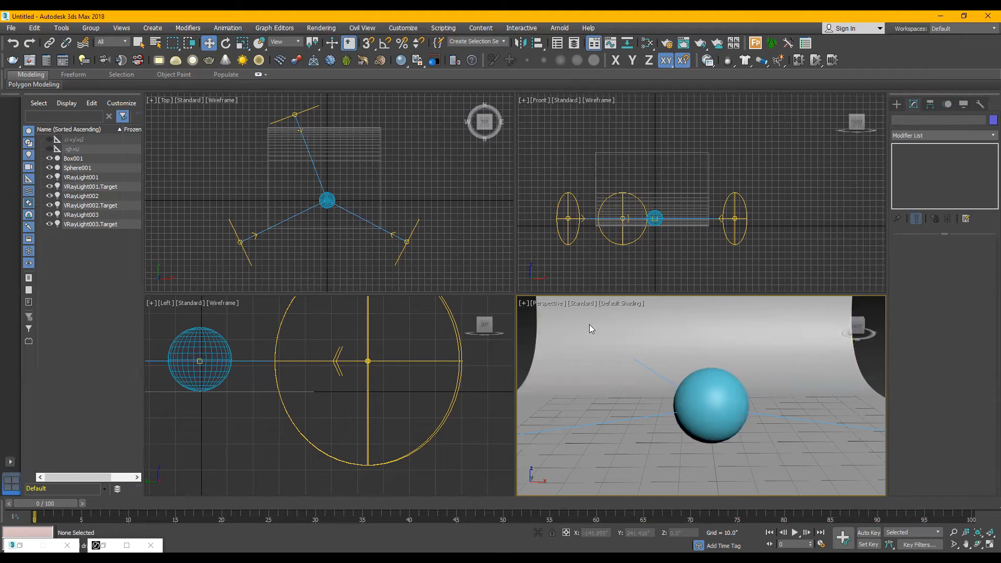
key("shift+q")
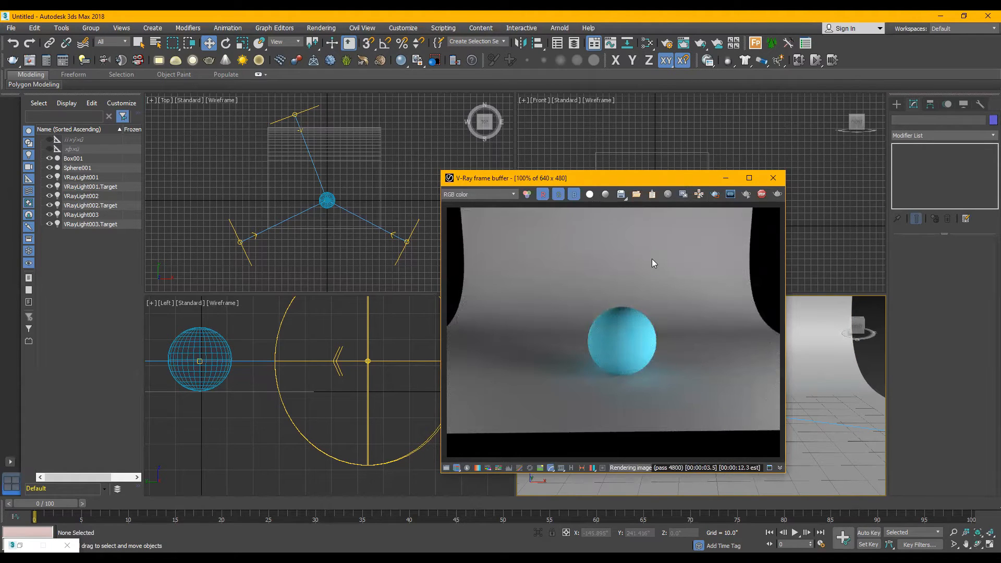
left_click(726, 181)
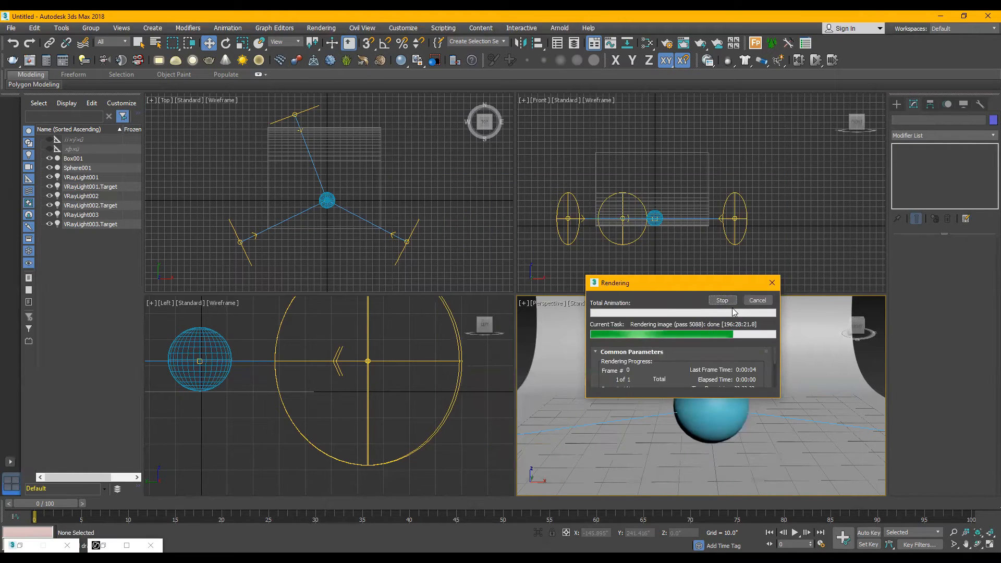
Step: Widen the backdrop Box001 by moving the vertices of its two side edges outward along X in the Top viewport
left_click(524, 304)
left_click(526, 314)
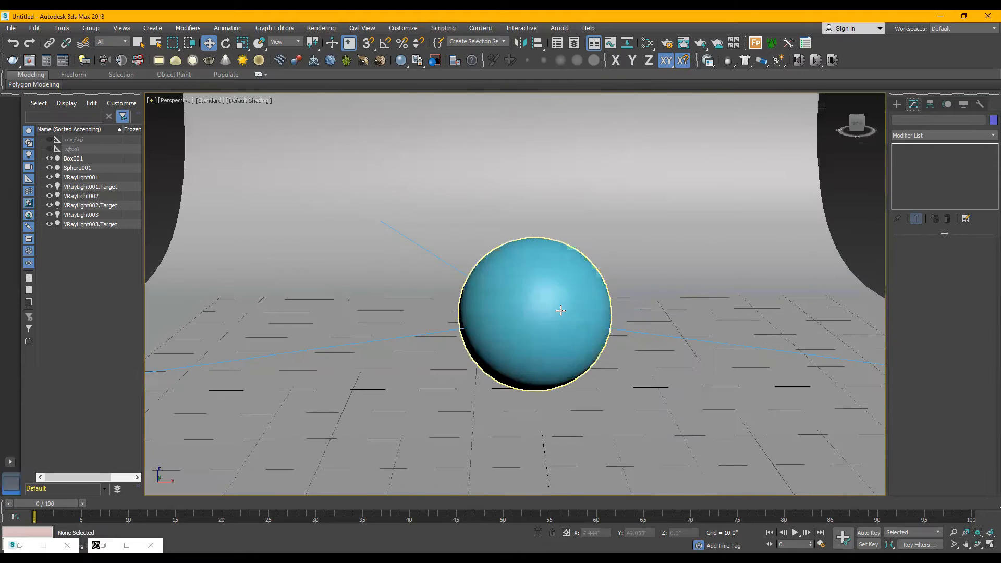
double_click(153, 102)
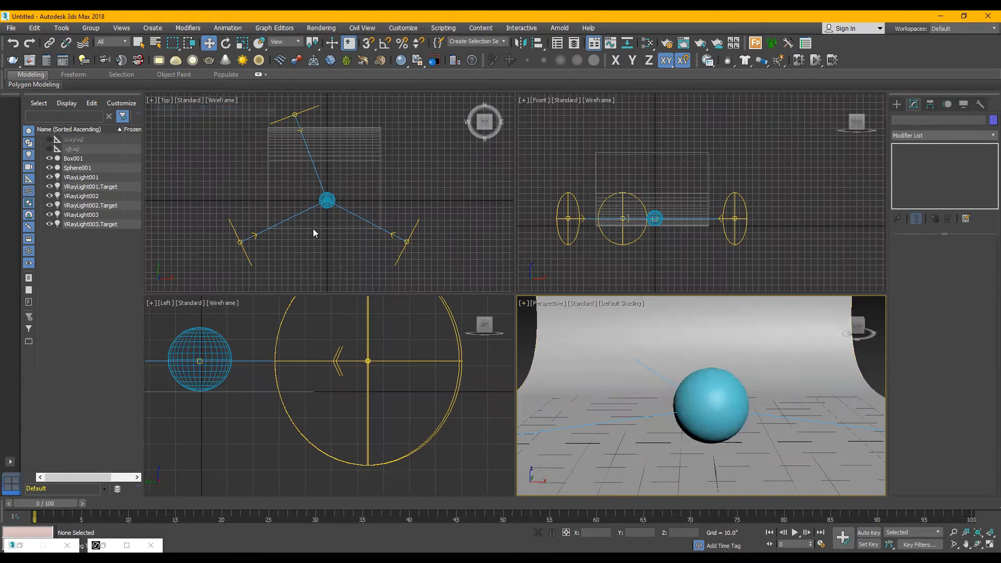
left_click(362, 143)
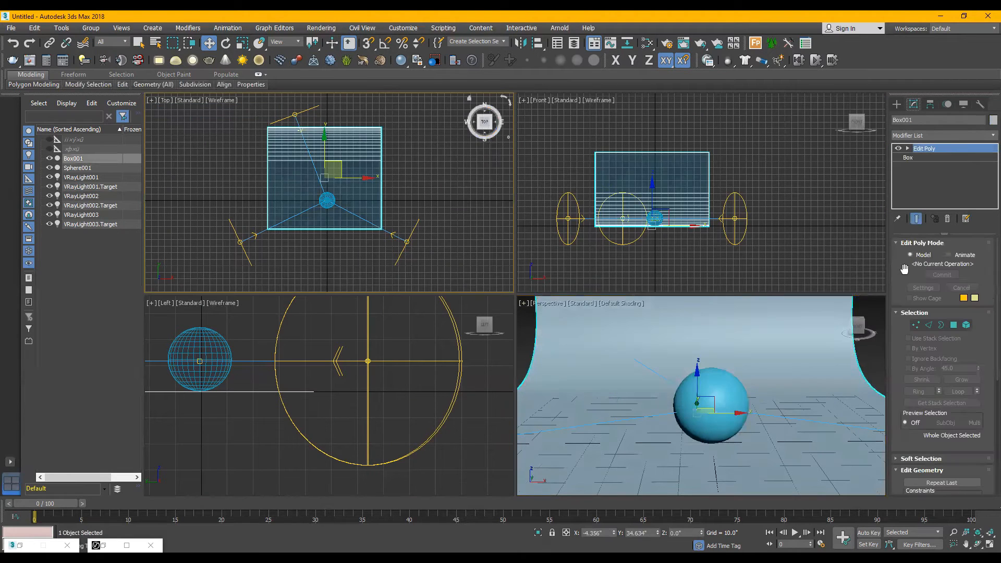
left_click(915, 325)
left_click_drag(366, 118, 404, 269)
left_click_drag(410, 143, 428, 142)
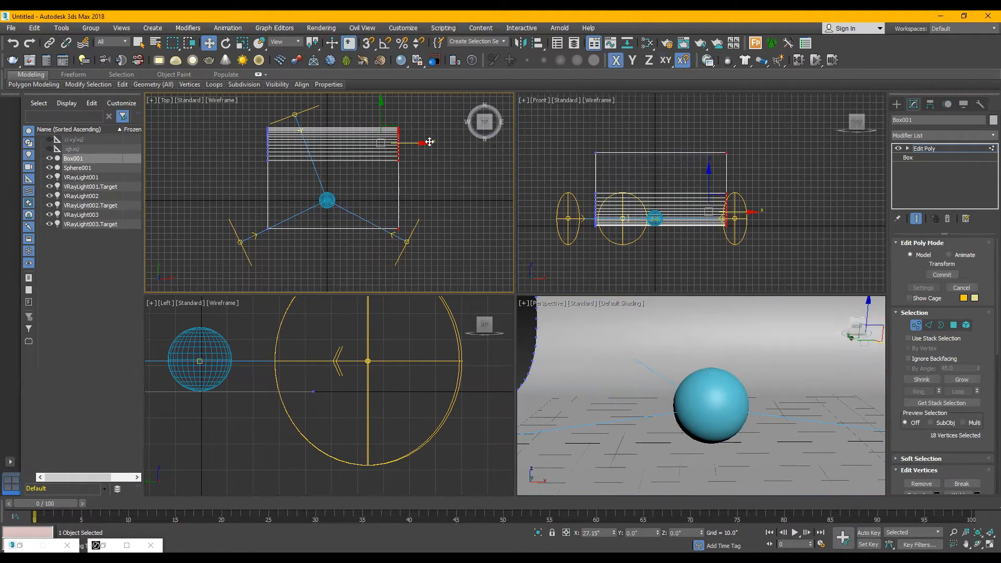
left_click_drag(243, 117, 284, 249)
left_click_drag(294, 143, 269, 147)
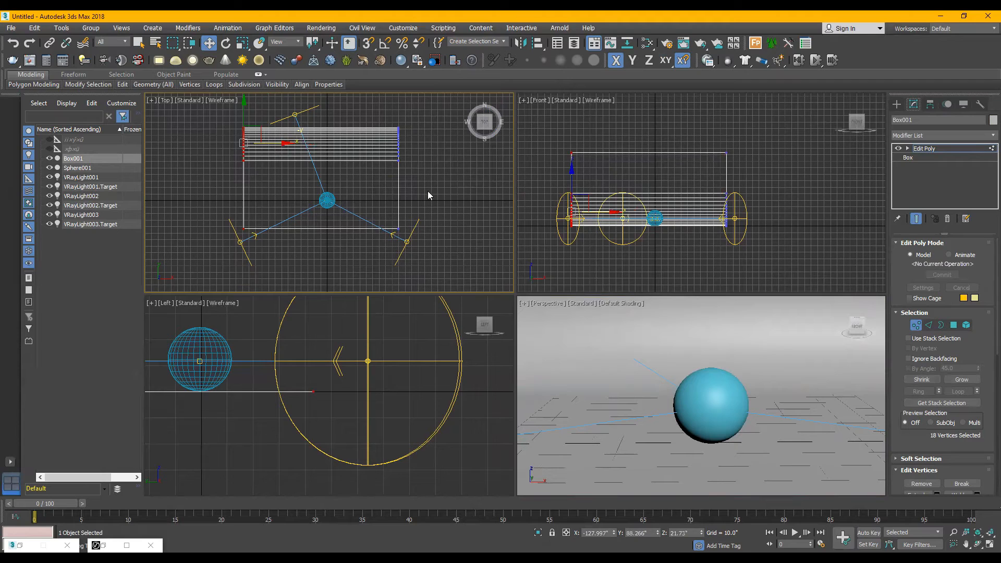
left_click(779, 464)
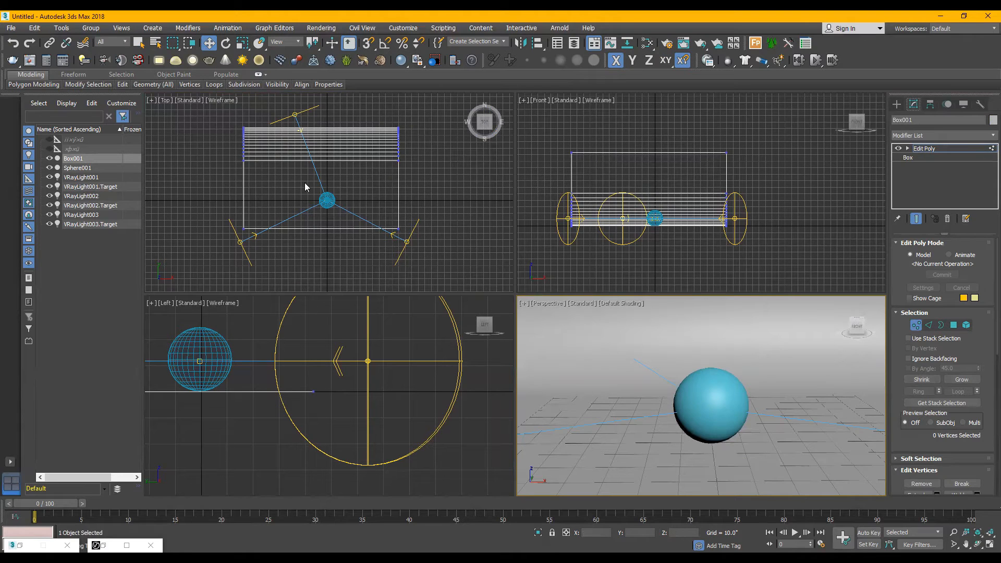
left_click(327, 206)
left_click(896, 104)
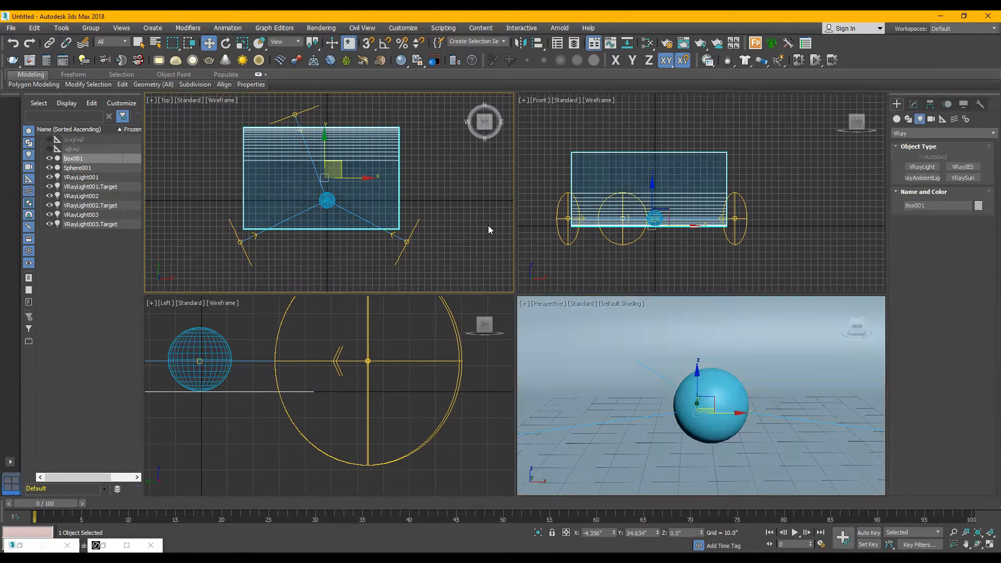
Step: Move the backdrop Box001 slightly backward along Y in the Top viewport, to about Y 37.8
left_click(312, 256)
left_click(327, 200)
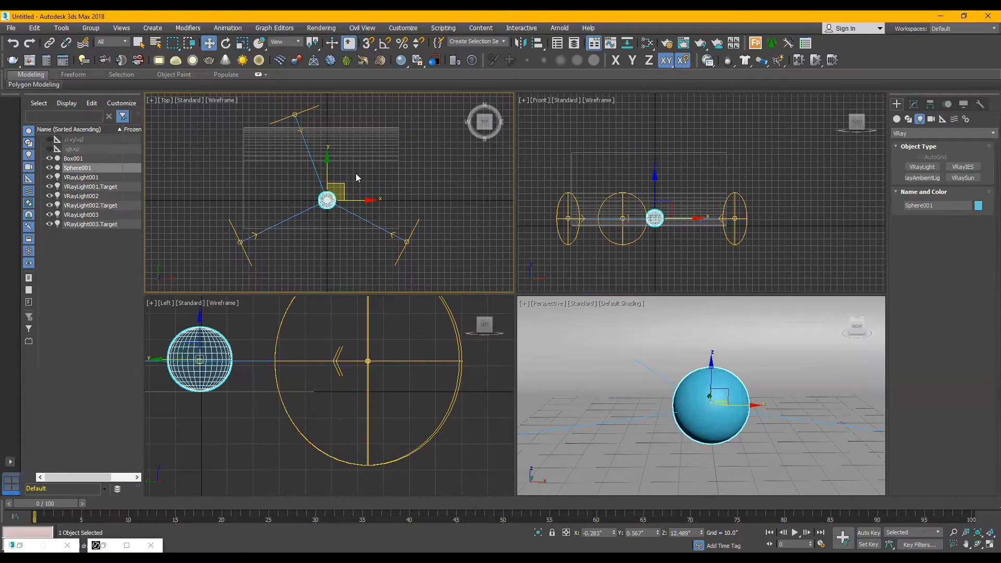
left_click(371, 107)
left_click(352, 125)
left_click_drag(327, 139, 327, 137)
left_click(435, 234)
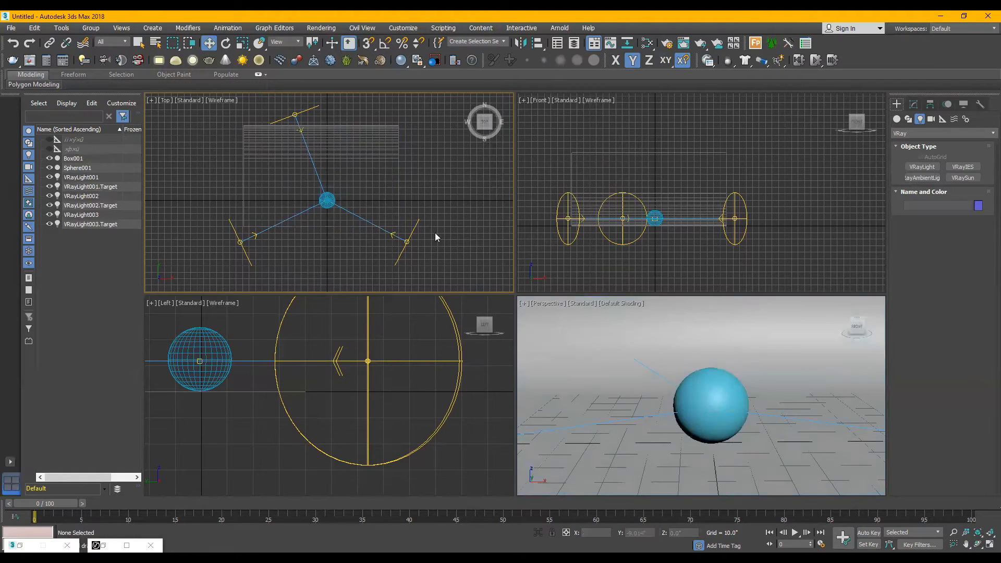
left_click(587, 364)
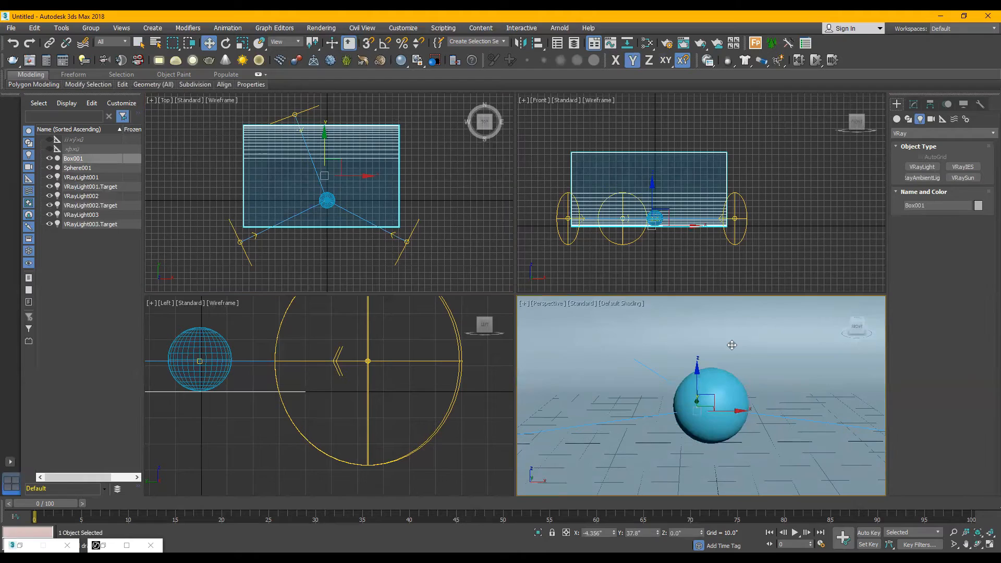
Step: Maximize the Perspective viewport and frame the sphere closely from the front, slightly above the floor
left_click(525, 304)
left_click(534, 314)
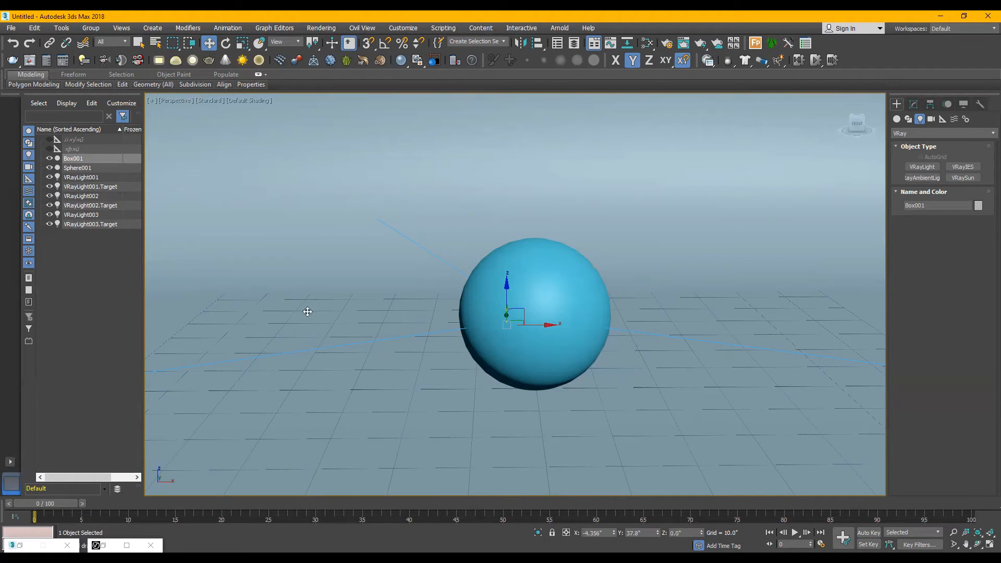
key("shift+w")
left_click_drag(415, 251, 524, 326)
left_click_drag(452, 297, 469, 306)
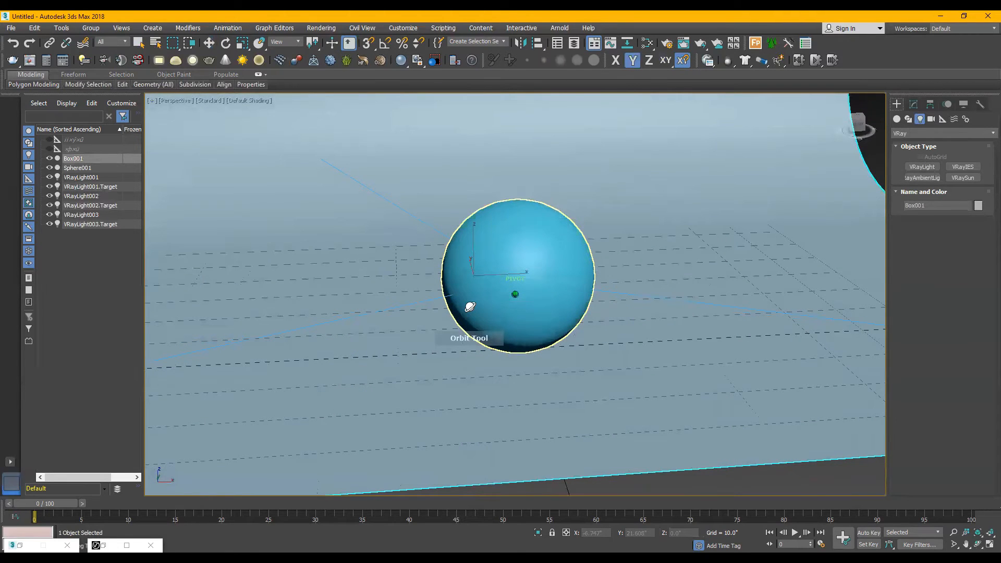
key("w")
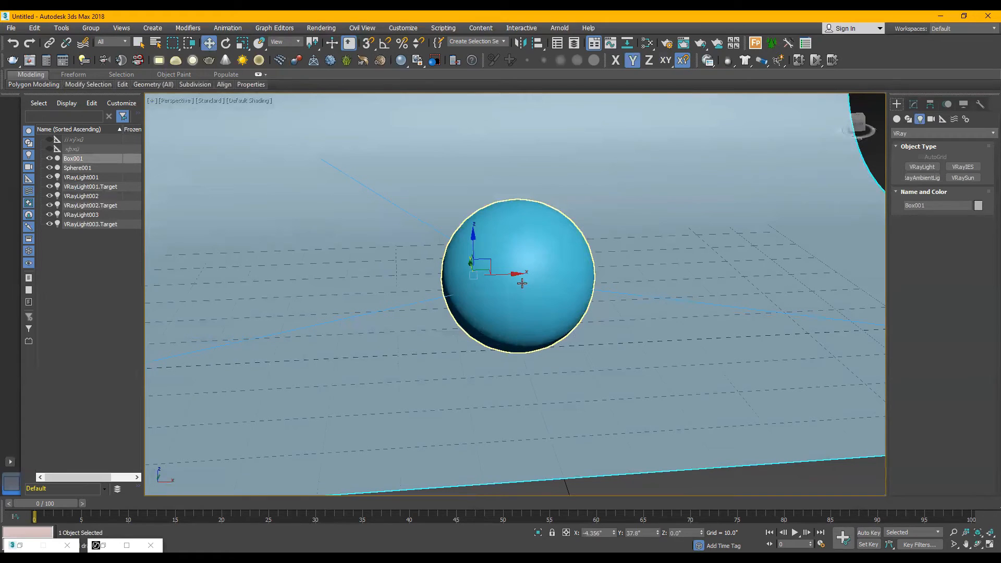
left_click(854, 128)
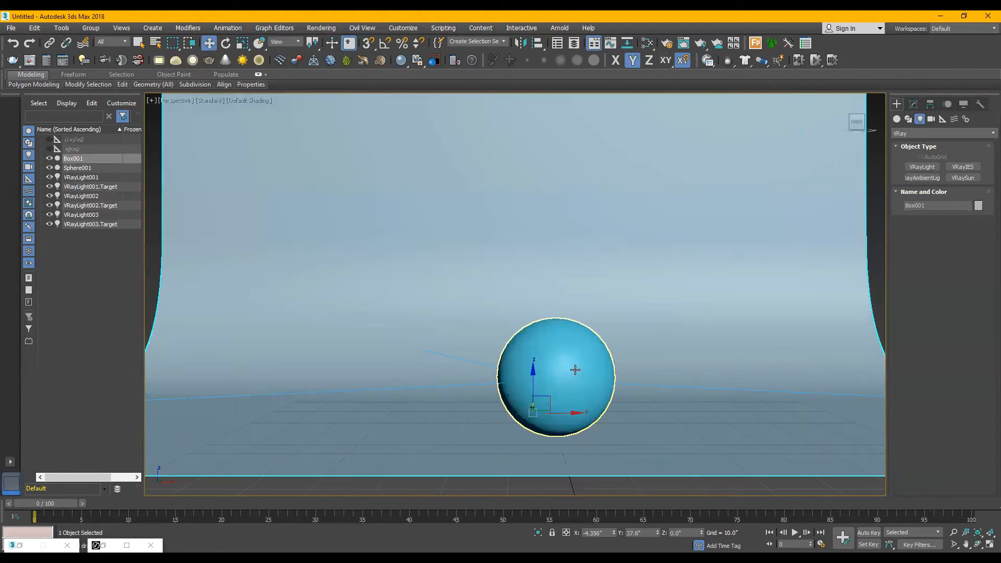
scroll(558, 363, "up", 3)
key("shift+w")
left_click_drag(539, 384, 547, 379)
left_click_drag(488, 293, 521, 392)
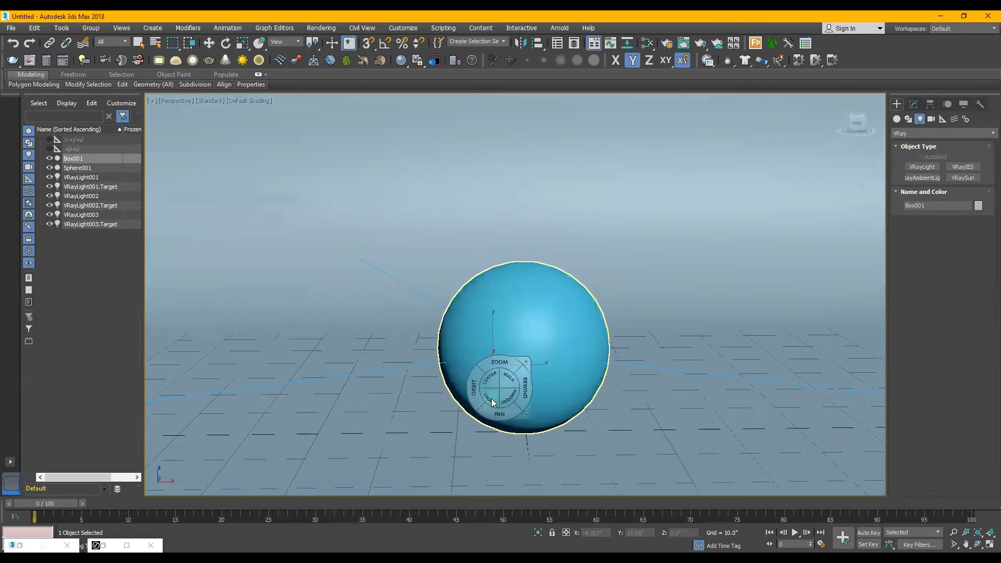
left_click_drag(493, 362, 471, 377)
key("w")
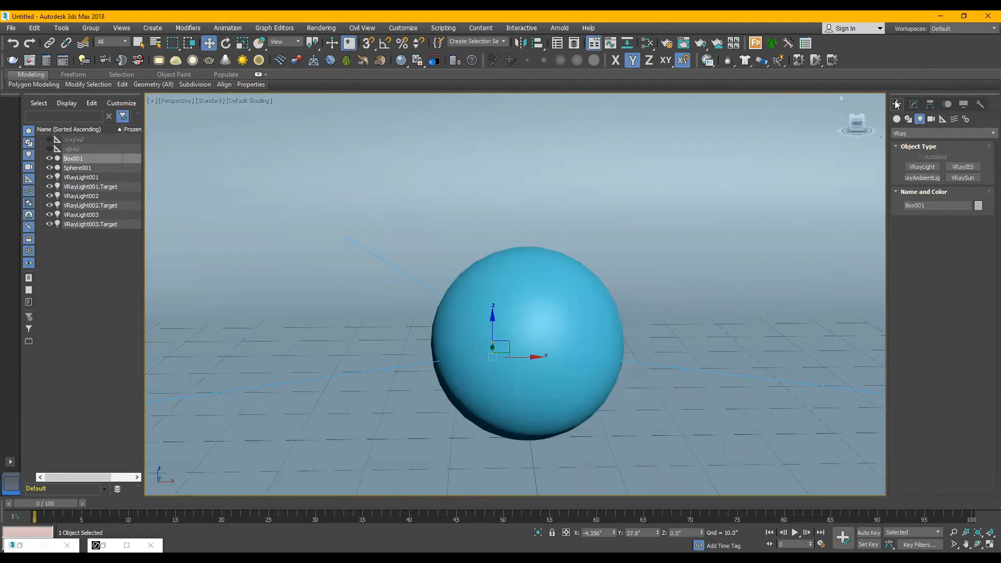
Step: Create a physical camera from the current Perspective view and check the viewport's list of available cameras
left_click(931, 120)
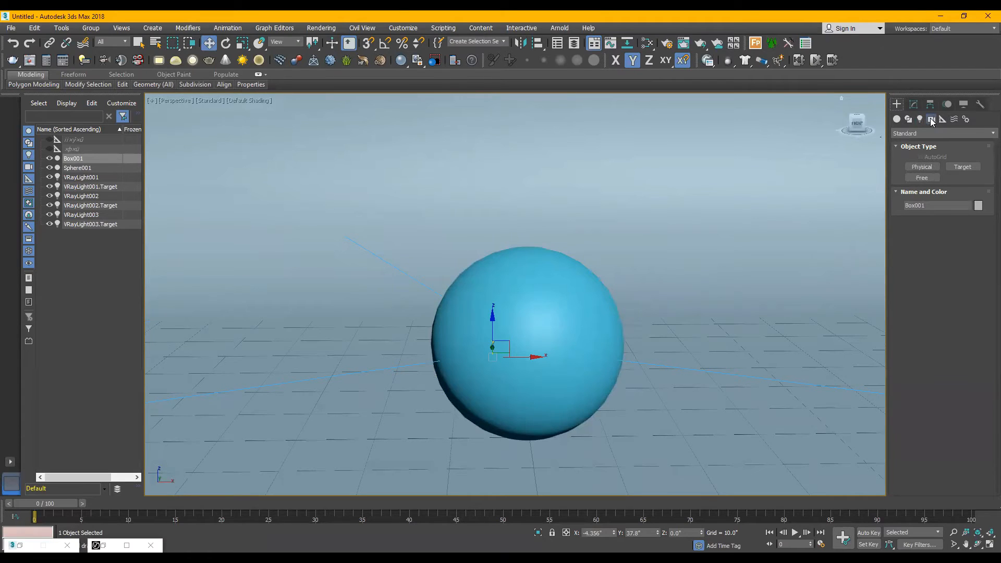
left_click(910, 135)
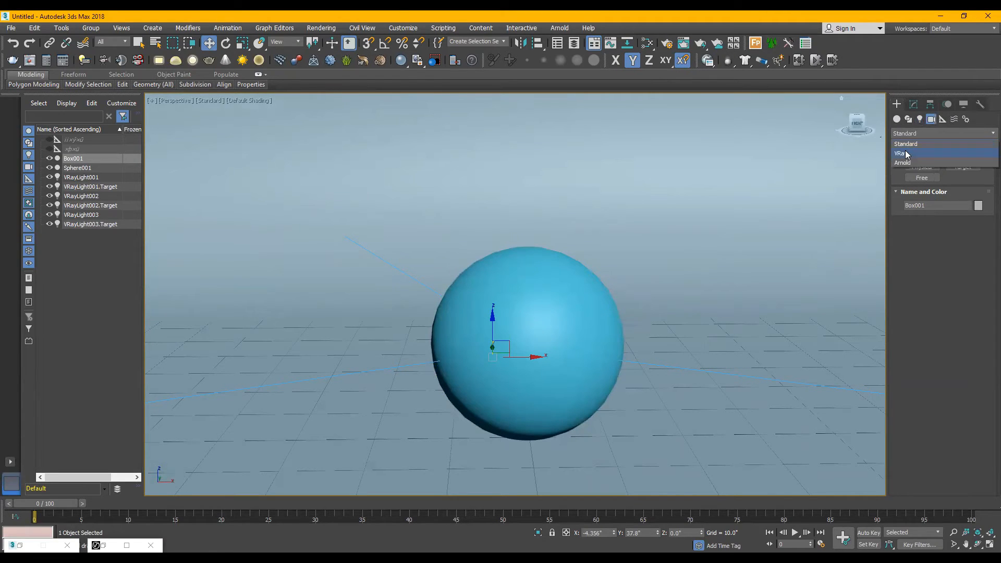
left_click(906, 154)
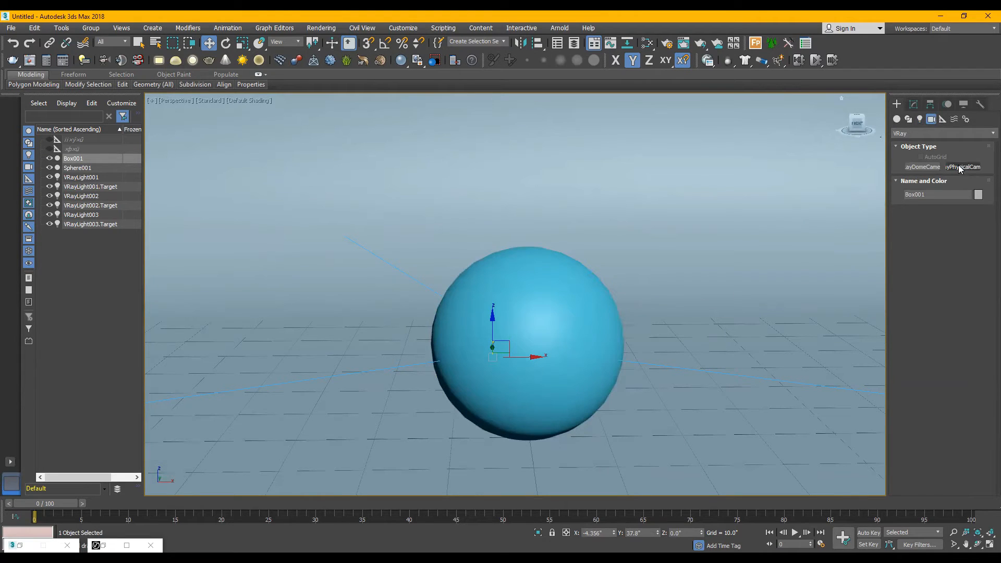
left_click(959, 166)
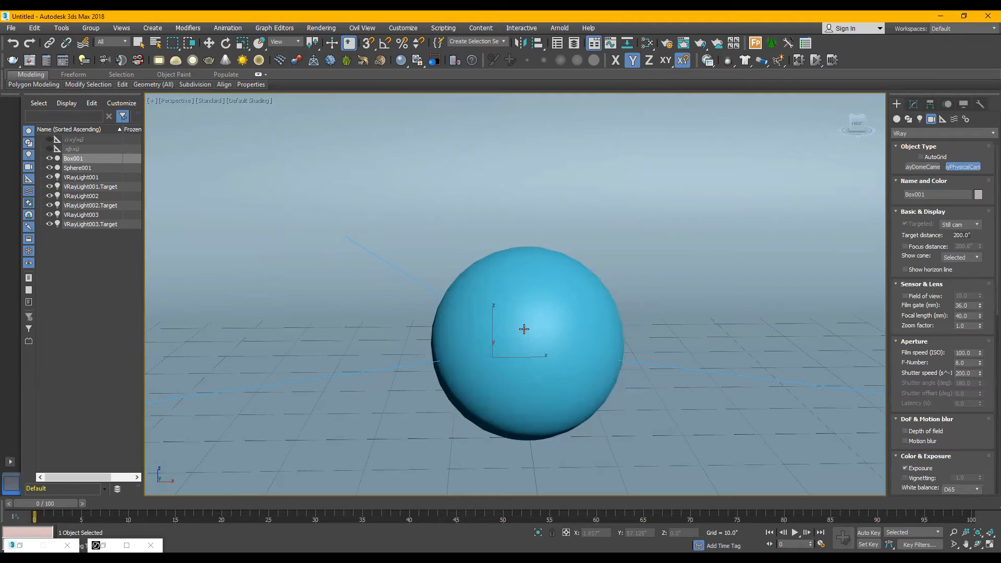
key("ctrl+c")
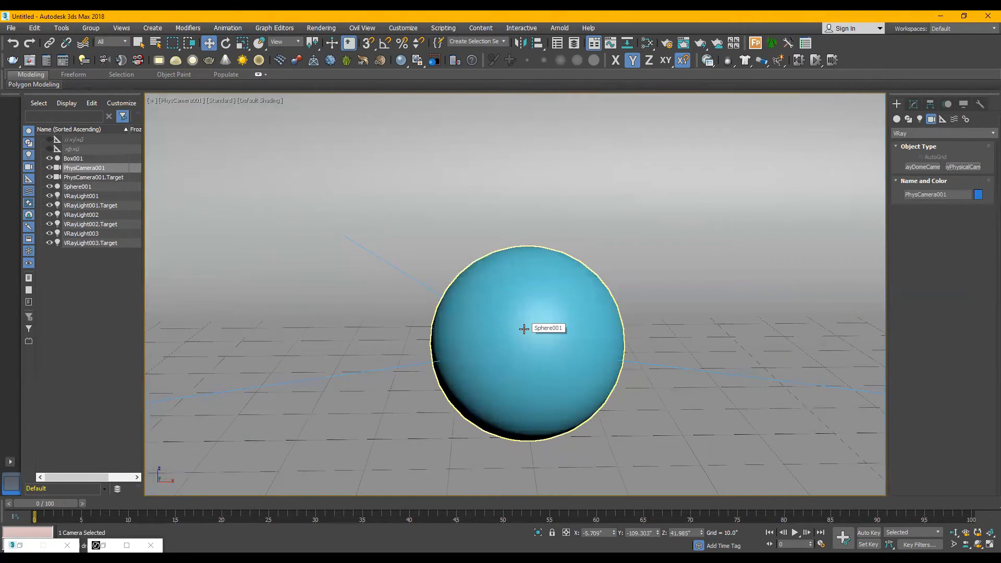
left_click(178, 103)
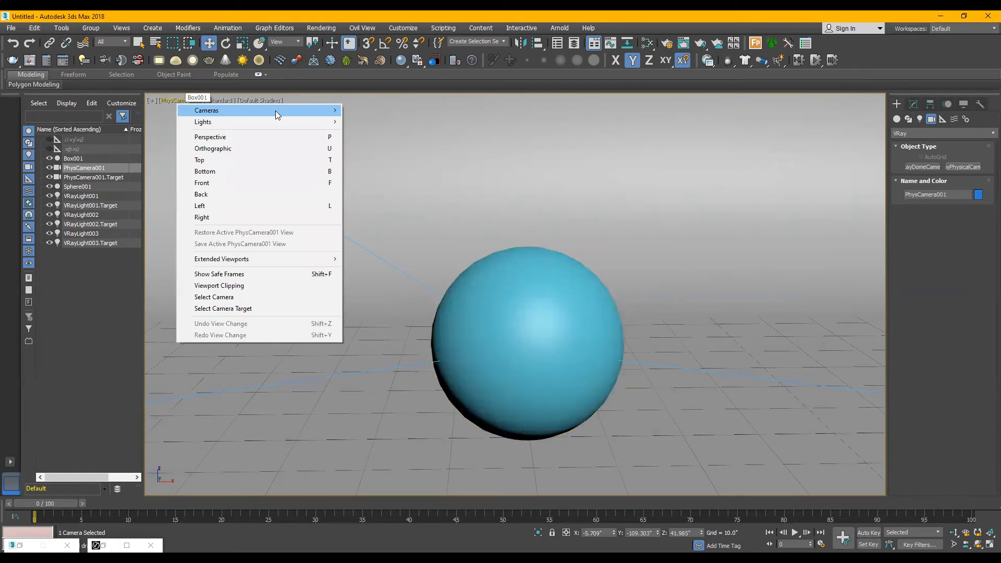
mouse_move(277, 111)
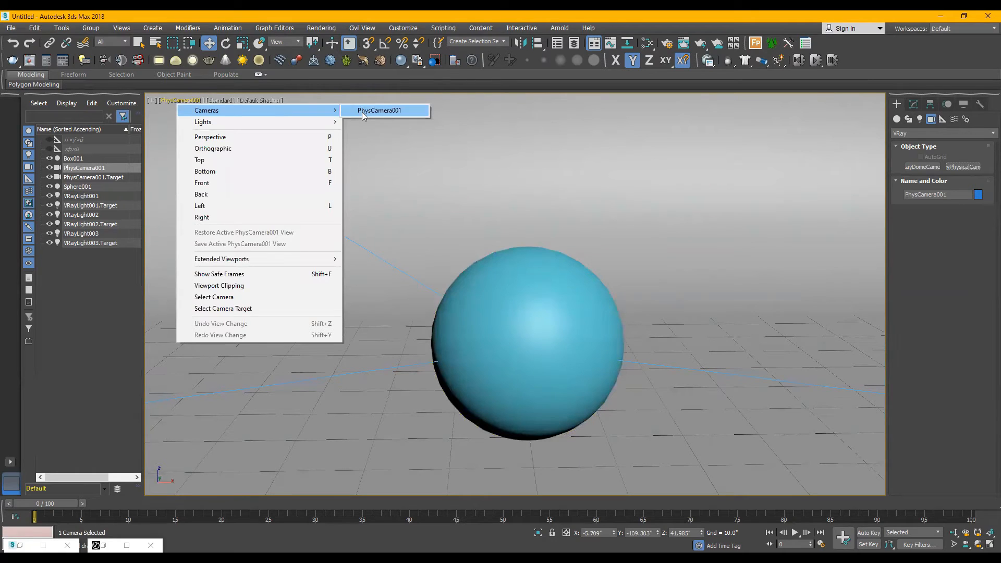
left_click(178, 102)
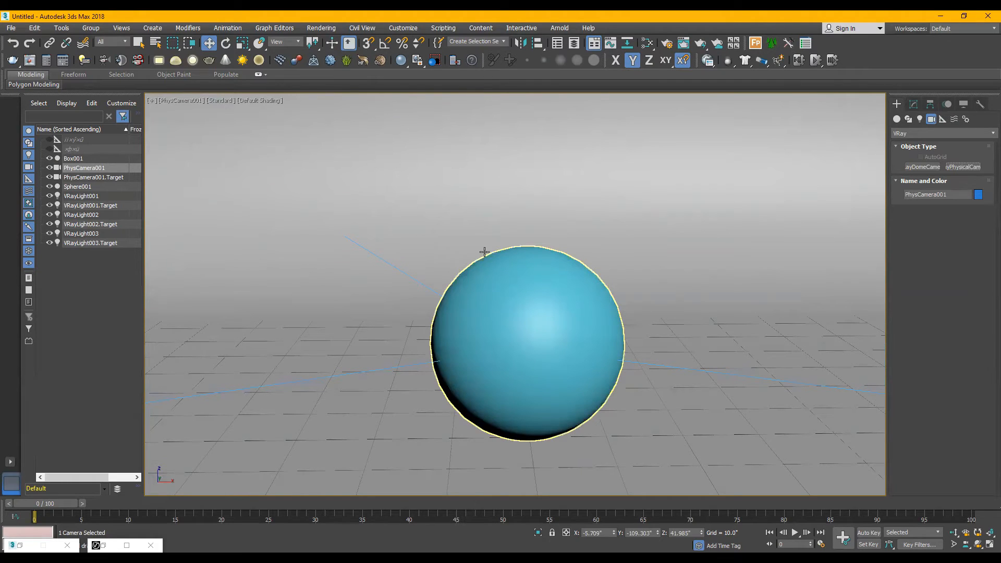
Step: Inspect the backdrop, lights and camera from an orbited Perspective view, and return the viewport to PhysCamera001
key("shift+q")
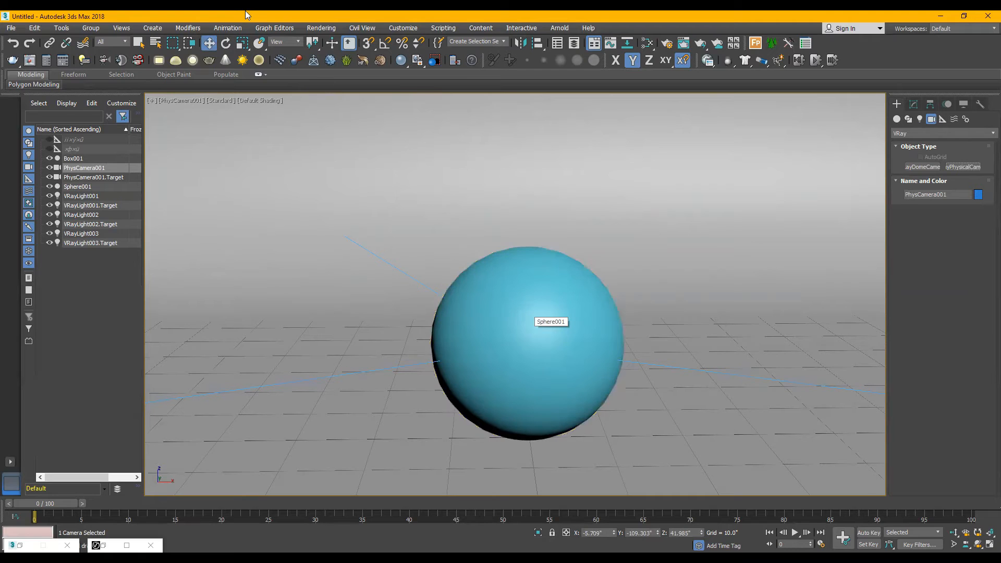
left_click(181, 100)
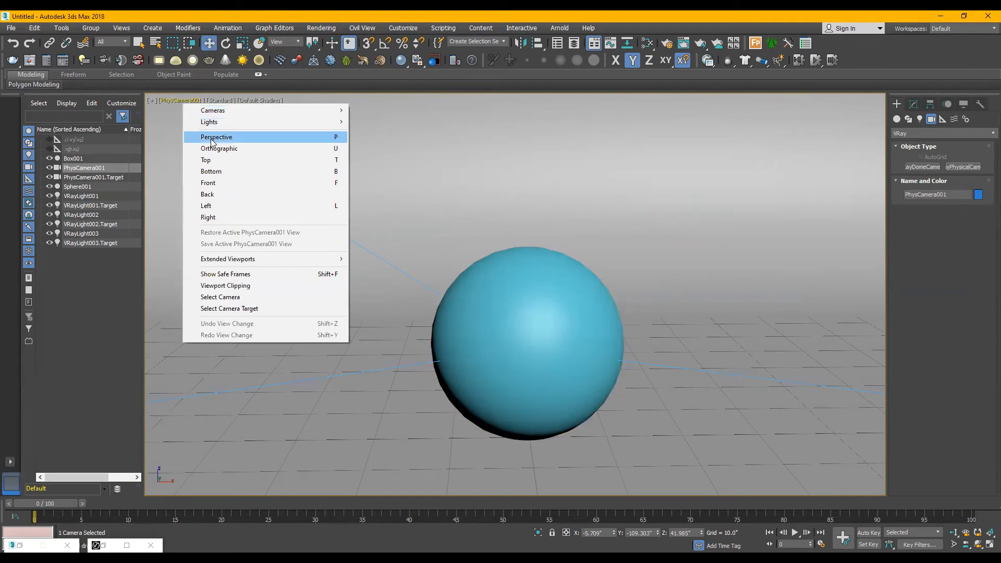
left_click(212, 138)
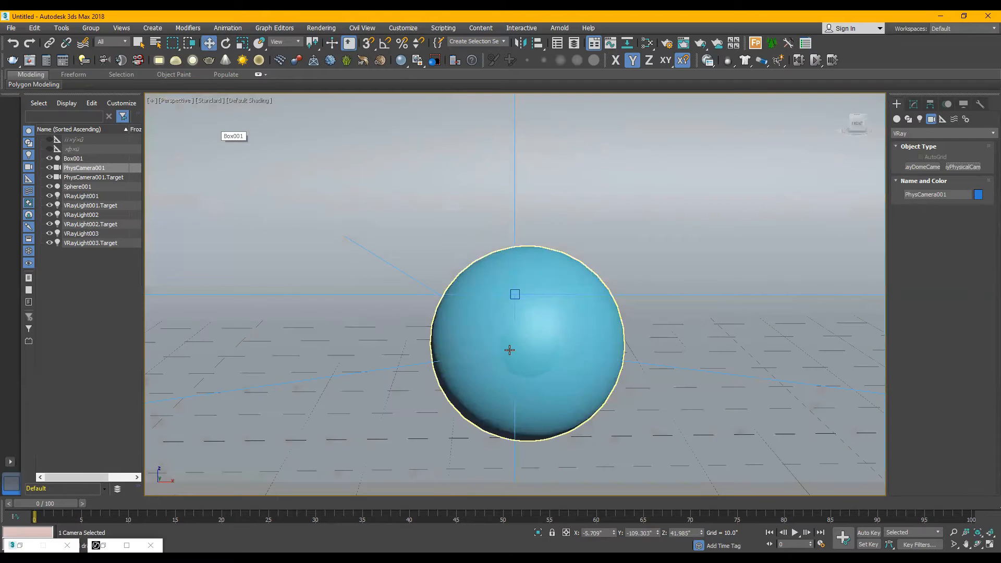
scroll(504, 339, "down", 6)
left_click(841, 240)
scroll(504, 339, "down", 3)
middle_click_drag(441, 340, 589, 360, "alt")
scroll(588, 336, "up", 5)
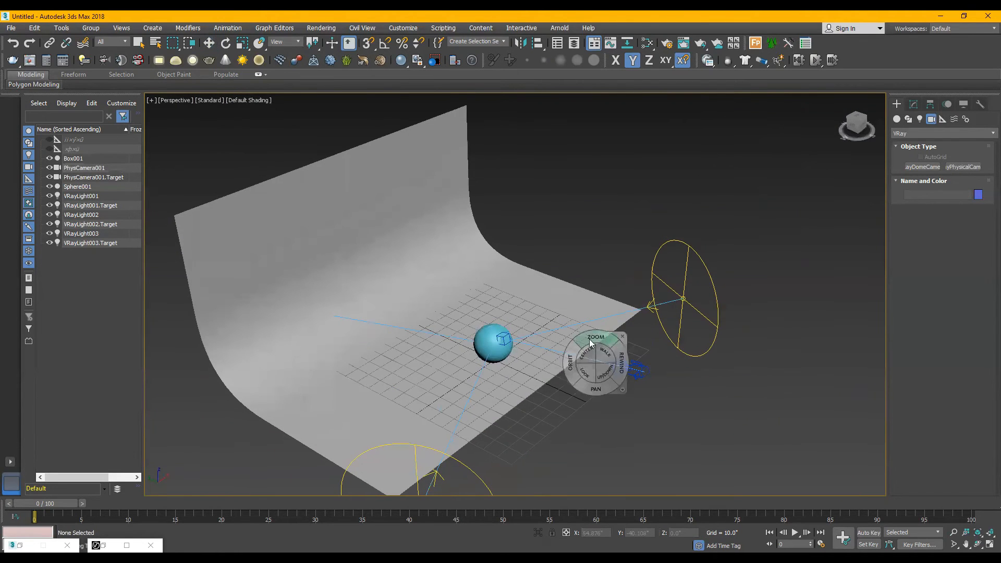
left_click_drag(545, 325, 523, 295)
key("Escape")
left_click(175, 100)
left_click(383, 109)
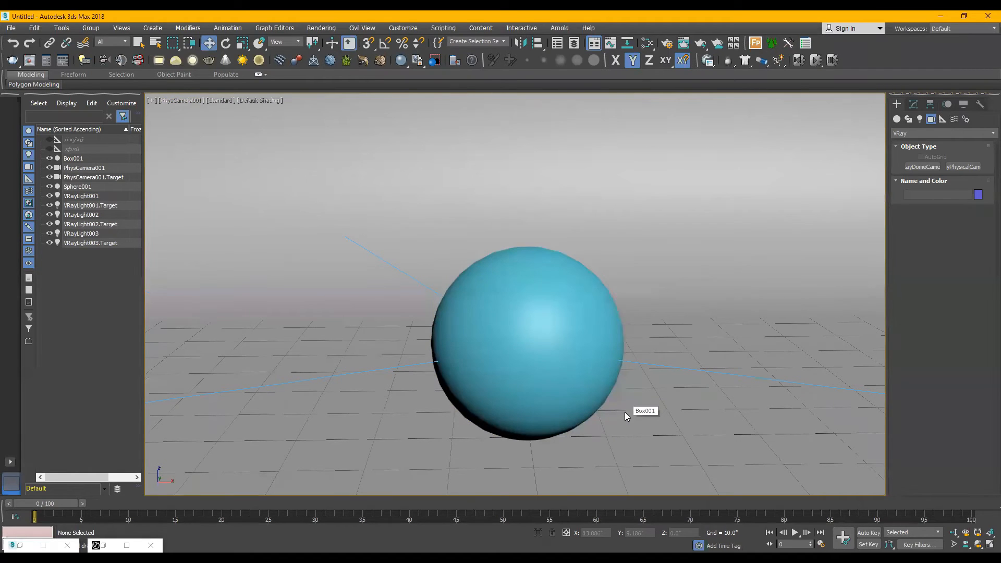
Step: Test-render the PhysCamera001 view, stop the render and close the V-Ray frame buffer
left_click(616, 440)
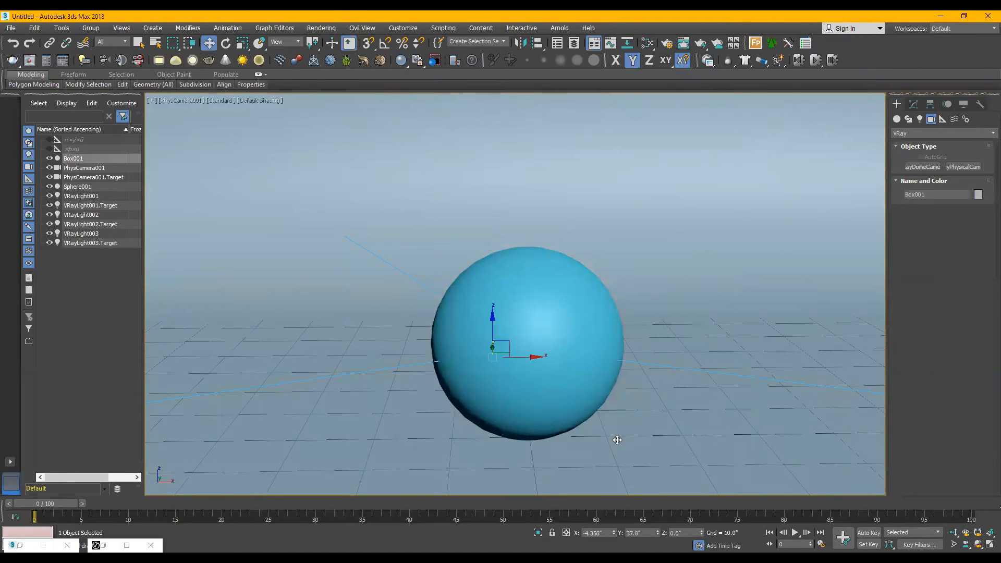
key("shift+q")
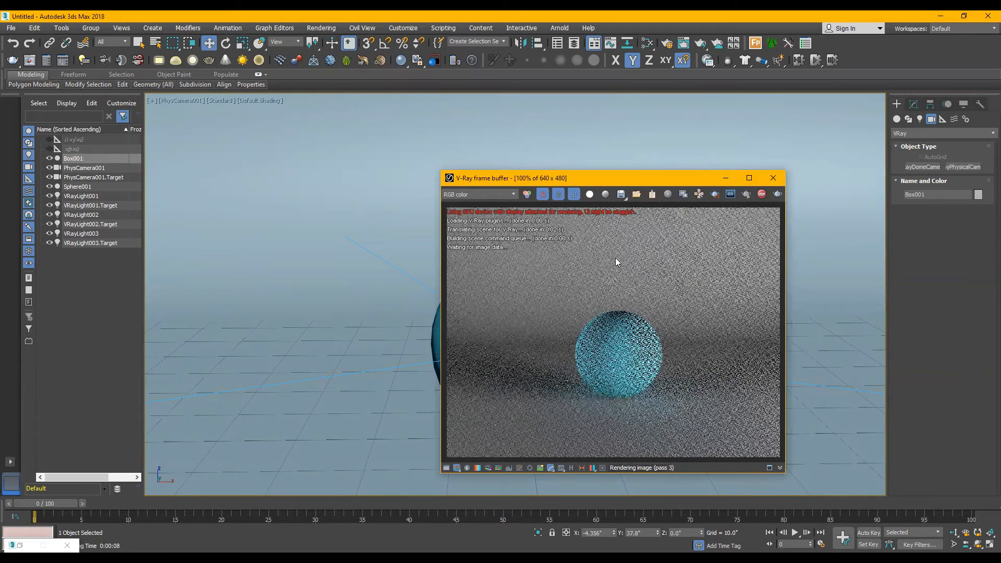
scroll(611, 378, "up", 1)
scroll(611, 377, "down", 1)
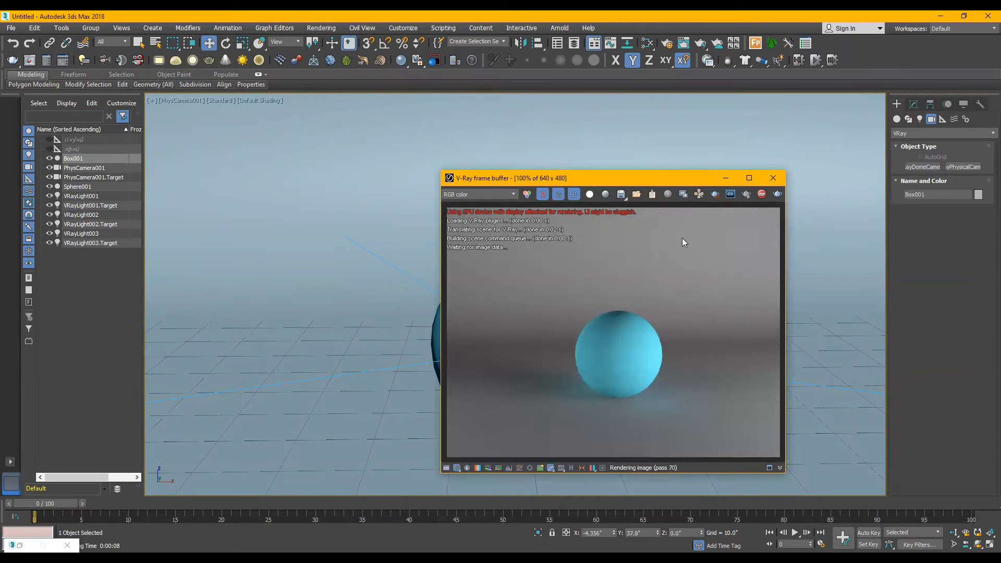
left_click(763, 194)
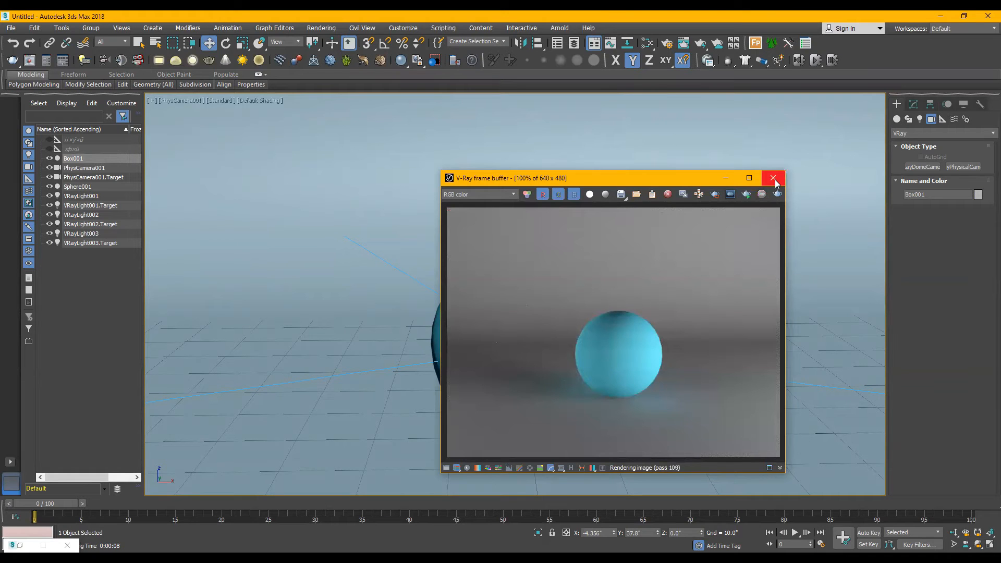
left_click(773, 177)
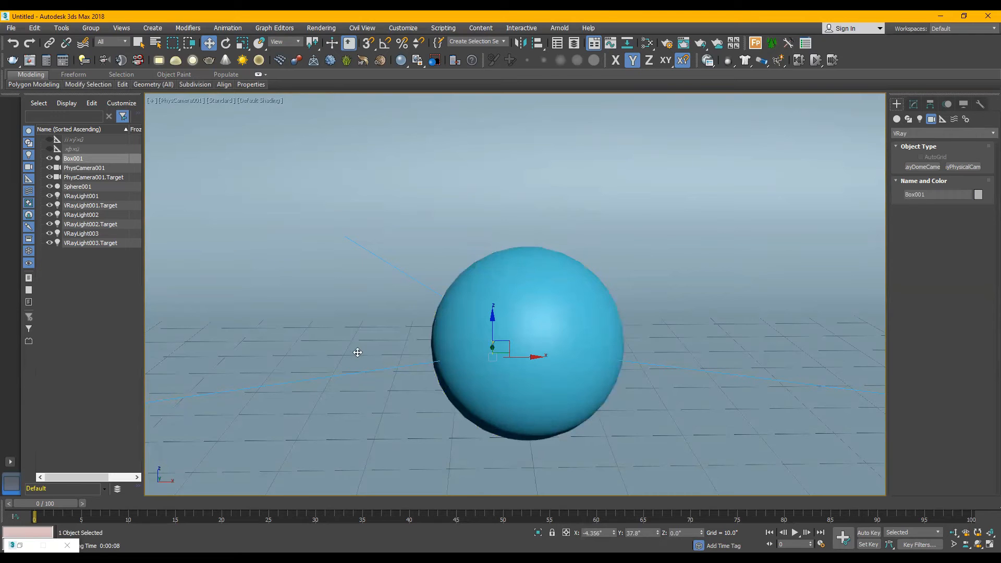
Step: Render the PhysCamera001 view again in a maximized V-Ray frame buffer, restore the window, zoom the image to 50% and minimize the buffer
key("shift+q")
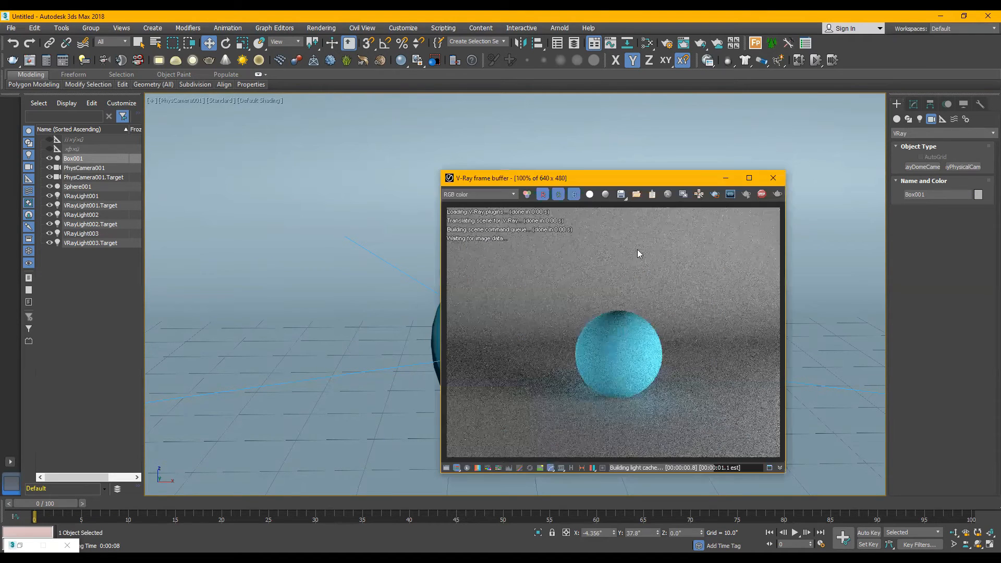
left_click(747, 196)
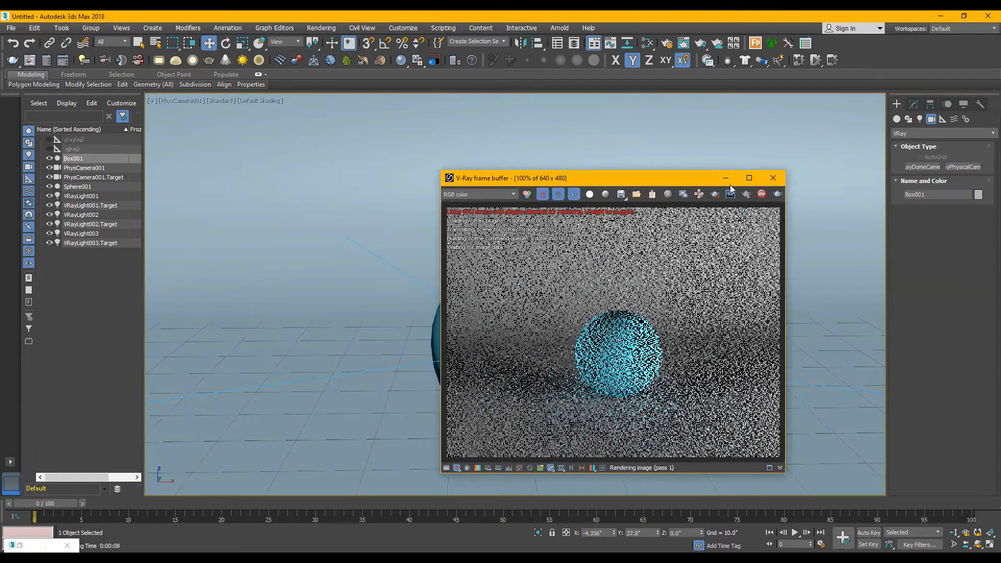
left_click(749, 179)
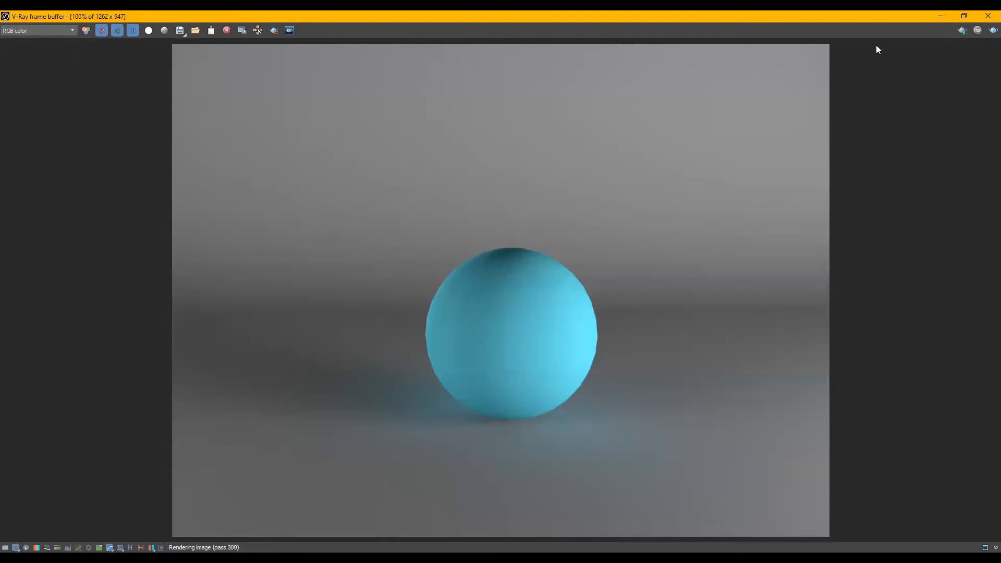
key("super+Down")
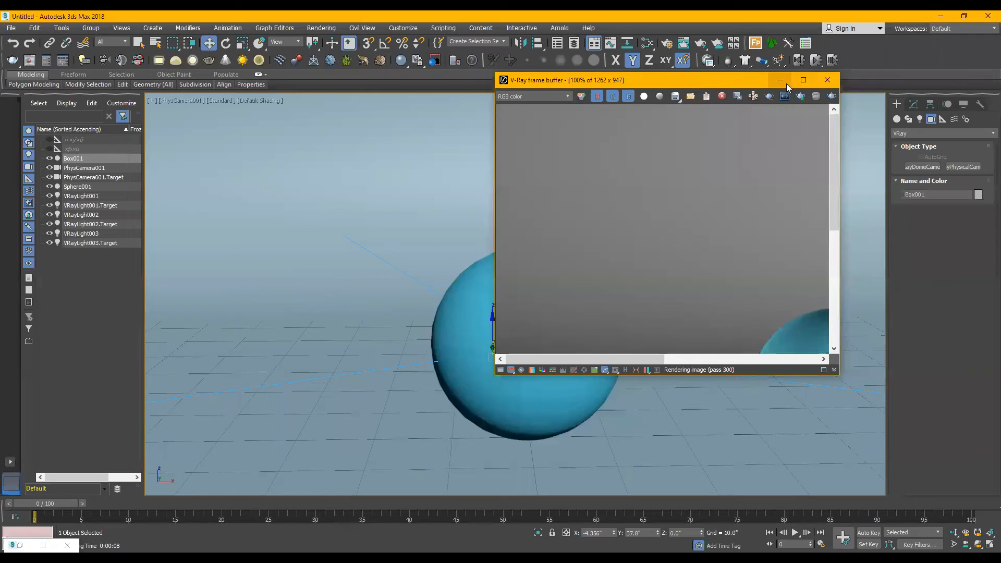
scroll(675, 197, "down", 1)
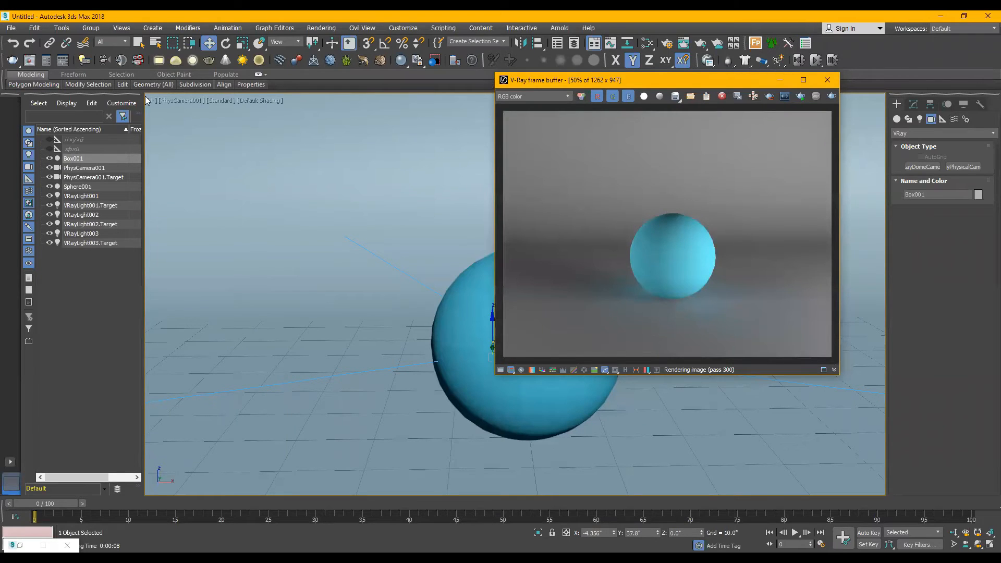
key("super+Down")
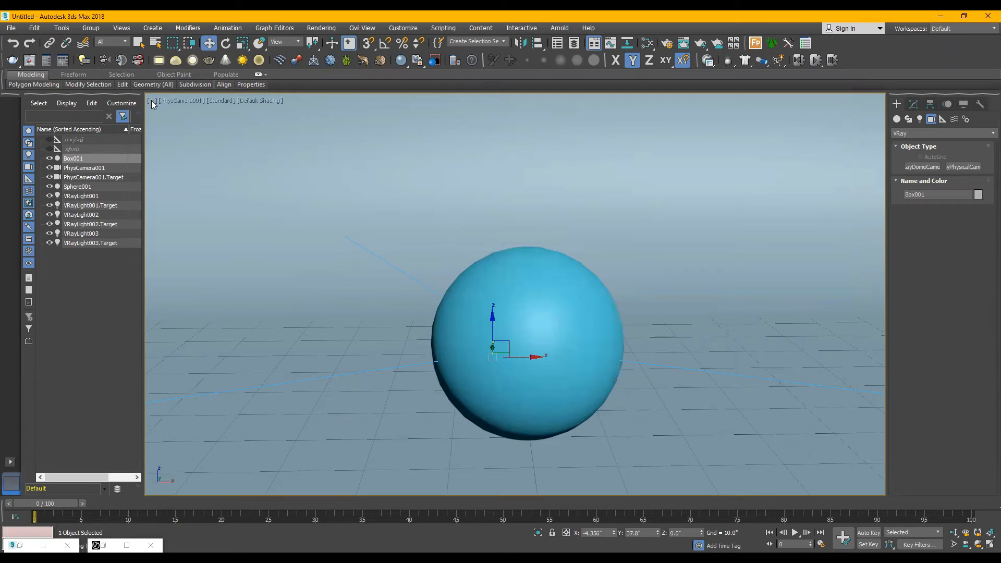
Step: Restore the four-viewport layout and draw a V-Ray plane light, about 258.8" by 64.1", over the backdrop's rear part in the Top viewport
left_click(151, 101)
left_click(177, 110)
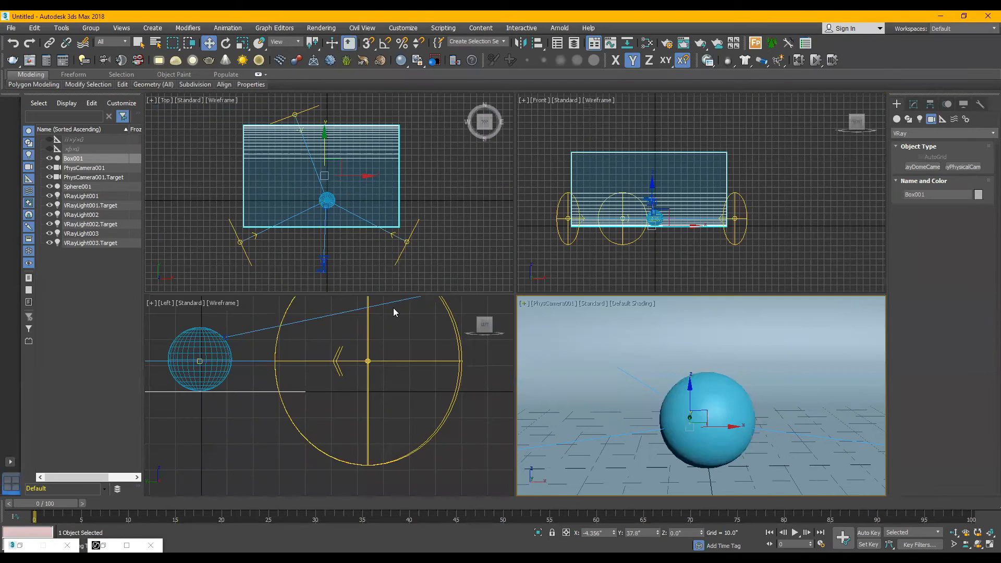
left_click(470, 190)
middle_click_drag(348, 188, 361, 206)
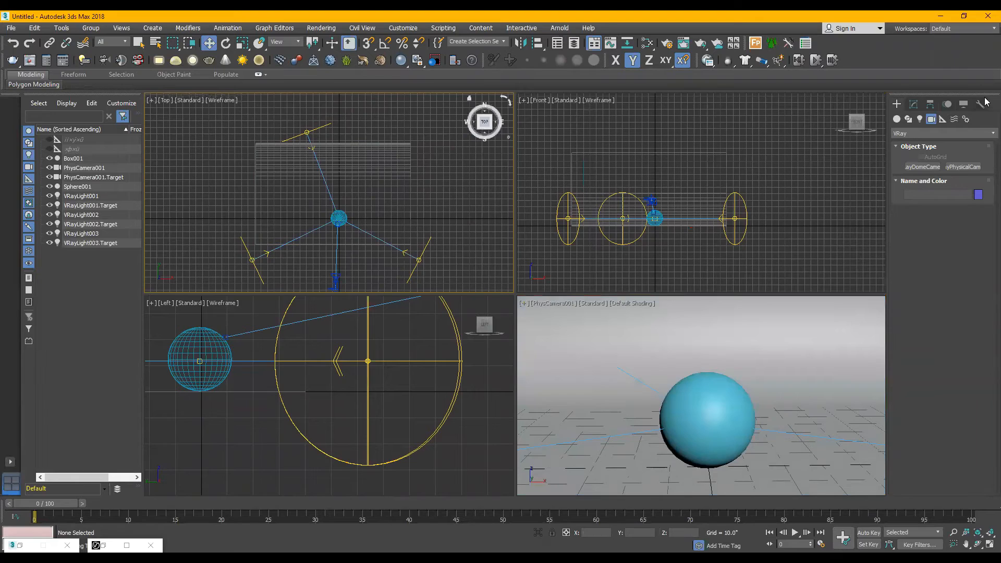
left_click(920, 119)
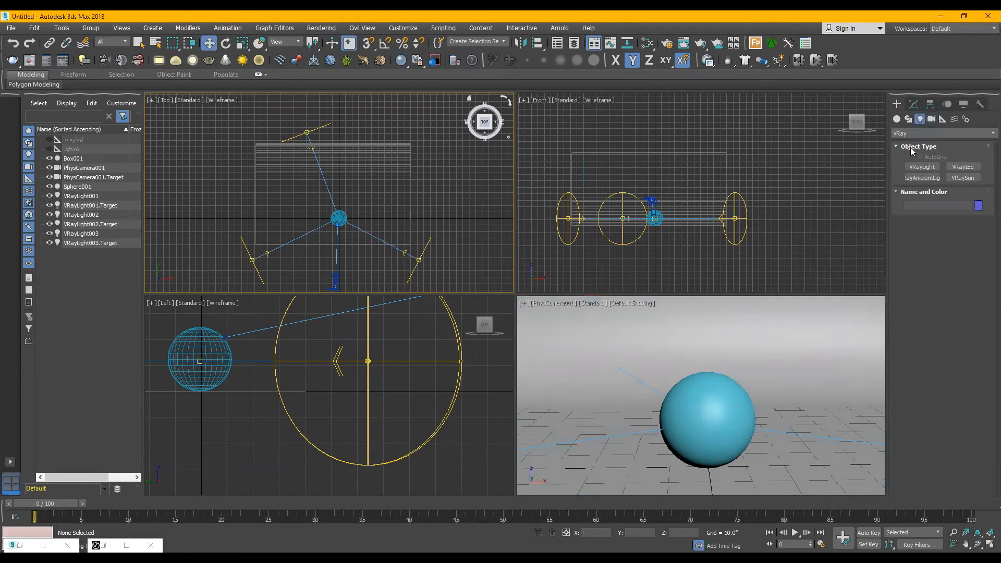
left_click(921, 167)
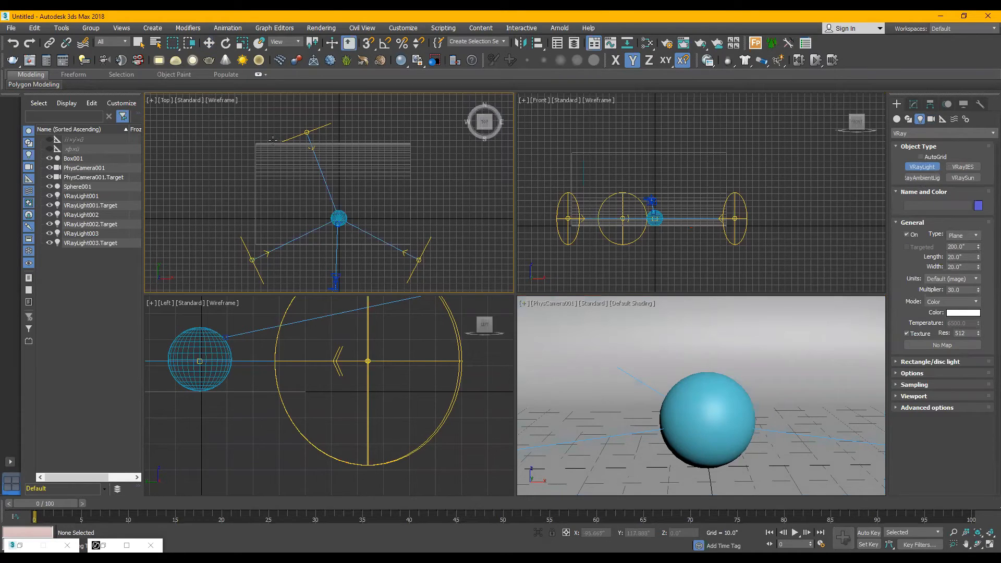
left_click_drag(246, 140, 413, 181)
key("w")
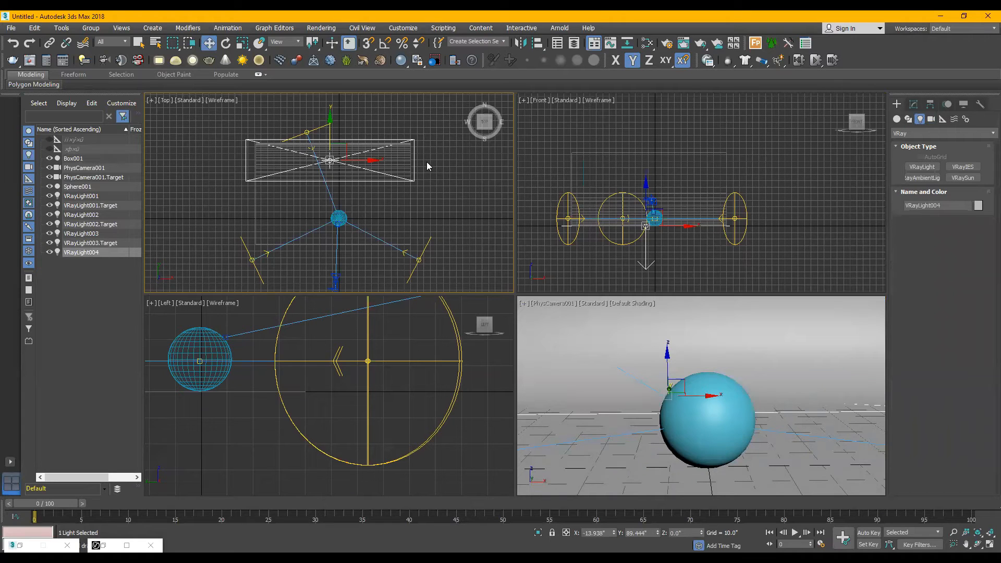
Step: Raise the new plane light above the backdrop in the Left viewport, to about Z 114.6
scroll(430, 390, "down", 5)
scroll(430, 390, "down", 1)
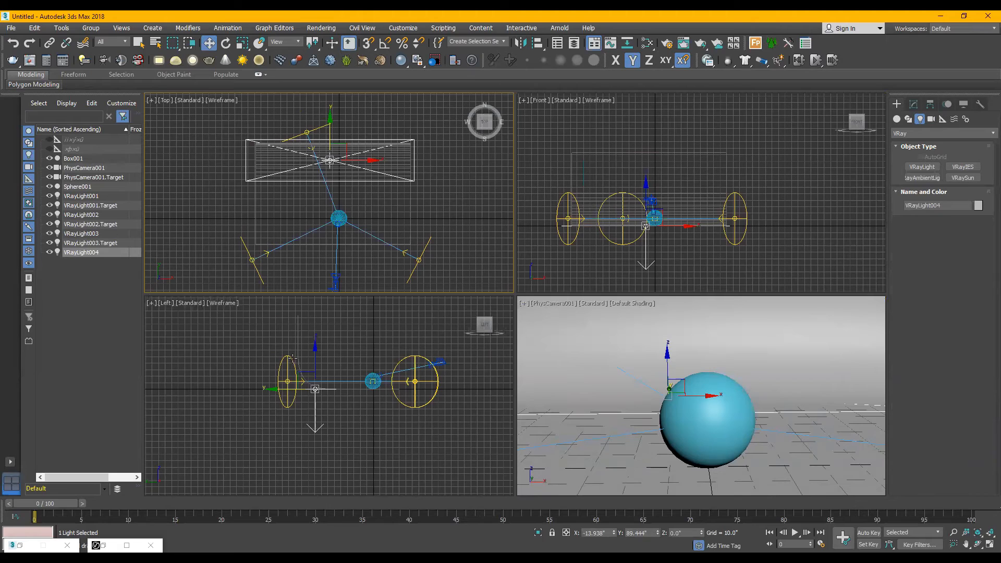
scroll(290, 356, "up", 3)
scroll(285, 468, "down", 2)
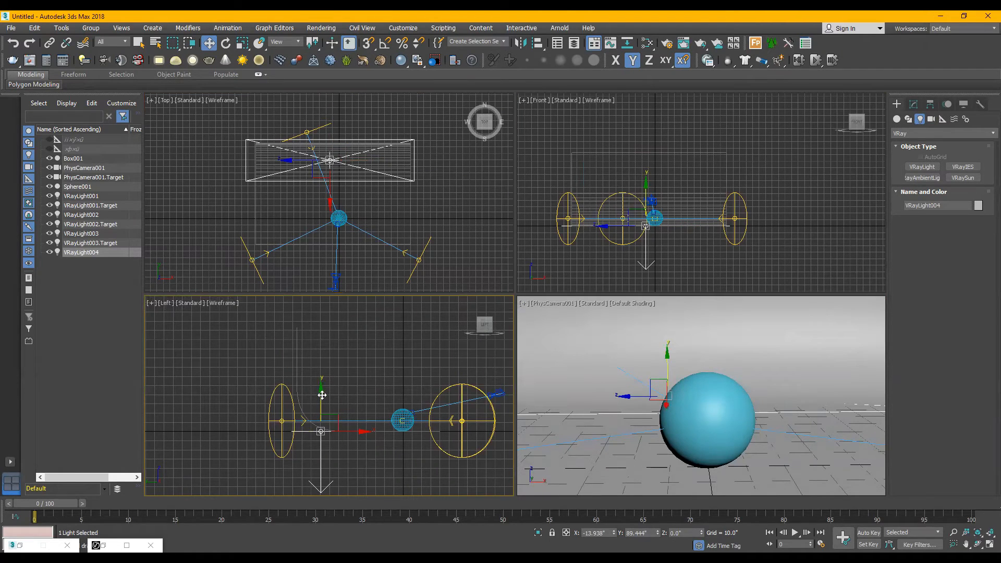
left_click_drag(321, 395, 339, 299)
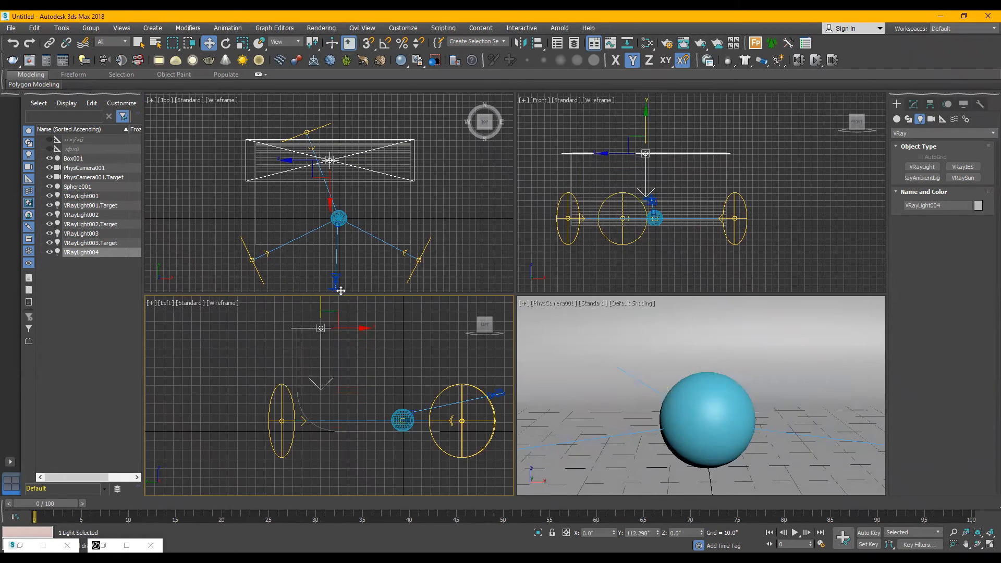
Step: Tilt the plane light toward the backdrop wall in the Left viewport and move it to about Y 55.4, Z 76.0
key("e")
left_click_drag(353, 317, 368, 346)
scroll(359, 406, "down", 3)
scroll(347, 383, "up", 3)
key("w")
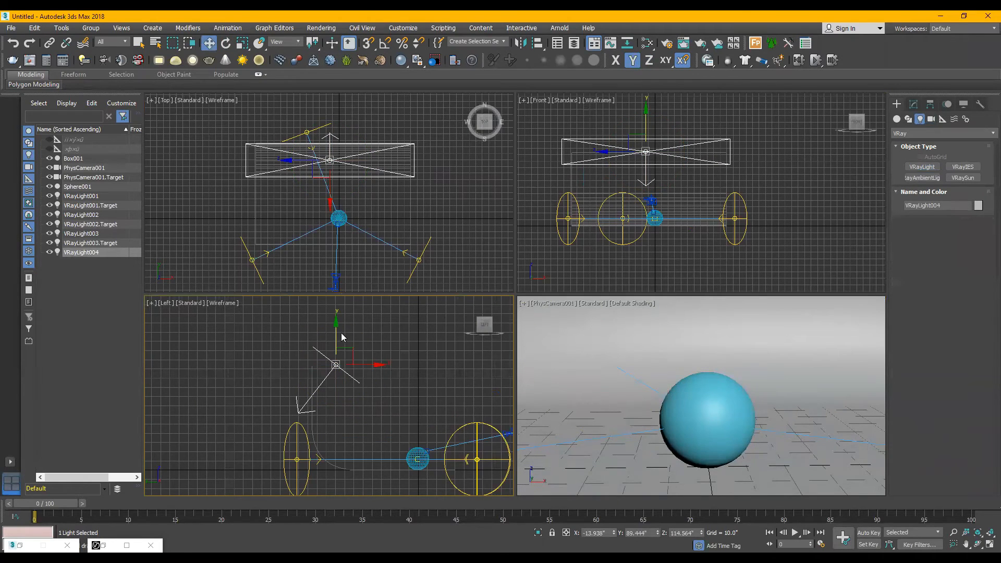
left_click_drag(350, 348, 381, 383)
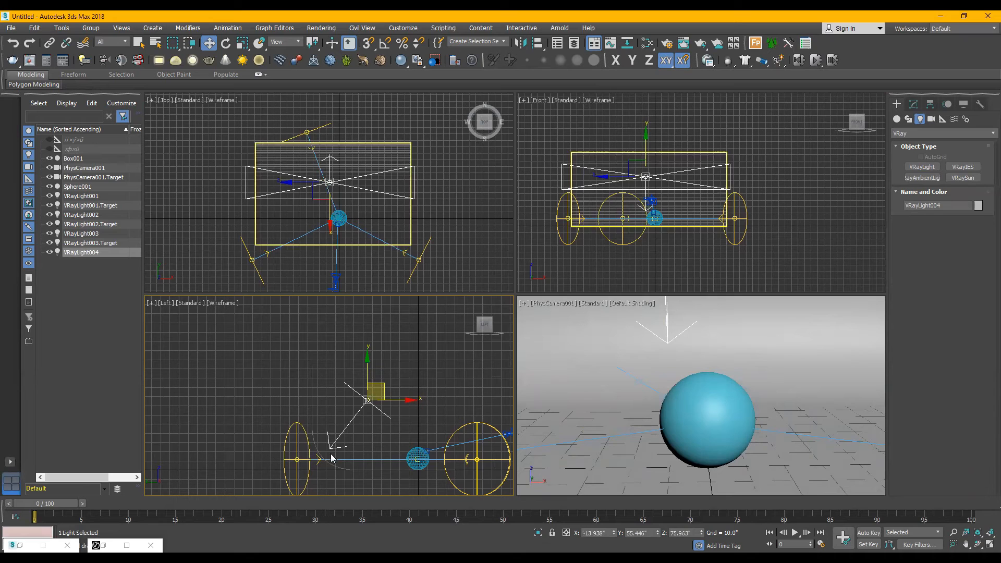
Step: Reopen the V-Ray frame buffer, select the plane light and start an interactive render of the PhysCamera001 view
left_click(584, 387)
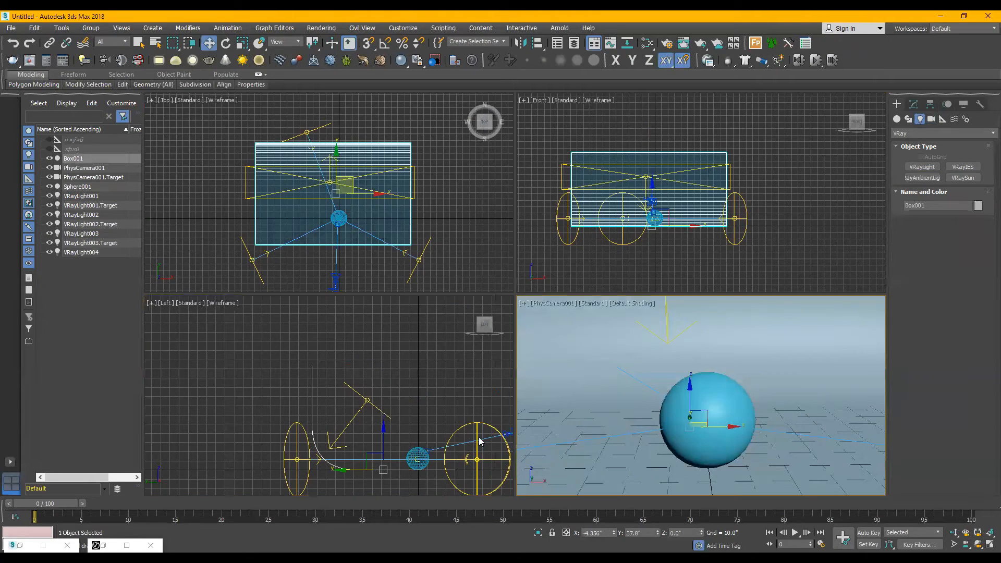
left_click(103, 546)
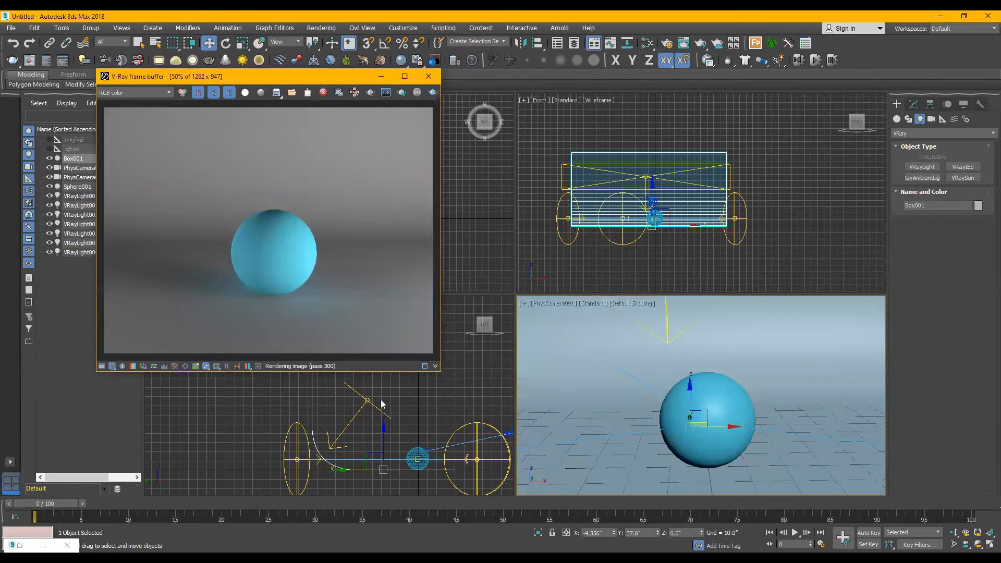
left_click(371, 405)
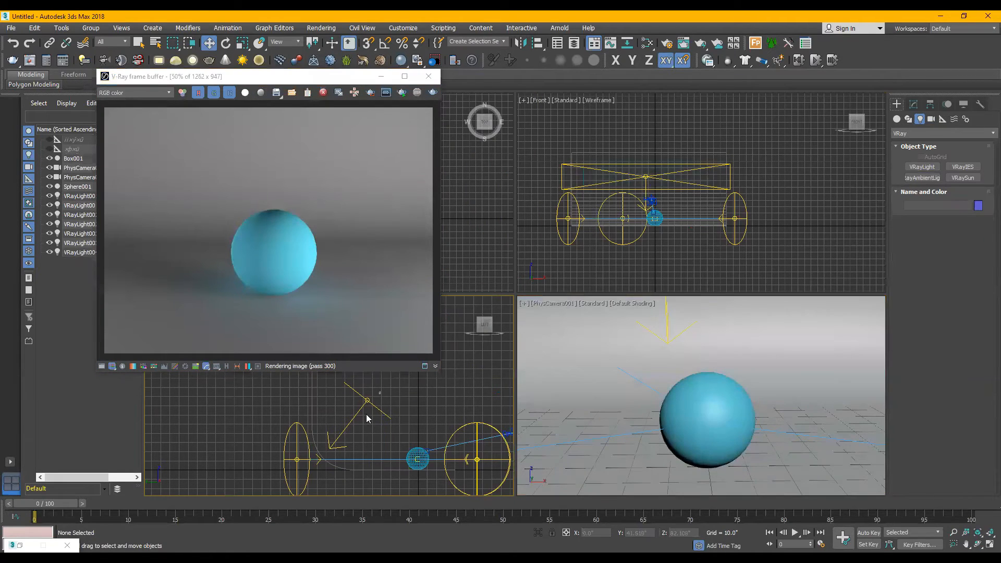
left_click(402, 94)
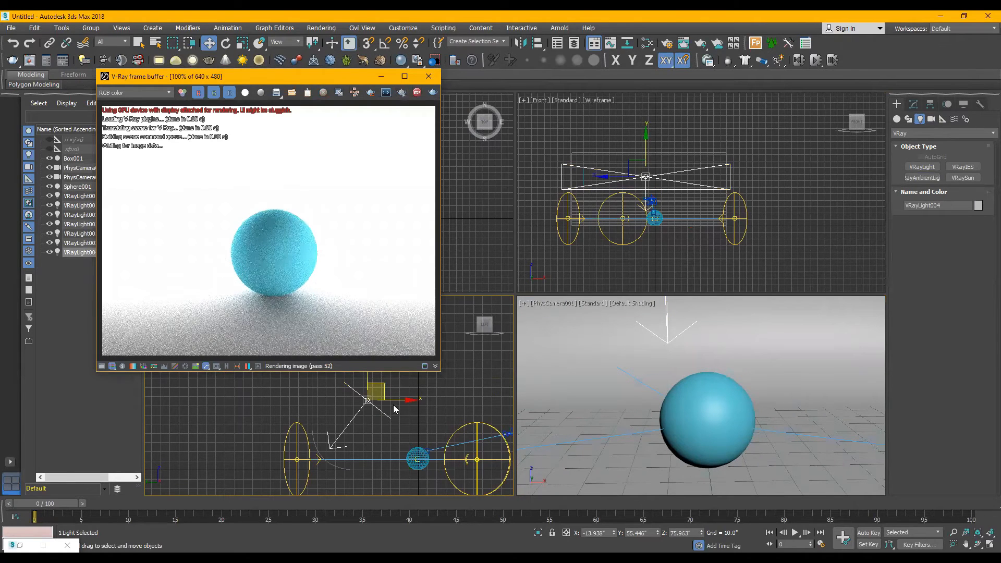
Step: Set the plane light's multiplier to 5, reduce it to 2, and switch the light off and on to compare the render
left_click(913, 105)
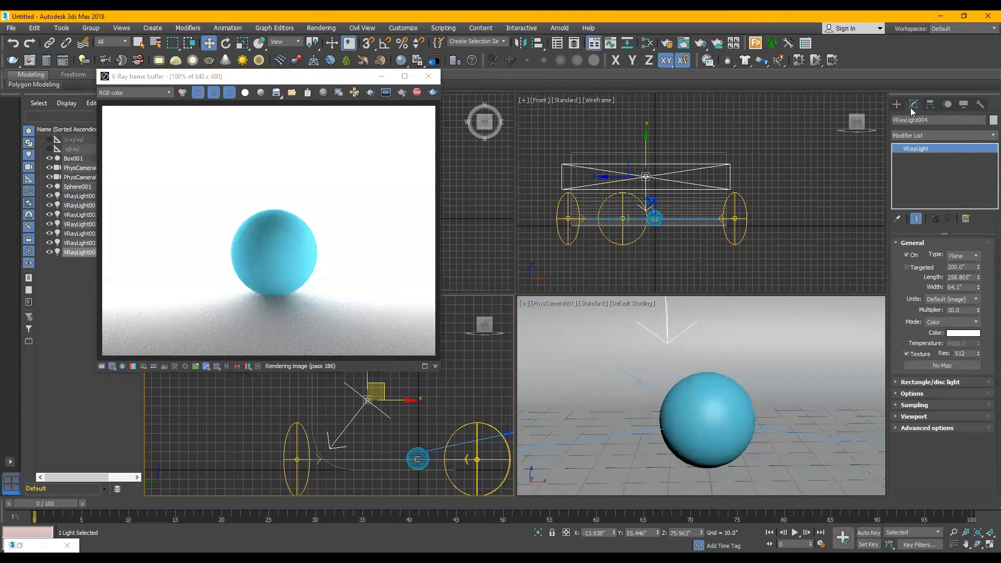
double_click(963, 309)
type("5")
key("Return")
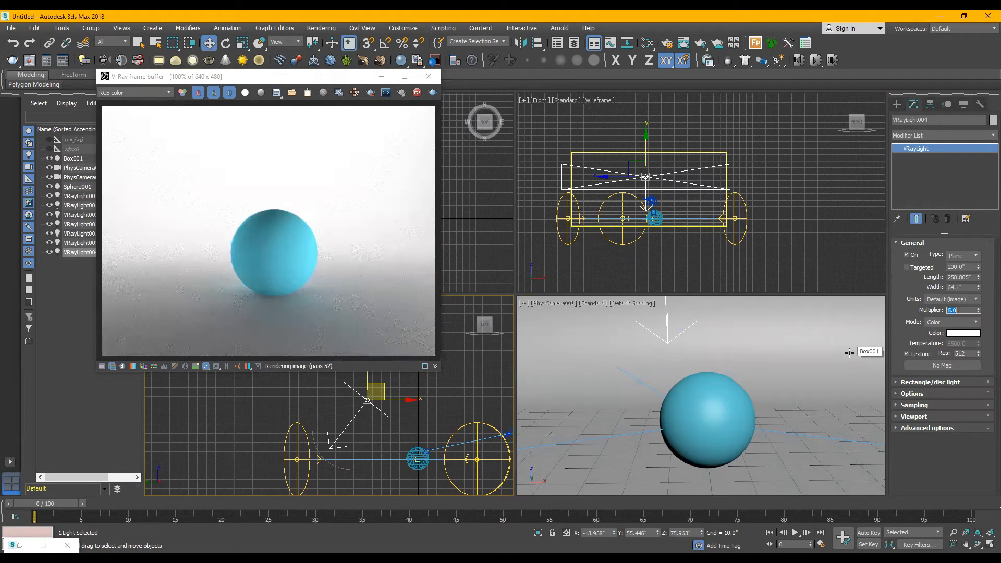
type("2")
key("Return")
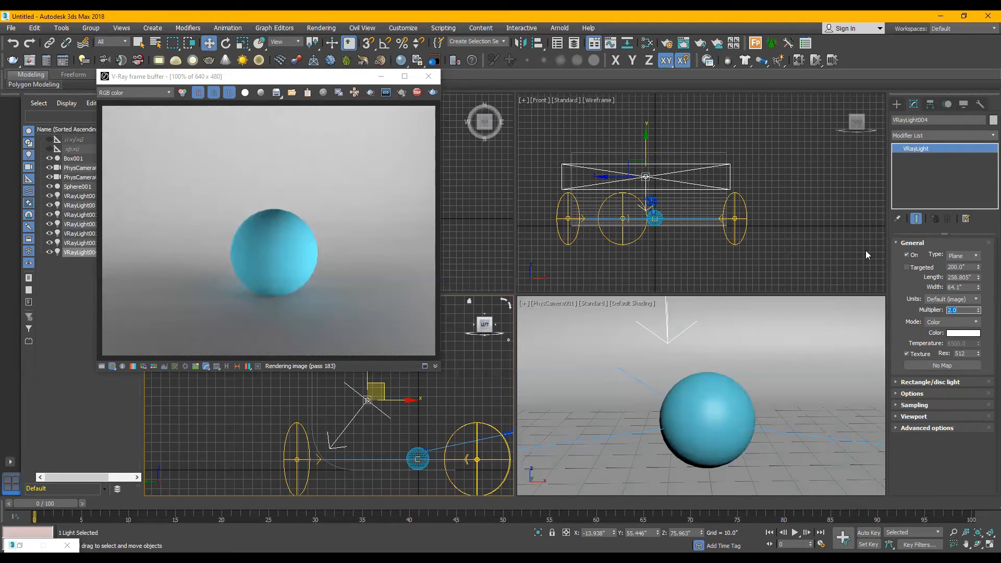
left_click(907, 256)
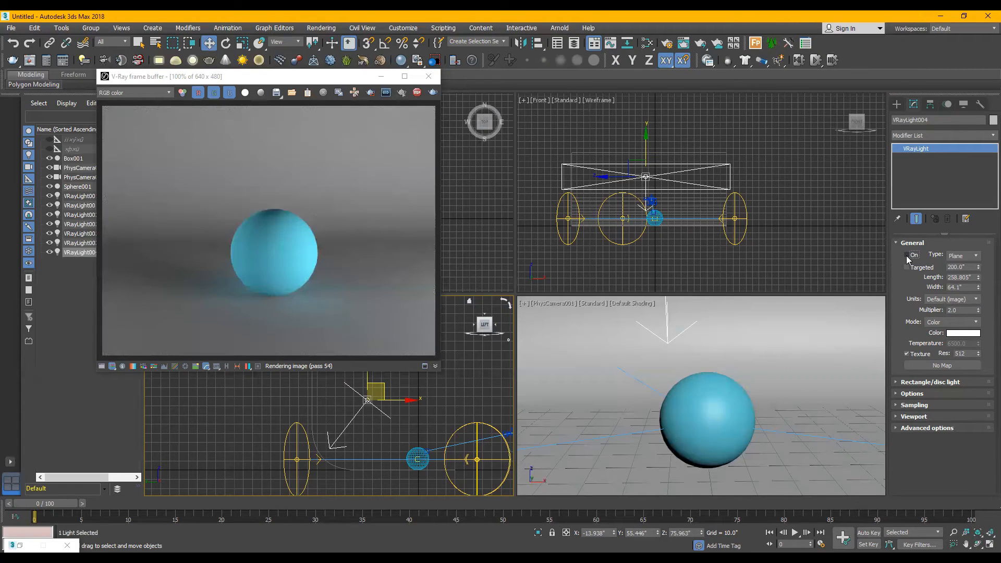
left_click(907, 255)
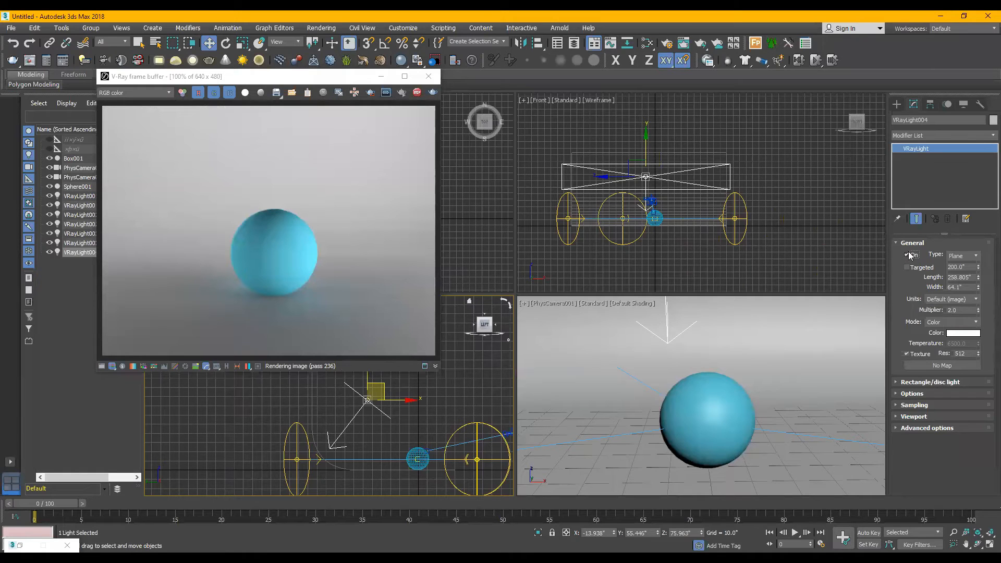
Step: Try multipliers of 1 and 1.5 on the plane light and return to 1, comparing the interactive render
left_click(949, 310)
type("1")
key("Return")
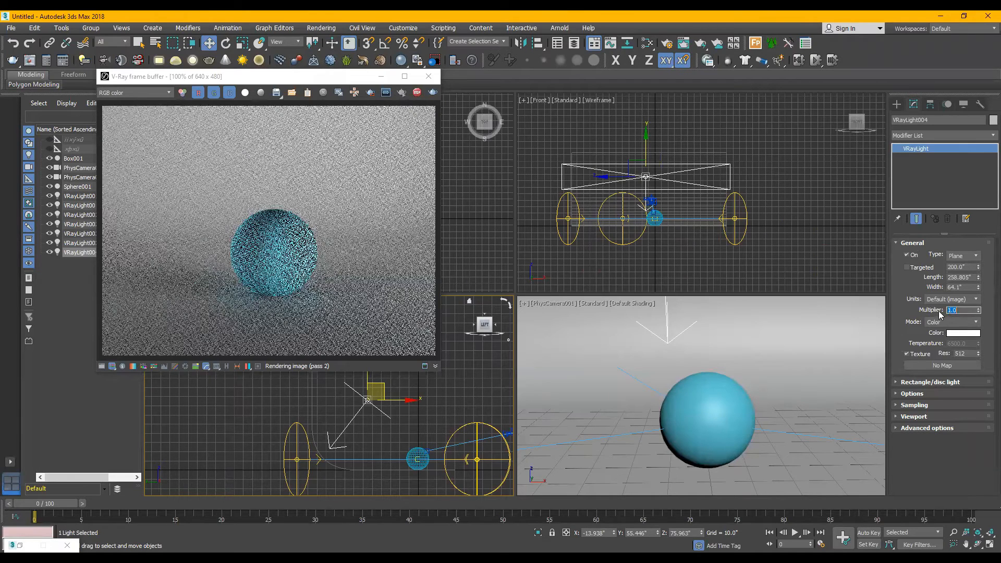
type("1.5")
key("Return")
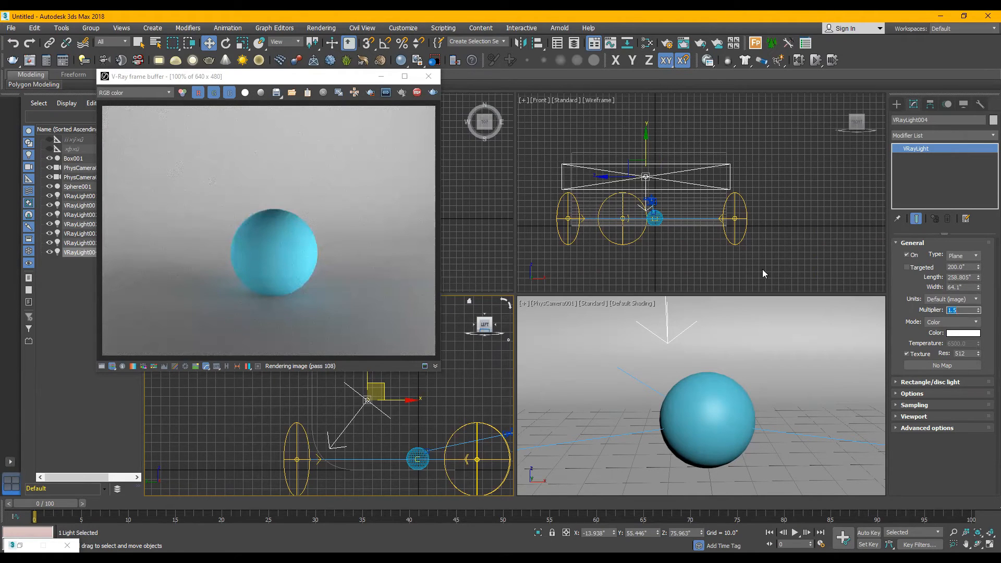
type("1")
key("Return")
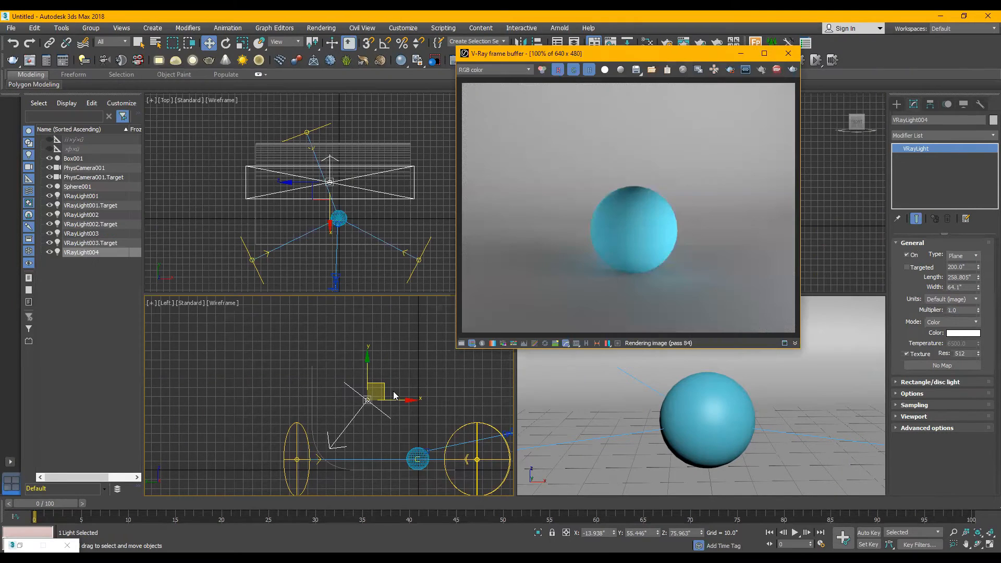
Step: Lower the plane light to about Z 66.9 in the Left viewport and make it invisible to the camera
left_click_drag(365, 368, 368, 381)
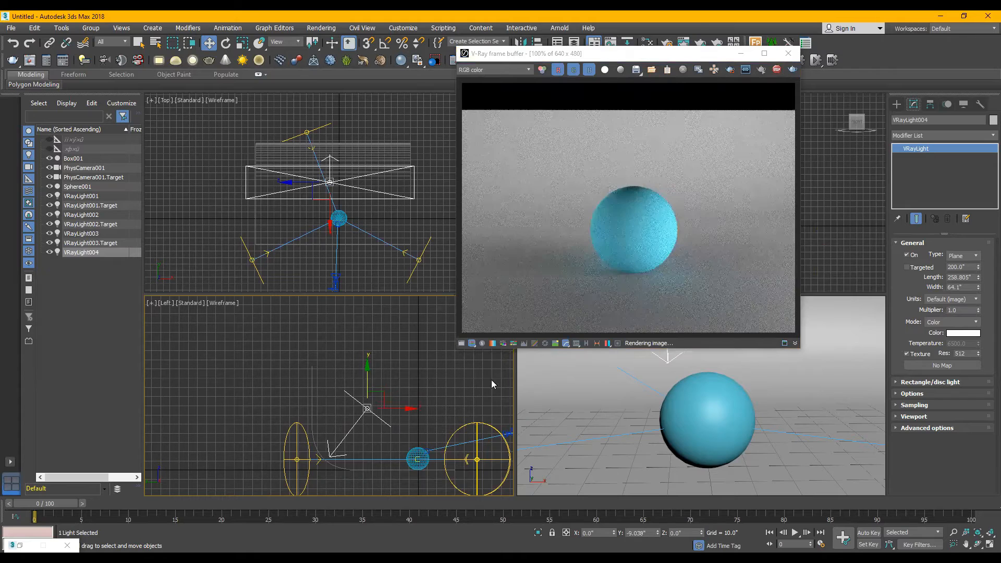
left_click(910, 394)
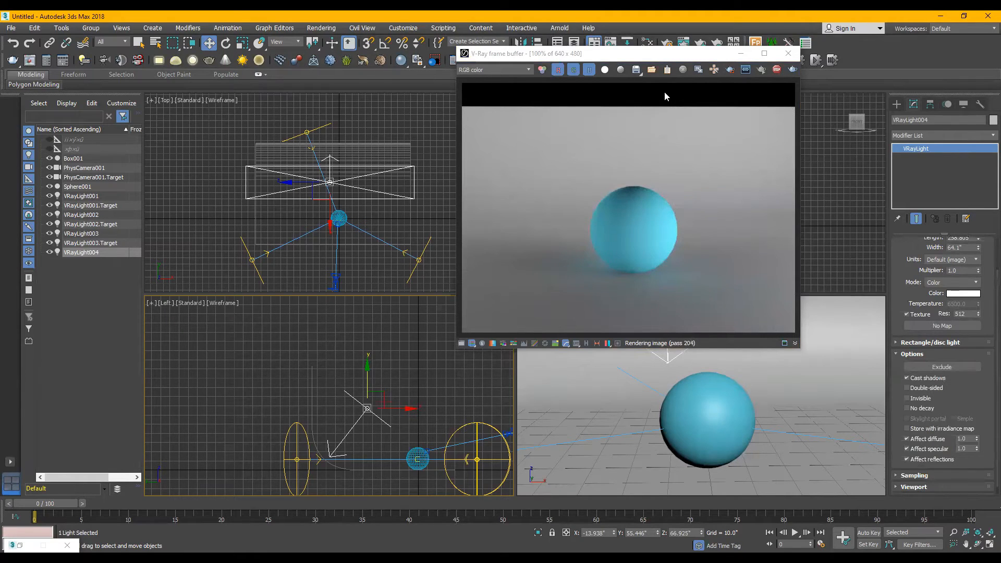
left_click(907, 398)
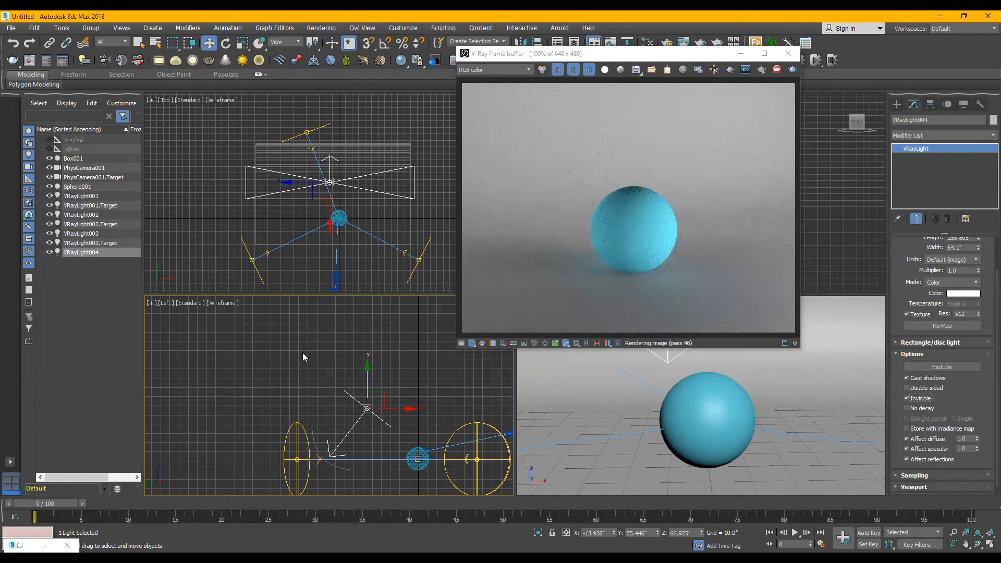
Step: Raise the plane light to about Z 70.9, set its multiplier to 2, and deselect it
mouse_move(364, 383)
left_mouse_down()
mouse_move(365, 399)
mouse_move(369, 375)
left_mouse_up()
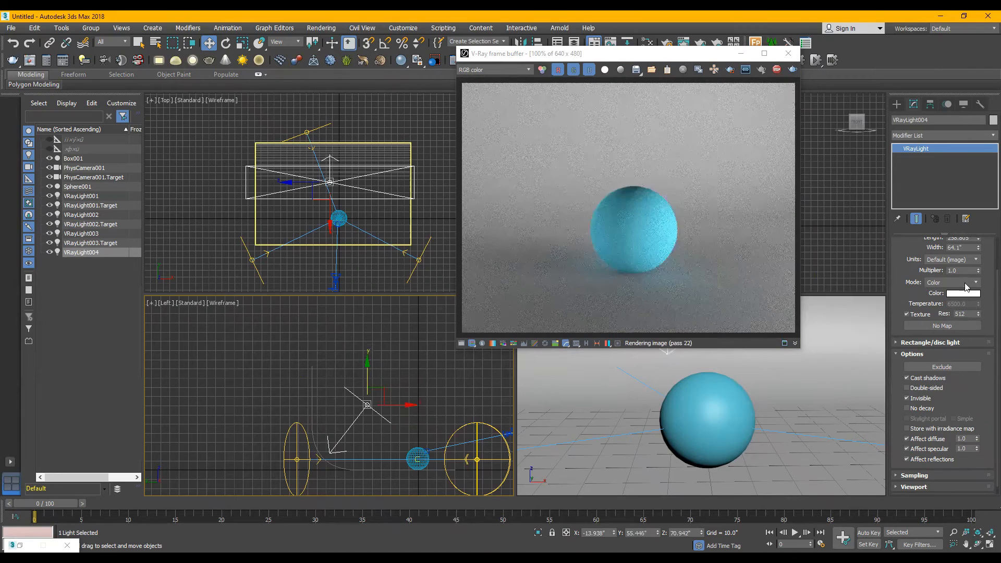
double_click(950, 270)
type("2")
key("Return")
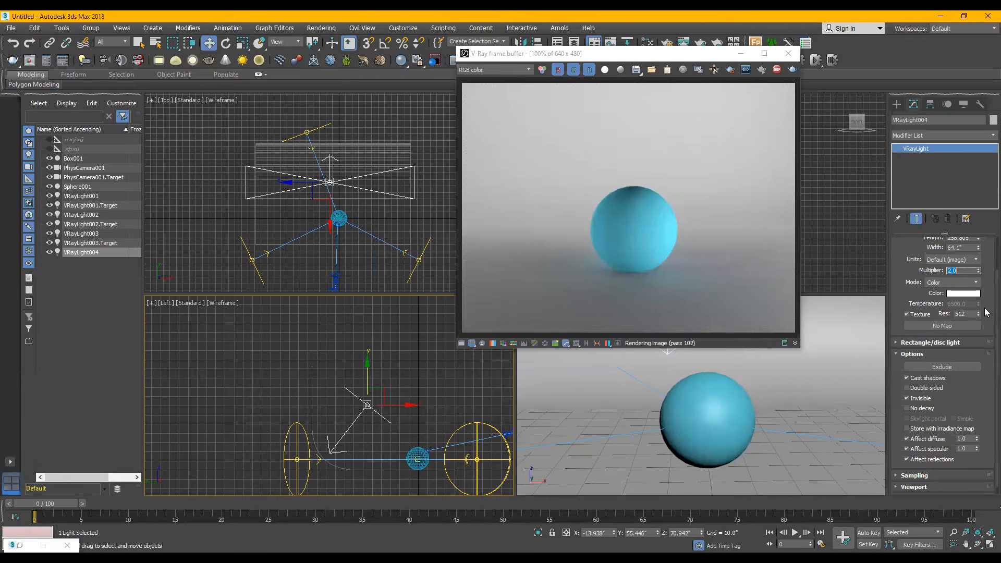
scroll(986, 229, "up", 2)
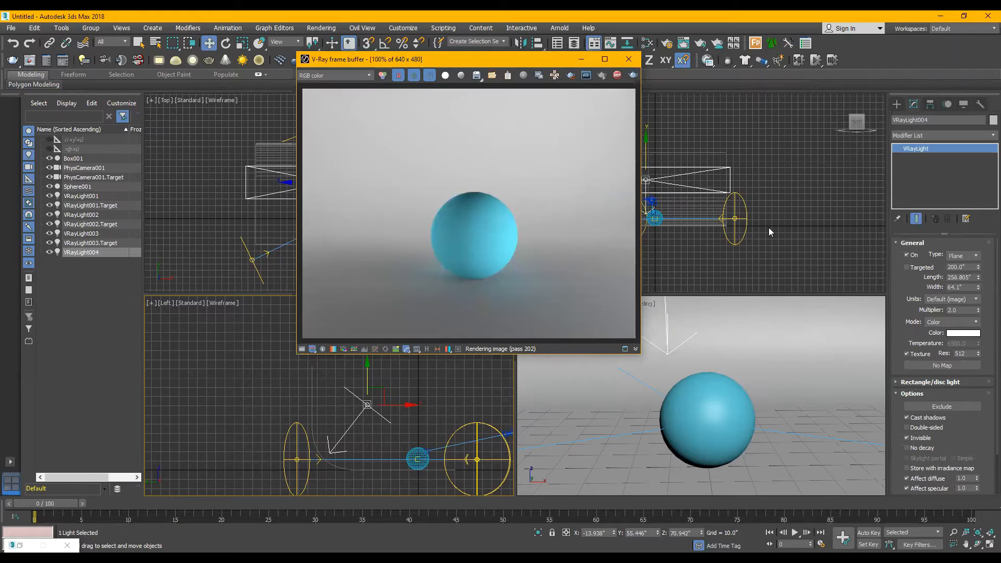
left_click(791, 240)
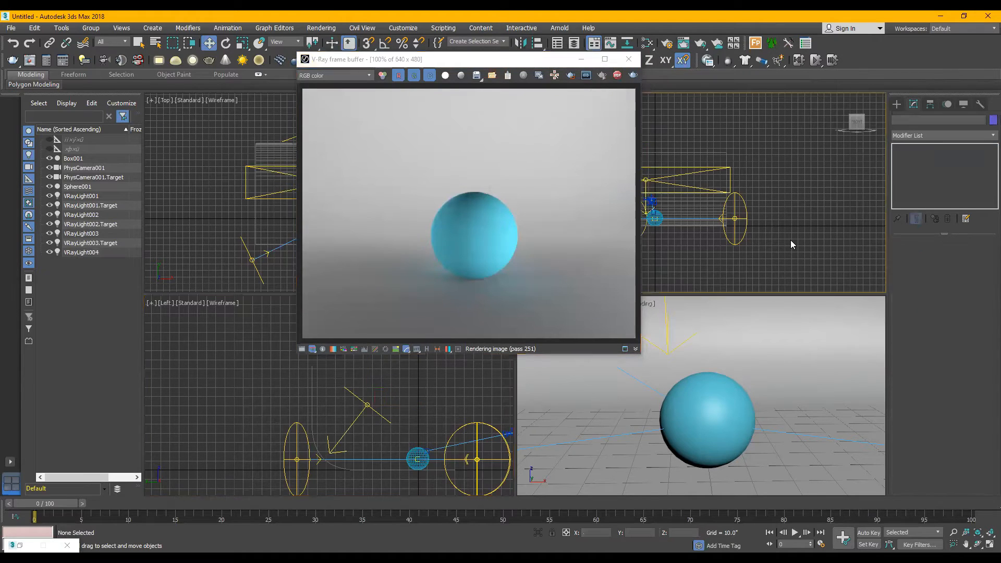
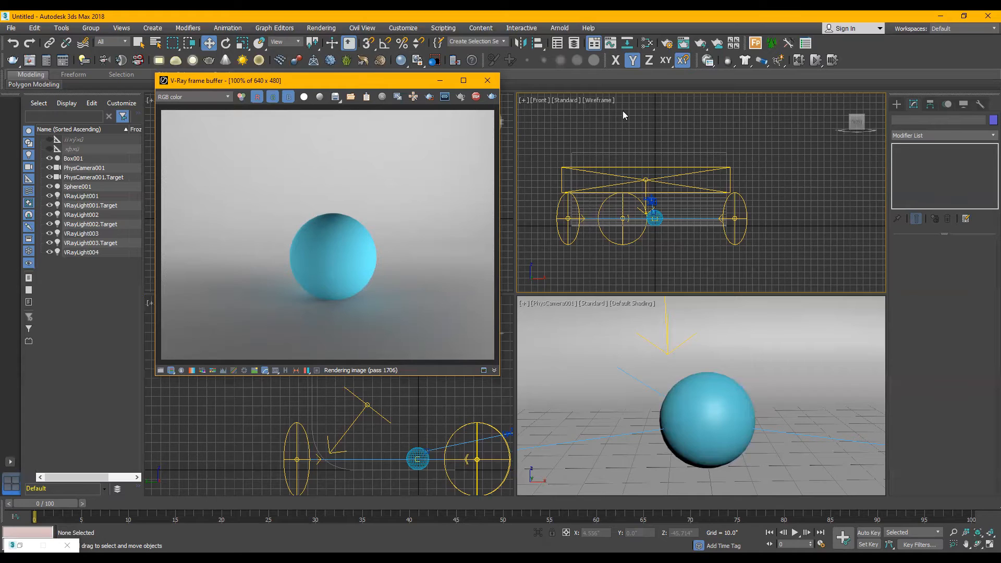
Step: Open the Slate Material Editor, hide its Material Parameter Editor, and close the V-Ray frame buffer
left_click(647, 43)
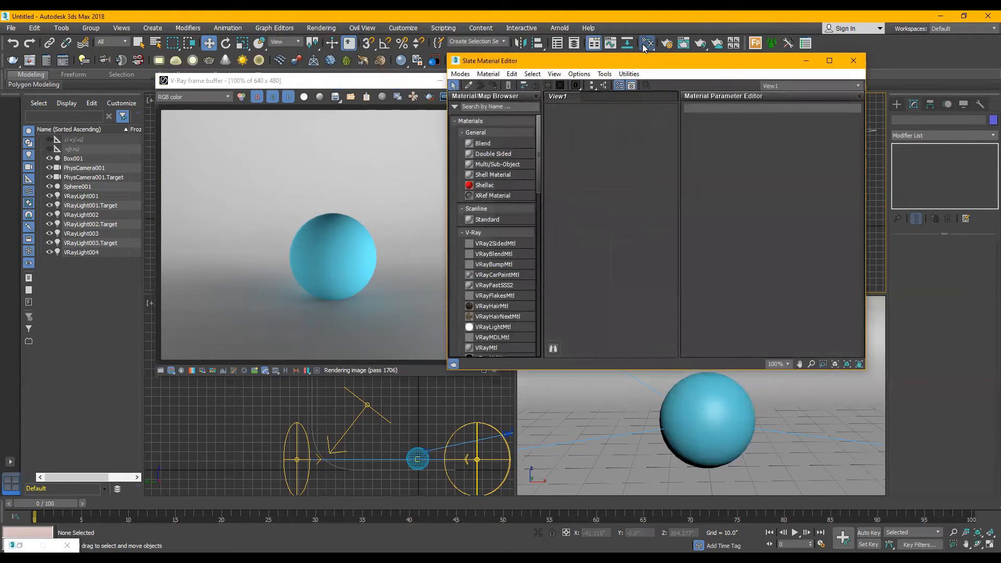
left_click(859, 97)
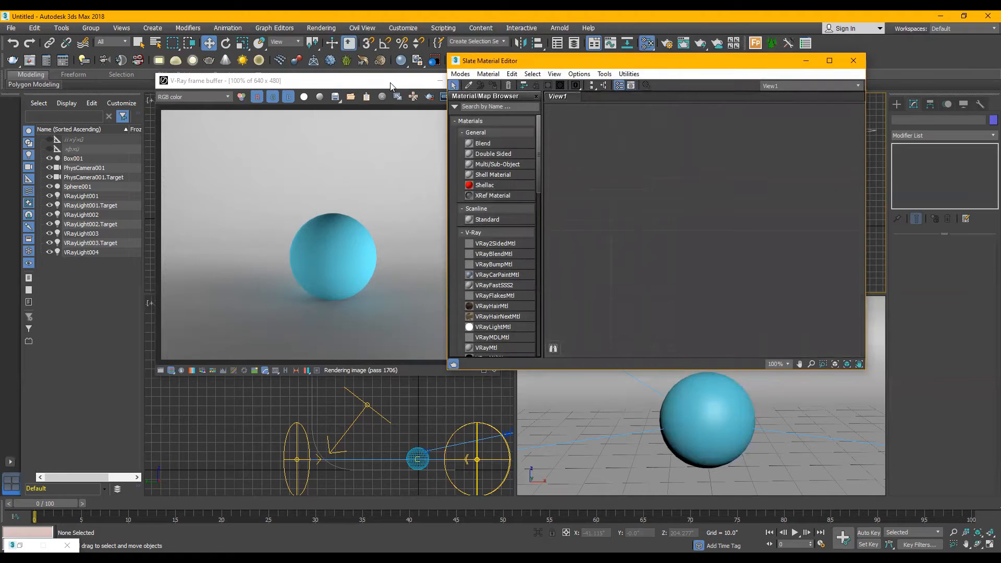
left_click_drag(396, 81, 346, 85)
left_click(441, 87)
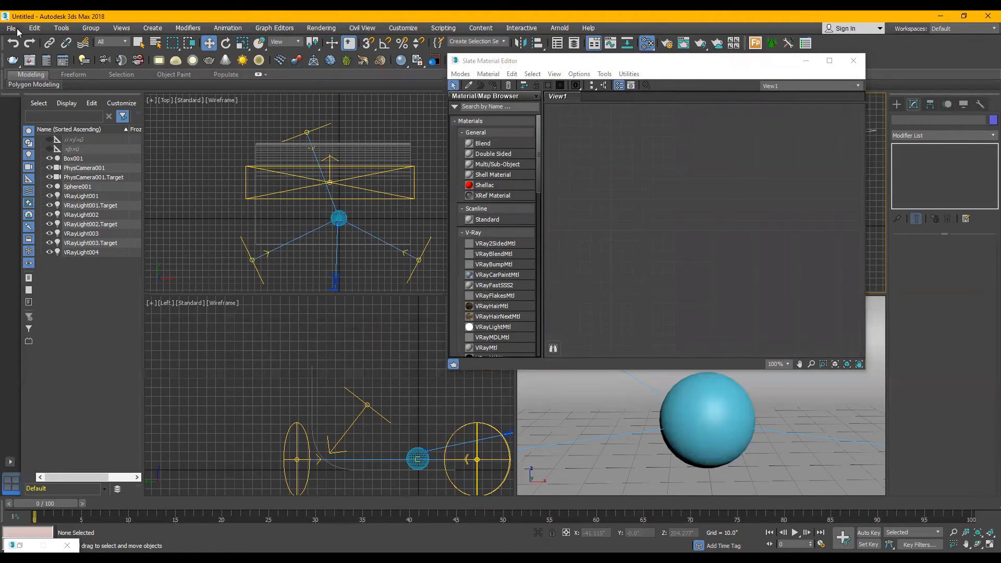
Step: Save the scene to the Desktop as "Session2 Learning 3d Graphics_online" in 3ds Max format
left_click(10, 28)
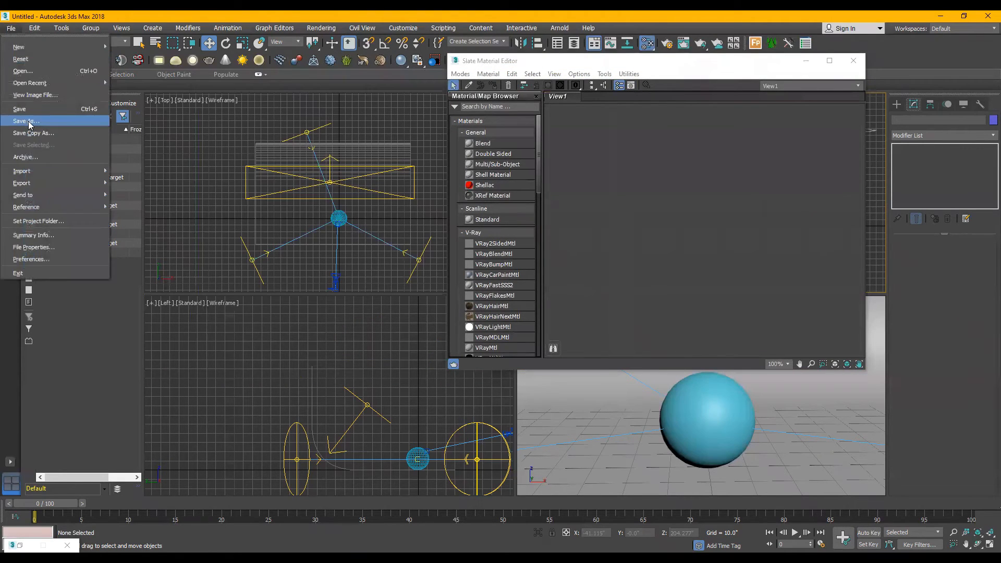
left_click(360, 151)
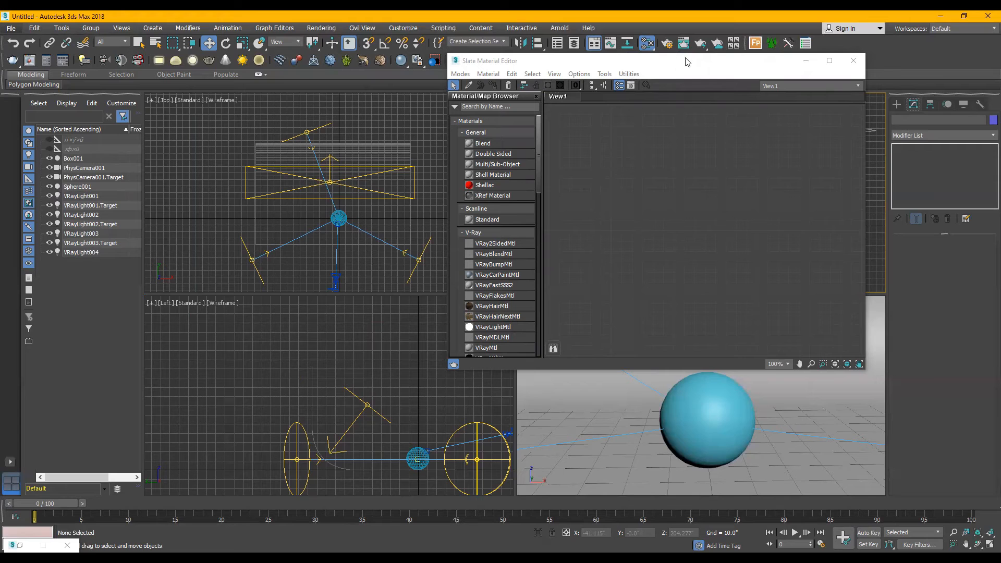
key("ctrl+s")
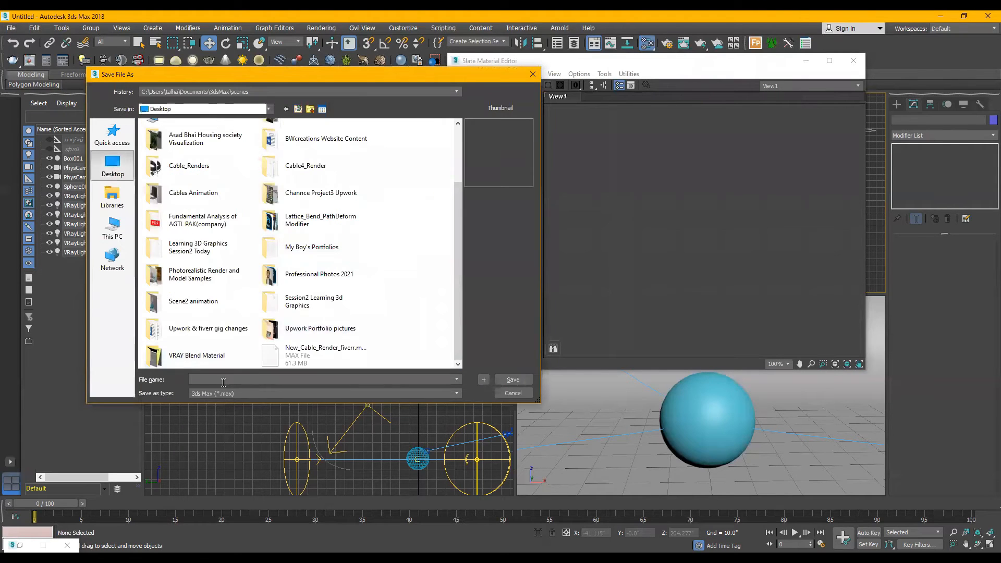
left_click(223, 381)
type("Sess")
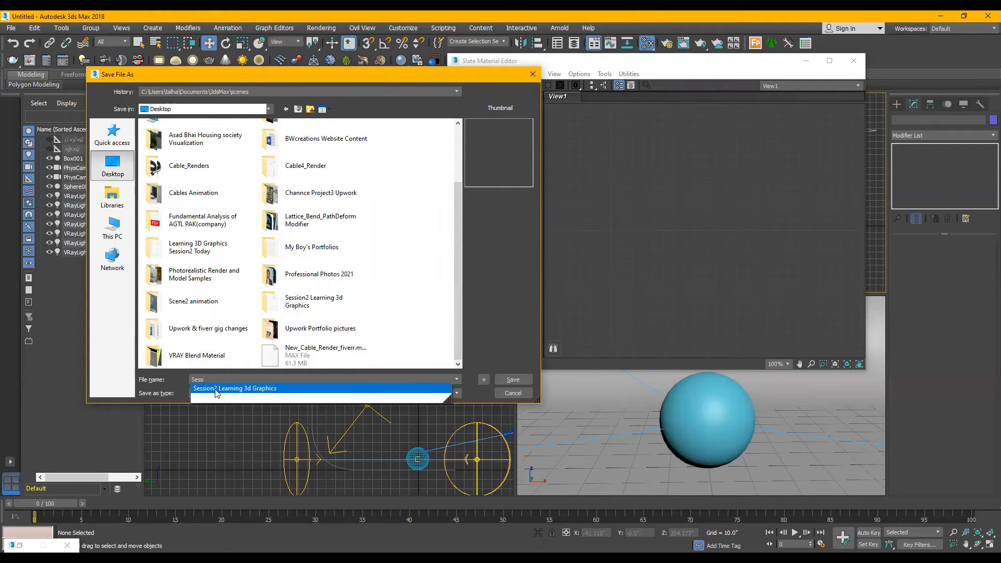
left_click(266, 388)
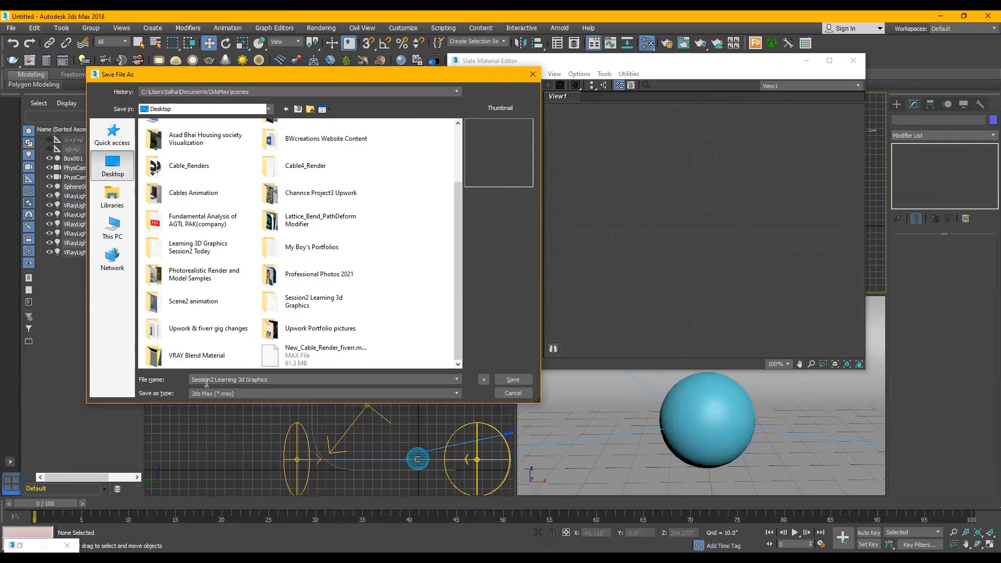
left_click_drag(215, 380, 245, 384)
left_click(276, 380)
type("_on")
left_click(513, 380)
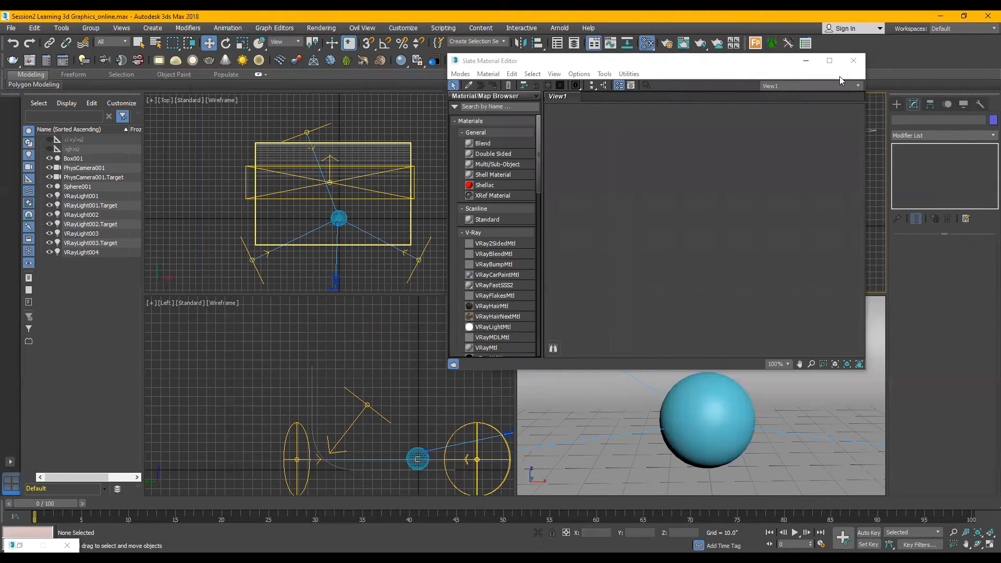
Step: Bring the Slate Material Editor to the front, reposition it, and maximize its window
left_click(646, 44)
left_click(646, 44)
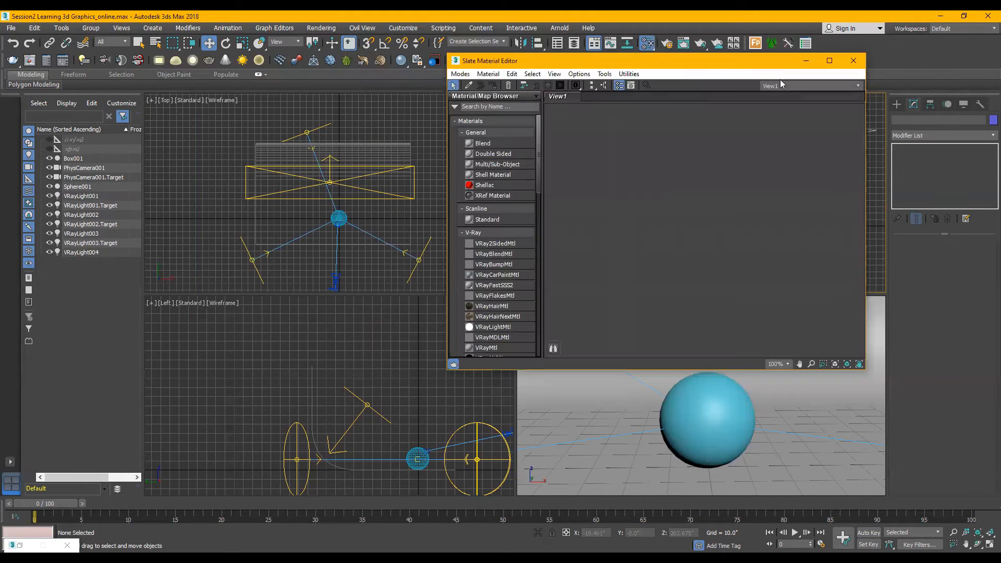
left_click_drag(733, 62, 619, 83)
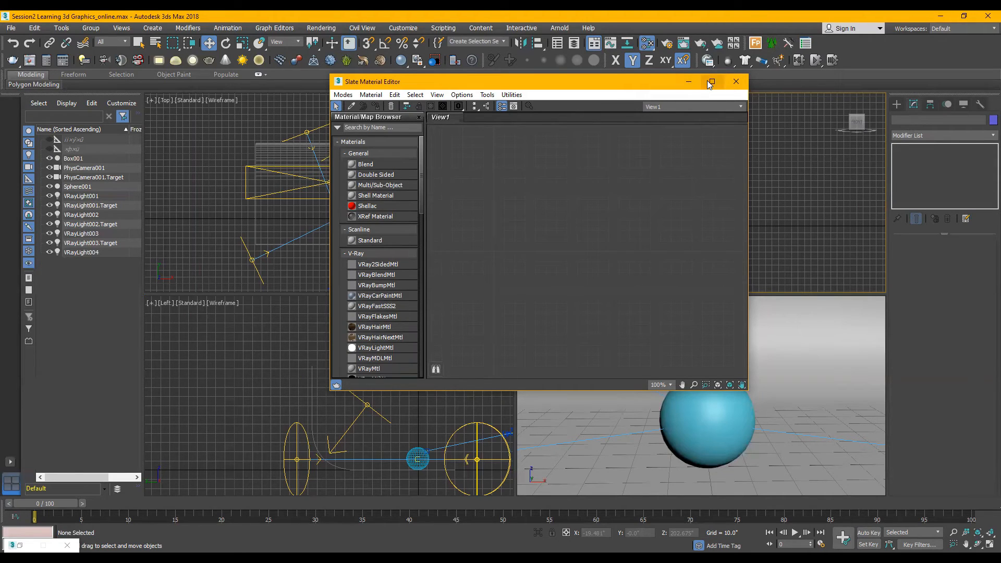
left_click(711, 82)
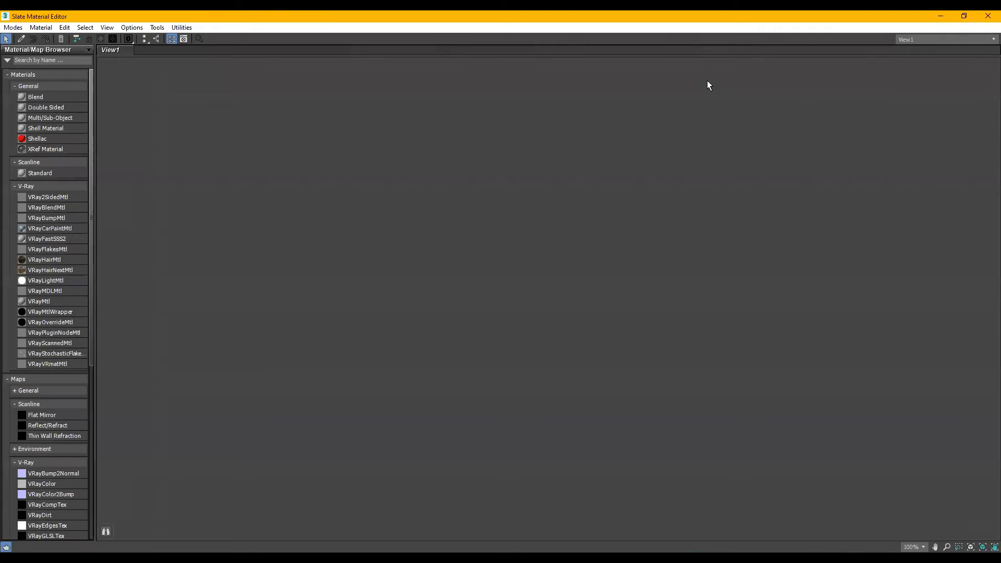
Step: Find VRayMtl among the V-Ray materials and add it as a node in View1
scroll(101, 251, "up", 1)
scroll(65, 325, "down", 1)
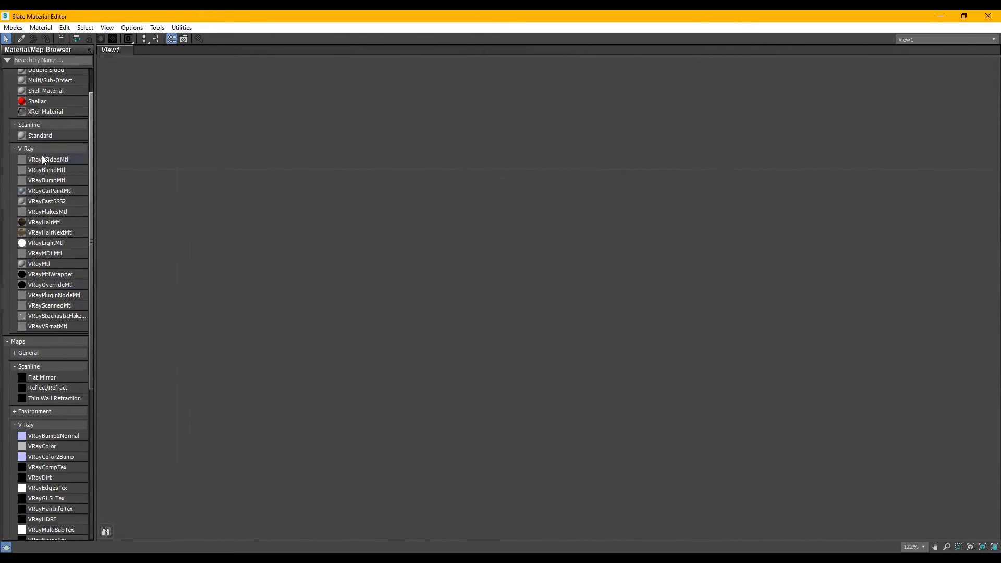
scroll(69, 287, "down", 4)
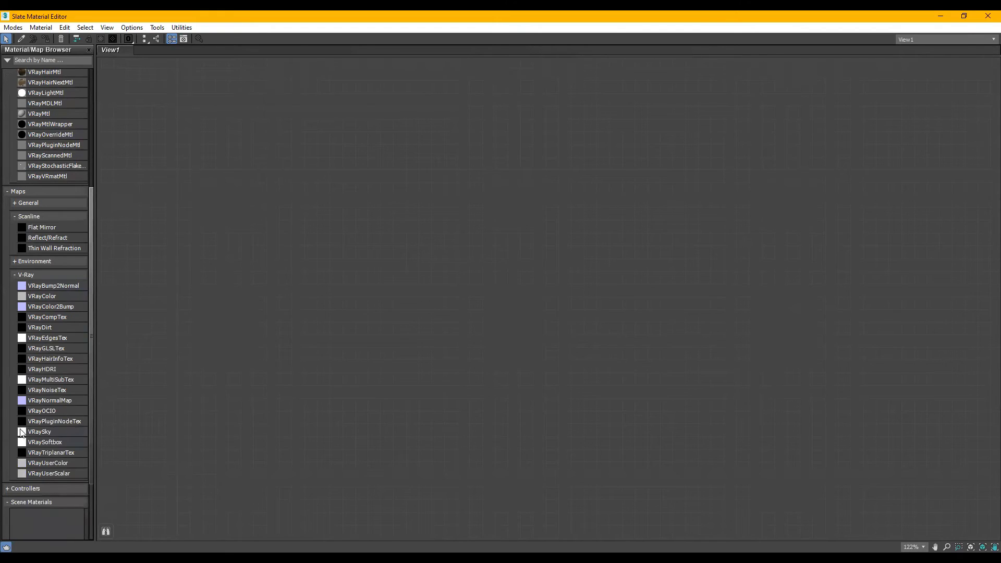
scroll(58, 420, "up", 4)
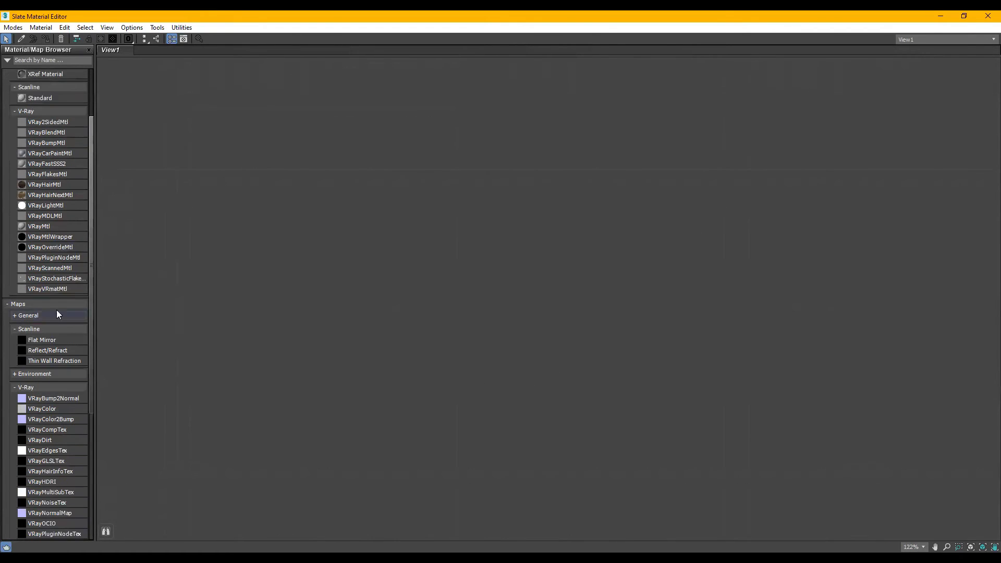
left_click_drag(45, 264, 45, 265)
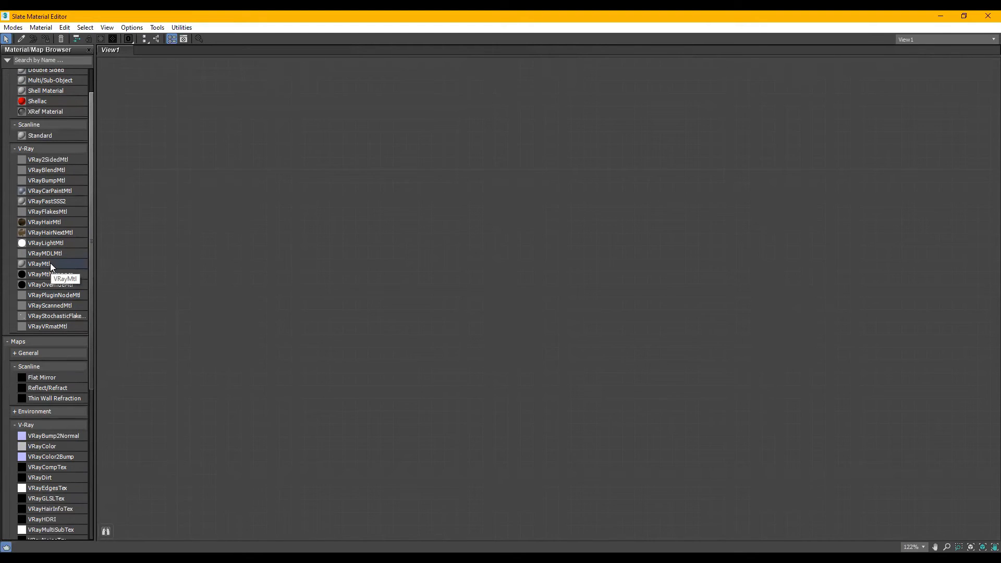
left_click(45, 263)
left_click_drag(382, 184, 384, 183)
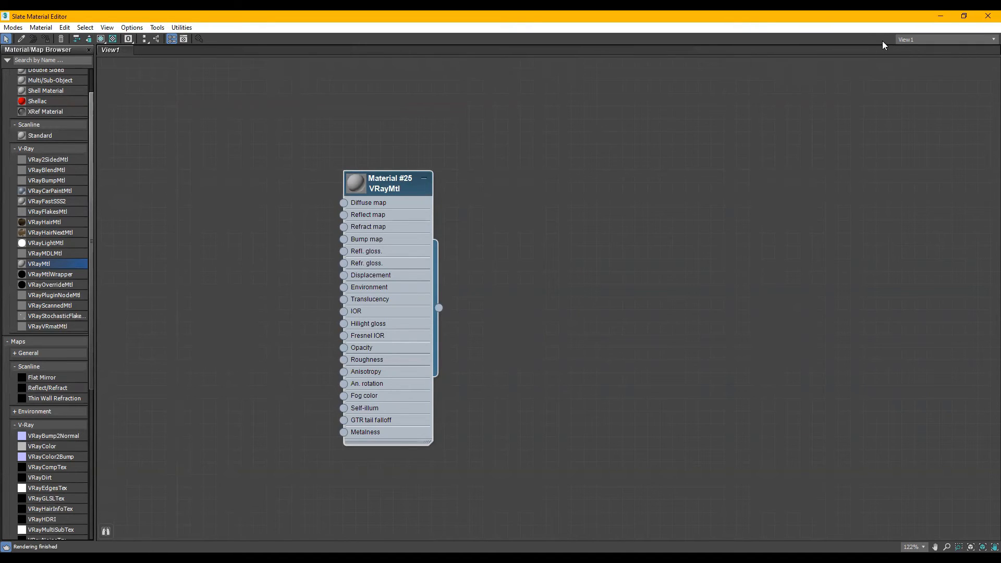
Step: Restore the Slate Material Editor to a floating window and fit the VRayMtl node in its view
double_click(813, 16)
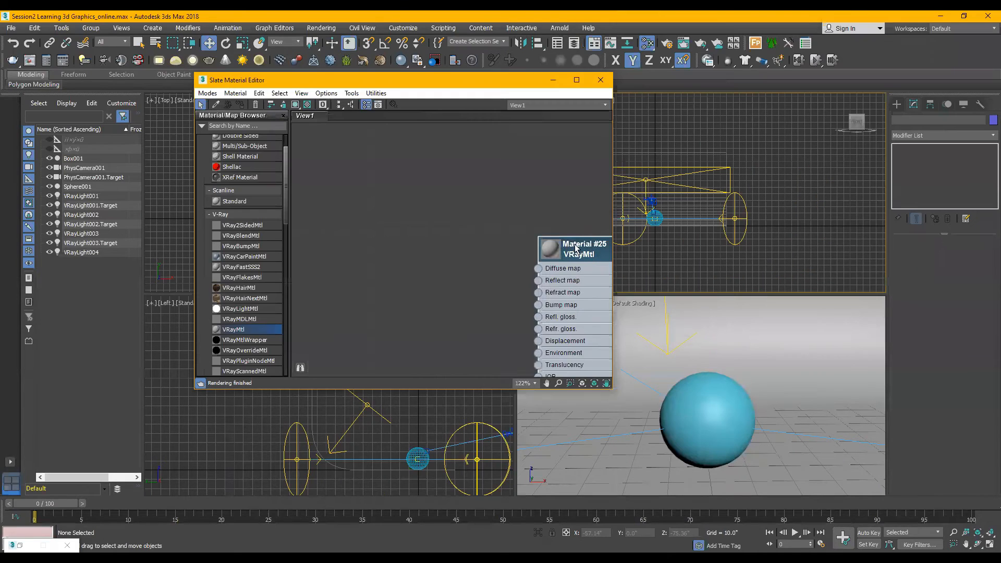
left_click_drag(585, 244, 455, 217)
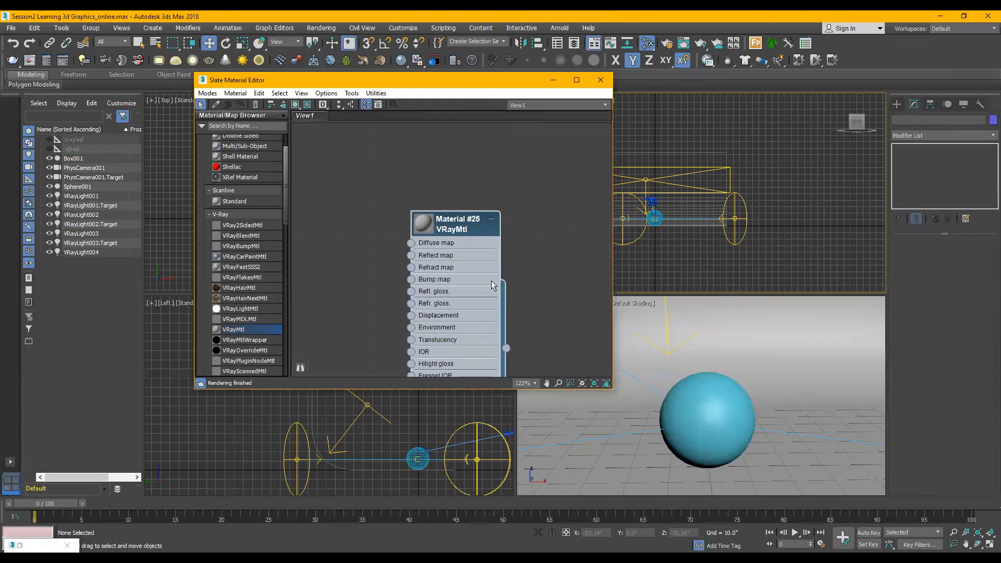
left_click(594, 384)
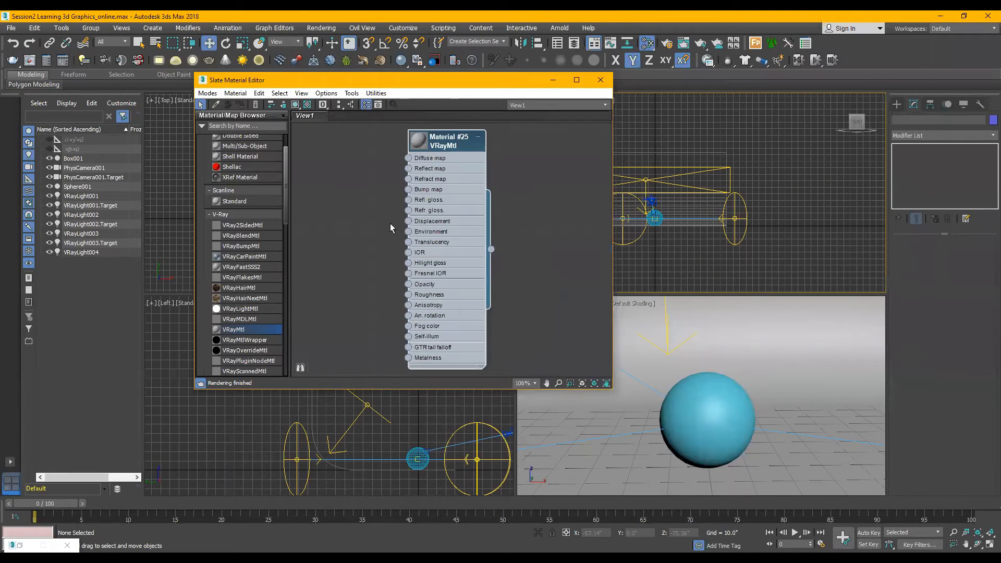
Step: Assign the VRayMtl material to the sphere in the PhysCamera001 view and deselect the sphere
left_click(709, 408)
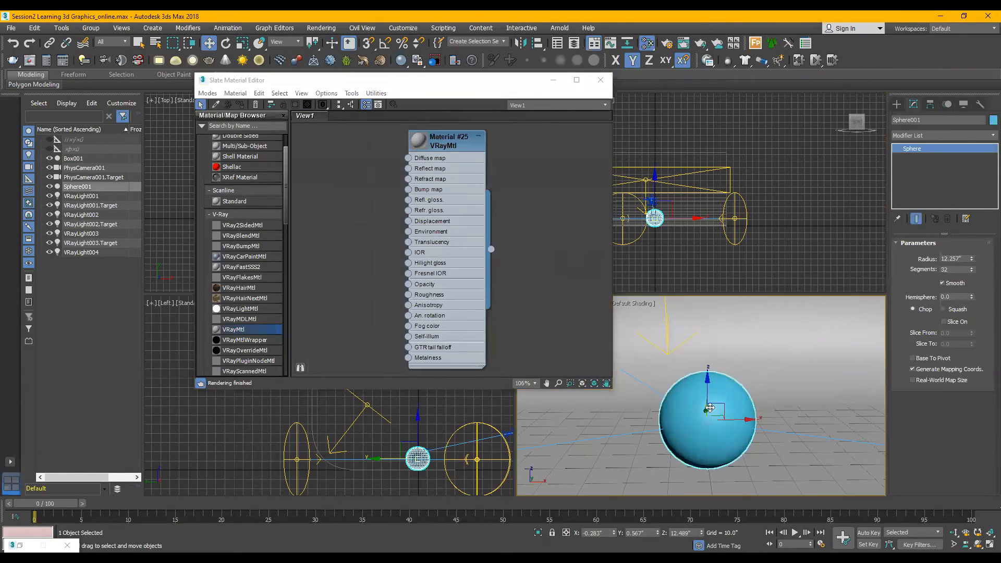
right_click(444, 148)
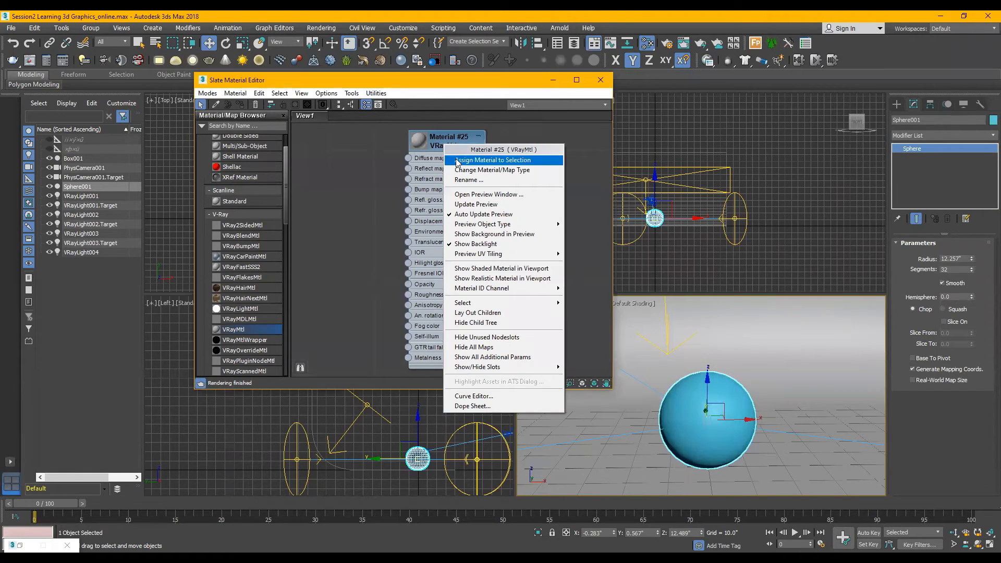
left_click(456, 162)
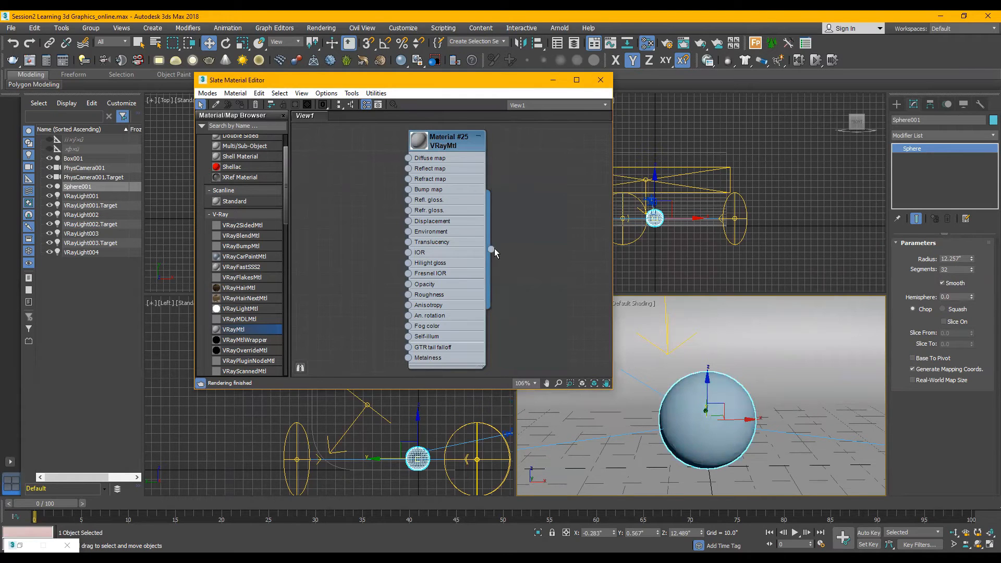
left_click_drag(491, 248, 702, 426)
left_click(818, 230)
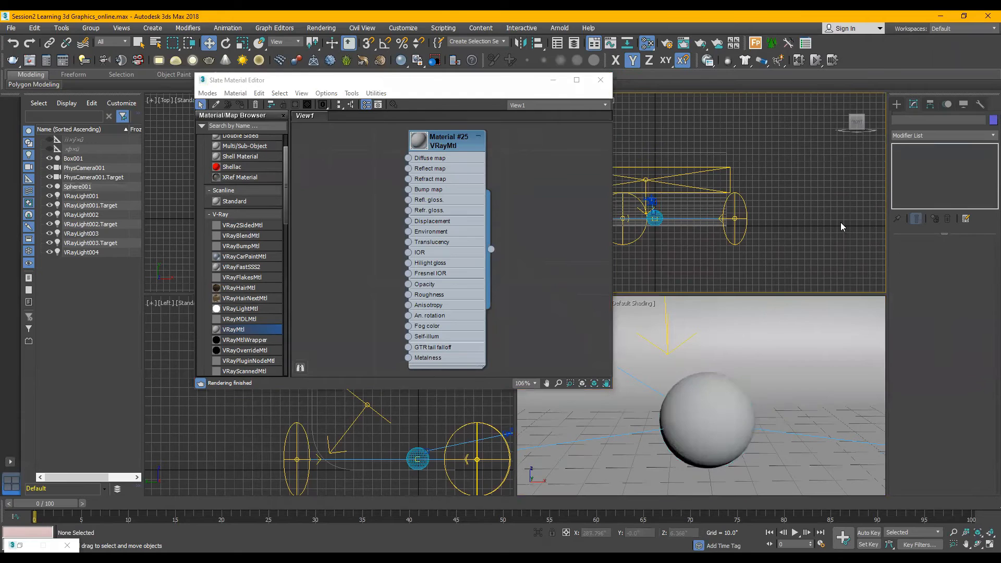
Step: Render the scene, start V-Ray interactive rendering, and minimize the frame buffer
key("shift+q")
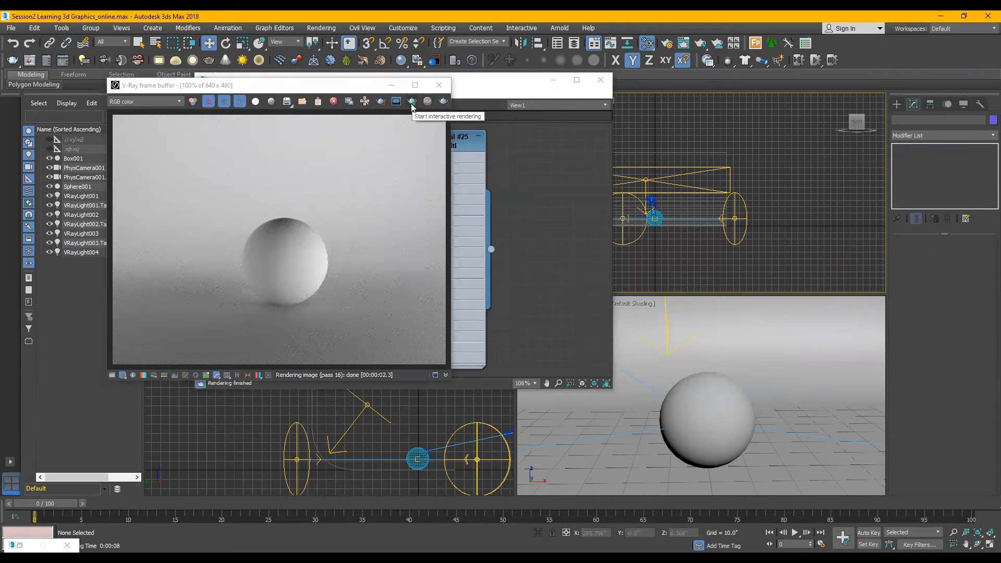
left_click(412, 102)
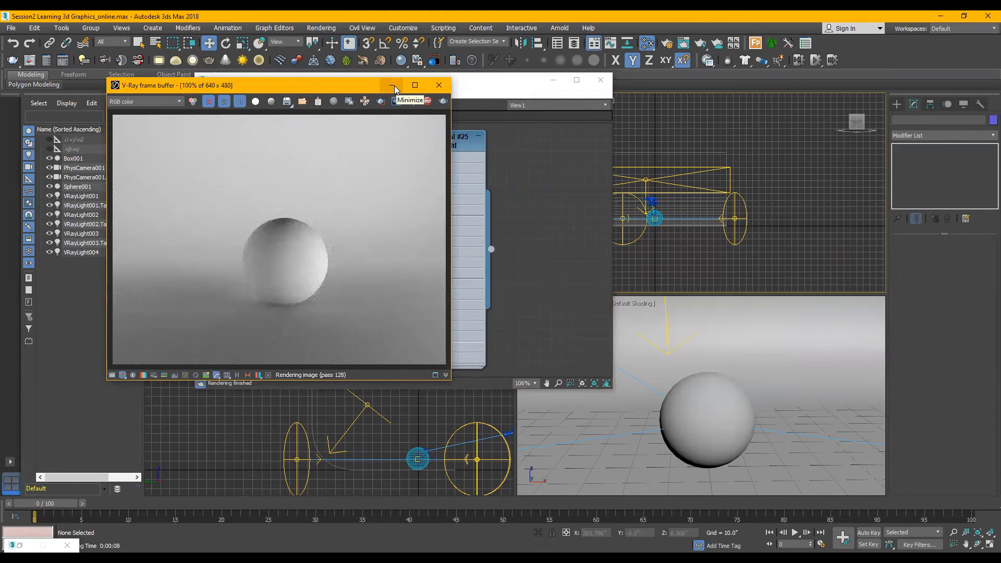
left_click(392, 86)
Step: Open the VRayMtl node's parameters and set its Diffuse color to near-black, RGB 5, 5, 5
left_click_drag(452, 146, 441, 146)
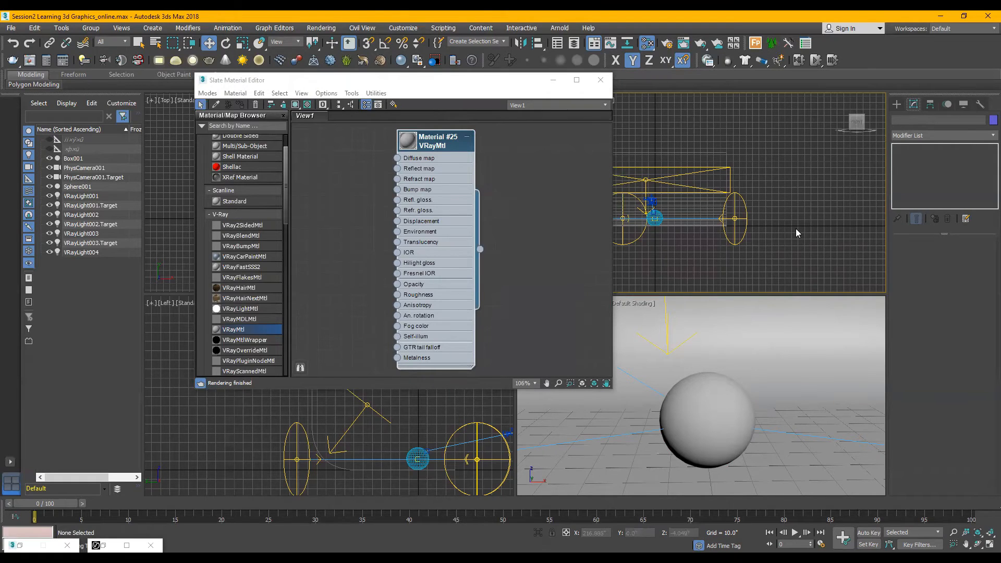
double_click(435, 141)
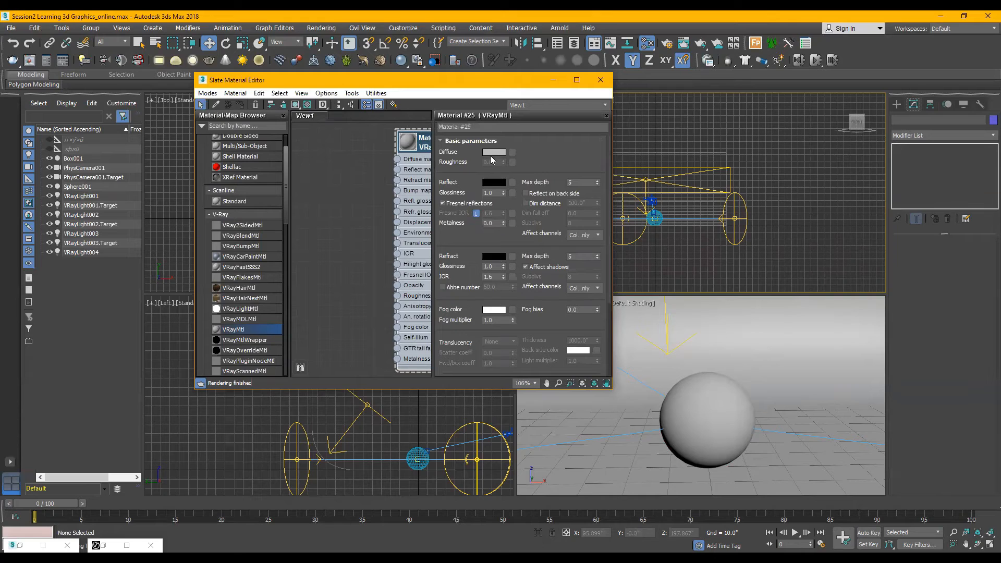
left_click(489, 152)
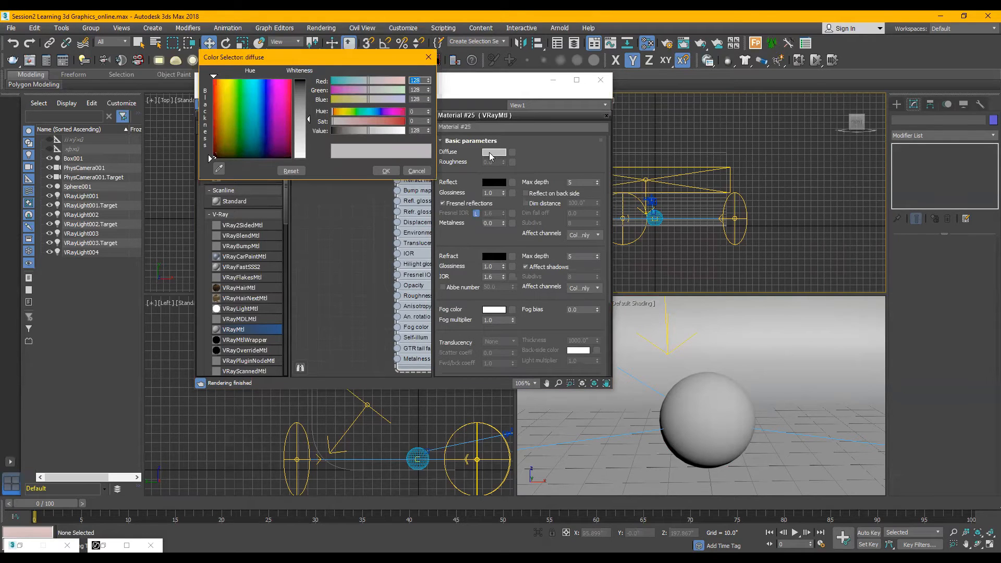
left_click_drag(307, 96, 308, 82)
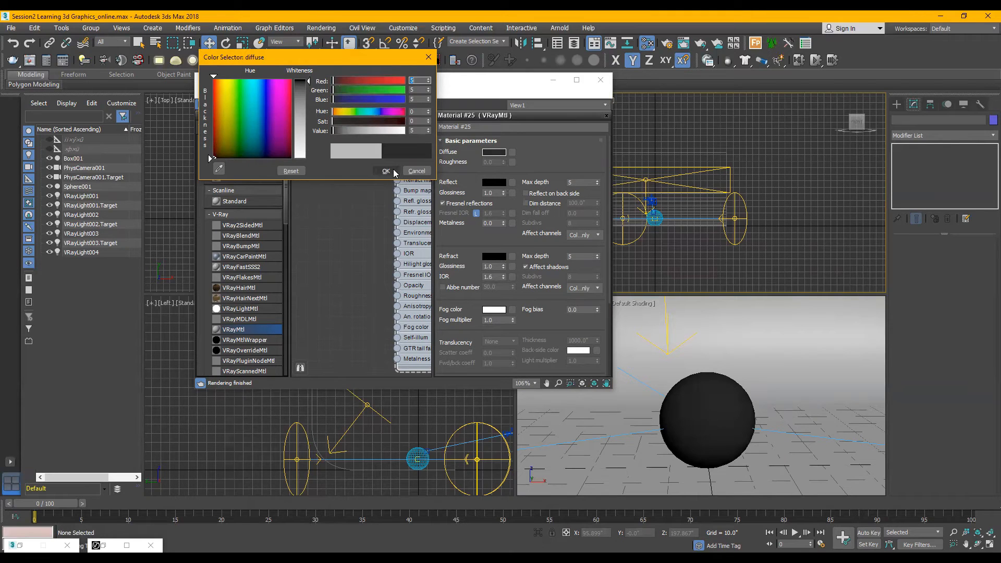
left_click(386, 171)
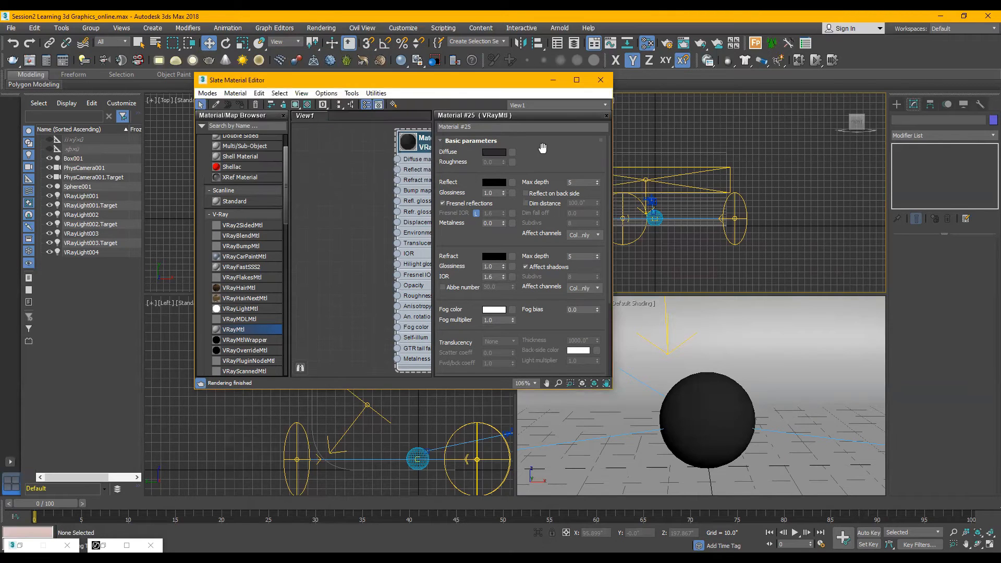
Step: Set the VRayMtl's Reflect color to light grey, RGB 174, 174, 174
left_click(492, 182)
left_click_drag(332, 131, 396, 131)
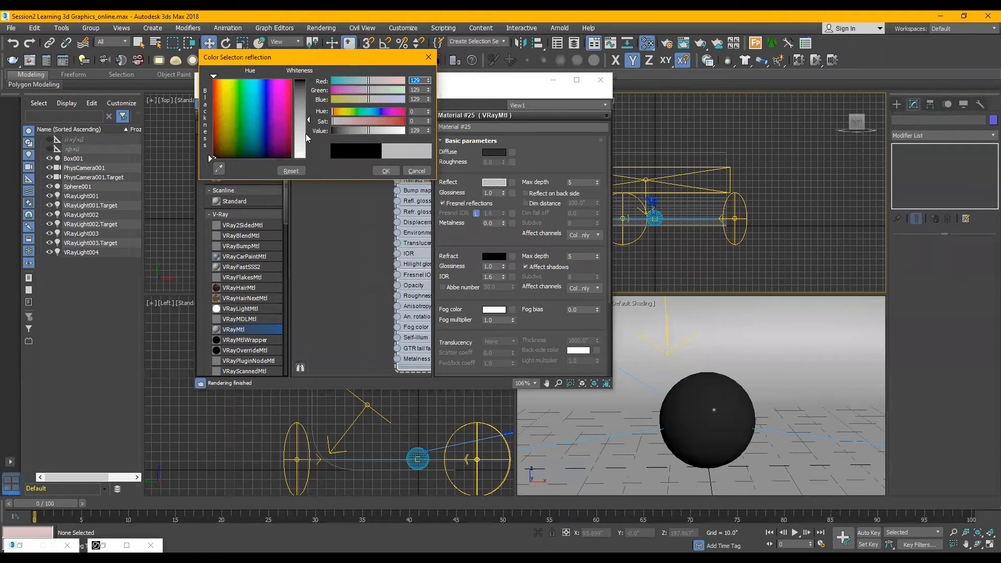
left_click_drag(308, 138, 307, 135)
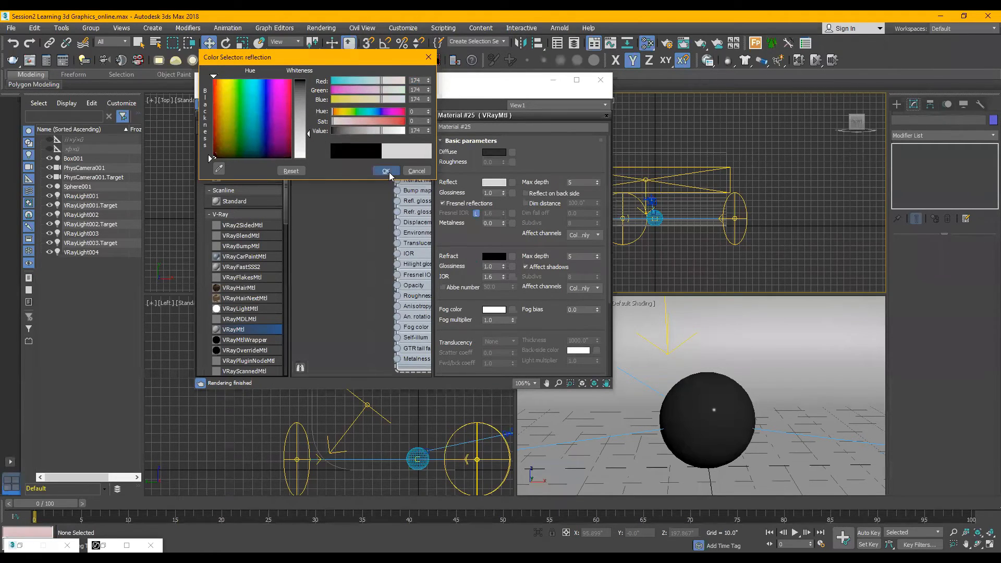
left_click(389, 172)
Step: Enlarge the sample preview on the VRayMtl node in View1 to inspect the material
middle_click_drag(427, 142, 348, 142)
double_click(333, 143)
scroll(343, 162, "up", 1)
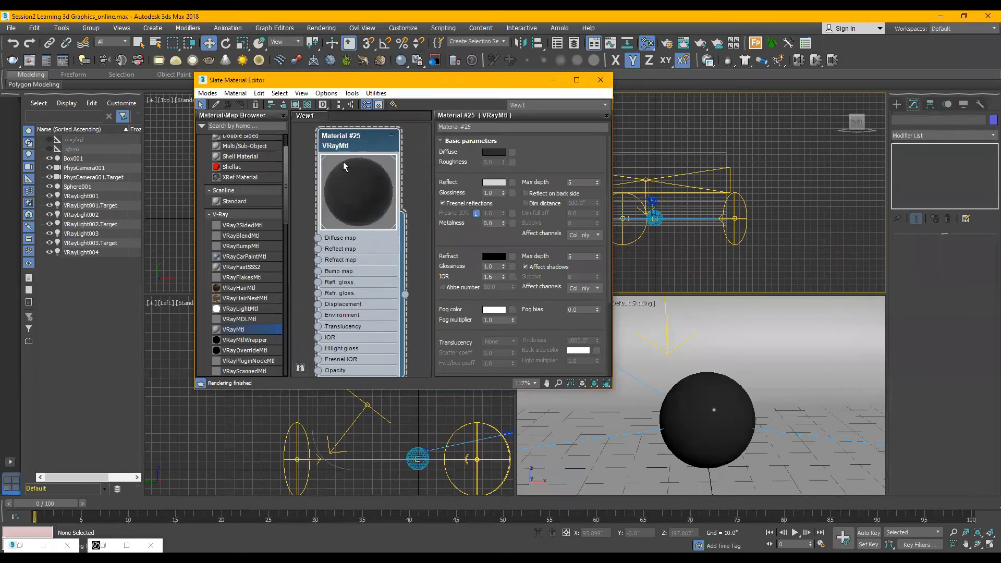
scroll(343, 161, "up", 5)
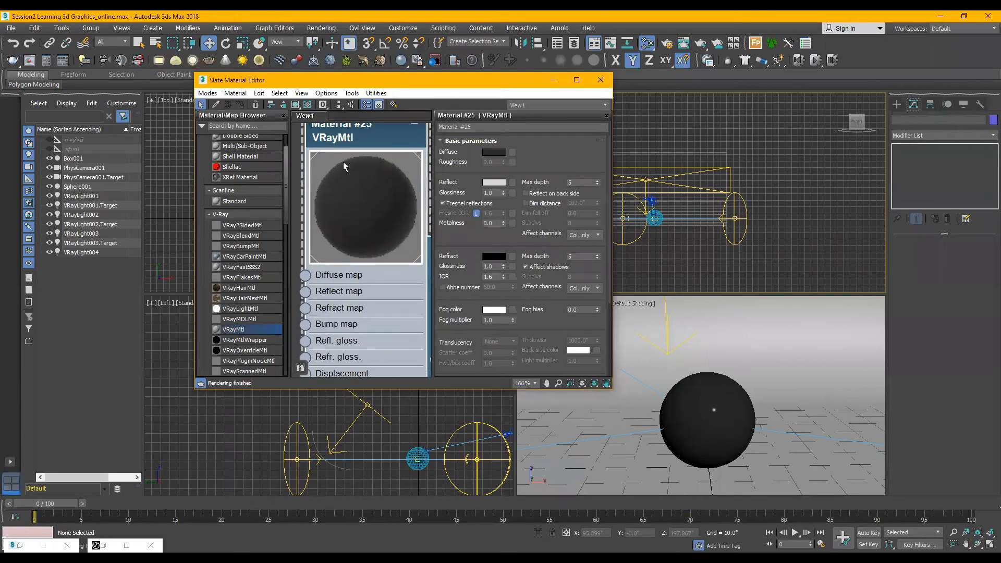
Step: Try pure black and pure white as the Reflect color, and return it to RGB 174 grey
left_click(492, 183)
left_click_drag(312, 130, 313, 84)
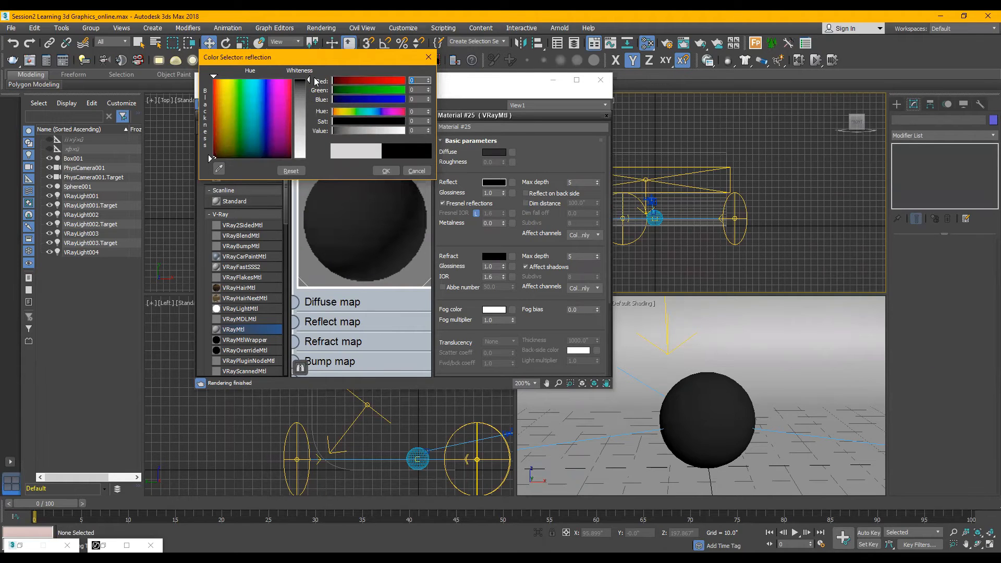
left_click_drag(303, 109, 302, 156)
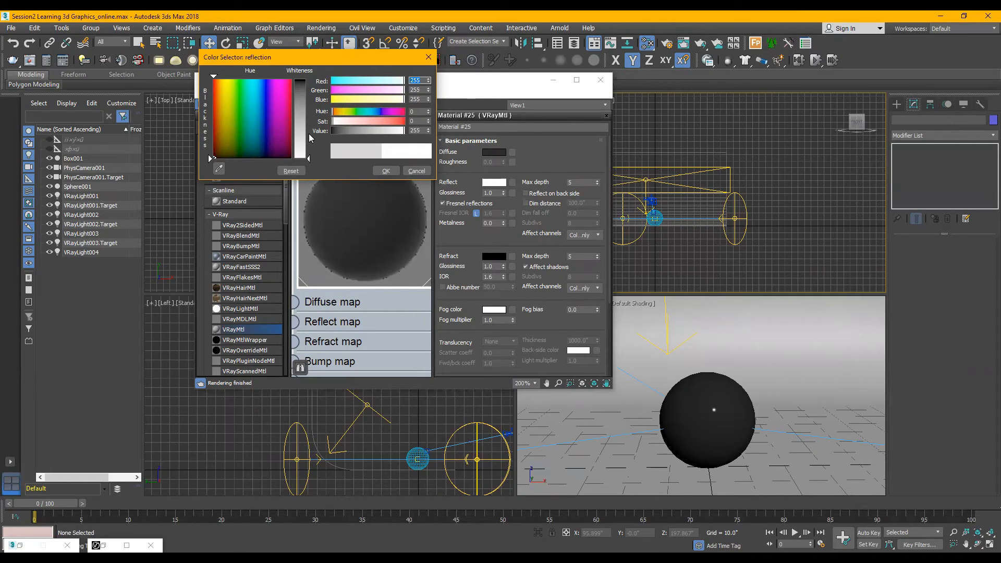
left_click_drag(303, 134, 303, 141)
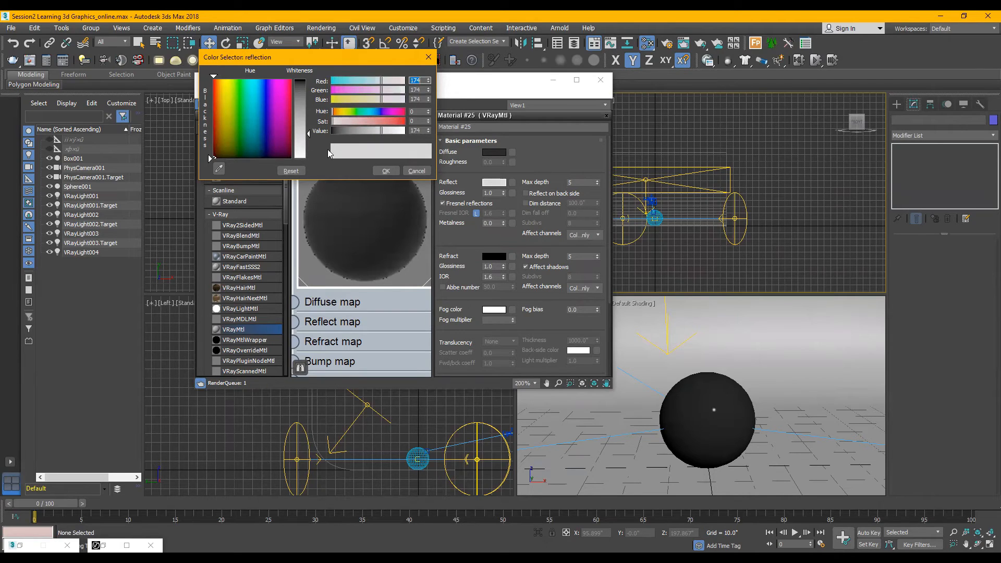
left_click(376, 170)
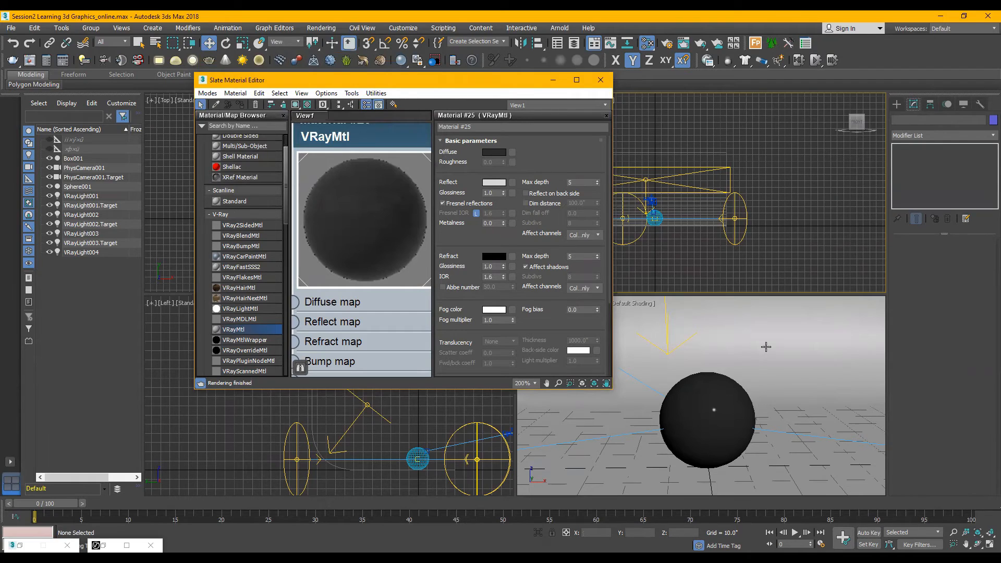
Step: Render the PhysCamera001 view with the new material and place the V-Ray frame buffer beside the Slate Material Editor
left_click(744, 363)
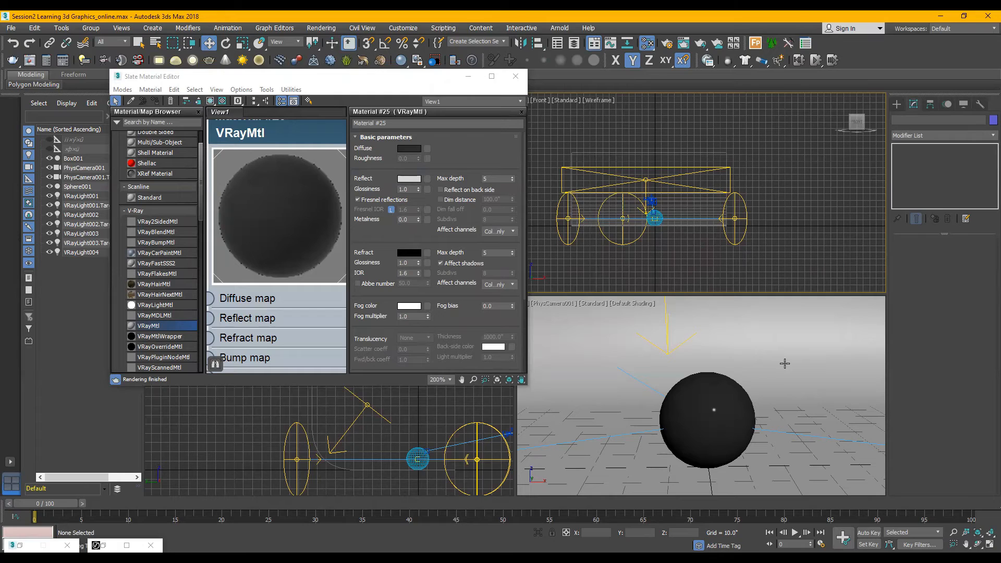
left_click(408, 179)
left_click(383, 170)
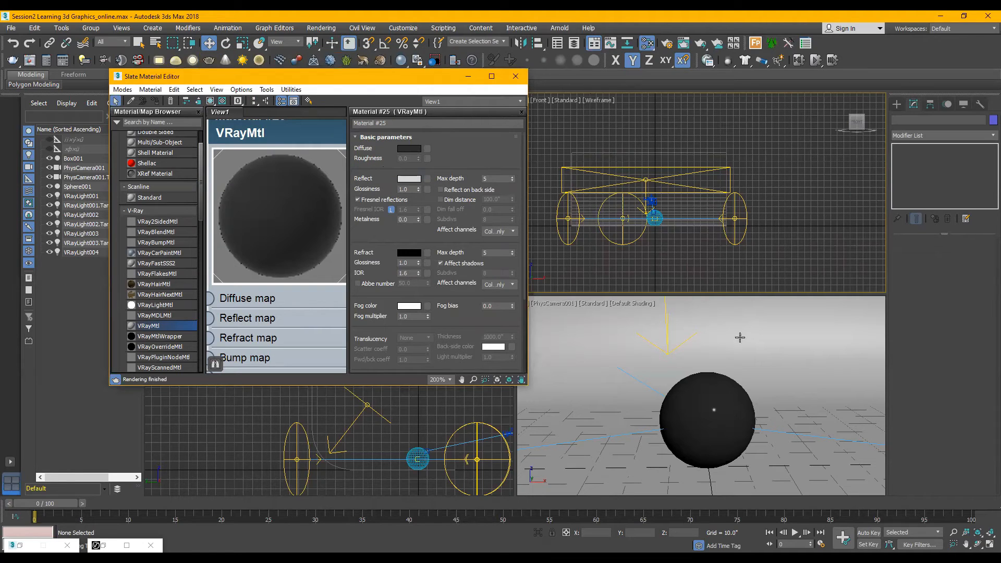
left_click(787, 359)
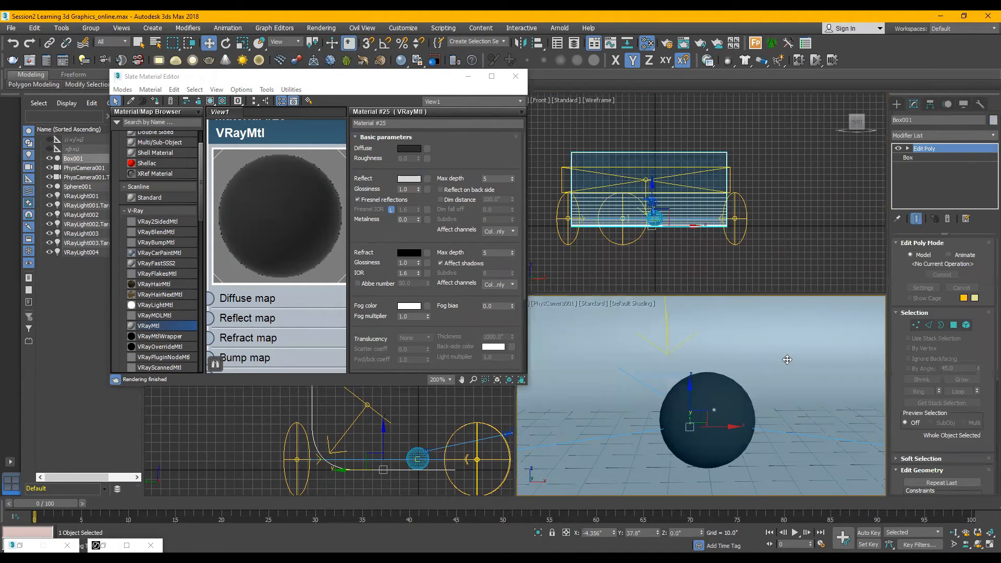
key("shift+q")
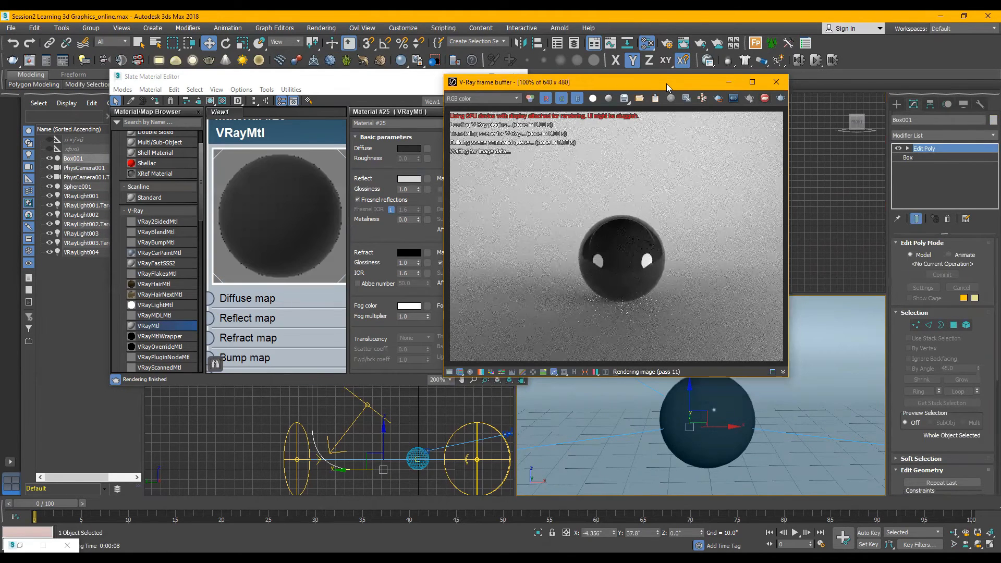
left_click_drag(667, 87, 768, 90)
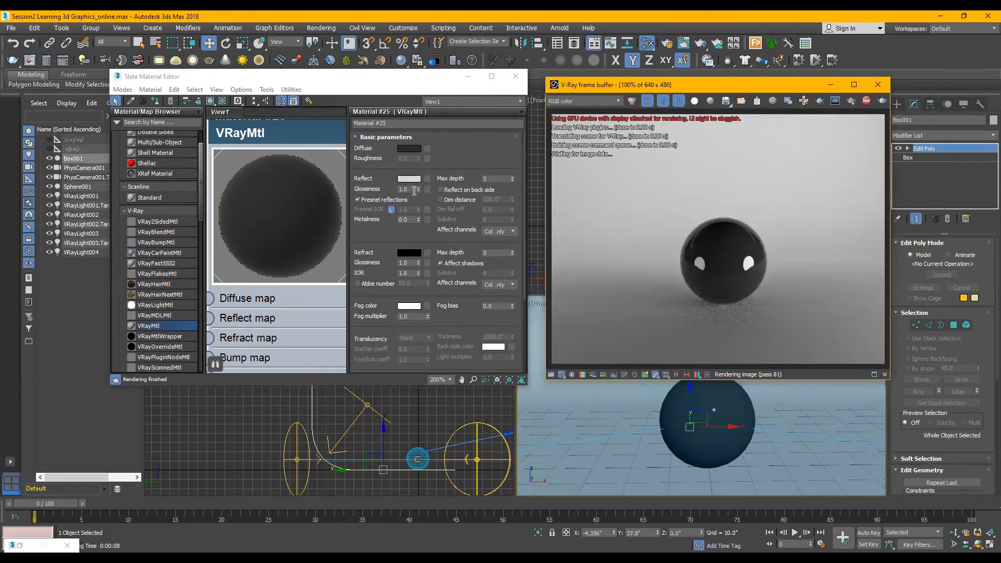
Step: Set the reflection Glossiness to 0.5 and inspect the sphere's blurred highlights in the render at 200%
left_click(395, 251)
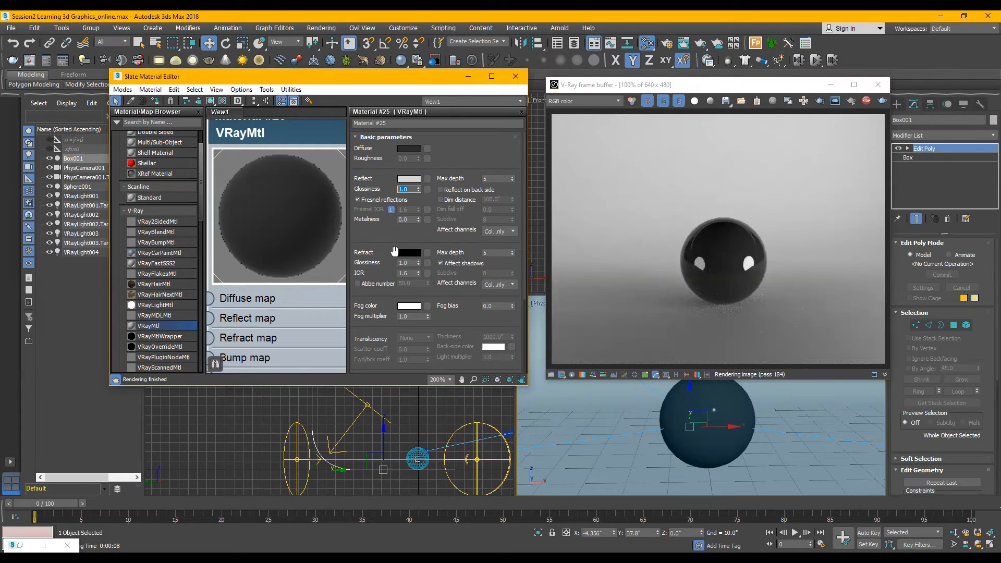
type("0.5")
key("Return")
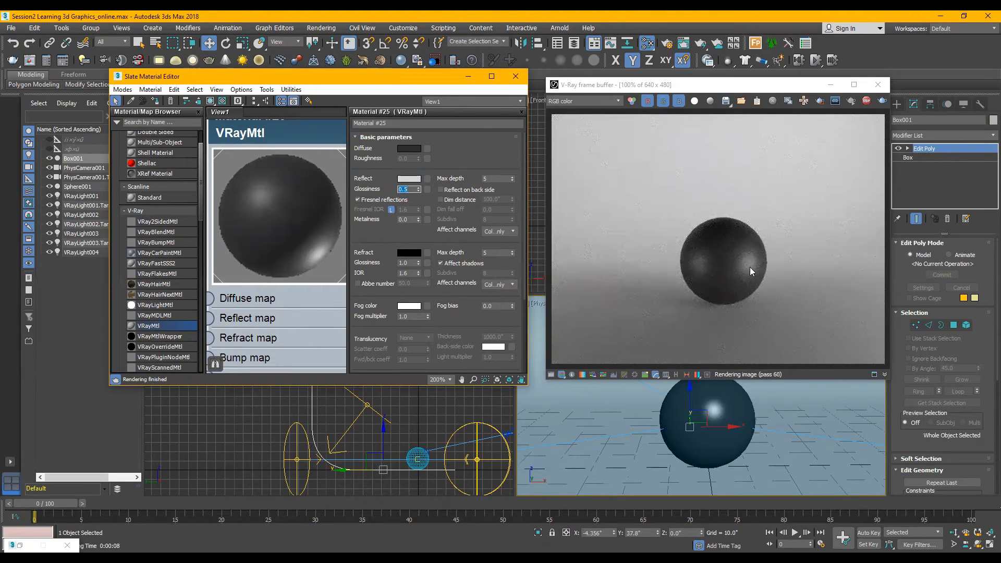
scroll(732, 269, "up", 1)
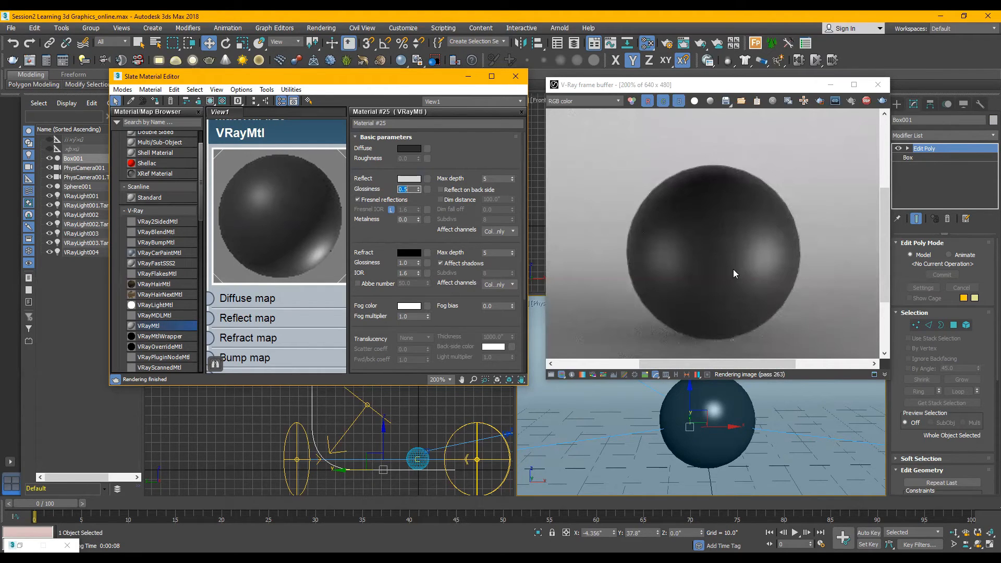
Step: Compare a dark Reflect color of RGB 17 in the render, and set it to light grey, RGB 201
left_click(407, 178)
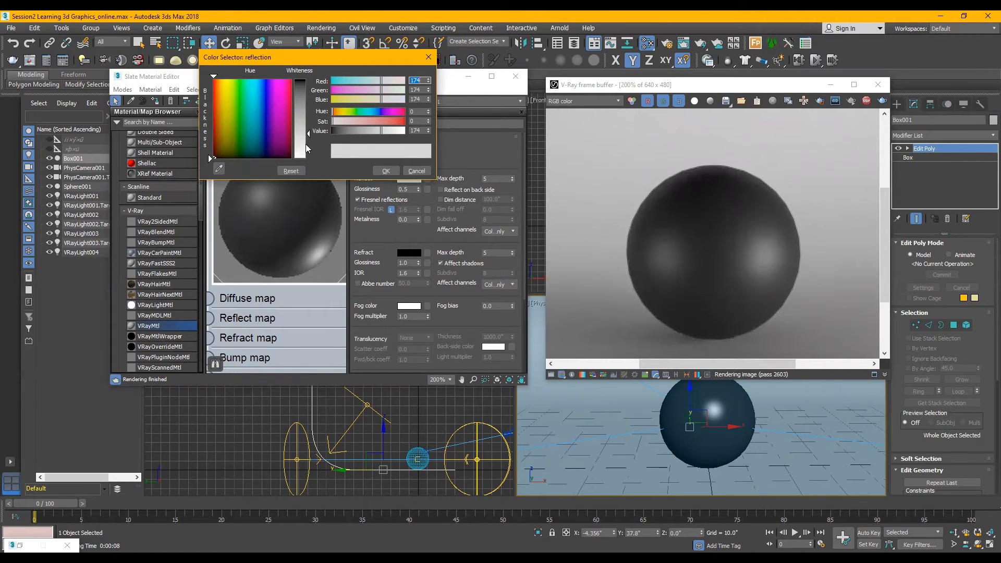
mouse_move(308, 150)
left_mouse_down()
mouse_move(306, 162)
mouse_move(306, 84)
left_mouse_up()
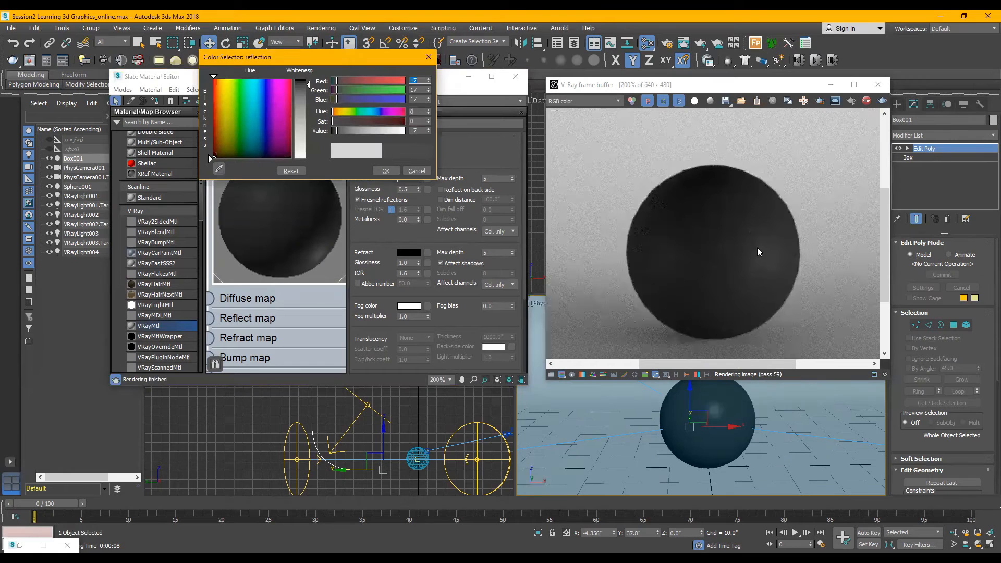
left_click(307, 144)
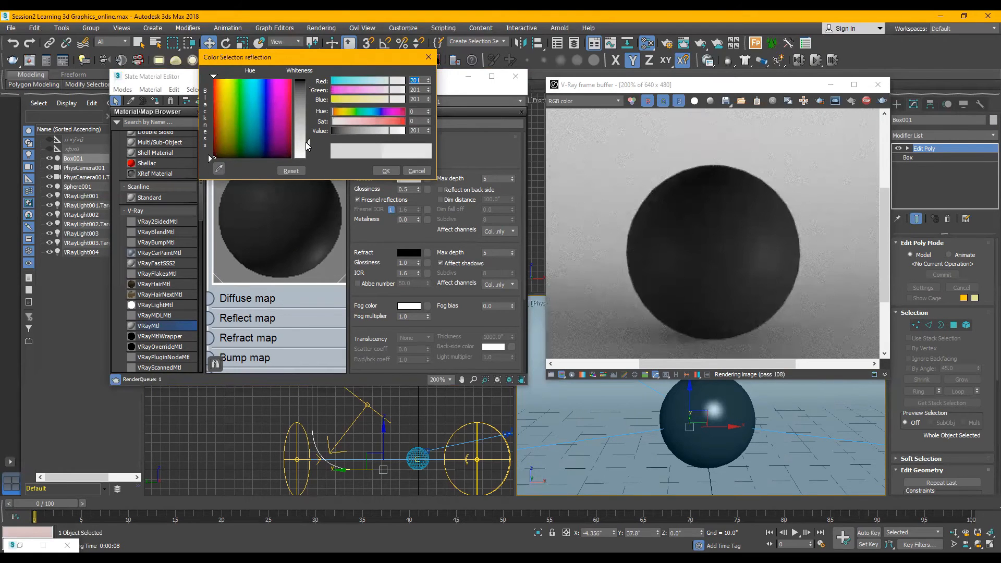
left_click(384, 172)
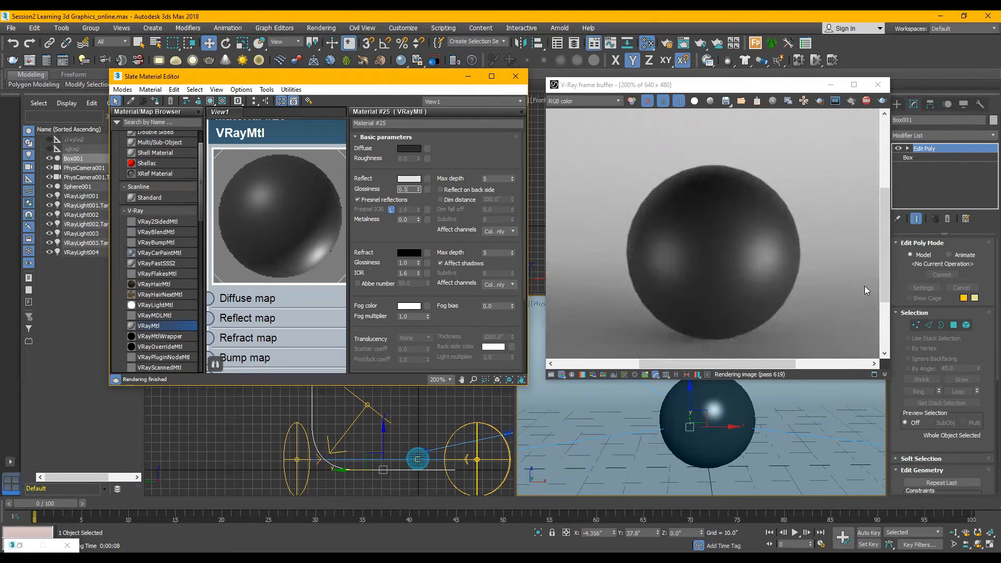
Step: Try a reflection Glossiness of 0.75, and raise it to 0.85
double_click(404, 188)
type("0.75")
key("Return")
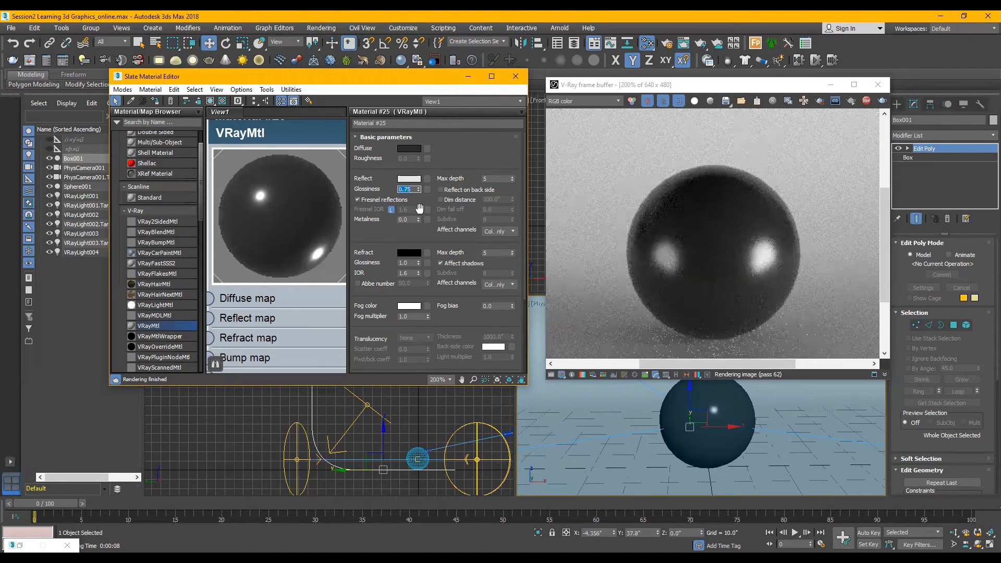
type("0.85")
key("Return")
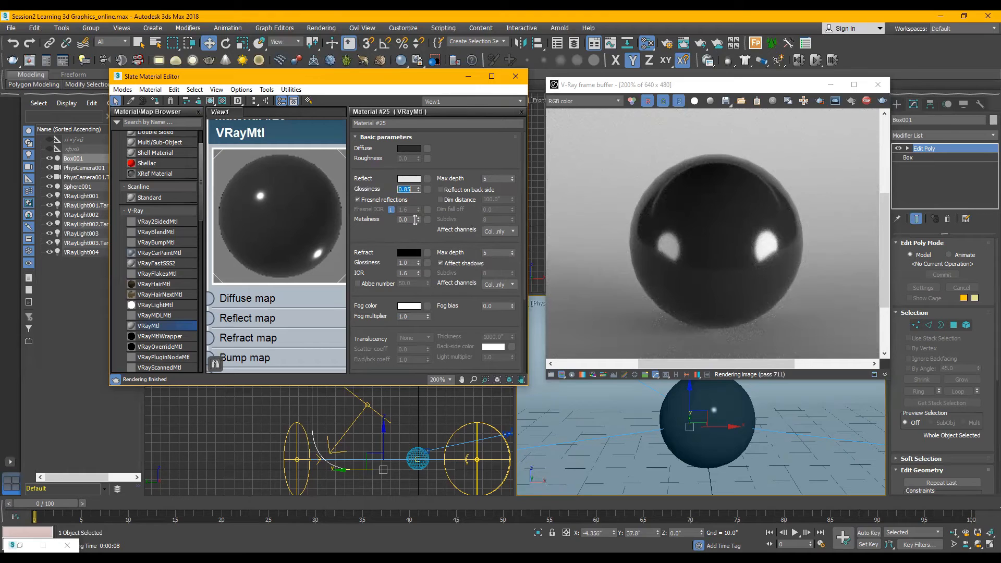
Step: Try a Metalness of 1.0 on the VRayMtl, comparing it with 0.0 in the interactive render
double_click(409, 220)
type("1")
key("Return")
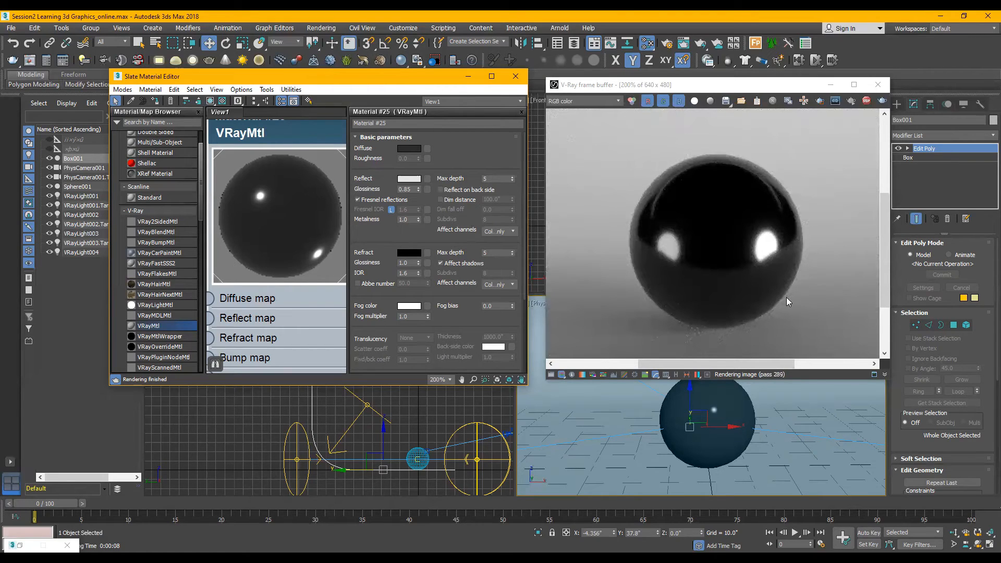
right_click(419, 221)
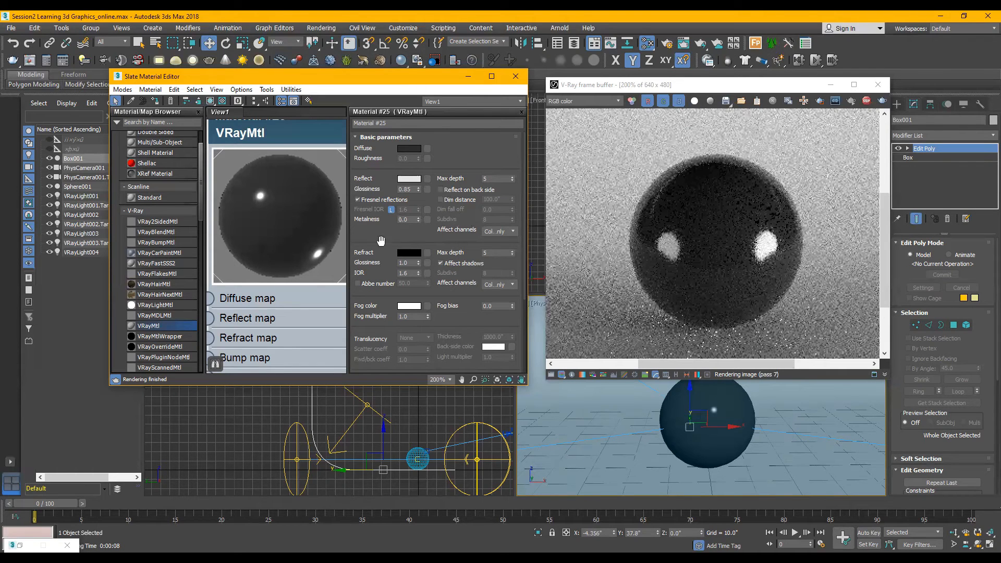
left_click(418, 217)
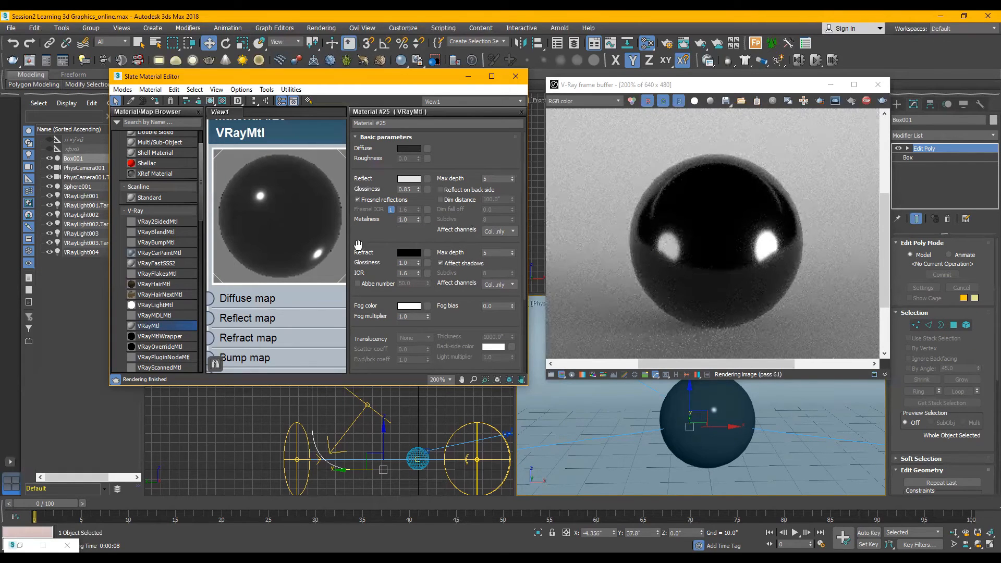
Step: Set the VRayMtl's Metalness to 0.5 and inspect the sphere's reflections in the render
double_click(403, 219)
type("0.5")
key("Return")
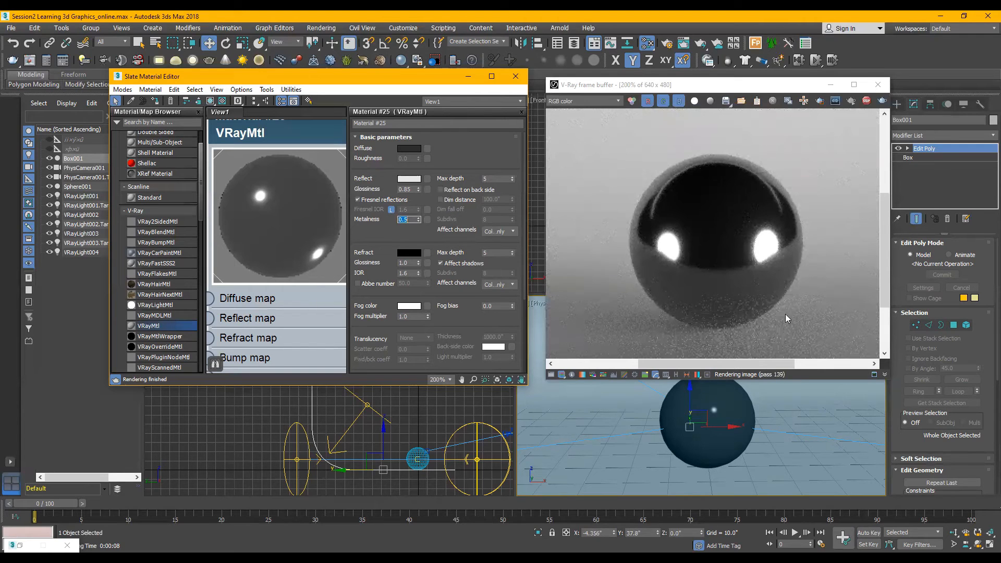
scroll(706, 211, "down", 2)
scroll(747, 282, "up", 2)
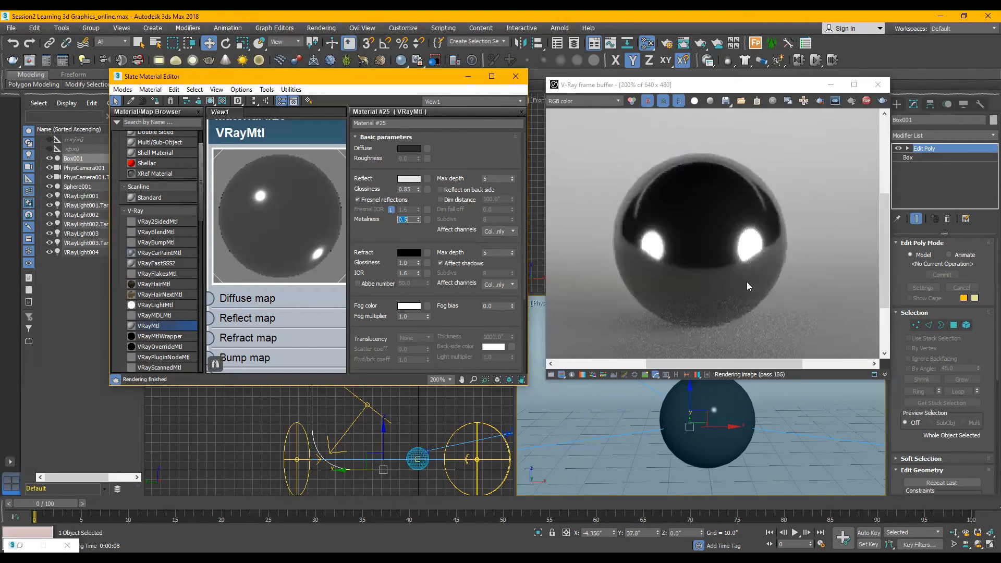
scroll(713, 259, "down", 2)
scroll(713, 258, "up", 2)
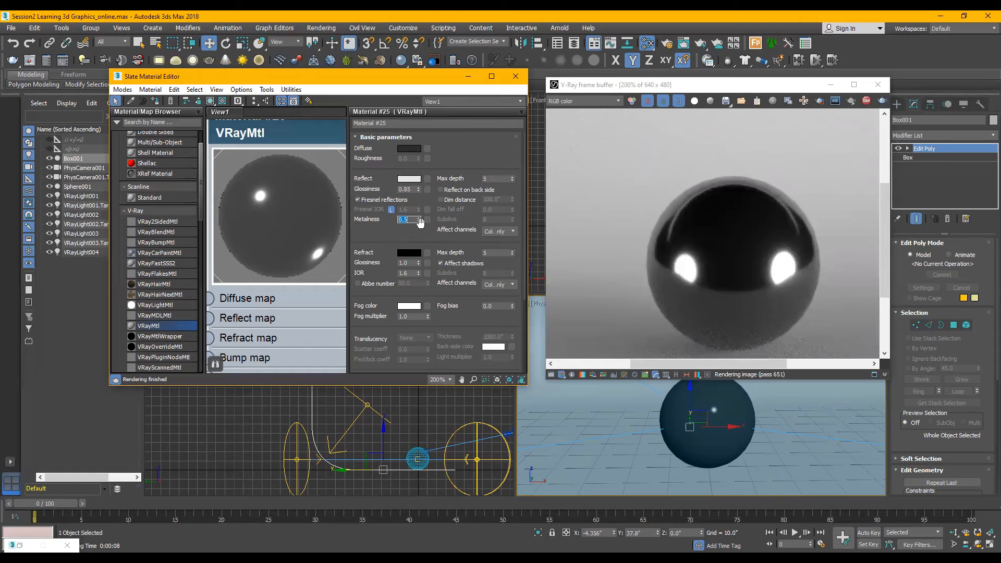
Step: Set the VRayMtl's Metalness to 0.0
type("0")
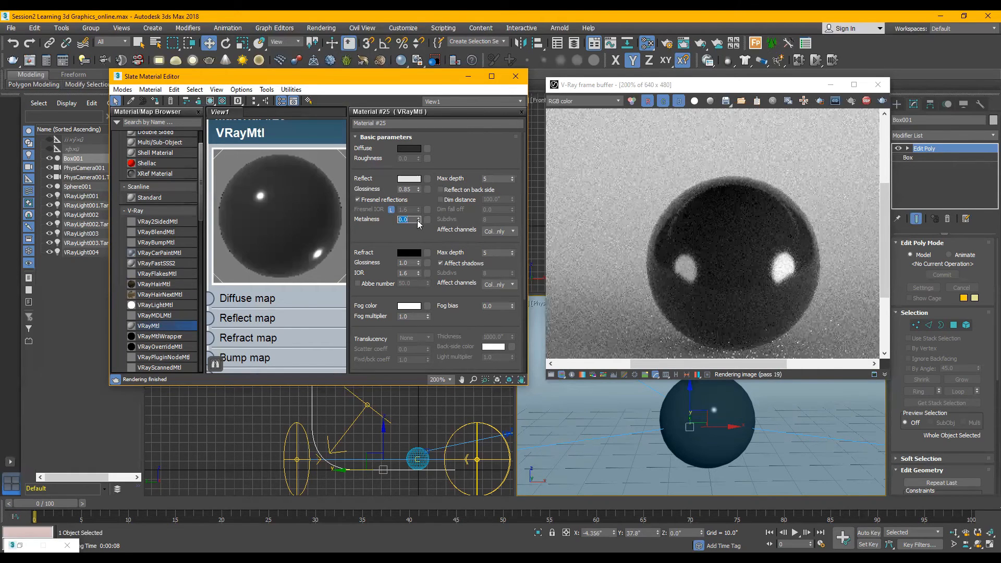
Step: Try grey and near-white Refract colors, RGB 62 and RGB 238, on the sphere in the interactive render
scroll(420, 240, "down", 1)
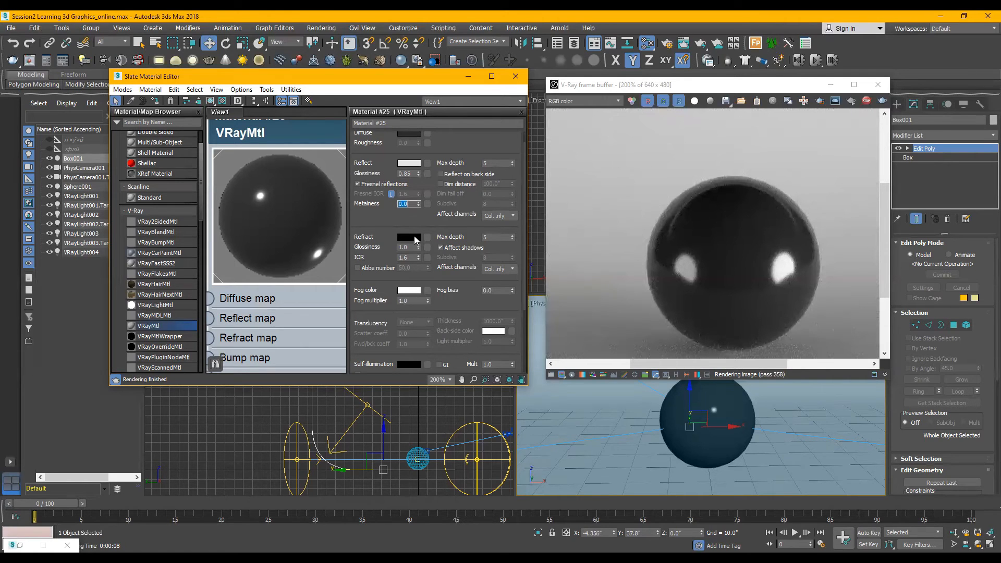
left_click(415, 240)
left_click(304, 98)
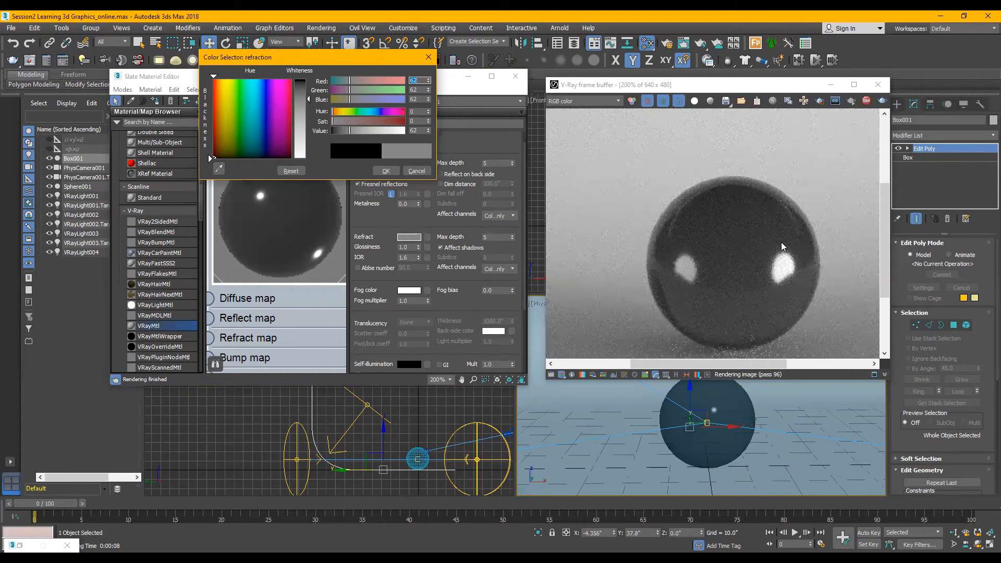
left_click(302, 153)
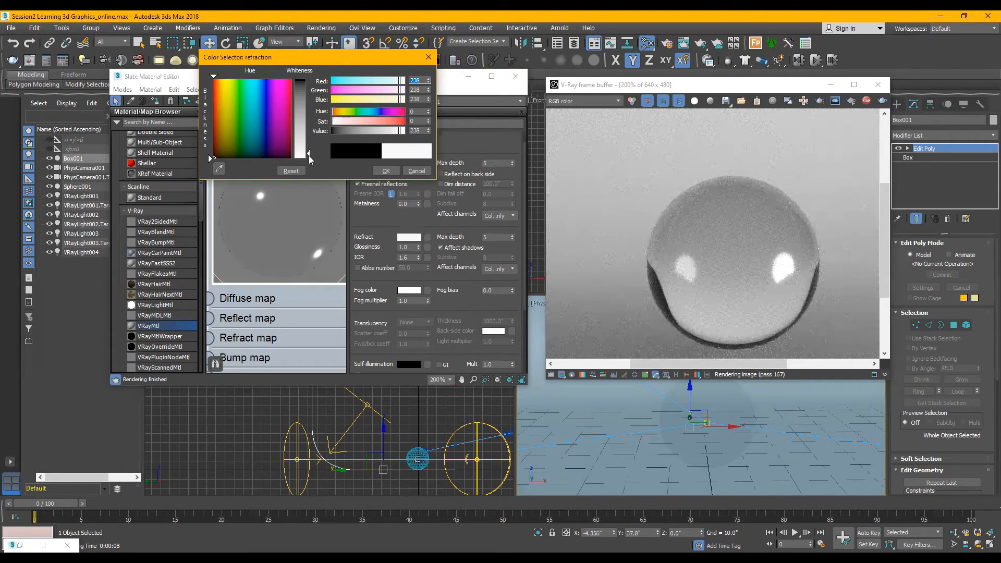
left_click(417, 171)
Step: Set the VRayMtl's Diffuse color to pure black, RGB 0
scroll(443, 287, "down", 2)
scroll(443, 288, "up", 3)
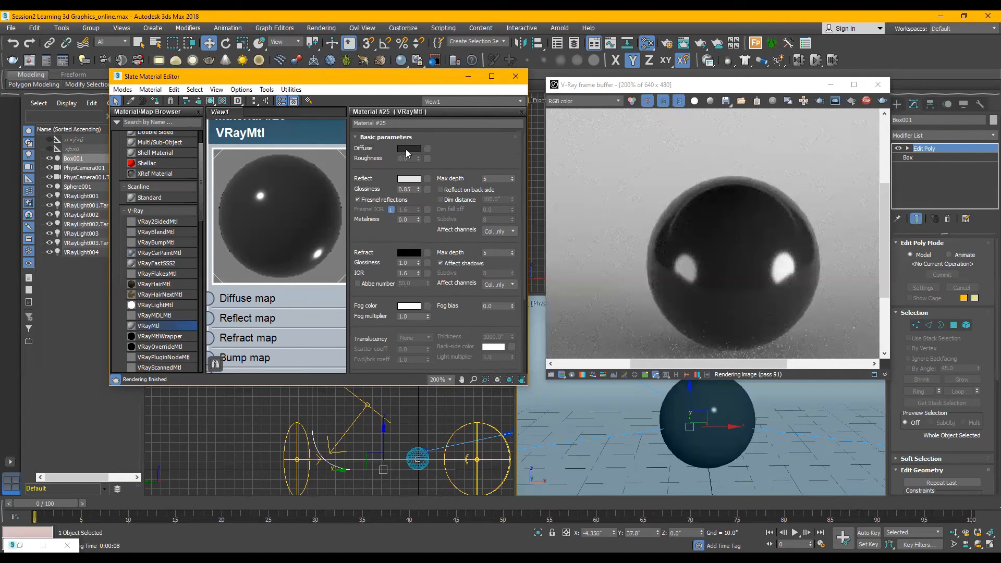
left_click(407, 150)
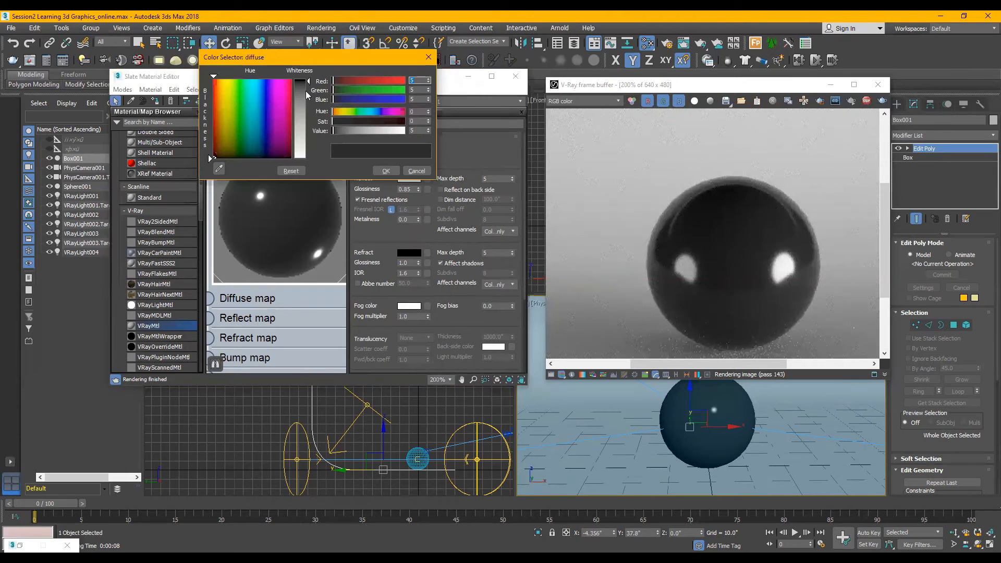
left_click(309, 80)
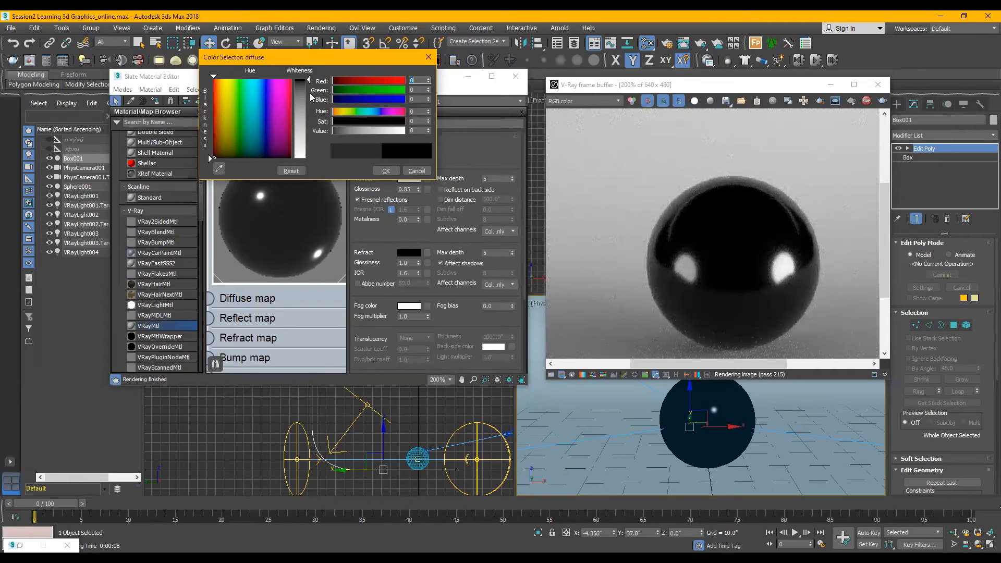
left_click(395, 171)
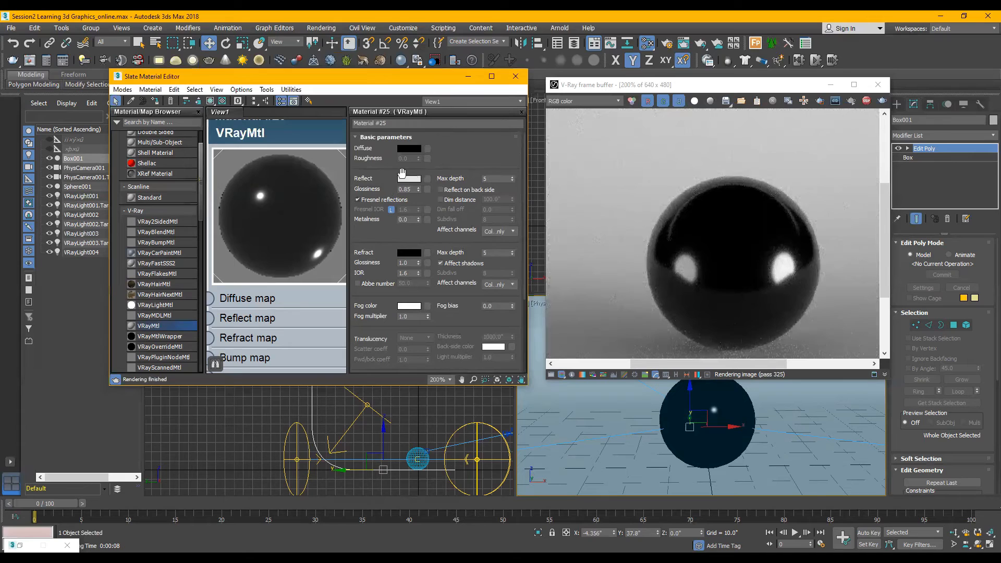
Step: Set the Reflect color to near-white, RGB 250, and the reflection Glossiness to 1.0
left_click(409, 179)
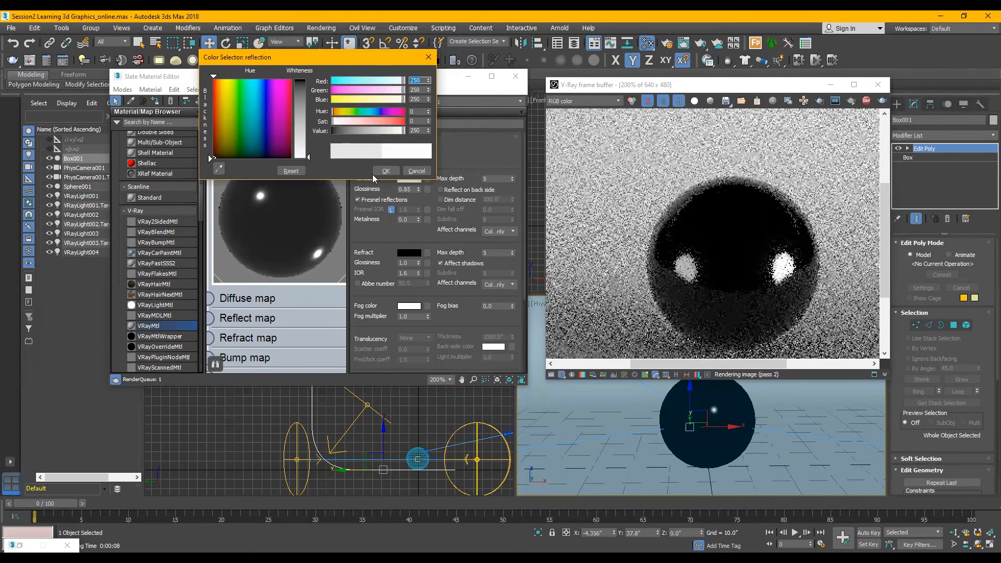
left_click(388, 172)
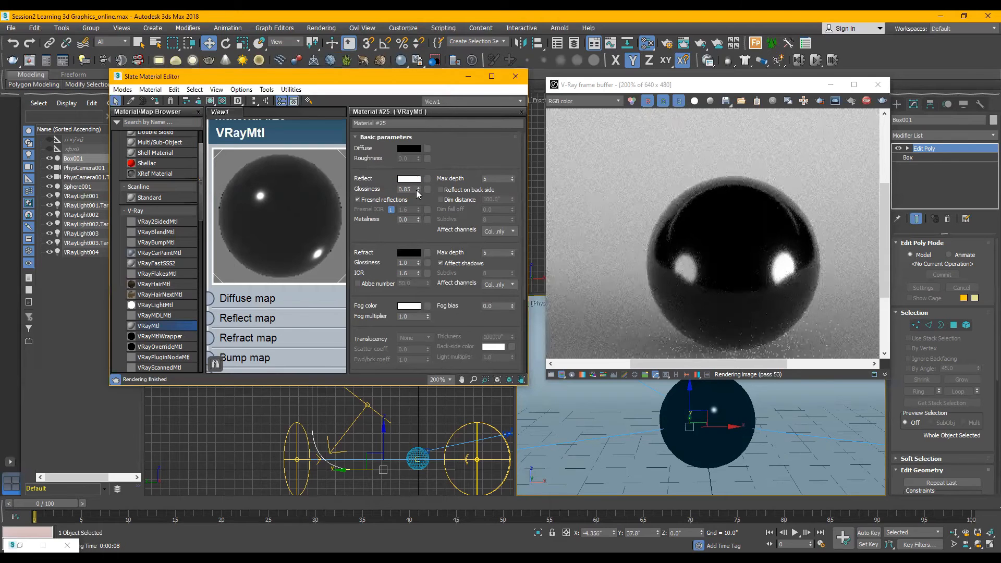
left_click_drag(419, 188, 419, 180)
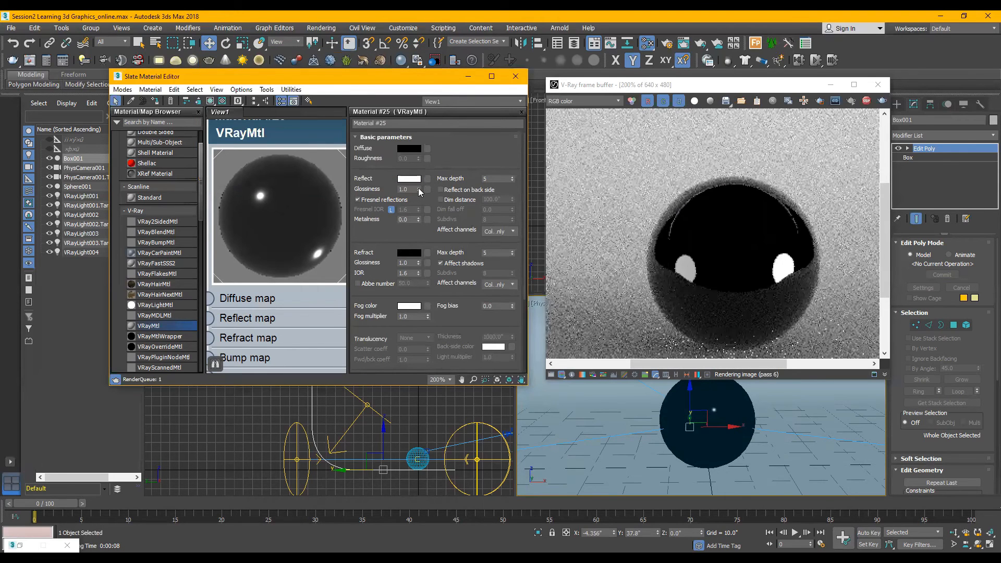
Step: Compare a Refract color of RGB 225, set it to near-white, RGB 245, and inspect the glass sphere in the render
left_click(409, 252)
left_click_drag(310, 154, 307, 150)
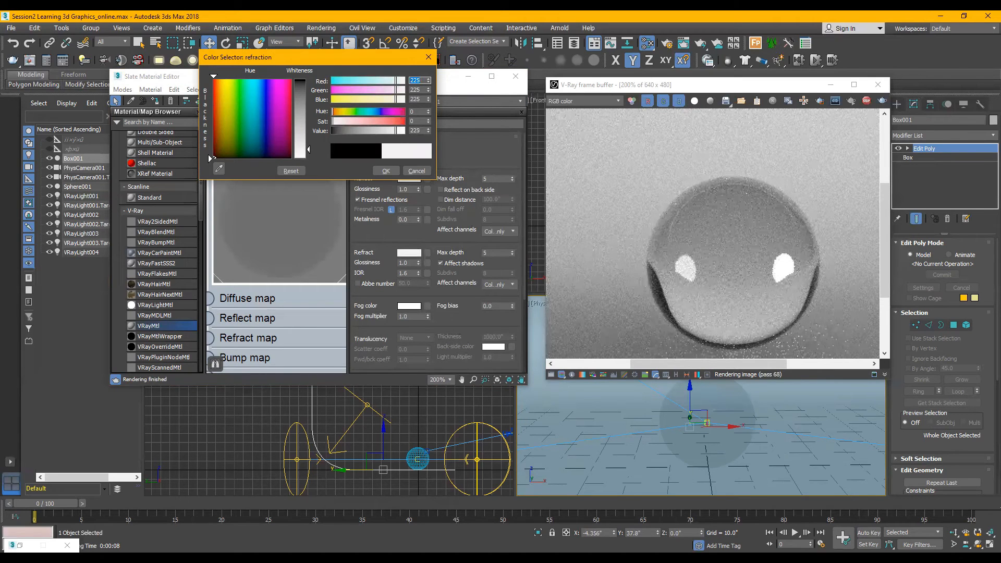
left_click_drag(308, 149, 308, 156)
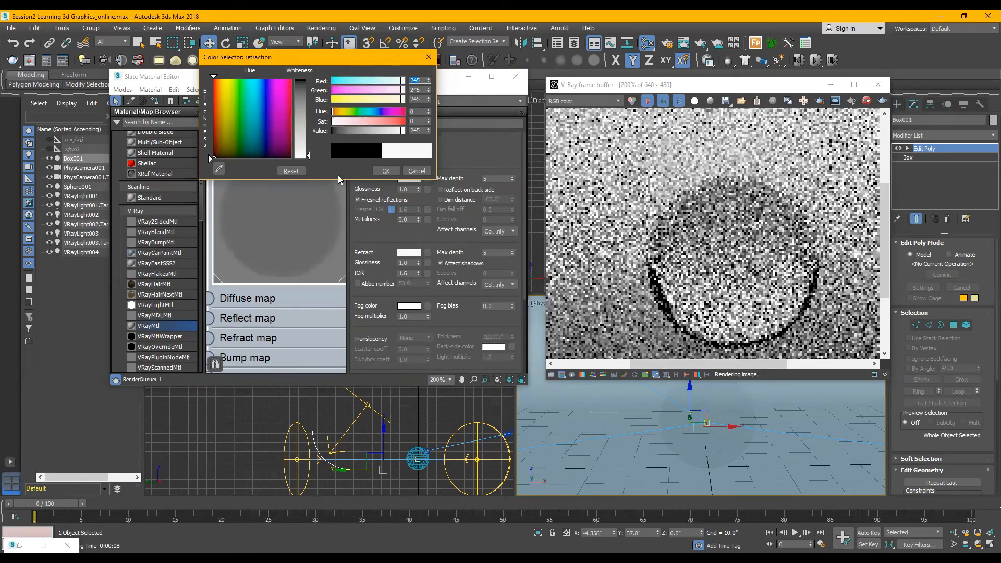
left_click(384, 170)
scroll(722, 225, "down", 2)
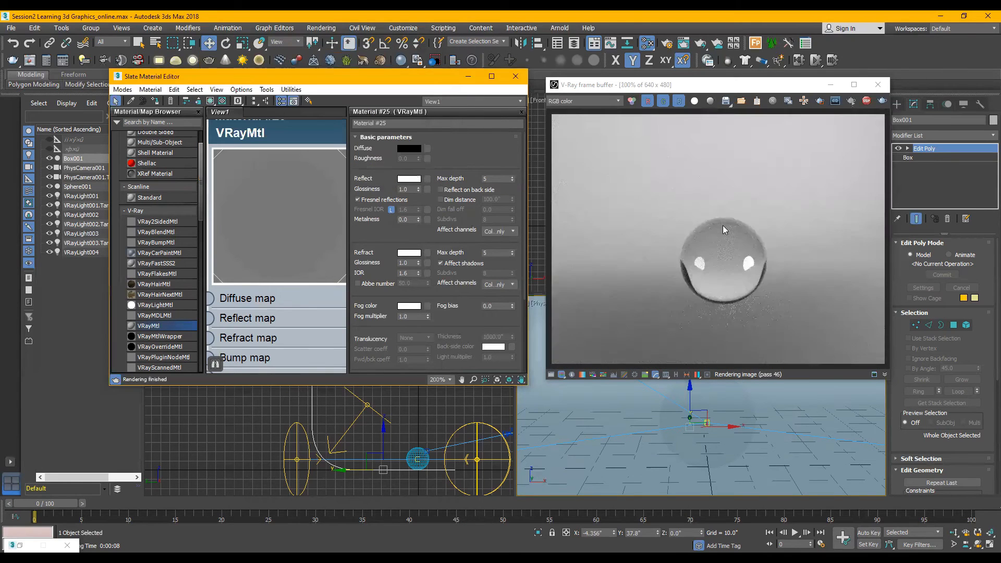
scroll(720, 249, "up", 1)
left_click(407, 254)
left_click(395, 172)
mouse_move(522, 155)
left_mouse_down()
mouse_move(524, 177)
mouse_move(527, 153)
left_mouse_up()
Step: Set the VRayMtl's refraction IOR to 1.53
left_click(410, 272)
type("53")
key("Return")
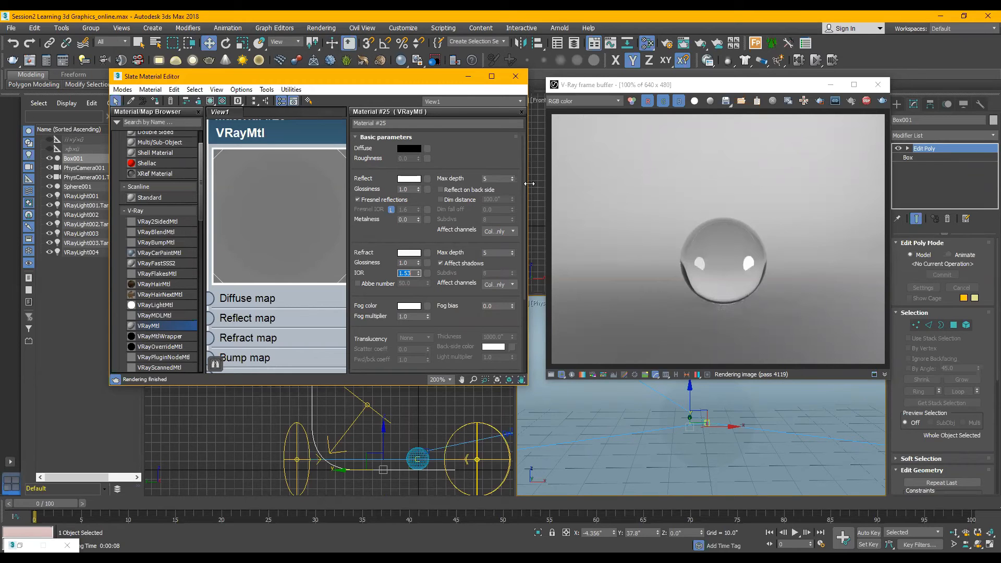
left_click_drag(526, 254, 525, 194)
Step: Try refraction Glossiness values of 0.5, 0.7 and 0.8, comparing the frosted glass effect in the render
left_click_drag(411, 264, 388, 287)
type("0.5")
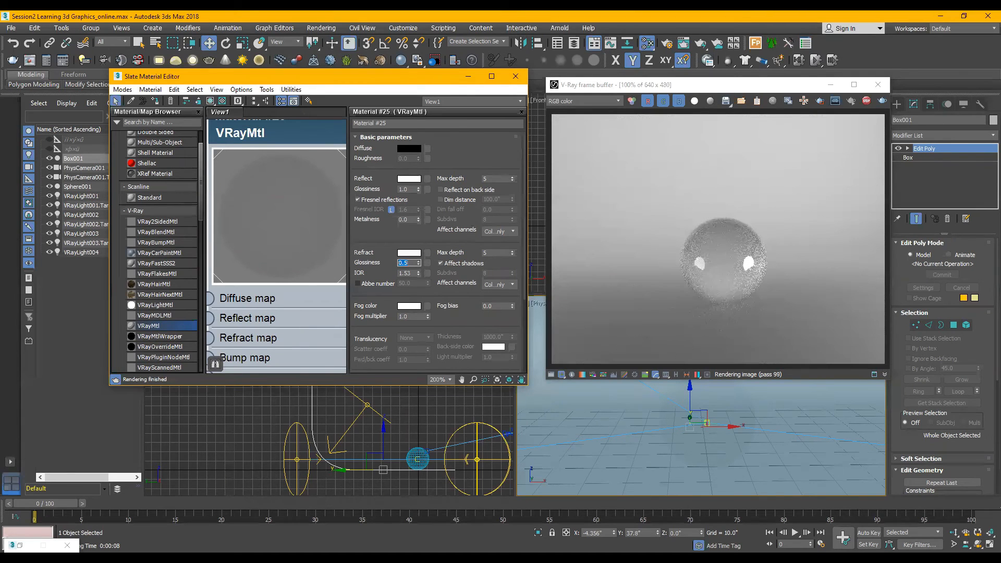
scroll(737, 290, "up", 2)
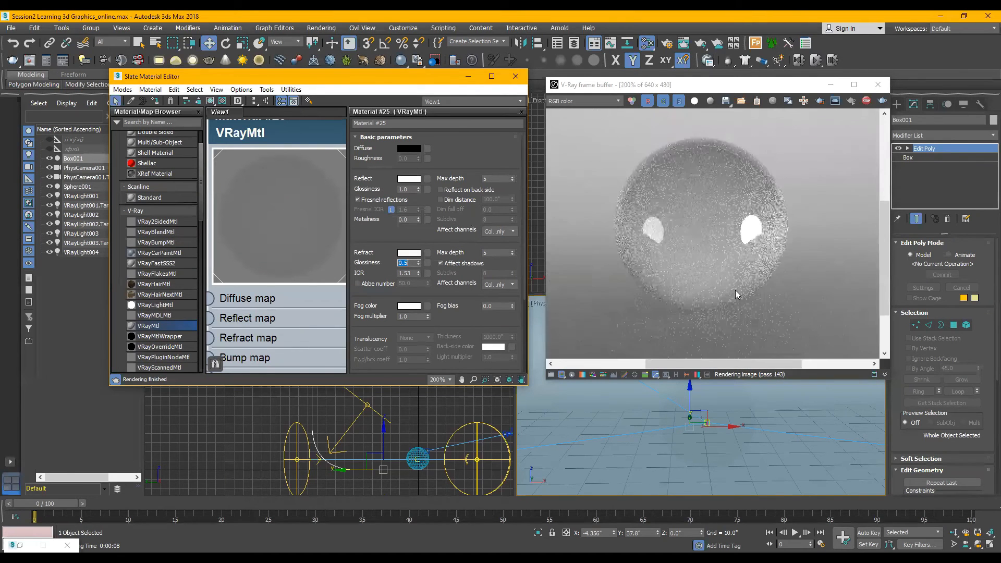
scroll(695, 210, "down", 1)
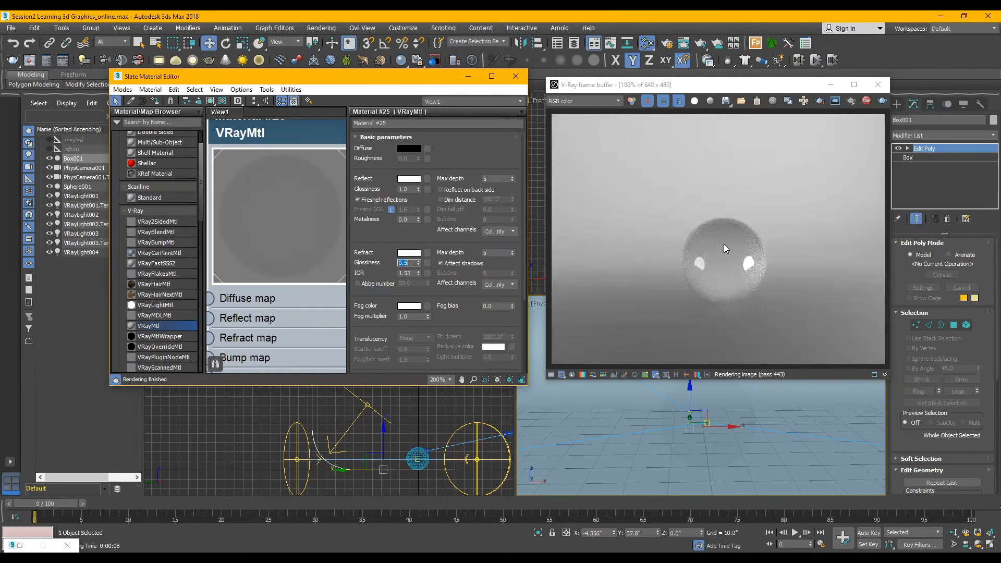
key("Return")
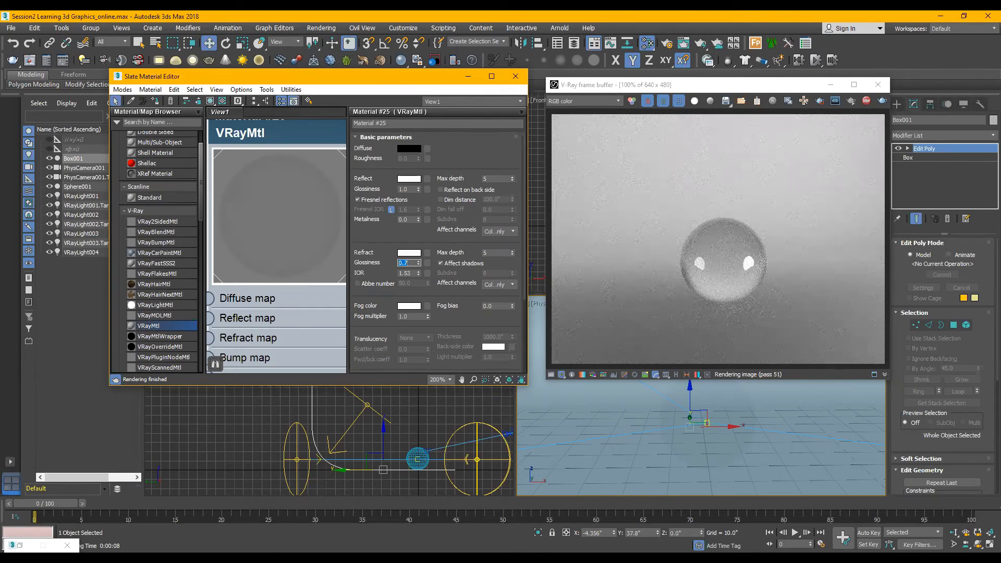
type("0.8")
key("Return")
left_click(699, 86)
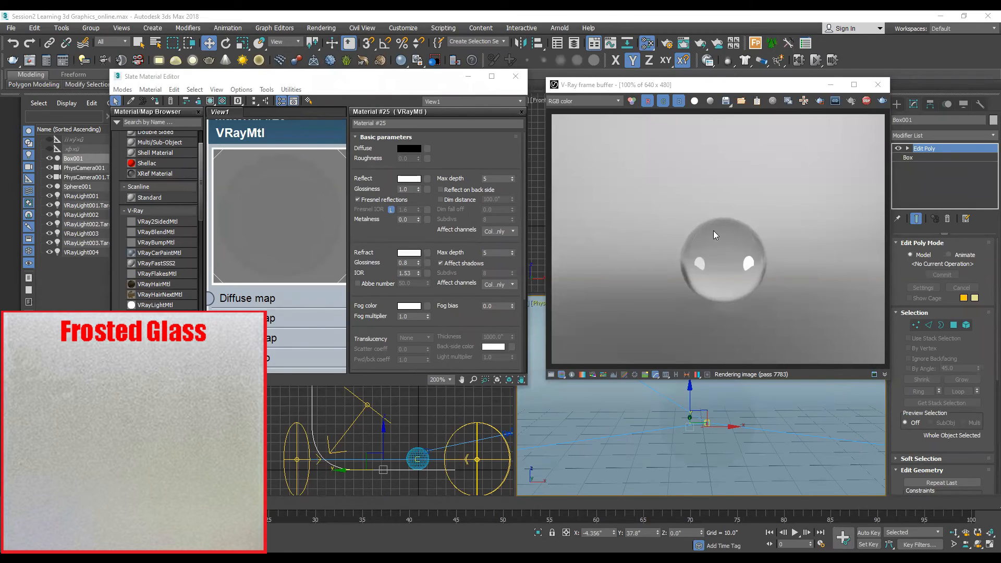
left_click(738, 285)
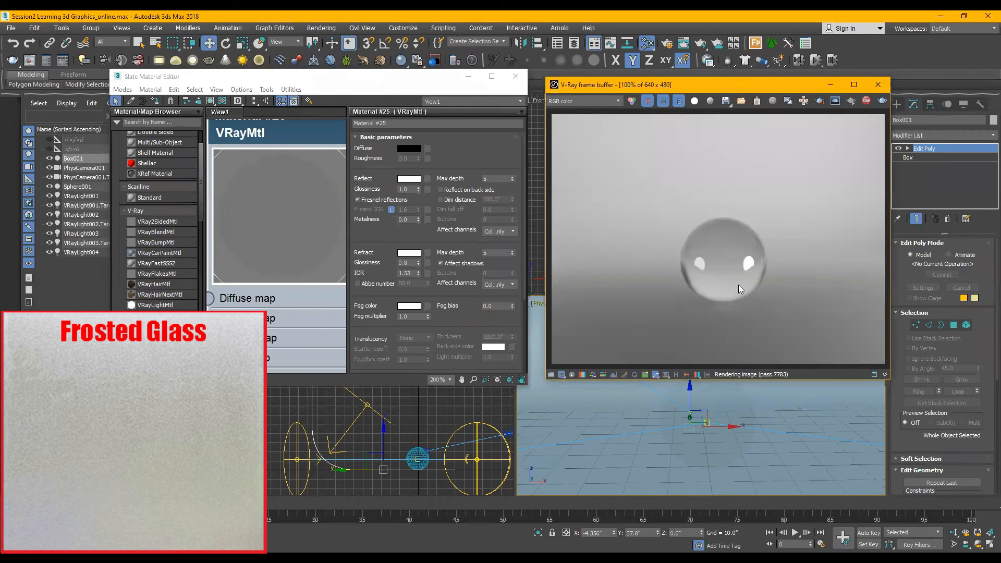
Step: Try reflection Glossiness values of 0.8, 0.6 and 0.5, and inspect the frosted sphere up close in the render
left_click(412, 262)
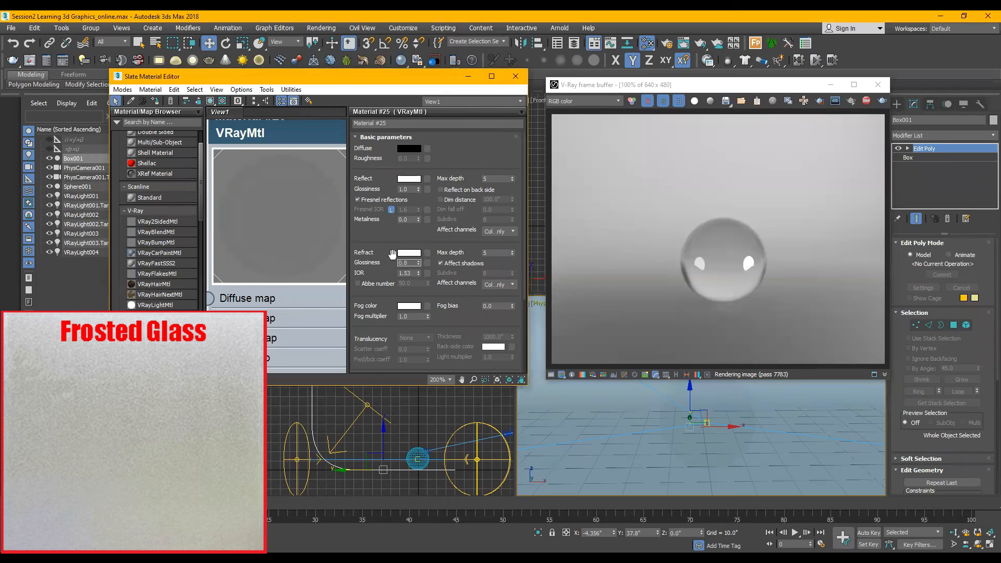
left_click(408, 189)
type("0.8")
key("Return")
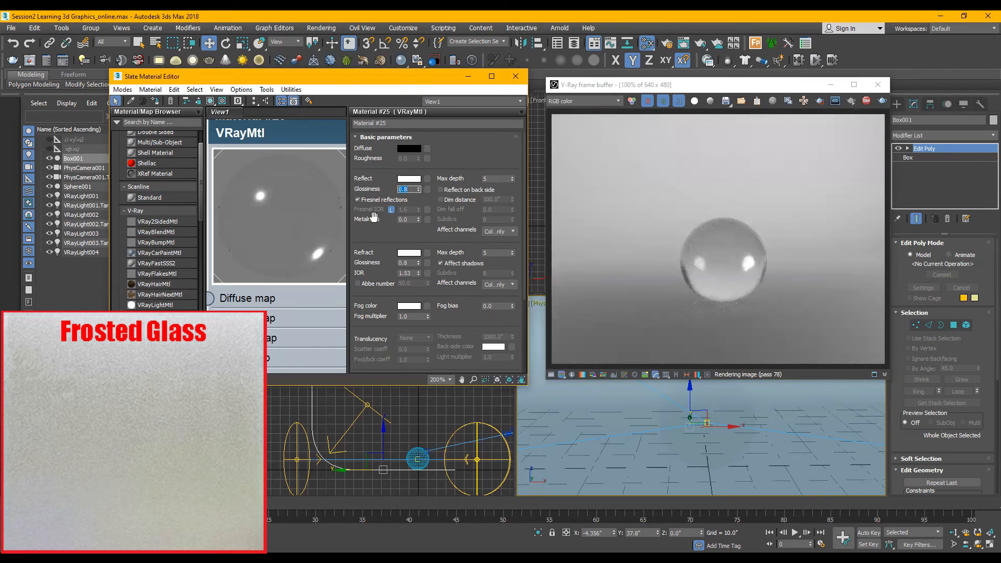
type("0.6")
key("Return")
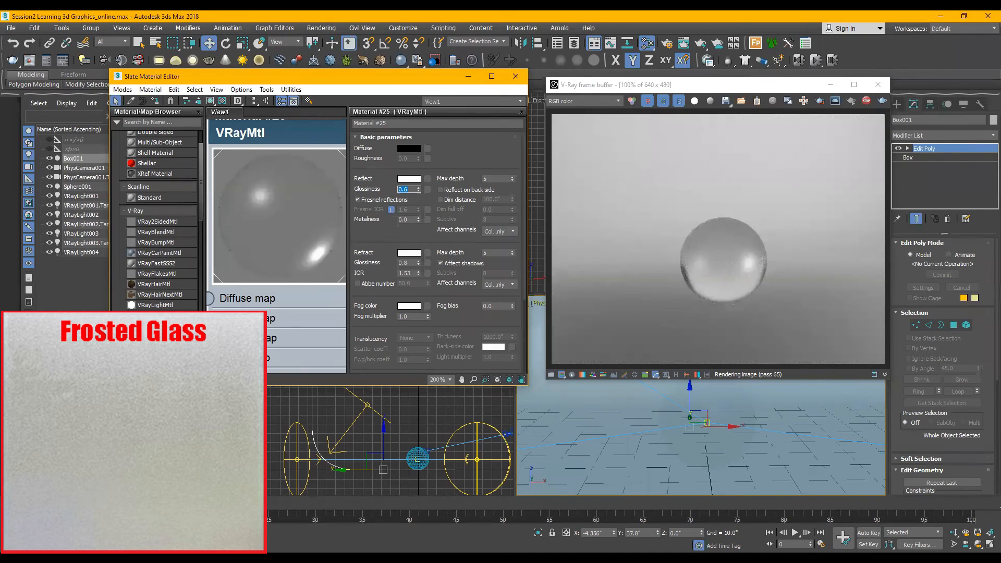
type("0.5")
key("Return")
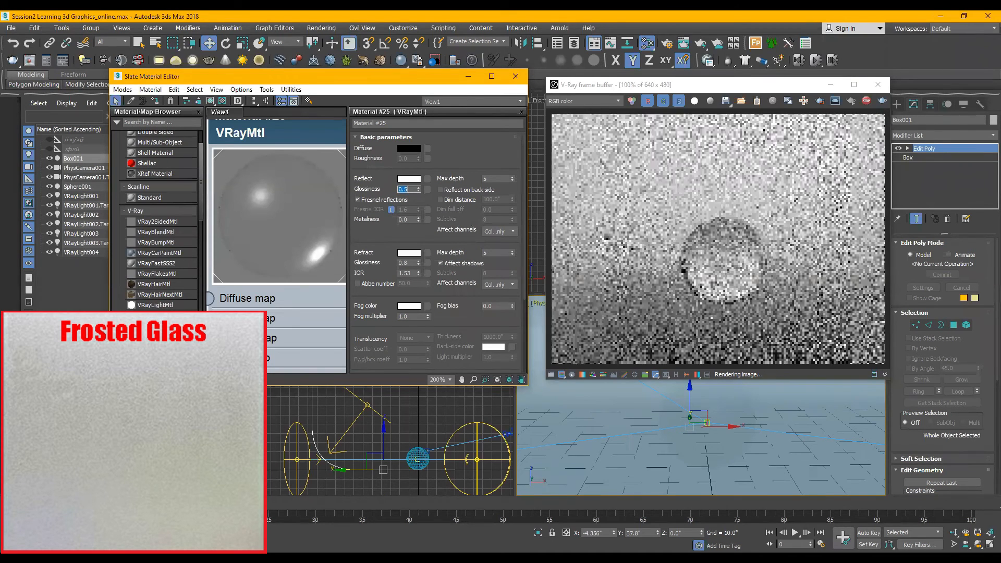
scroll(732, 274, "up", 1)
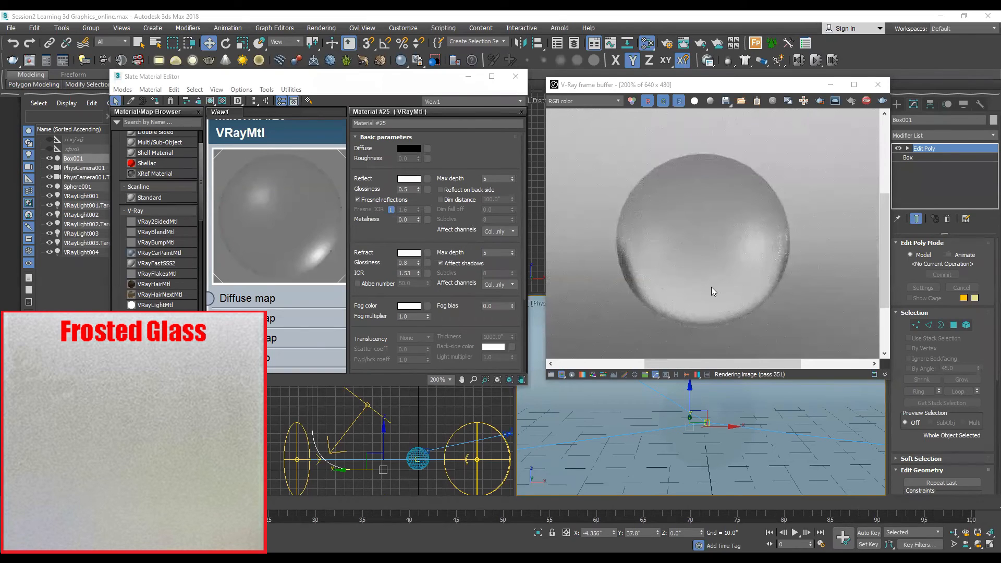
scroll(721, 248, "up", 1)
scroll(721, 248, "down", 1)
Step: Stop the interactive render and open Render Setup
left_click(866, 102)
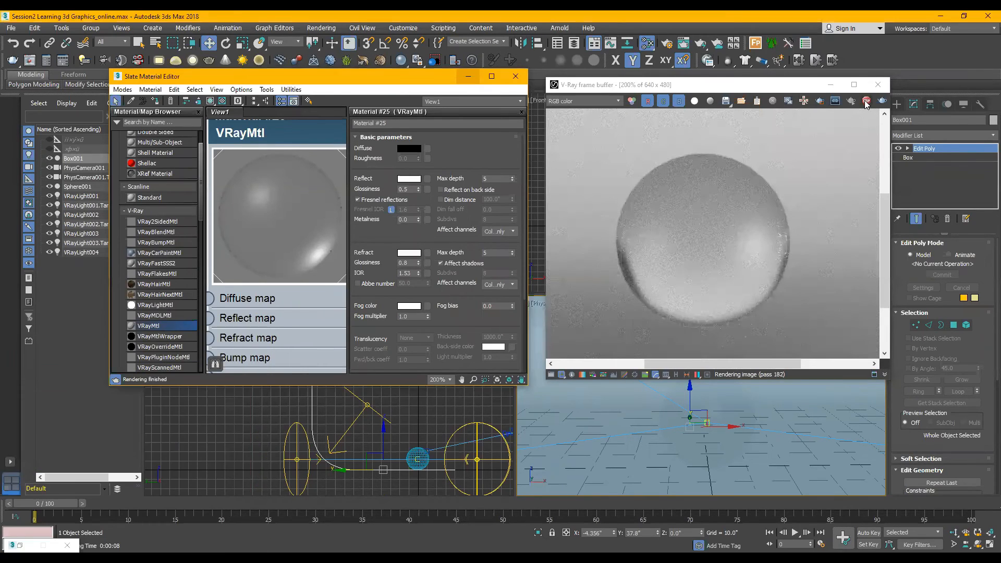
left_click(866, 102)
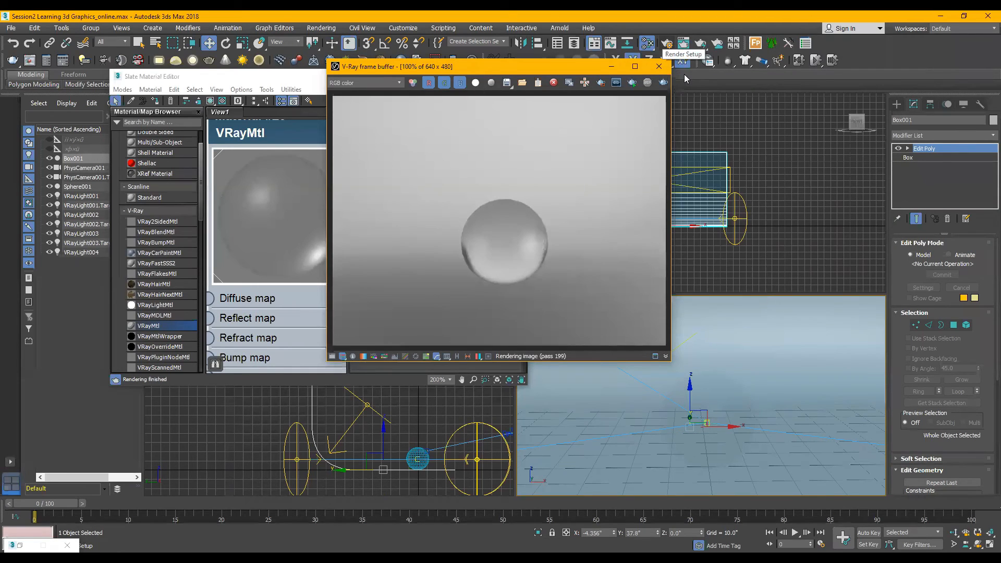
left_click(682, 73)
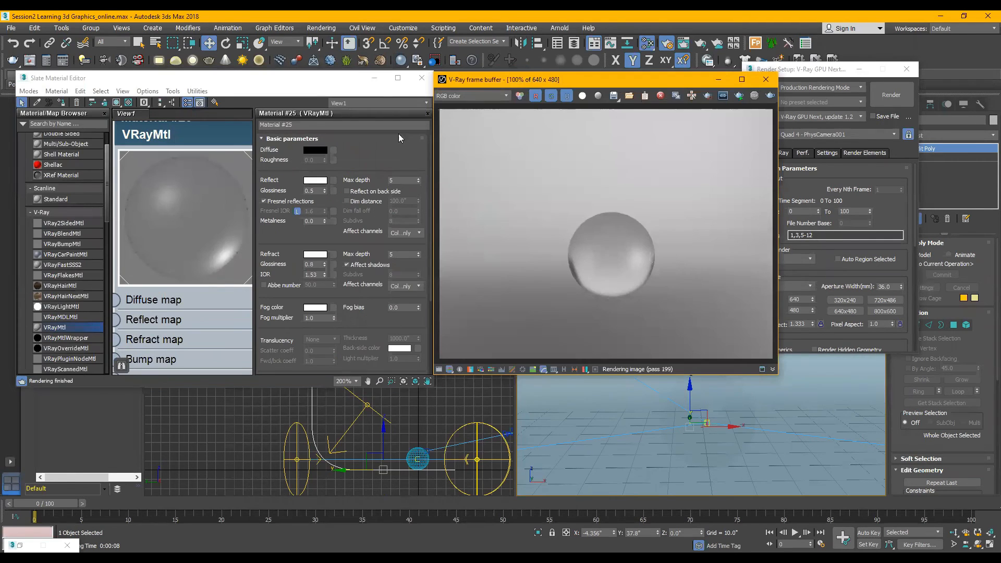
Step: Set both the reflection and refraction Glossiness to 1.0, and restart the interactive render to inspect the clear glass sphere
left_click_drag(350, 87, 279, 89)
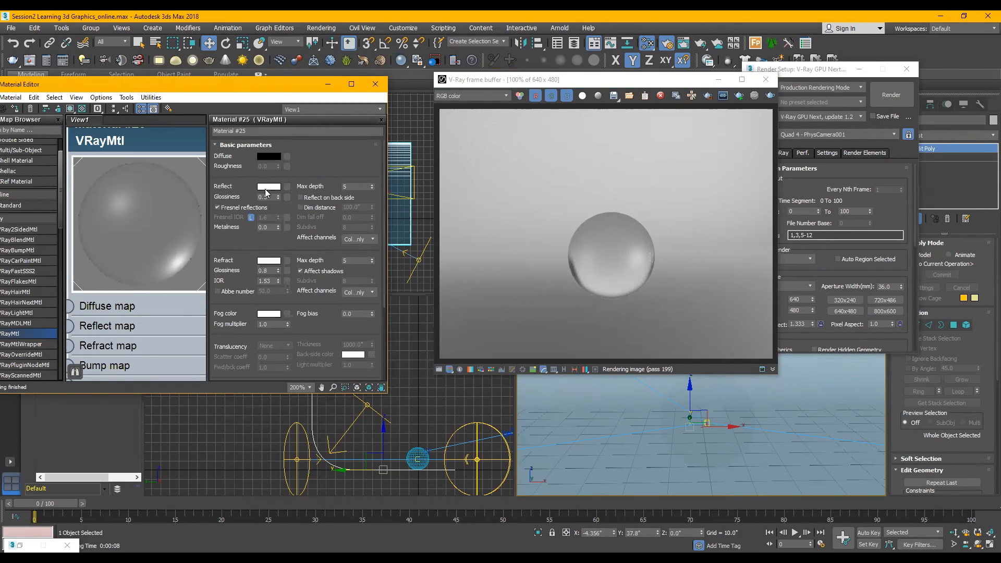
left_click_drag(278, 197, 278, 180)
left_click_drag(278, 272, 279, 268)
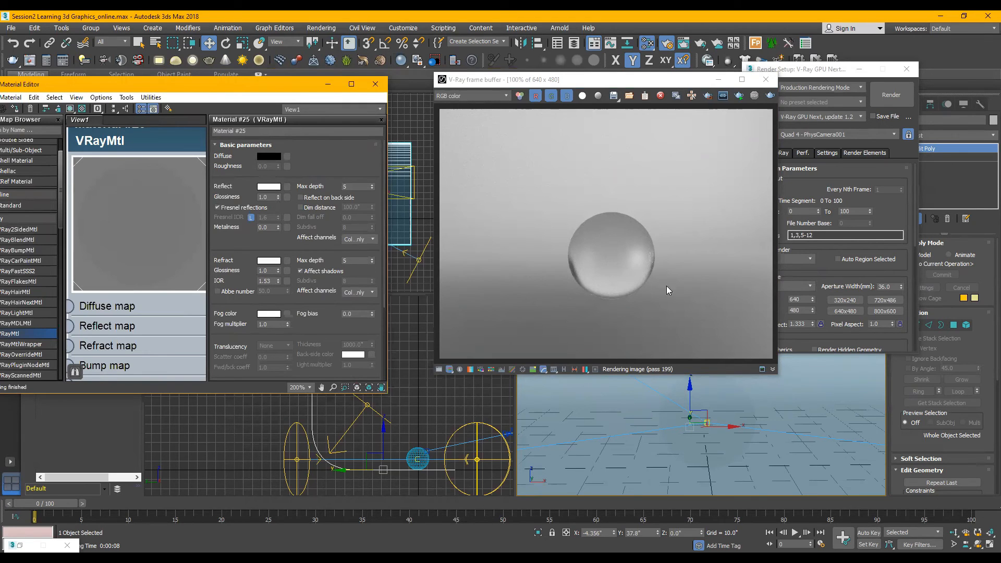
left_click(738, 97)
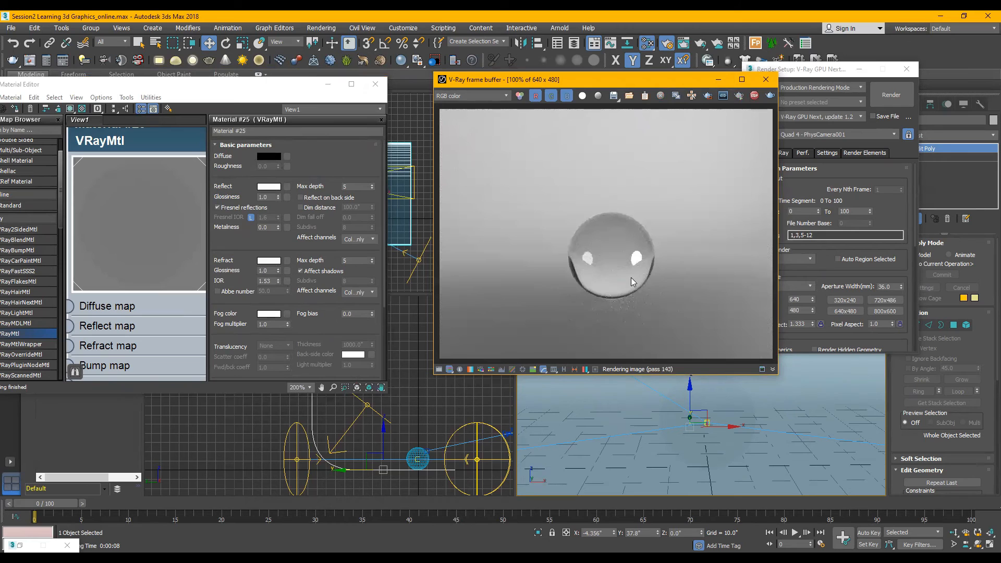
scroll(630, 278, "up", 1)
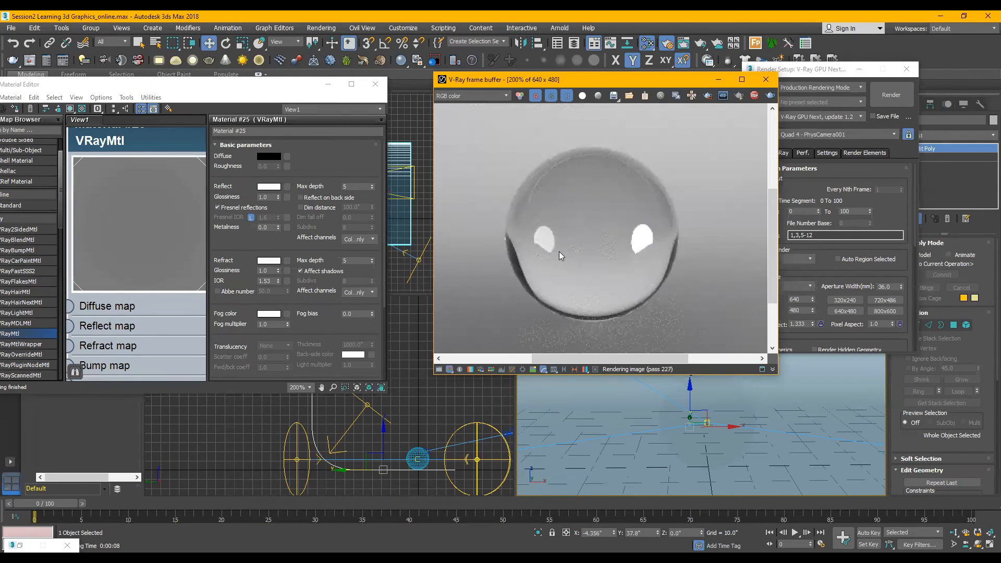
scroll(558, 252, "down", 1)
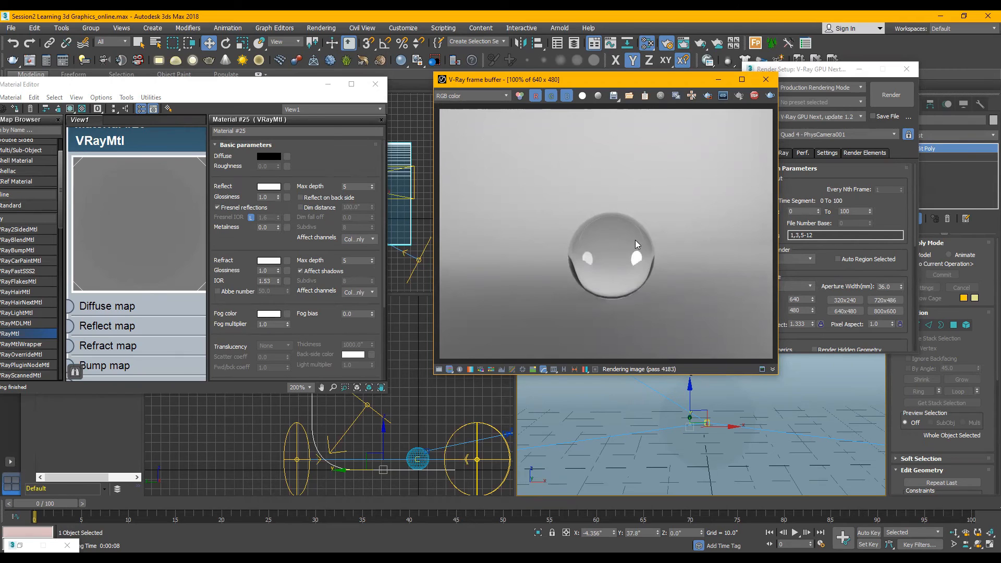
scroll(625, 264, "up", 1)
scroll(624, 263, "down", 1)
Step: Set the material's diffuse colour to dark grey, reflection to mid grey and refraction to black for an opaque sphere
left_click(269, 157)
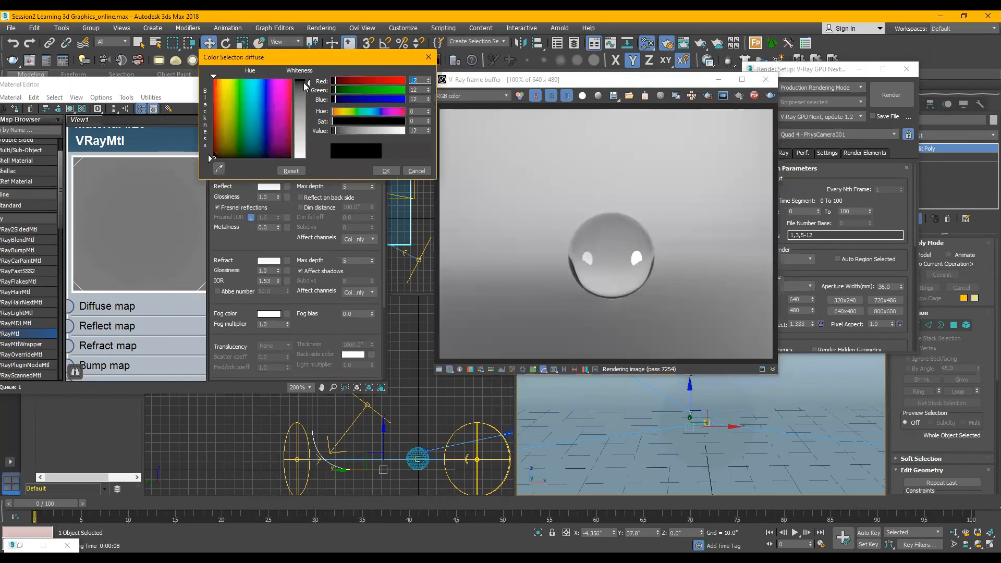
left_click(385, 171)
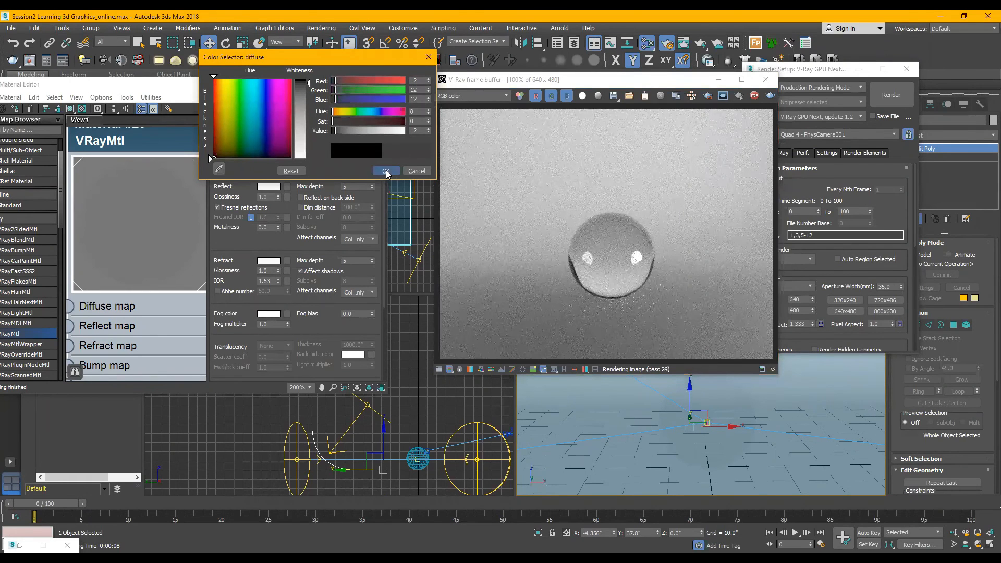
left_click(268, 187)
left_click(355, 131)
left_click(383, 171)
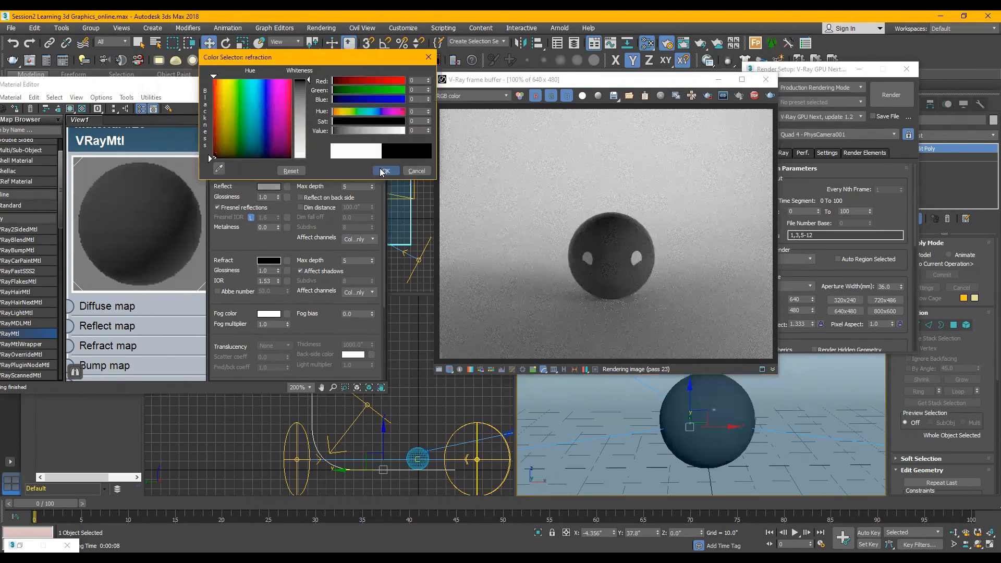
left_click(382, 171)
Step: Try reflection Glossiness values of 0.5, 0.85 and 0.7, comparing the sphere's highlights in the interactive render
left_click_drag(271, 198, 240, 215)
type("0.5")
key("Return")
type("0.")
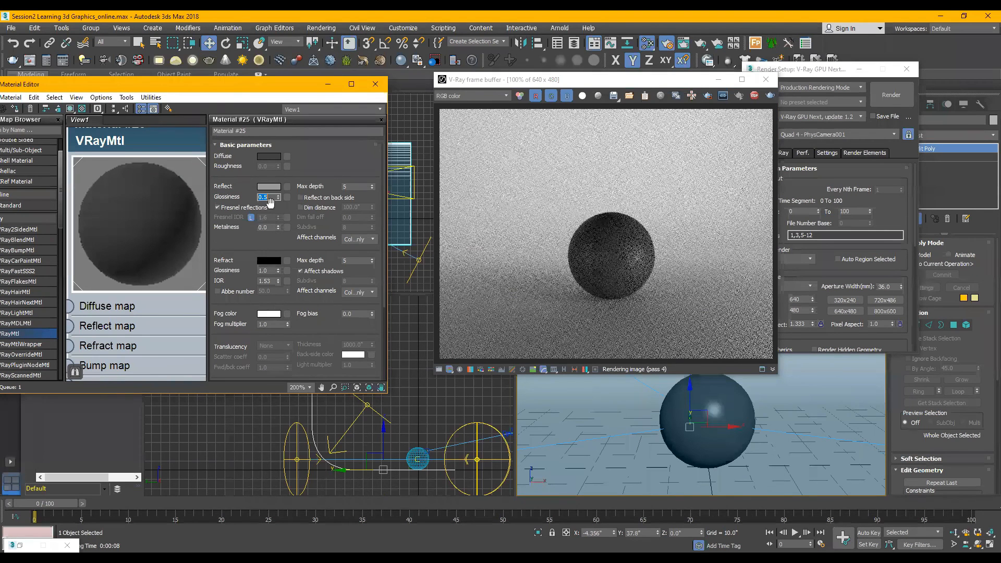
type("85")
key("Return")
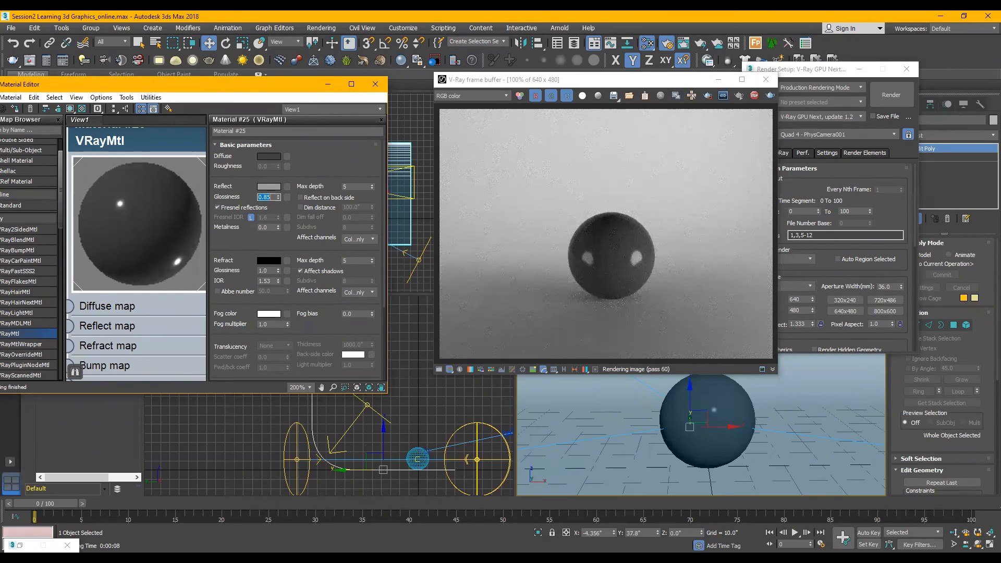
type("0.7")
key("Return")
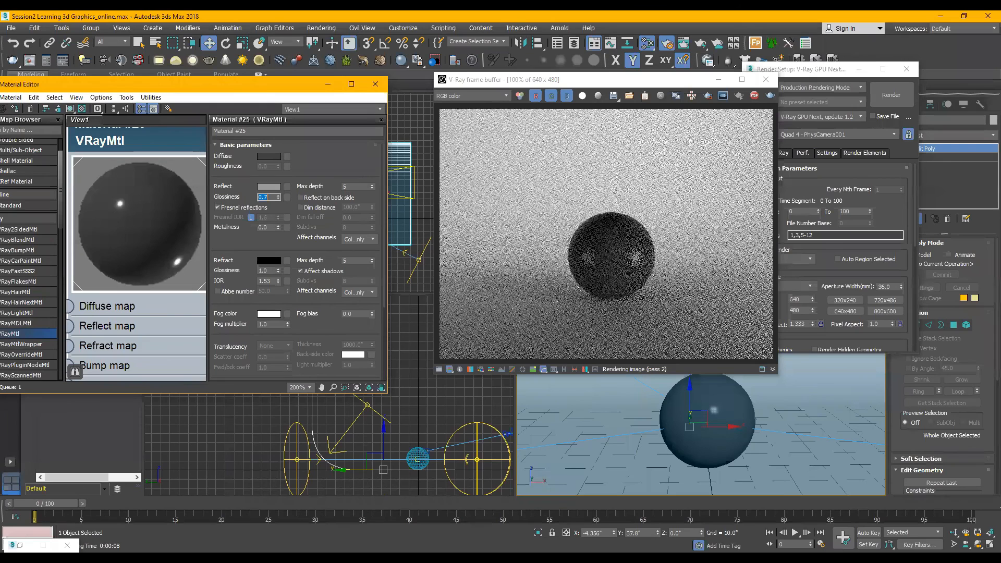
Step: Set the reflection Glossiness to 0.65 and minimize the Material Editor
type("0.65")
key("Return")
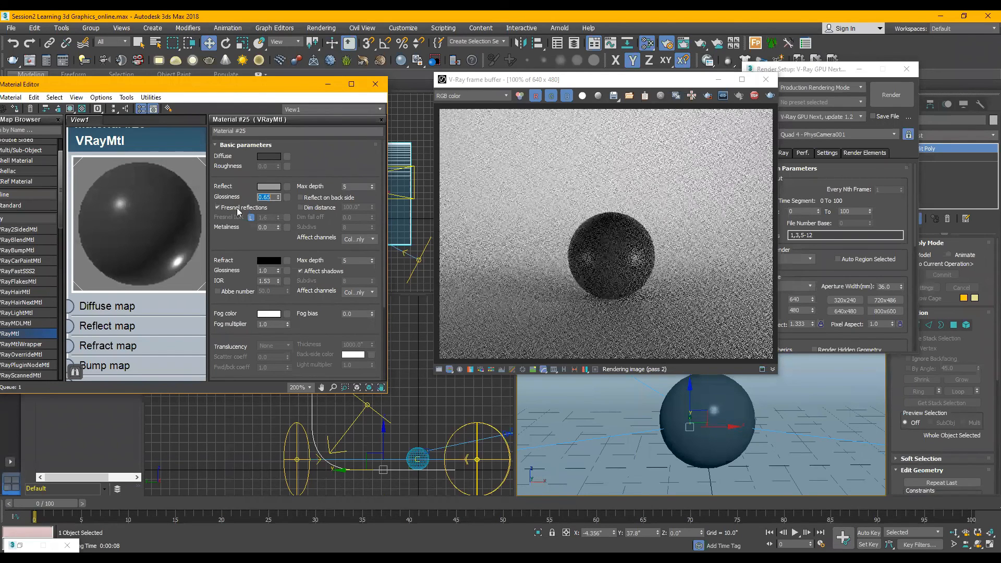
left_click(380, 121)
left_click(323, 85)
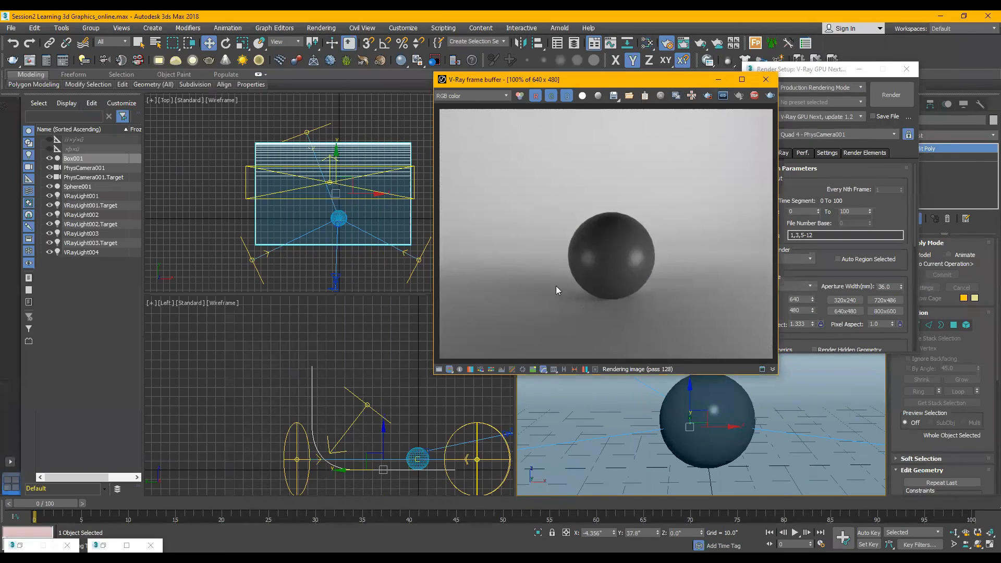
Step: Save the scene and arrange the V-Ray frame buffer and Render Setup windows side by side
left_click(10, 28)
left_click(31, 109)
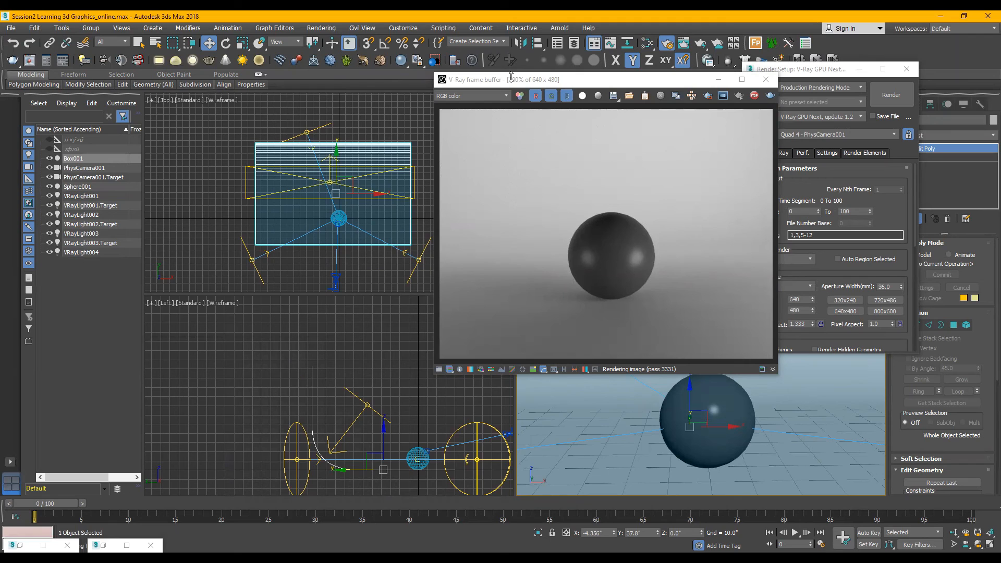
left_click_drag(511, 77, 511, 78)
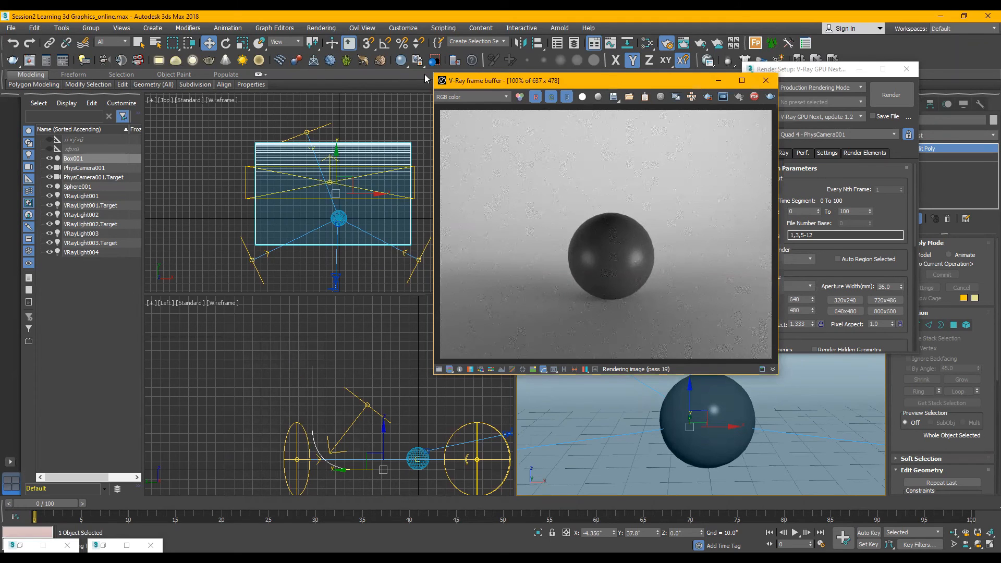
left_click_drag(426, 78, 424, 74)
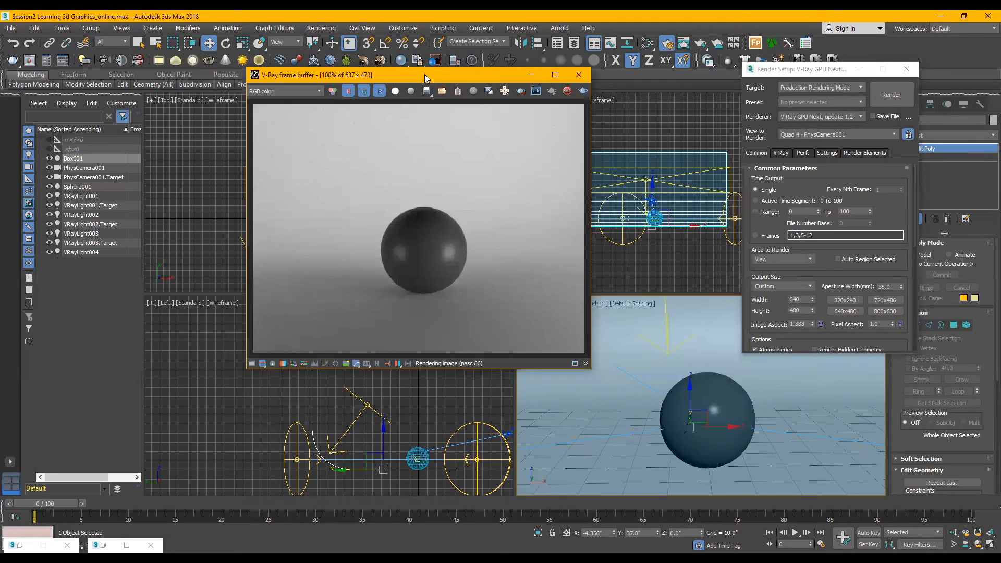
left_click(787, 70)
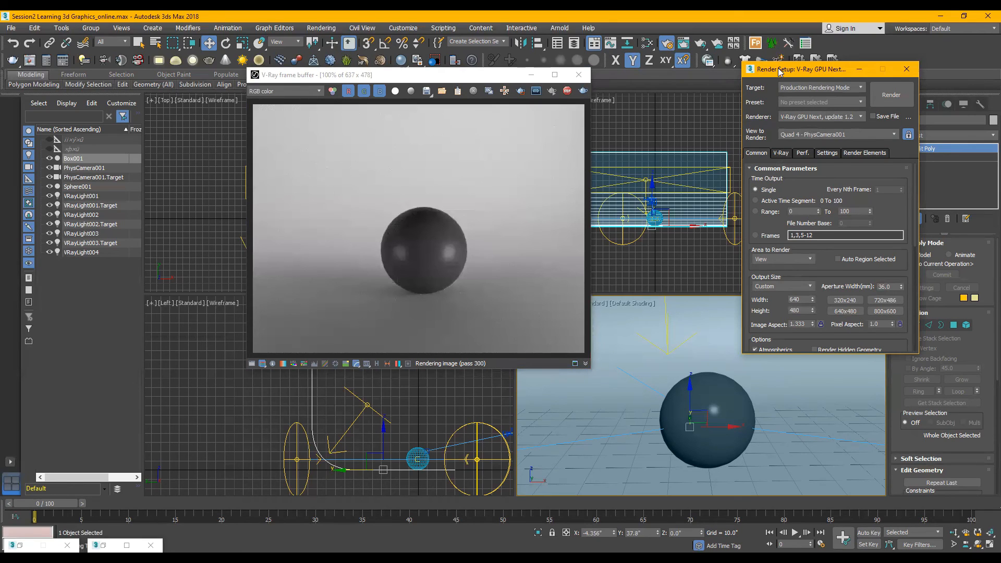
left_click_drag(779, 71, 730, 69)
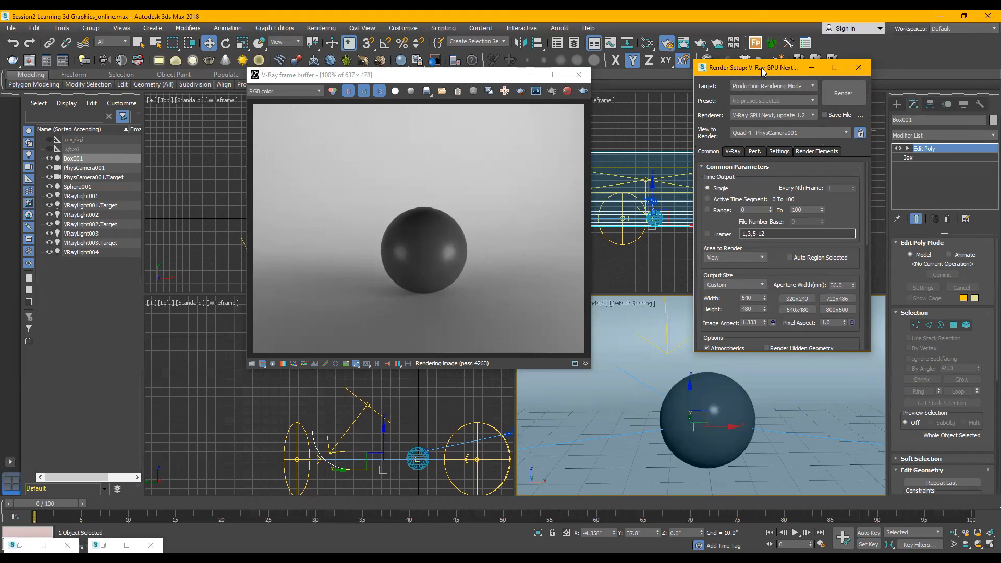
left_click_drag(761, 68, 754, 71)
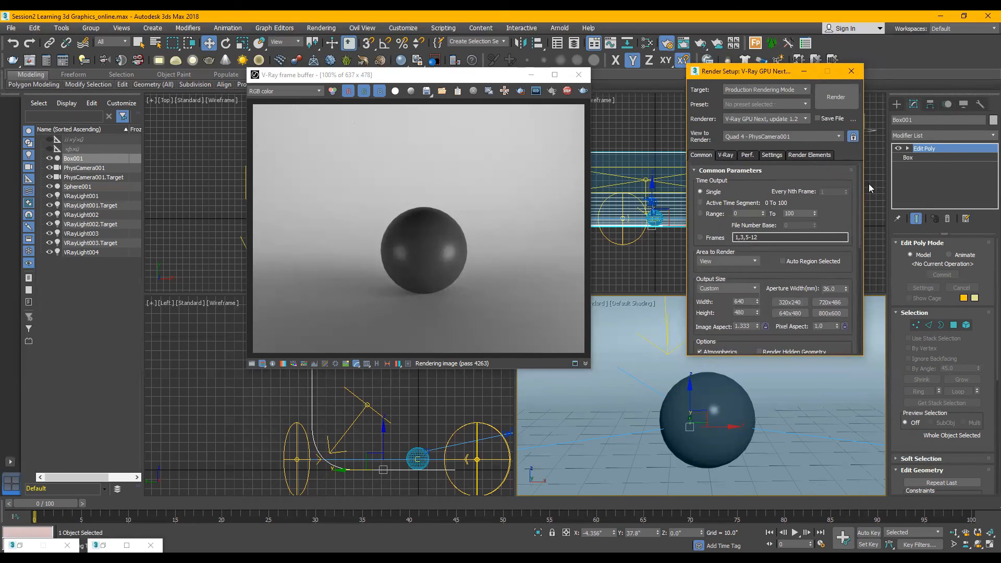
left_click_drag(859, 187, 862, 189)
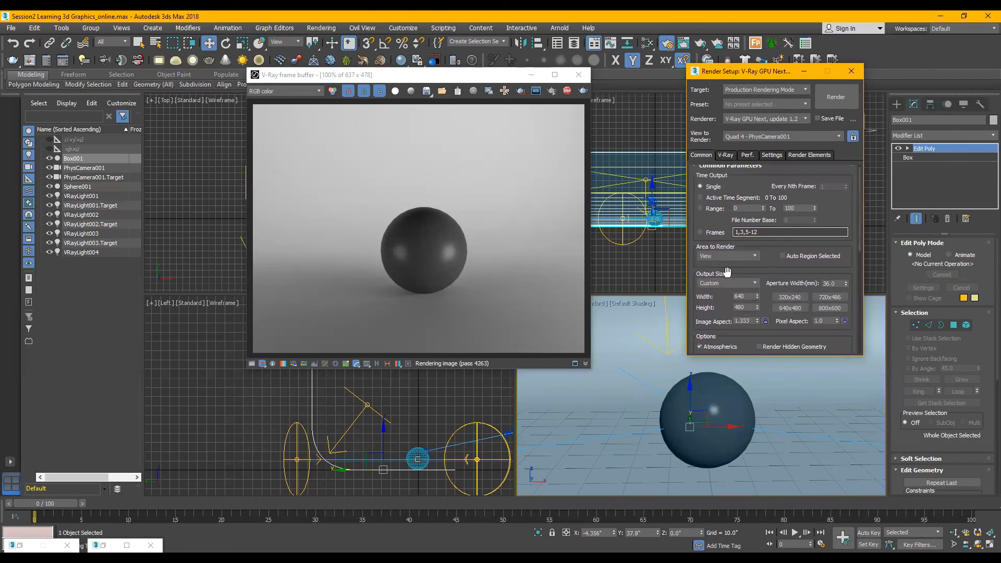
Step: Keep the output size on Custom, lock the image aspect ratio and set the output width to 1000
left_click_drag(744, 267, 743, 251)
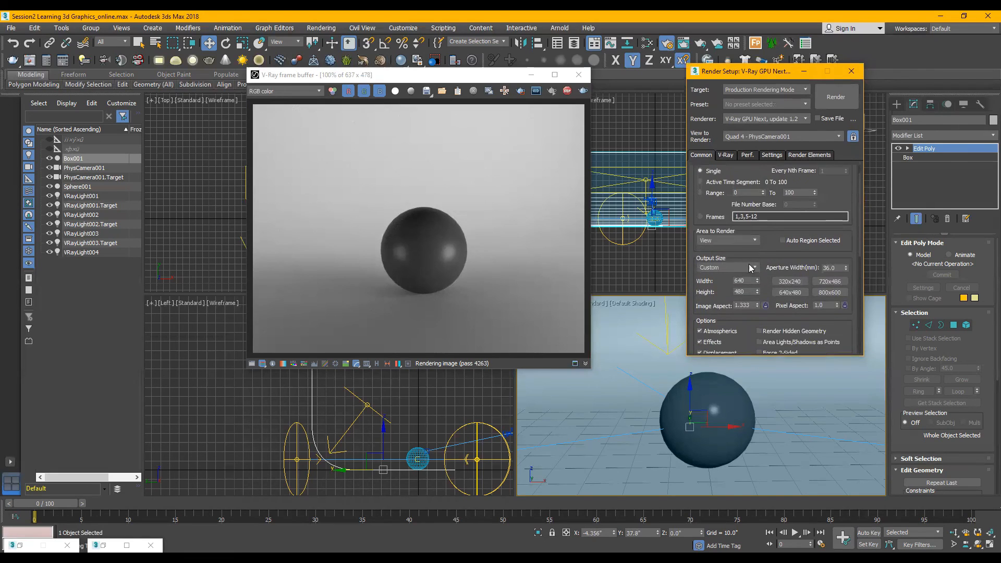
left_click(717, 267)
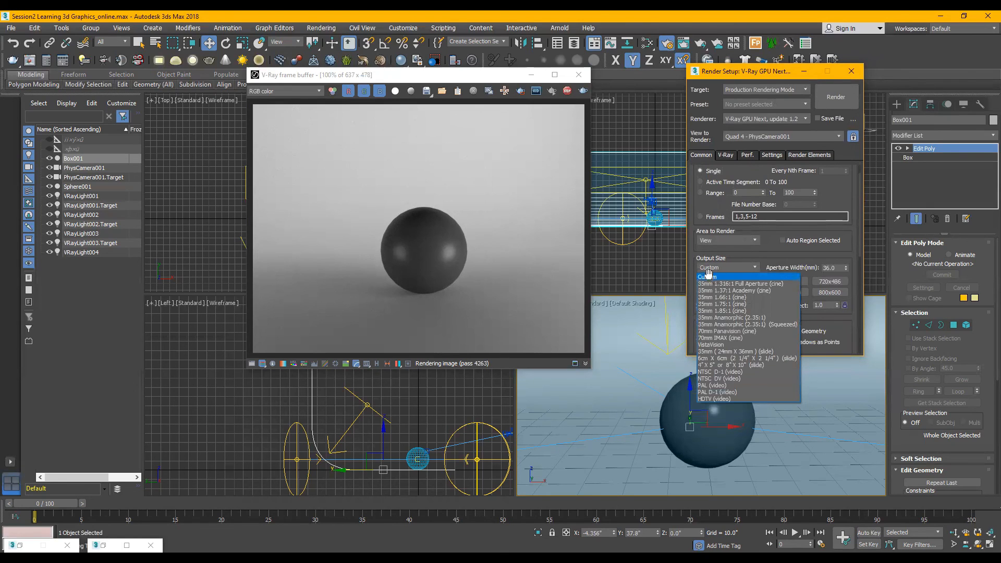
left_click(712, 277)
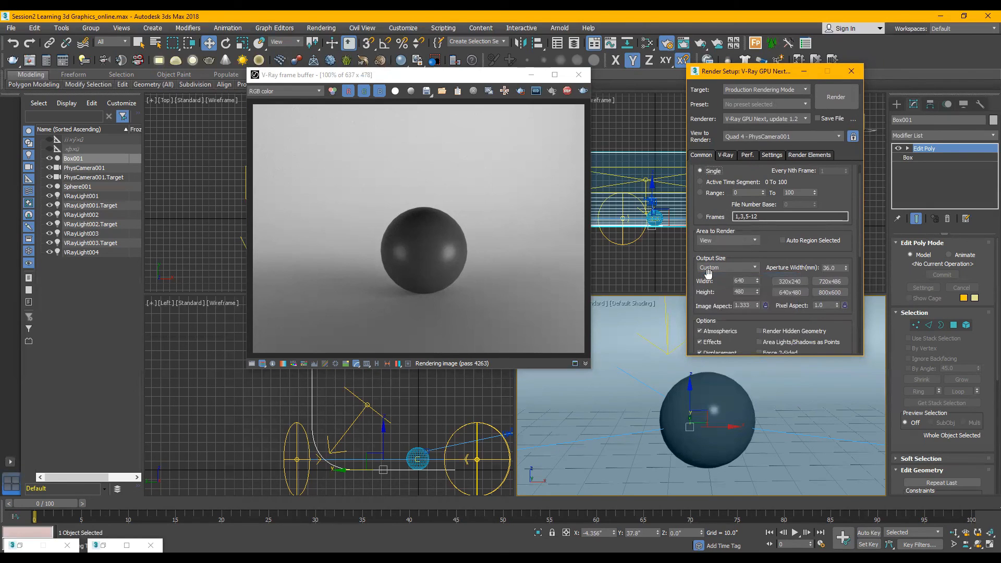
left_click(765, 306)
double_click(736, 280)
type("540")
type("100")
key("Return")
scroll(760, 258, "down", 2)
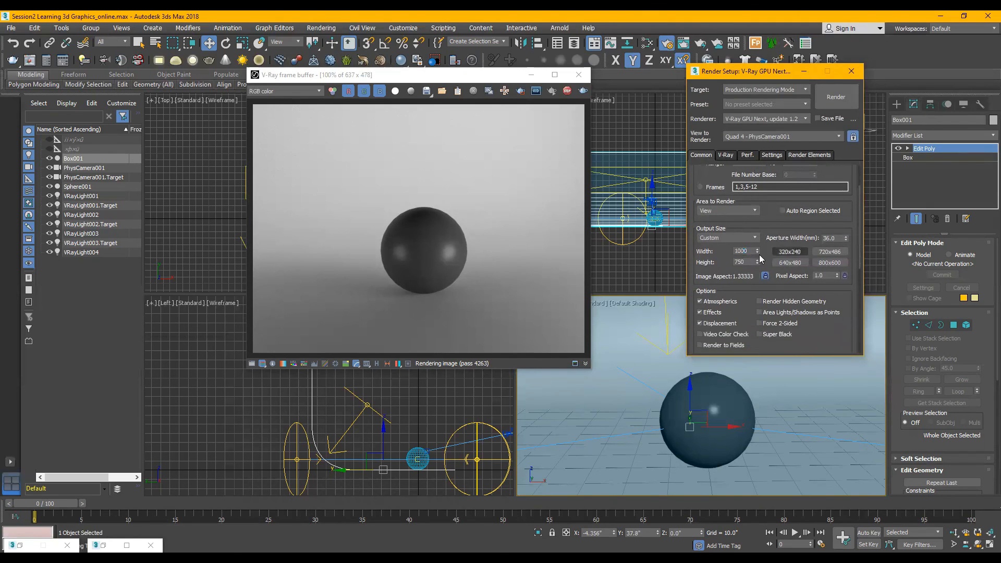
left_click(717, 238)
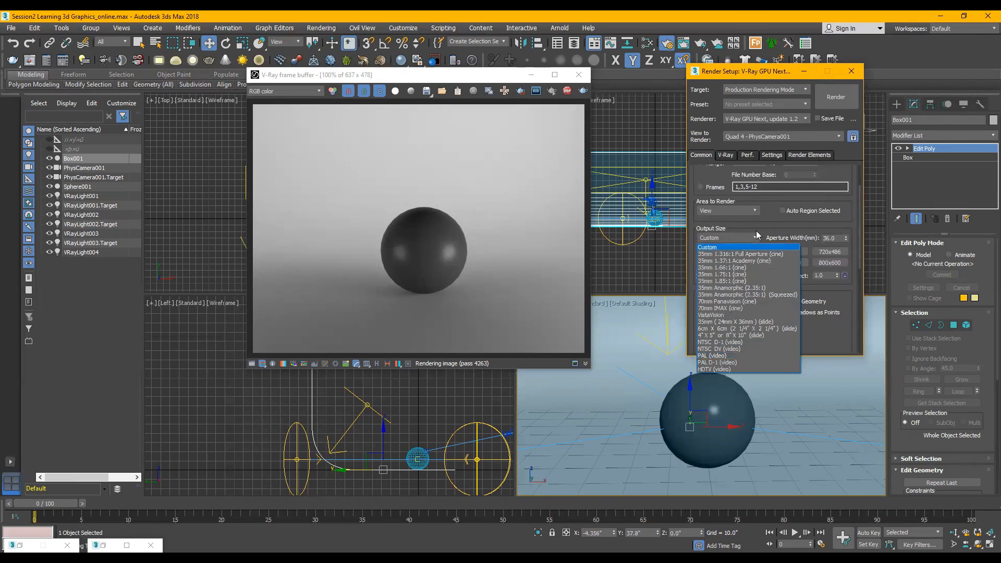
left_click(740, 247)
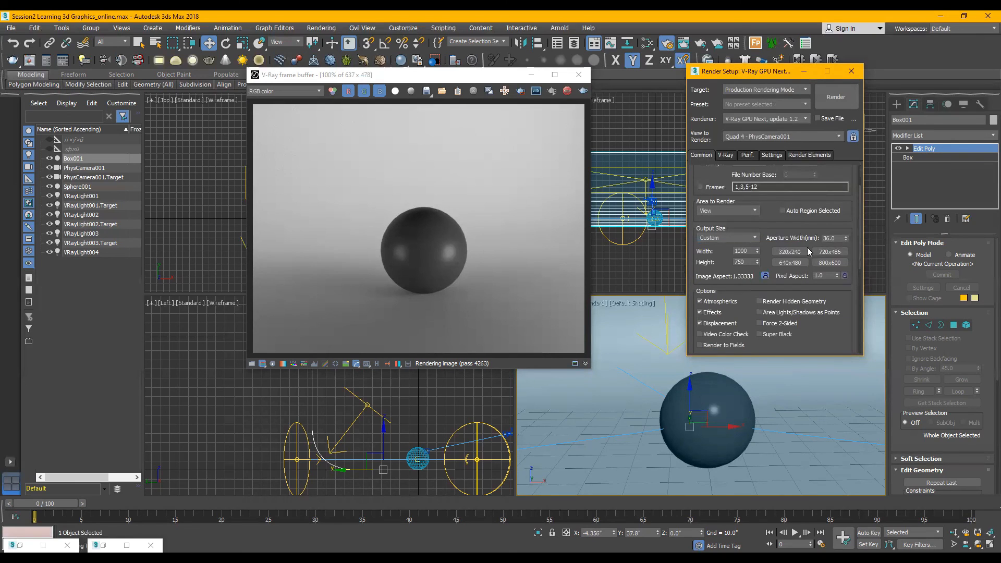
left_click_drag(859, 245, 866, 213)
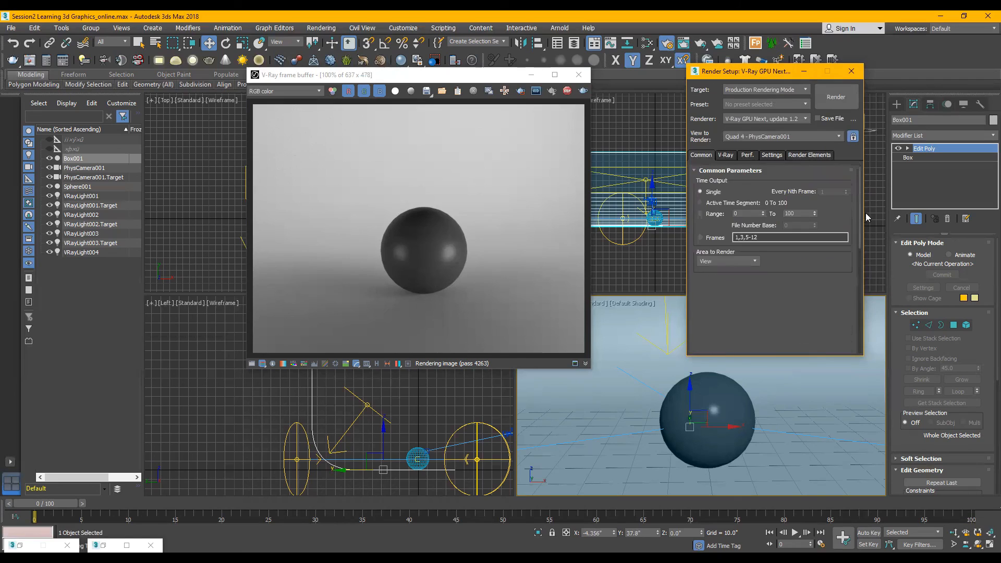
Step: Stop the interactive render, set the V-Ray Sampler to Bucket and look over the remaining render settings
left_click(726, 155)
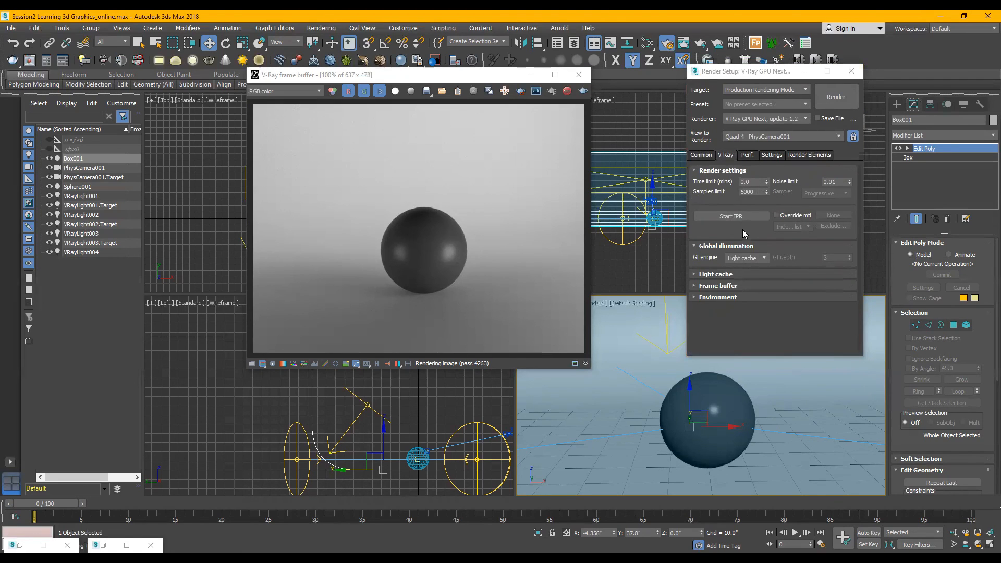
left_click(590, 221)
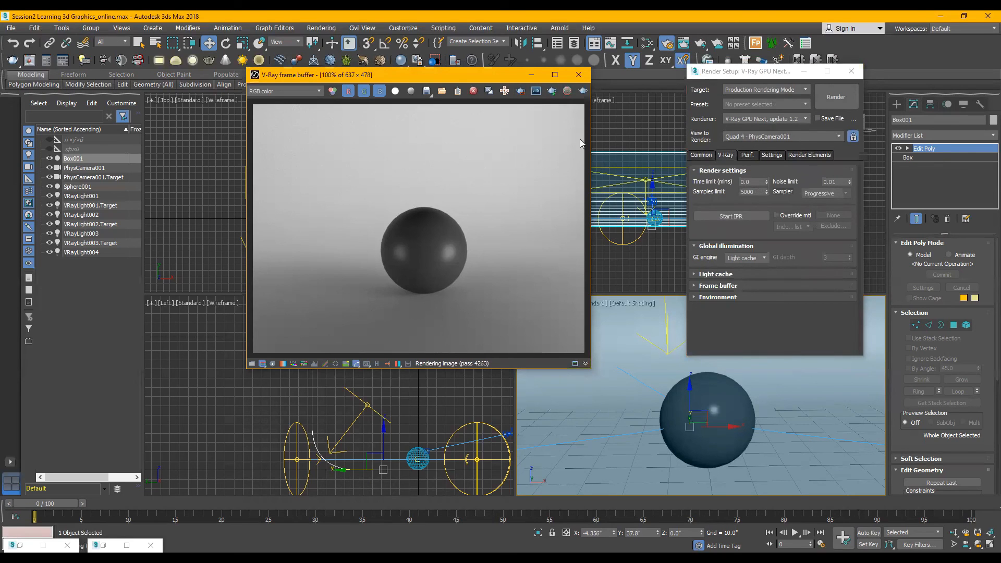
left_click(833, 193)
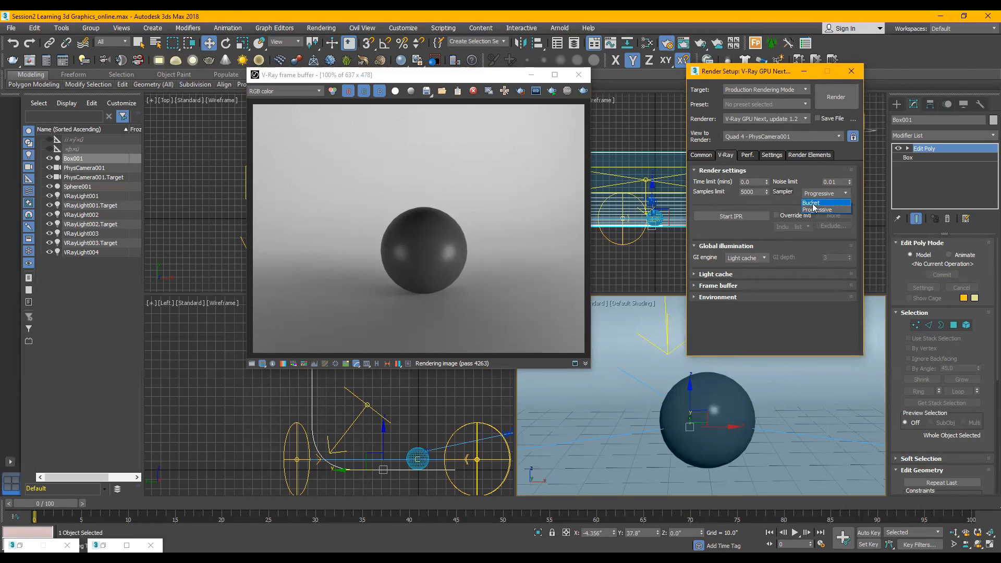
left_click(811, 203)
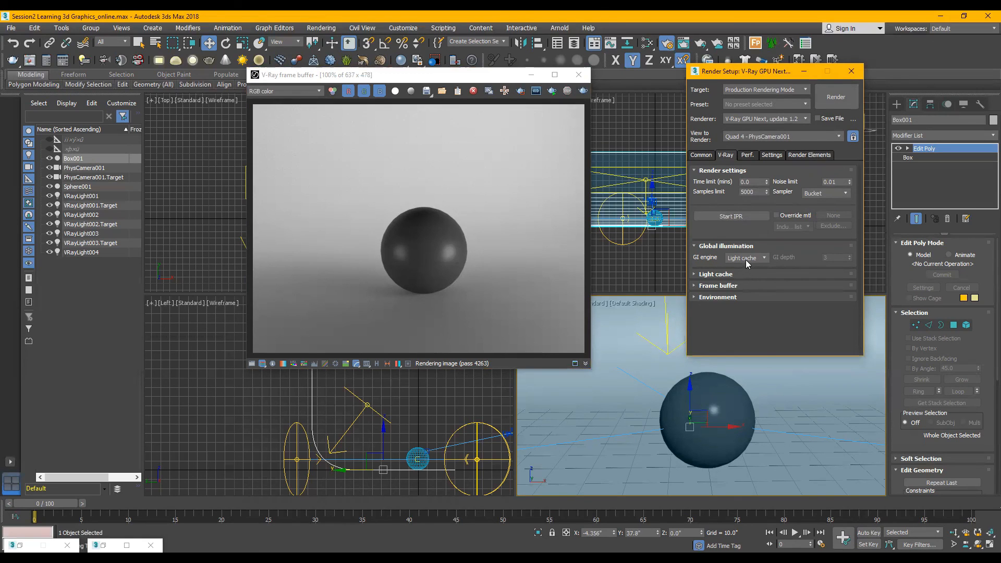
left_click(749, 155)
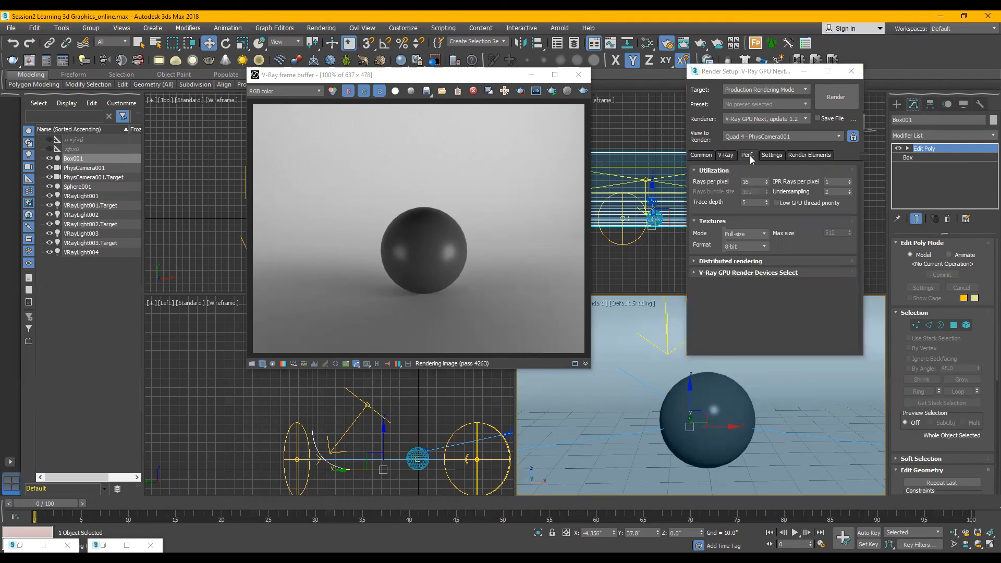
left_click(775, 156)
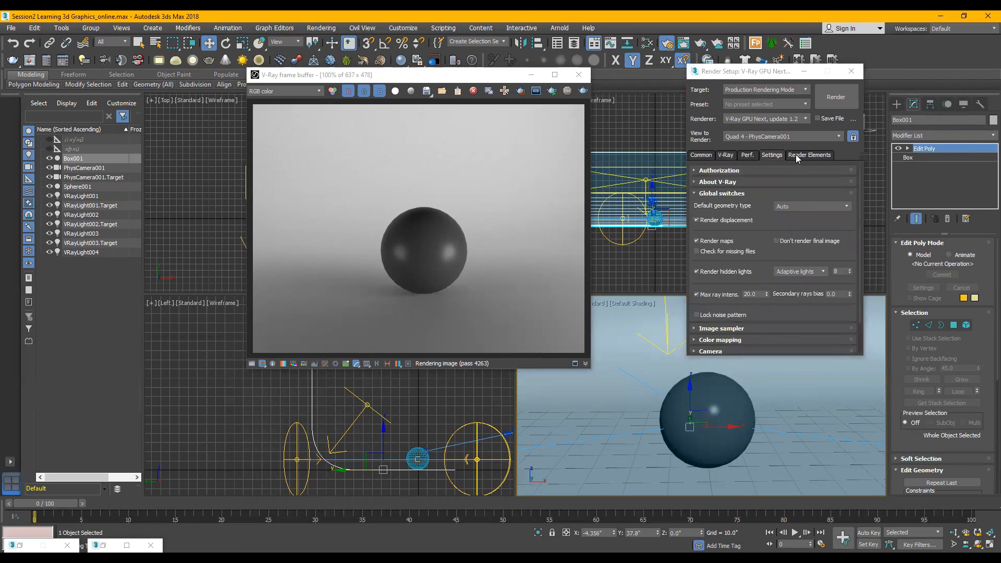
left_click(796, 155)
left_click(698, 157)
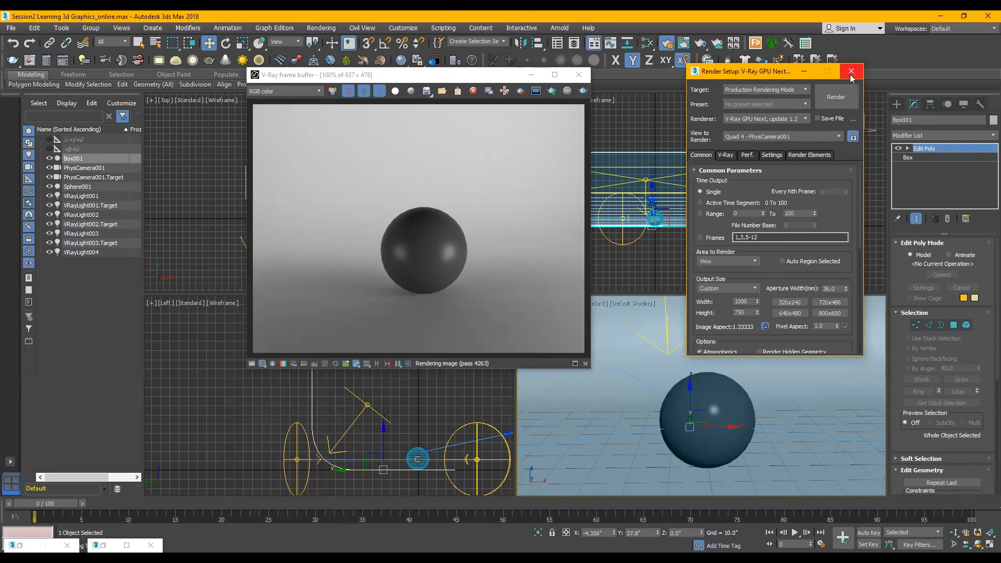
Step: Run a production render of the PhysCamera001 view and inspect the sphere's edges up close
left_click(843, 99)
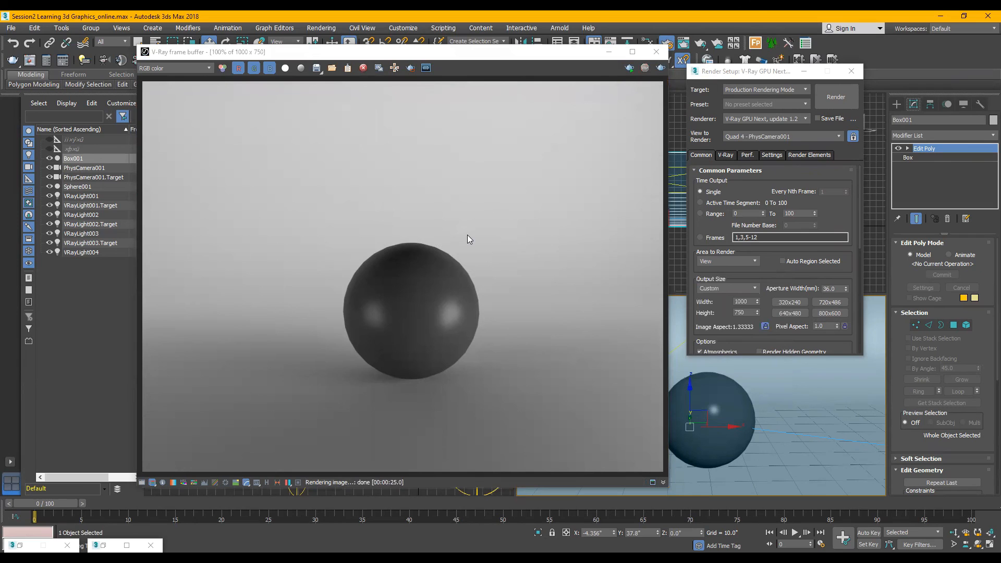
scroll(444, 297, "up", 2)
scroll(478, 237, "down", 2)
scroll(424, 346, "up", 3)
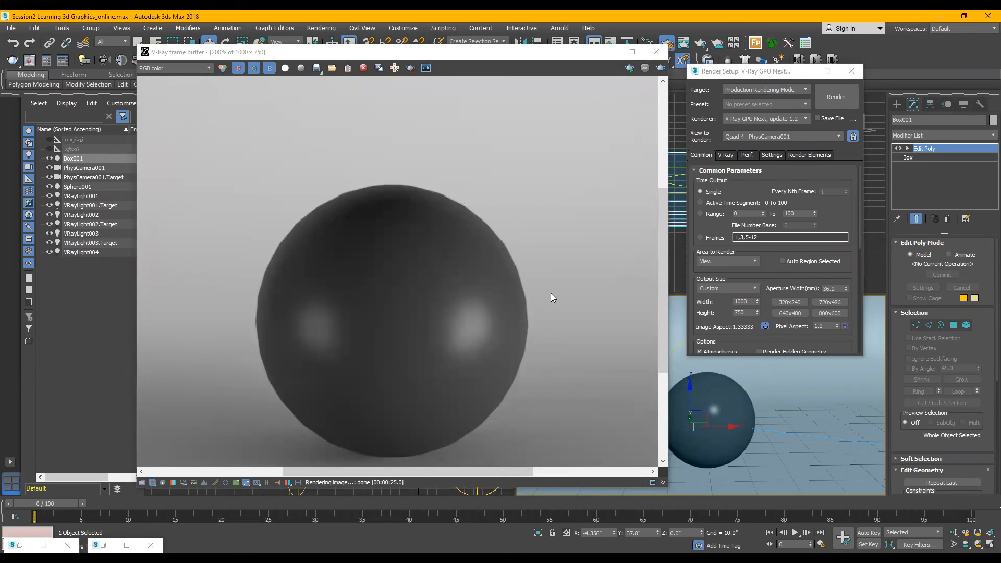
Step: Set the sphere's Segments to 60 and render the view again to inspect its smoother outline
left_click(717, 395)
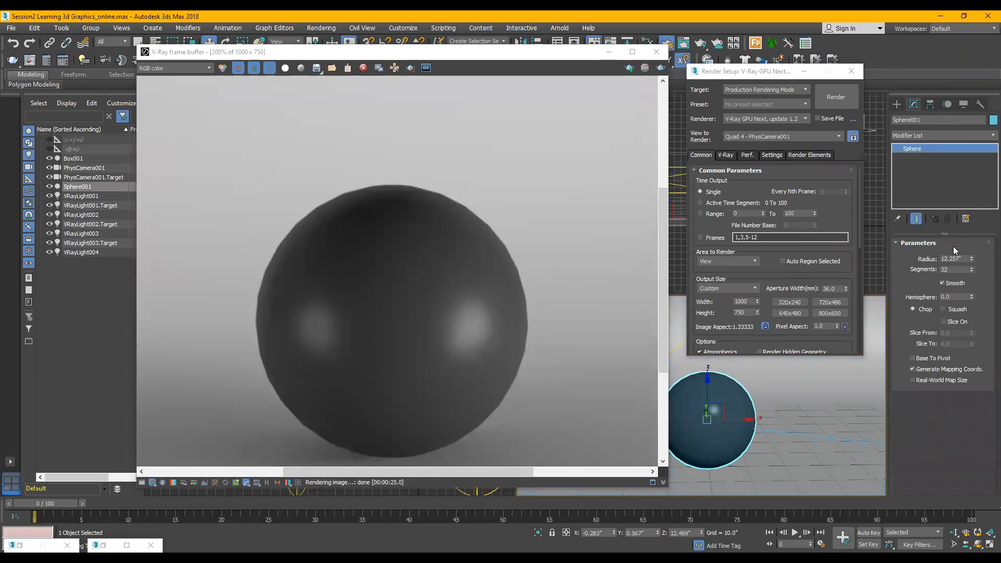
scroll(498, 314, "down", 2)
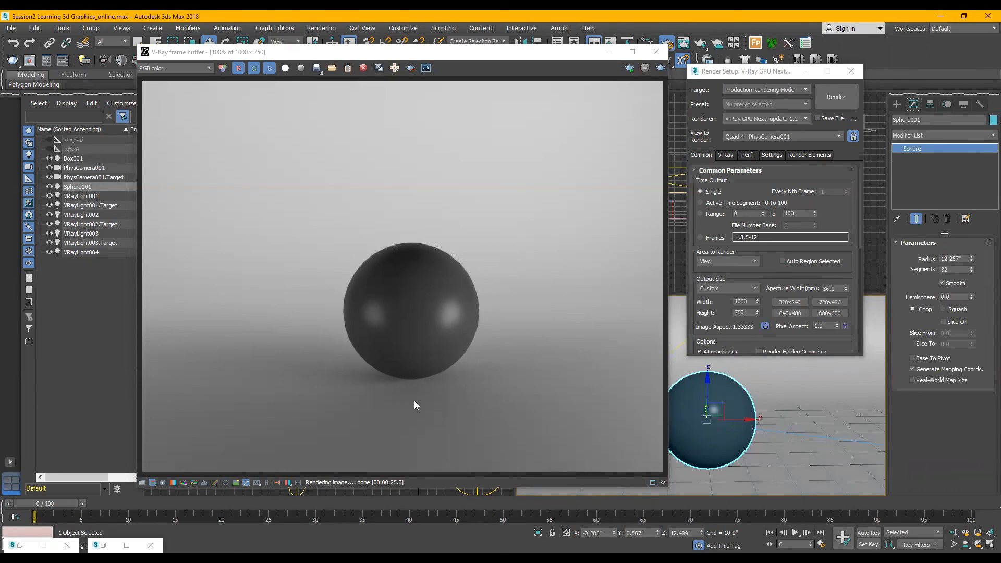
double_click(953, 270)
left_click(661, 69)
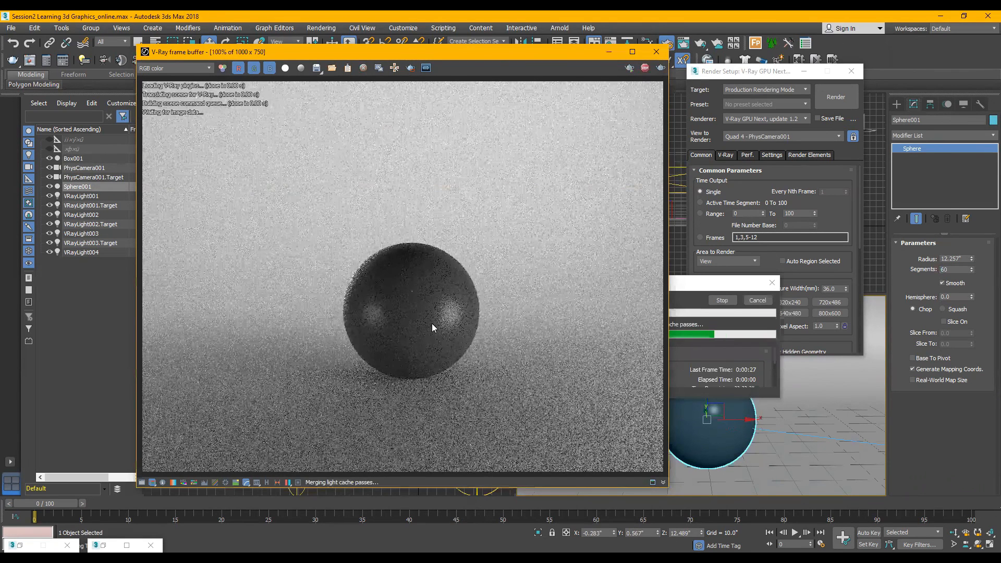
scroll(411, 351, "up", 1)
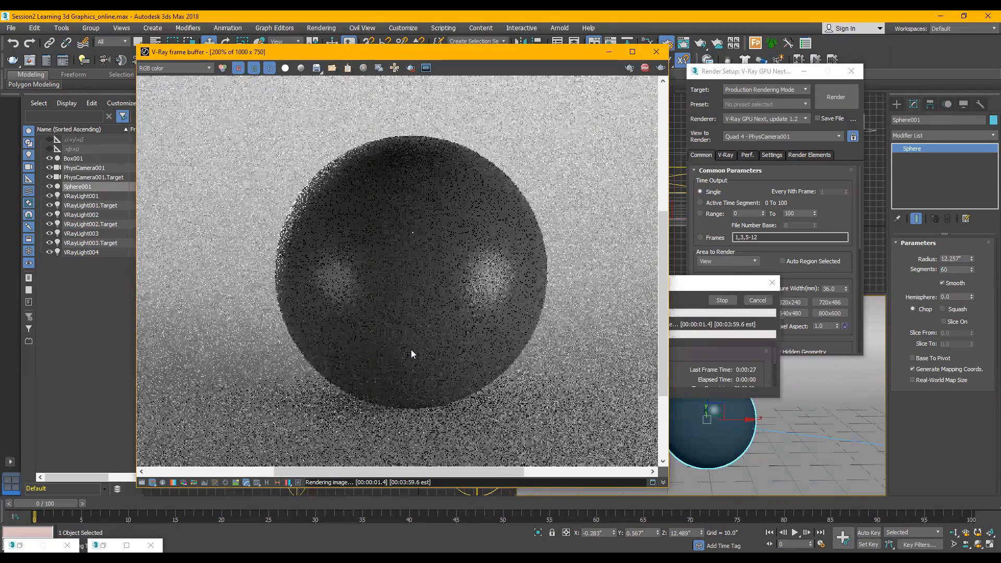
Step: Examine the sphere's outline, reflections and noise at different magnifications while the 1000 x 750 render completes
scroll(411, 350, "down", 1)
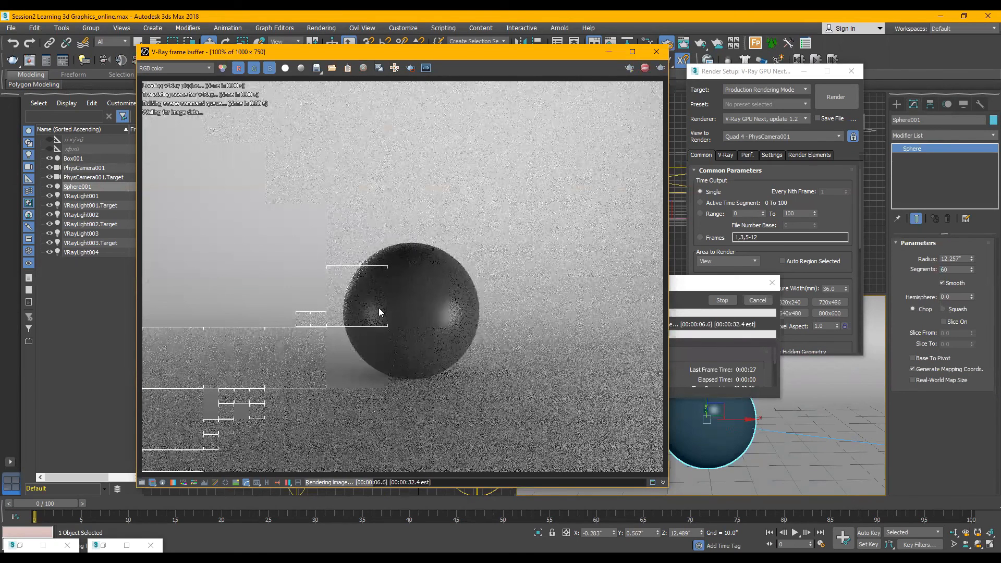
scroll(379, 312, "up", 1)
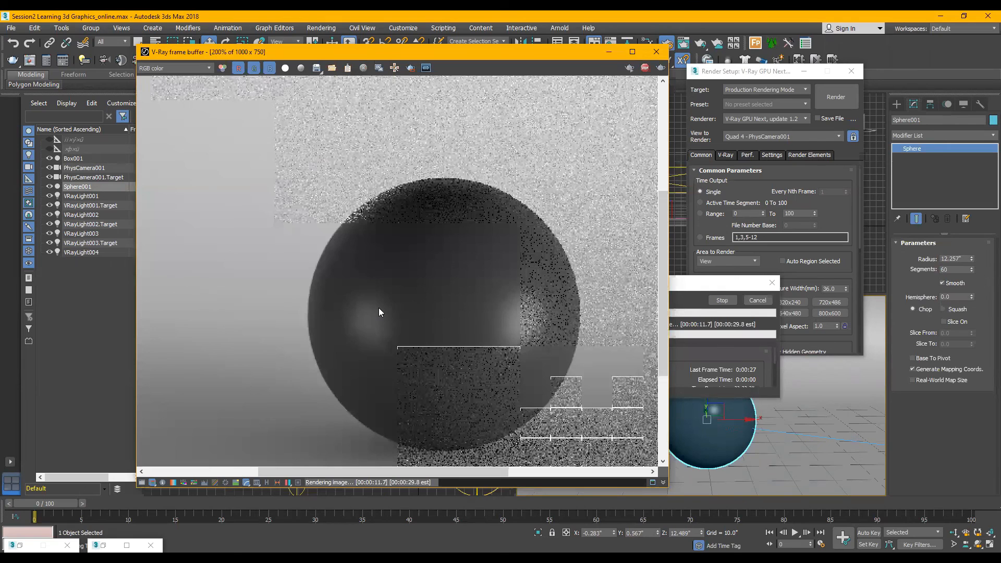
scroll(422, 327, "down", 1)
scroll(422, 328, "up", 1)
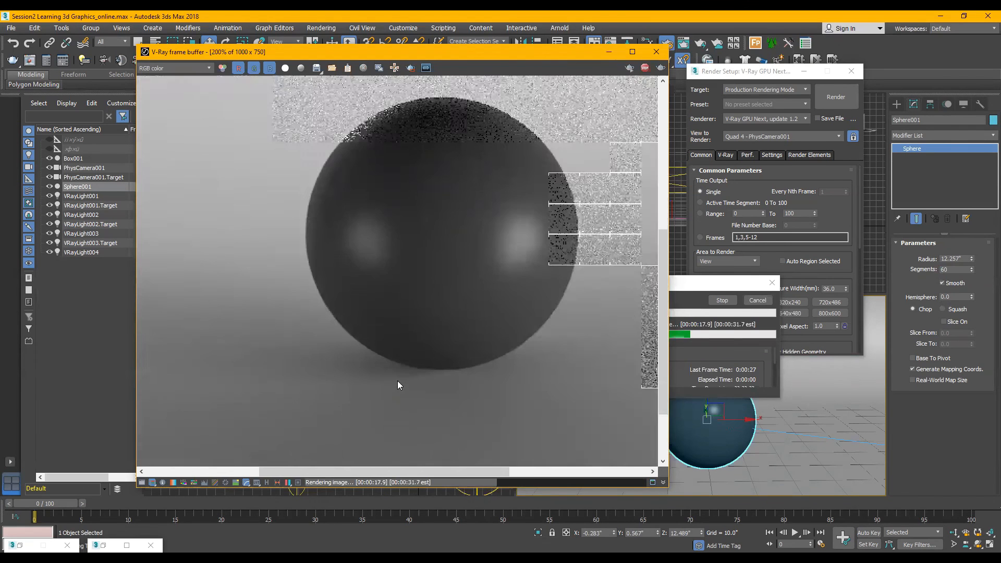
scroll(401, 382, "down", 1)
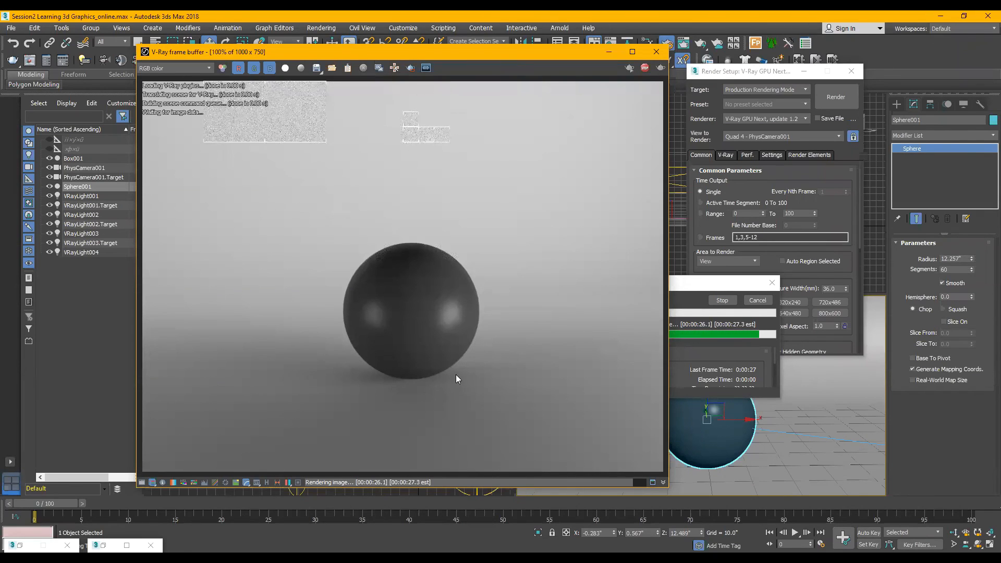
scroll(425, 391, "down", 2)
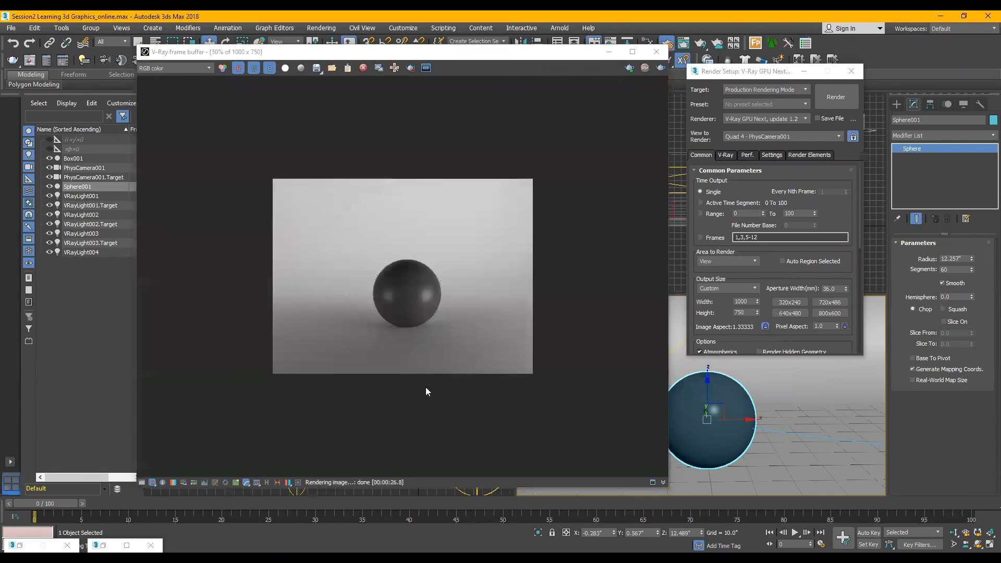
scroll(360, 284, "up", 2)
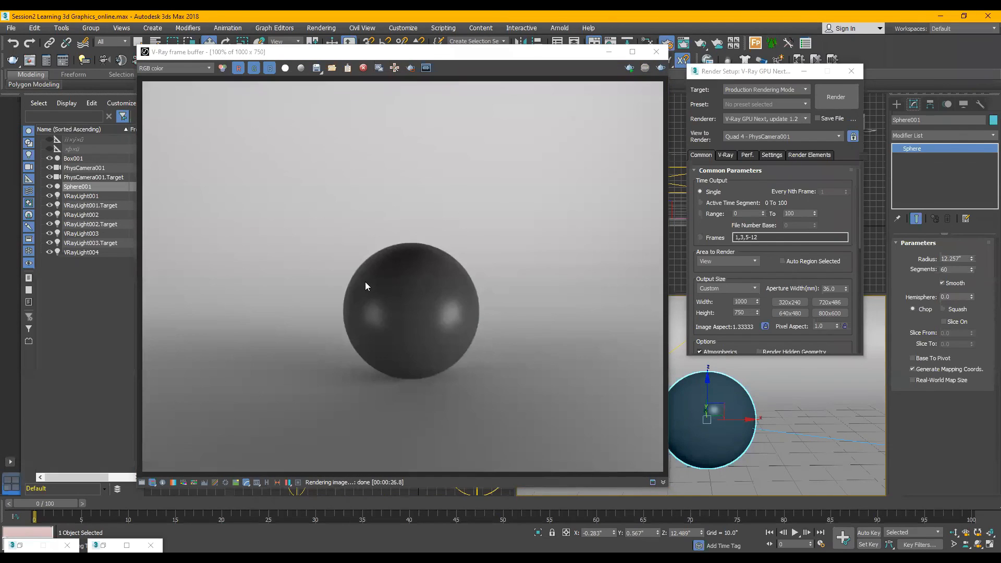
scroll(348, 252, "down", 2)
scroll(462, 271, "up", 2)
scroll(486, 285, "down", 2)
scroll(380, 289, "up", 2)
scroll(381, 290, "down", 2)
scroll(431, 323, "up", 2)
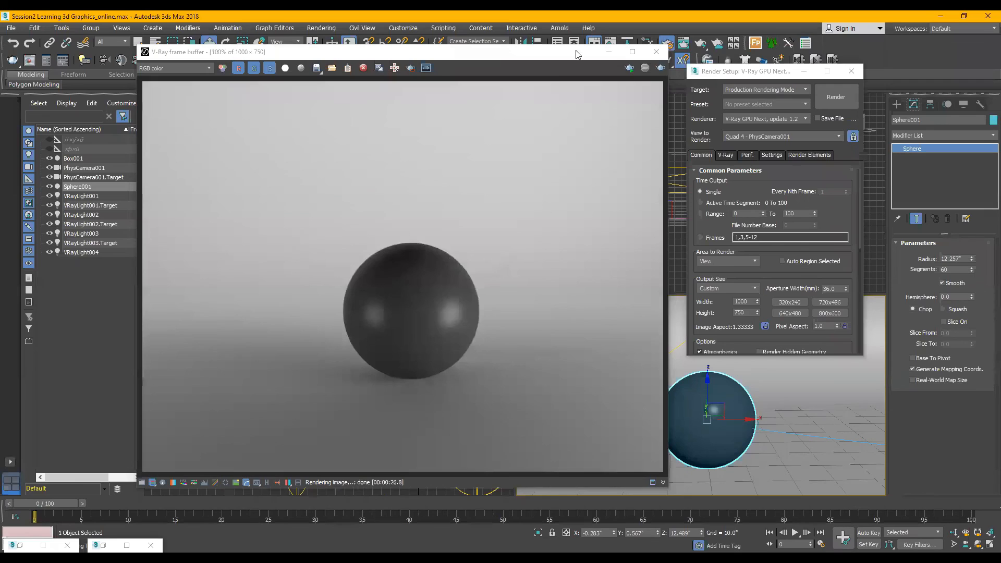
Step: Start saving the finished render to the Desktop as a JPEG file
left_click(316, 69)
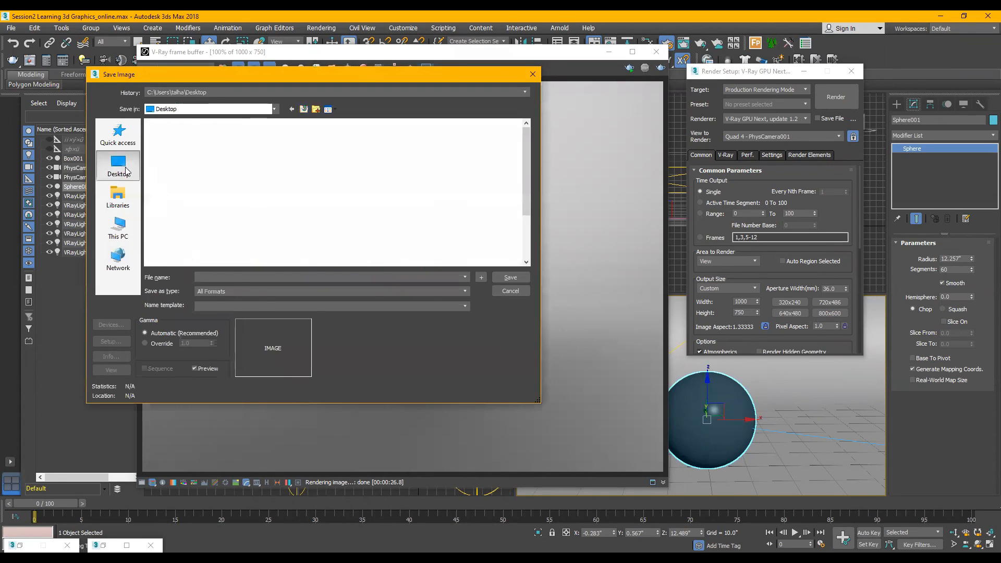
left_click(254, 292)
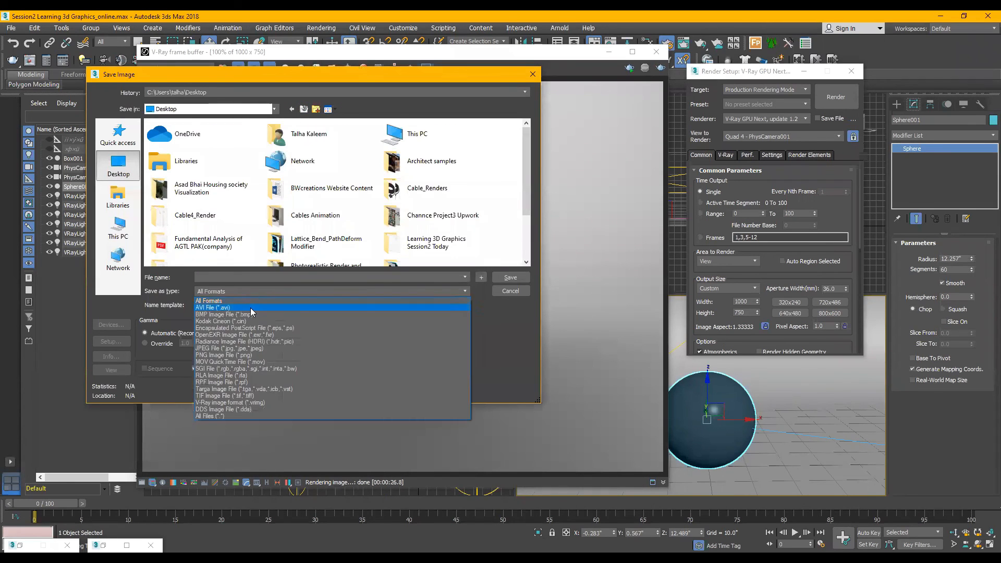
left_click(241, 348)
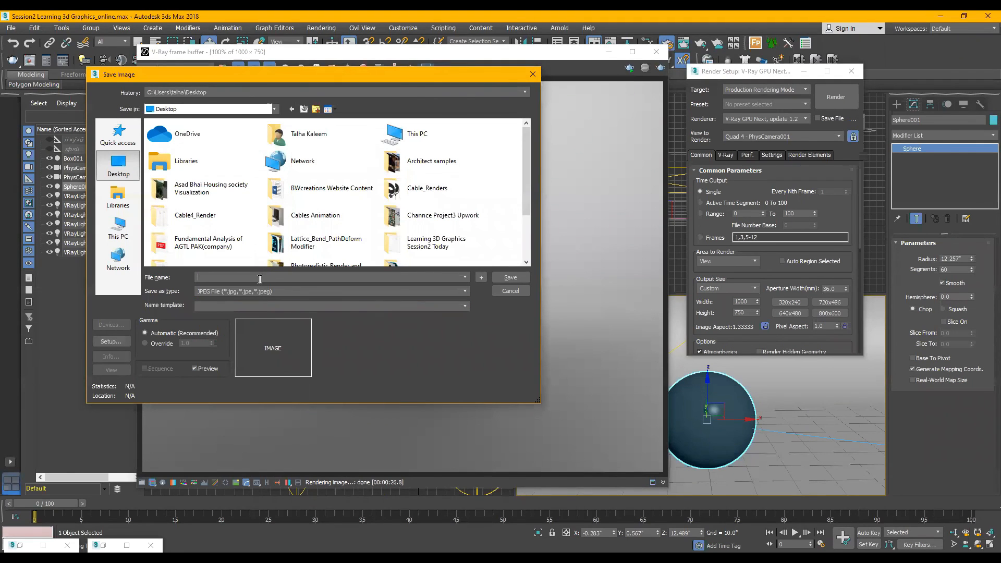
Step: Name the image Sphere_Render, save it with the default JPEG settings and close the V-Ray frame buffer
type("Shpere_Render")
left_click(202, 277)
key("BackSpace")
type("p")
key("BackSpace")
type("h")
left_click(252, 278)
left_click(519, 281)
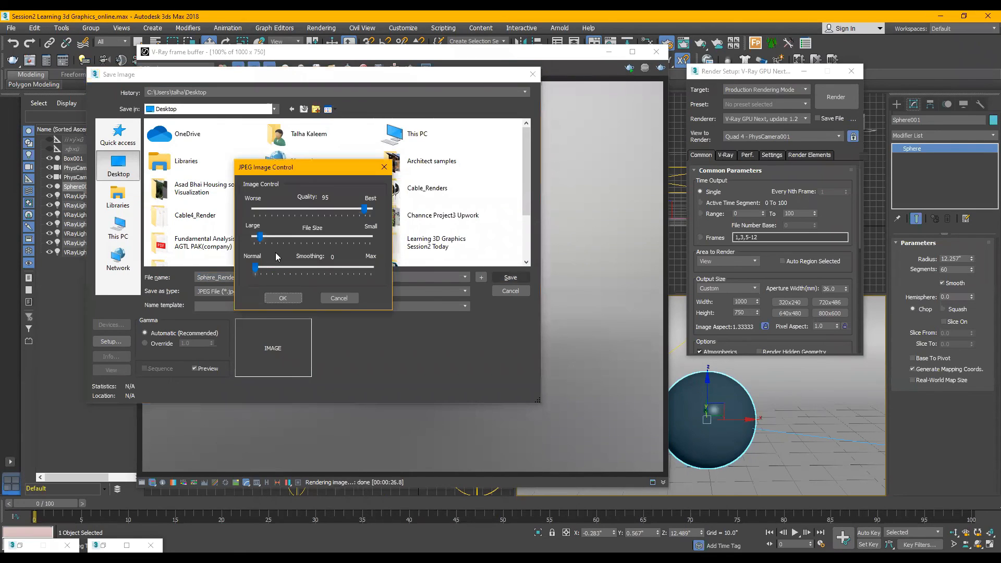
left_click(284, 300)
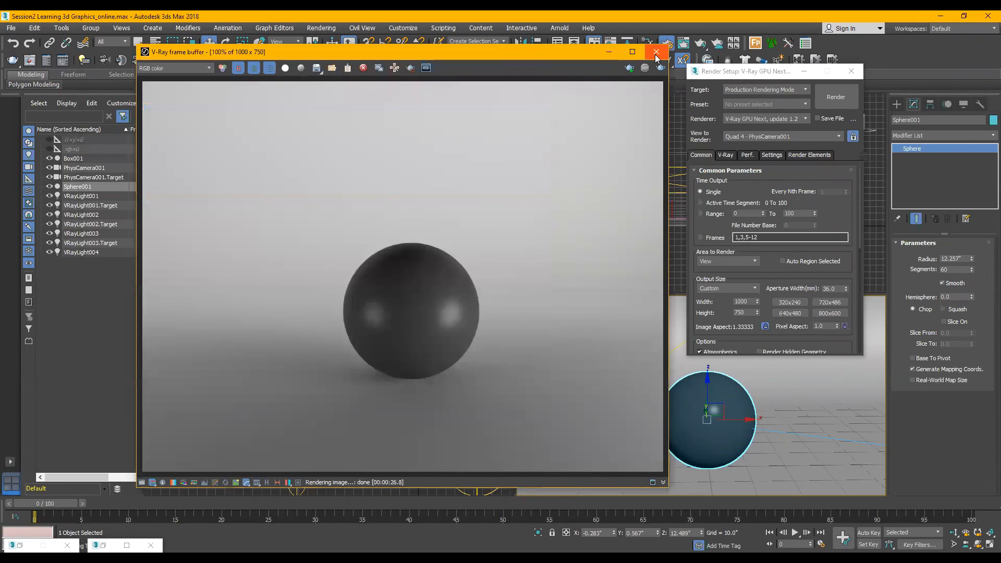
left_click(655, 52)
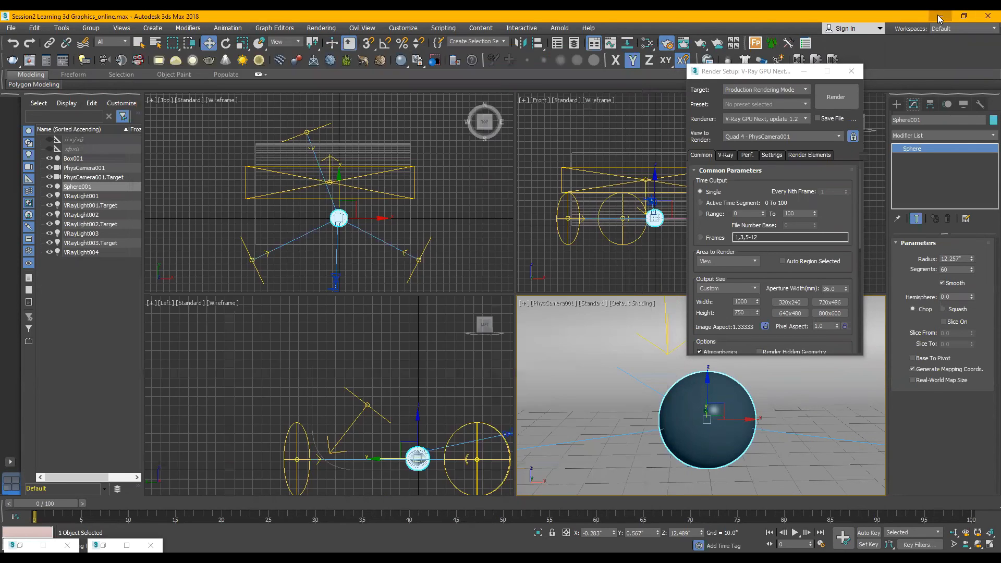